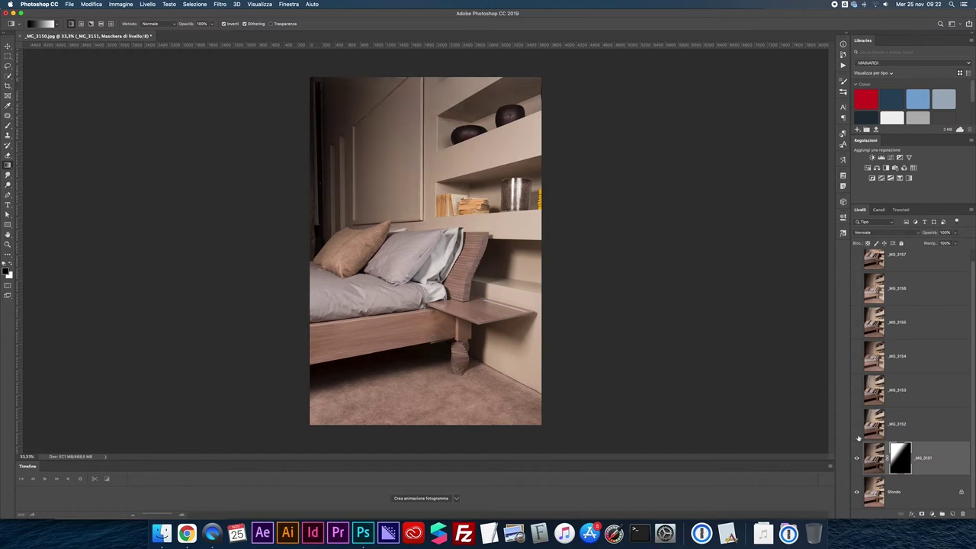
Show layer _MG_3152 and add a black layer mask that hides it completely.
left_click(857, 424)
left_click(857, 425)
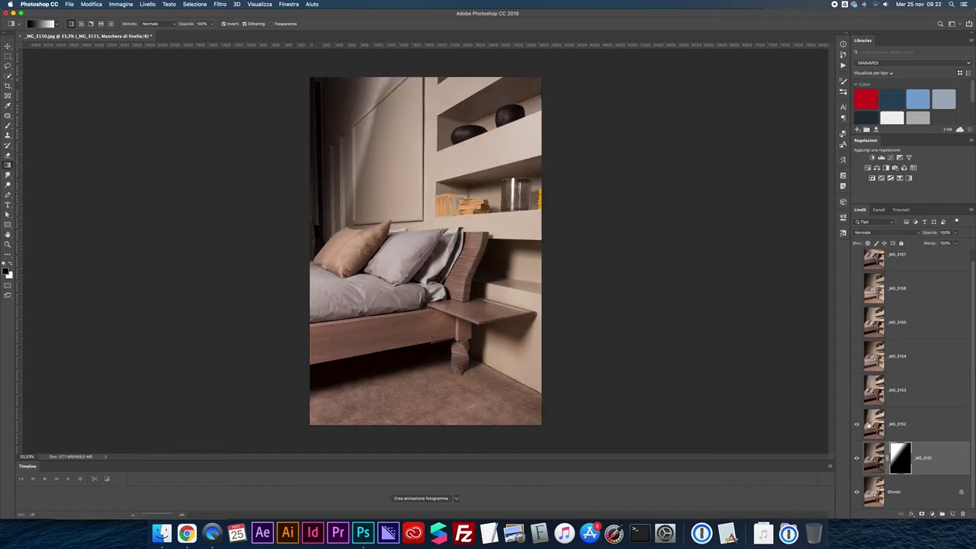
left_click(912, 425)
left_click(921, 513, "alt")
Brush white at 20% opacity over the pillows and bedding on the _MG_3152 mask and compare the layer on and off.
key("b")
left_click(353, 285, "ctrl+alt")
key("x")
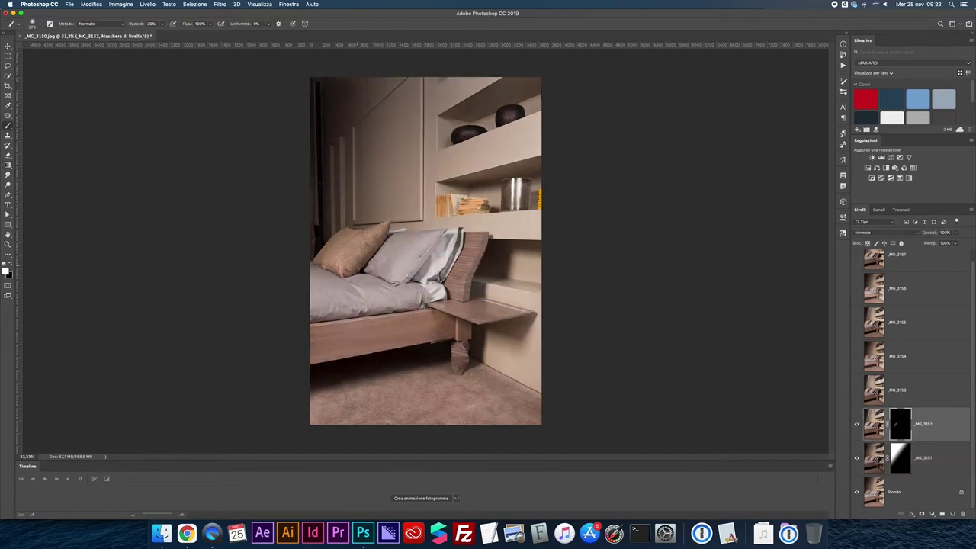
mouse_move(420, 275)
left_mouse_down()
mouse_move(442, 244)
mouse_move(453, 259)
left_mouse_up()
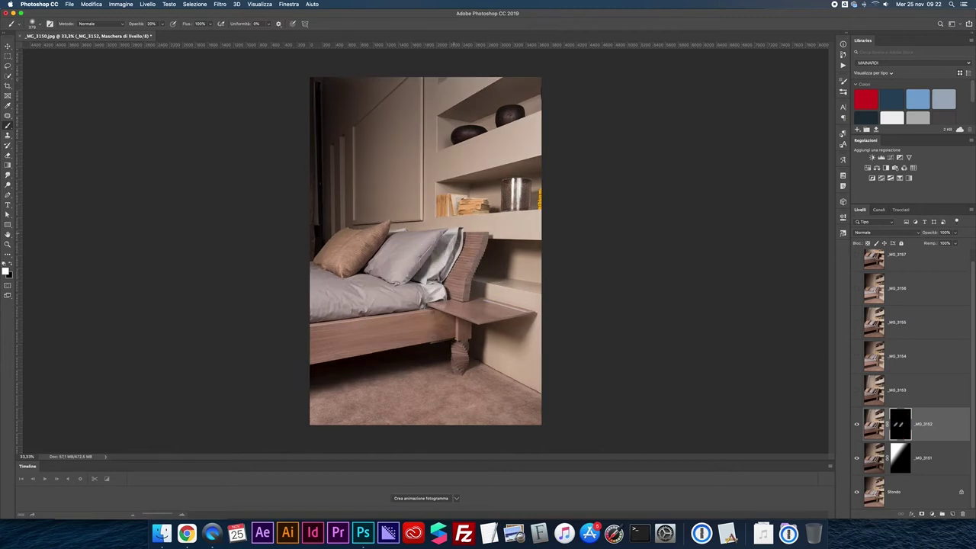
left_click(857, 425)
left_click(857, 425)
Show layer _MG_3153 and give it a black mask, revealing only the vase on the shelf.
left_click(857, 390)
left_click(857, 391)
left_click(857, 391)
left_click(911, 392)
left_click(923, 516, "alt")
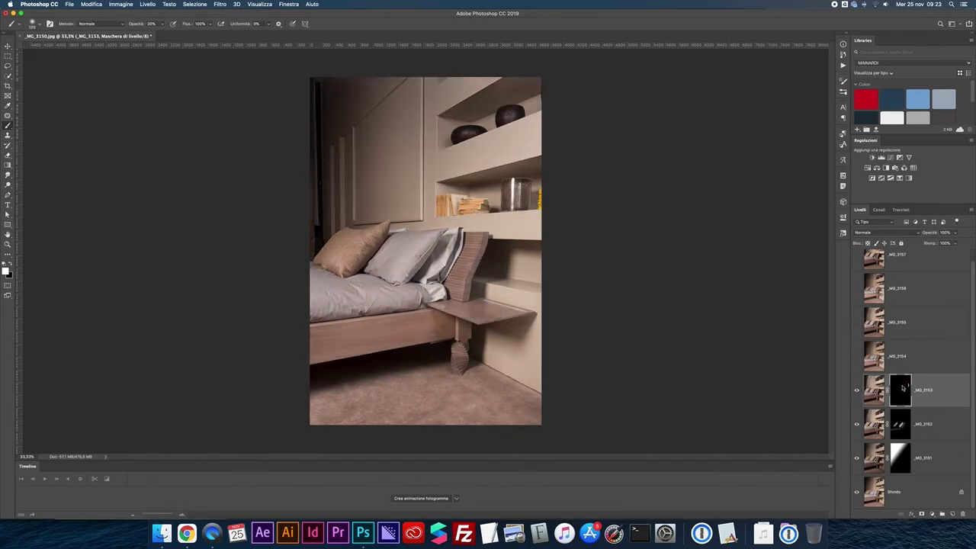
Show layer _MG_3154, add a mask and draw a short vertical gradient that reveals only the carpet area below the bed.
left_click(857, 357)
left_click(857, 357)
left_click(857, 357)
left_click(912, 357)
left_click(922, 514)
key("g")
mouse_move(457, 314)
left_mouse_down()
mouse_move(458, 334)
mouse_move(457, 311)
left_mouse_up()
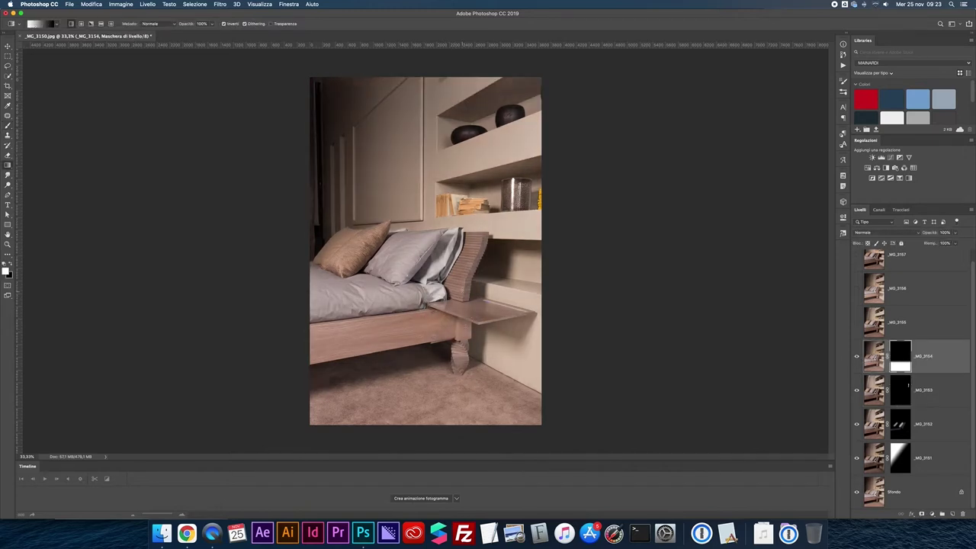
Show layer _MG_3155, add an inverted black mask and brush in the area around the brown pillow.
left_click(856, 322)
left_click(856, 321)
left_click(856, 322)
left_click(856, 322)
left_click(857, 321)
left_click(877, 322)
left_click(921, 514)
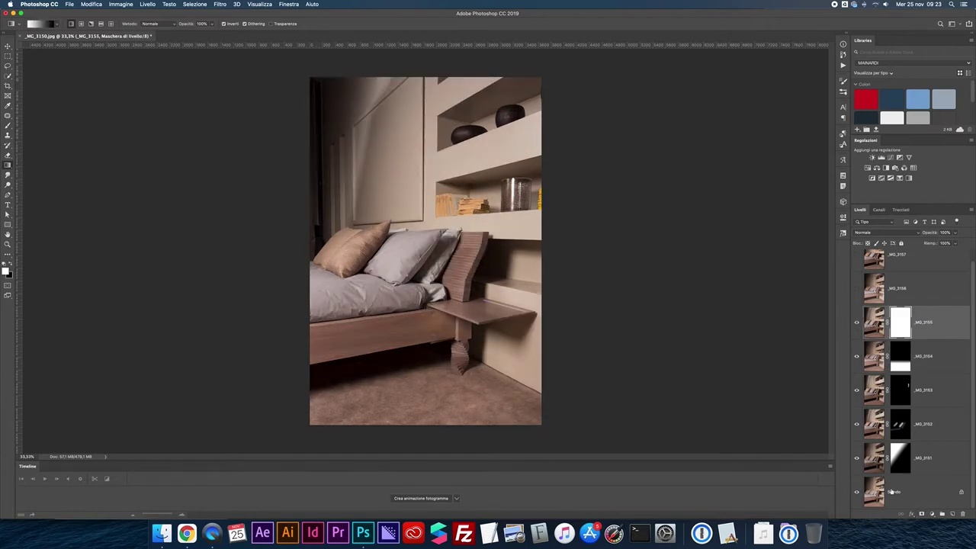
key("super+i")
key("b")
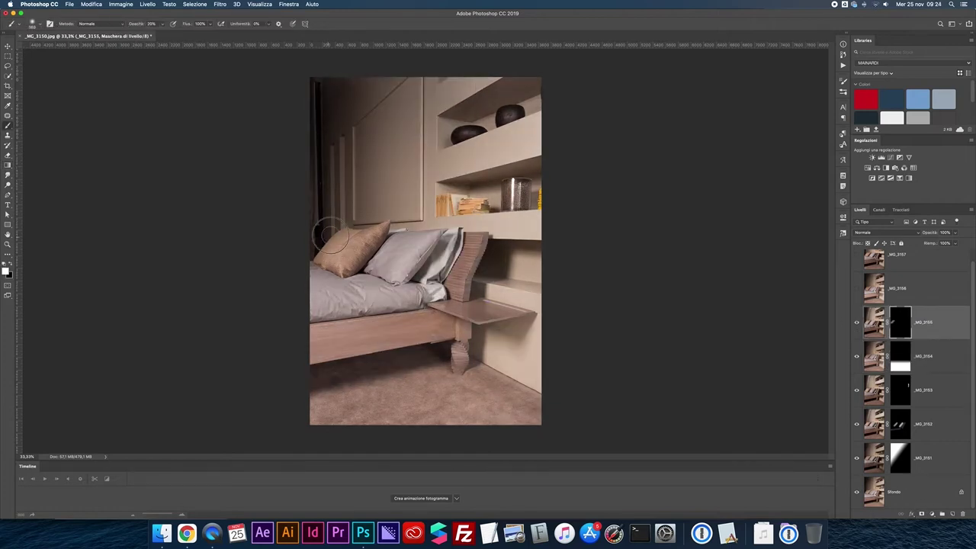
Show layer _MG_3156, add an inverted black mask and brush in the headboard and white pillow, checking with the mask disabled.
left_click(857, 291)
left_click(857, 292)
left_click(857, 292)
left_click(879, 294)
left_click(921, 514)
key("super+i")
left_click_drag(436, 280, 461, 240)
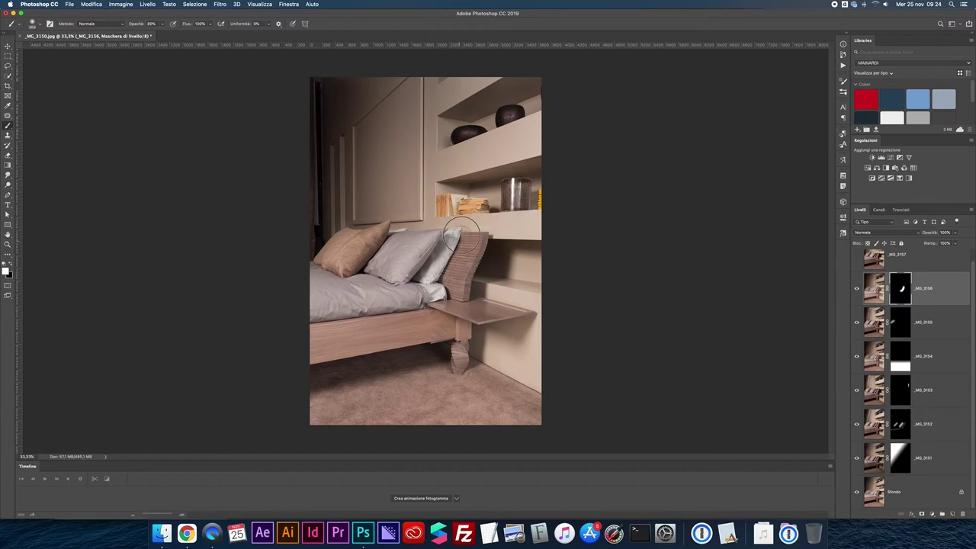
left_click(902, 289, "shift")
left_click(902, 289, "shift")
Brush in the wall beside the headboard on the _MG_3156 mask at 40% opacity and compare with the mask disabled.
mouse_move(494, 291)
left_mouse_down()
mouse_move(500, 242)
mouse_move(488, 293)
mouse_move(505, 252)
left_mouse_up()
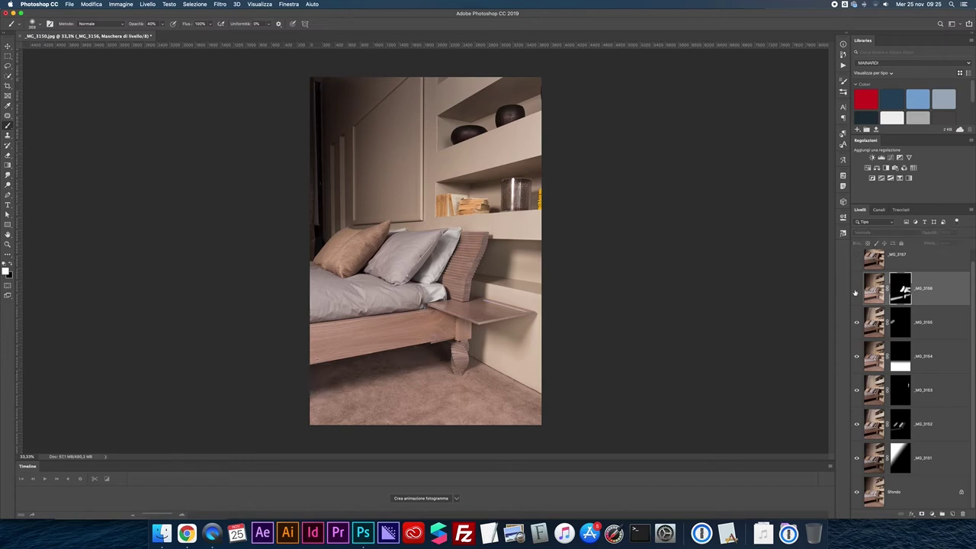
left_click(896, 287, "shift")
left_click(896, 288, "shift")
left_click(896, 287, "shift")
left_click(896, 288, "shift")
Preview layer _MG_3157 on and off and add a black mask to it.
scroll(877, 279, "up", 1)
left_click(856, 270)
left_click(856, 270)
left_click(855, 271)
left_click(857, 267)
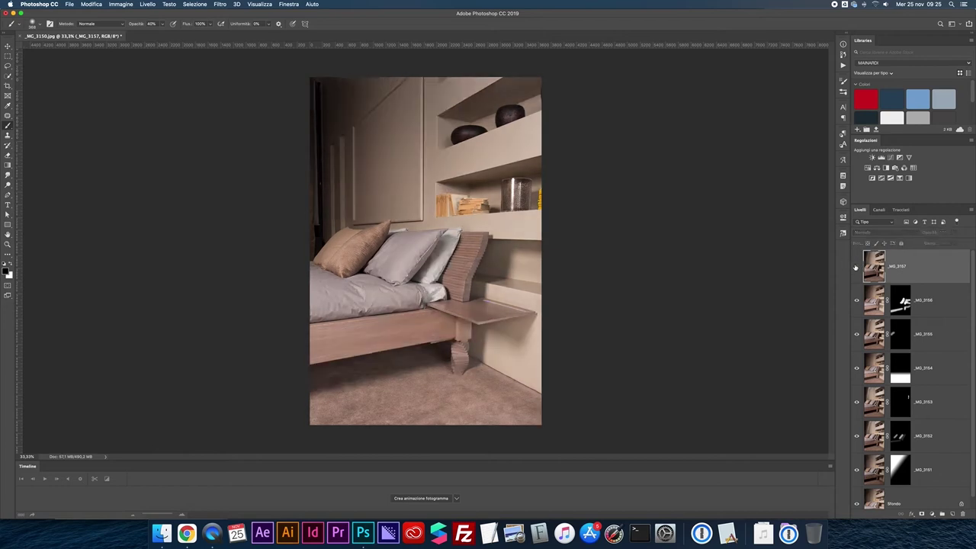
left_click(921, 515, "alt")
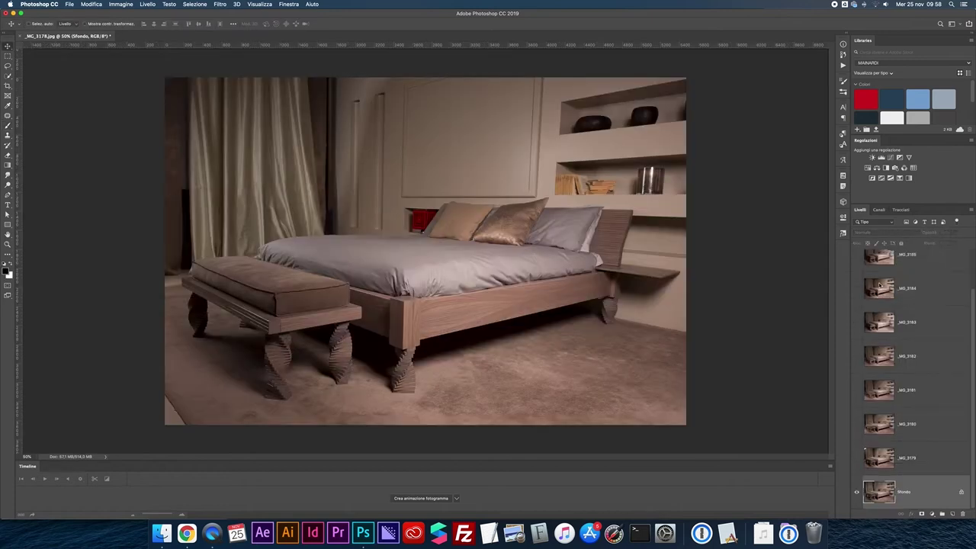
In the _MG_3178.jpg image, show layer _MG_3179 and add an inverted black mask to it.
left_click(857, 460)
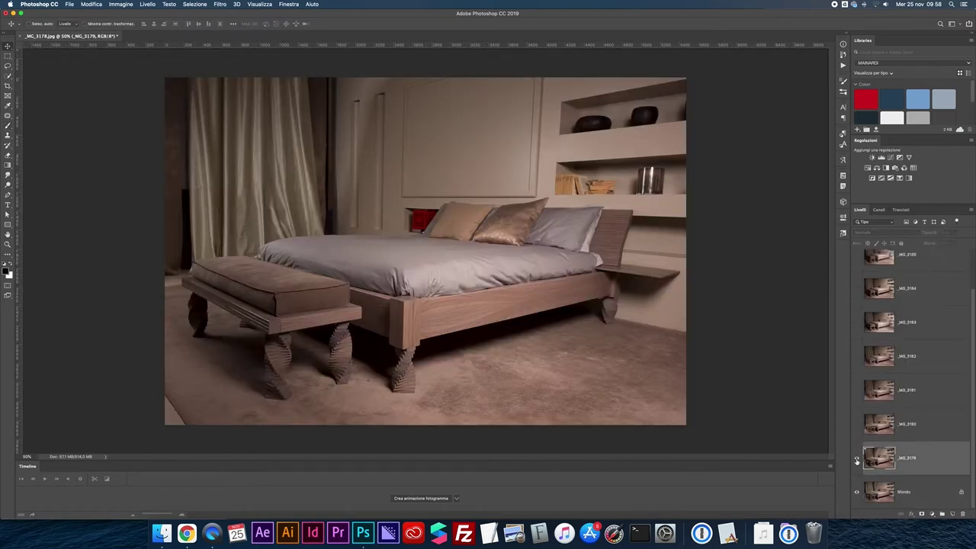
left_click(856, 459)
left_click(857, 460)
left_click(856, 460)
left_click(857, 459)
left_click(856, 459)
left_click(920, 514)
key("super+i")
Brush in the metal vase on the _MG_3179 mask and compare with the mask disabled.
key("b")
left_click(907, 460, "shift")
left_click(907, 460, "shift")
left_click(907, 459, "shift")
left_click(908, 459, "shift")
Show layer _MG_3180, add a mask and draw a diagonal gradient that reveals only the bench side of the room.
left_click(905, 427)
left_click(857, 425)
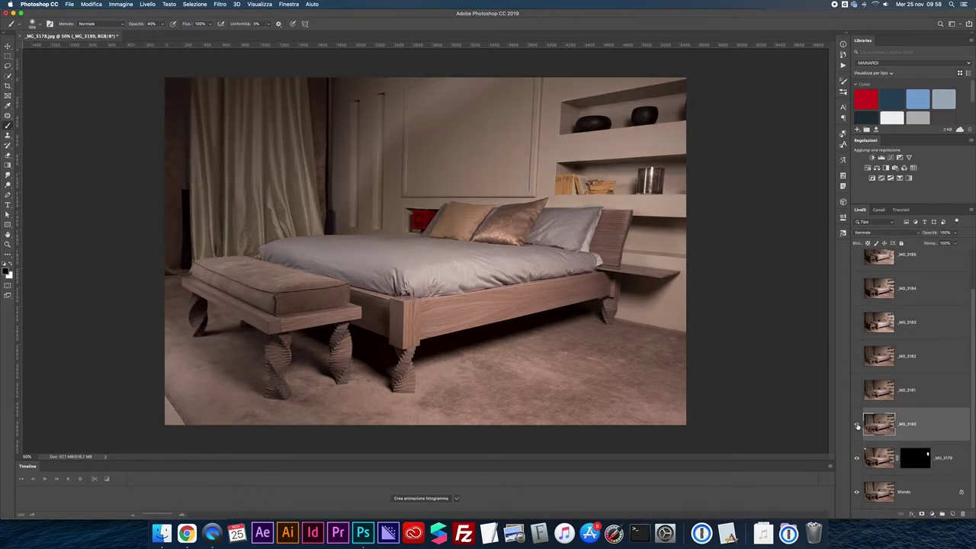
left_click(918, 513)
left_click(857, 424)
left_click(856, 424)
key("g")
left_click_drag(368, 312, 355, 266)
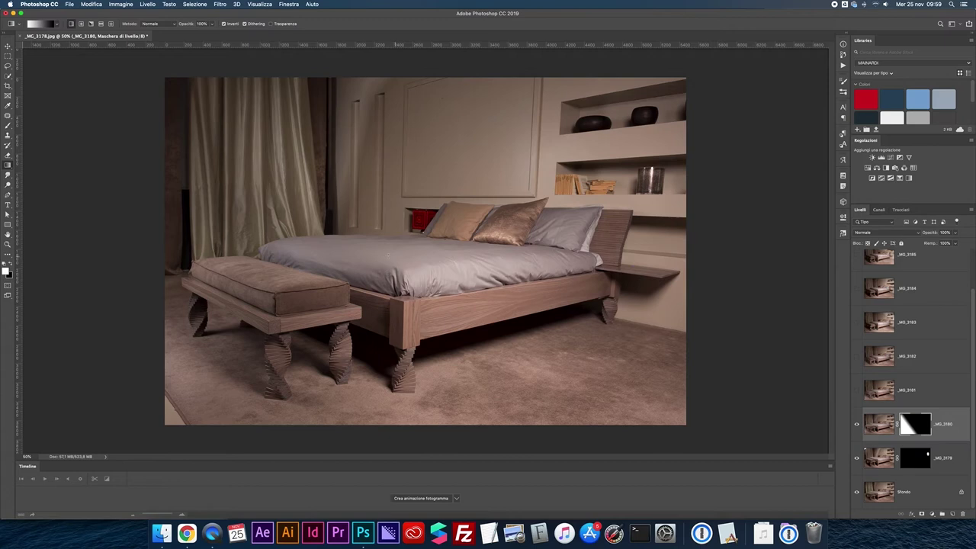
left_click(856, 425)
left_click(857, 425)
Compare the image with layer _MG_3181 shown and hidden to judge which areas it lights.
left_click(857, 392)
left_click(857, 391)
left_click(857, 392)
left_click(858, 393)
left_click(858, 392)
left_click(858, 393)
left_click(858, 393)
left_click(857, 392)
left_click(857, 392)
left_click(857, 392)
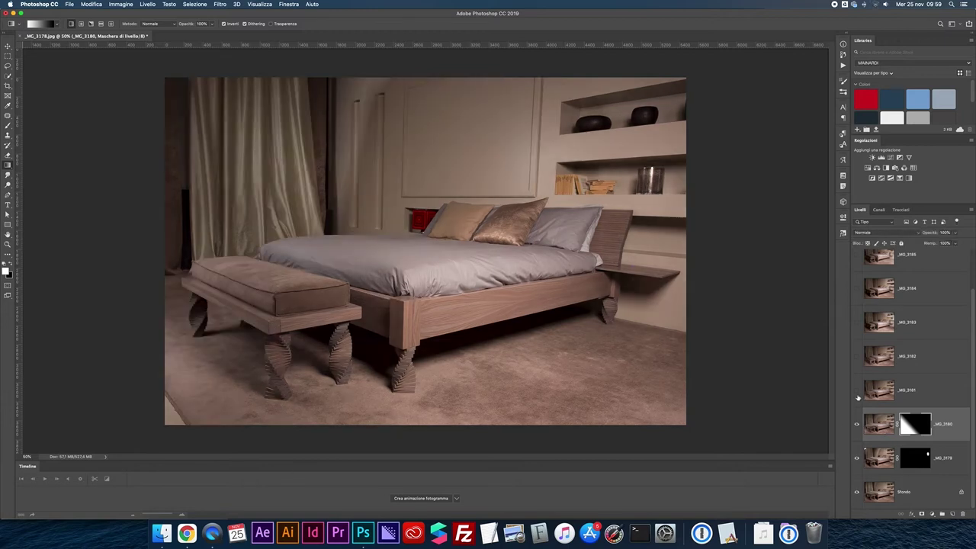
Show layer _MG_3181, add an inverted mask and draw a gradient that reveals the curtain and upper wall.
left_click(857, 392)
left_click(915, 391)
left_click(921, 514)
key("super+i")
left_click_drag(353, 222, 346, 180)
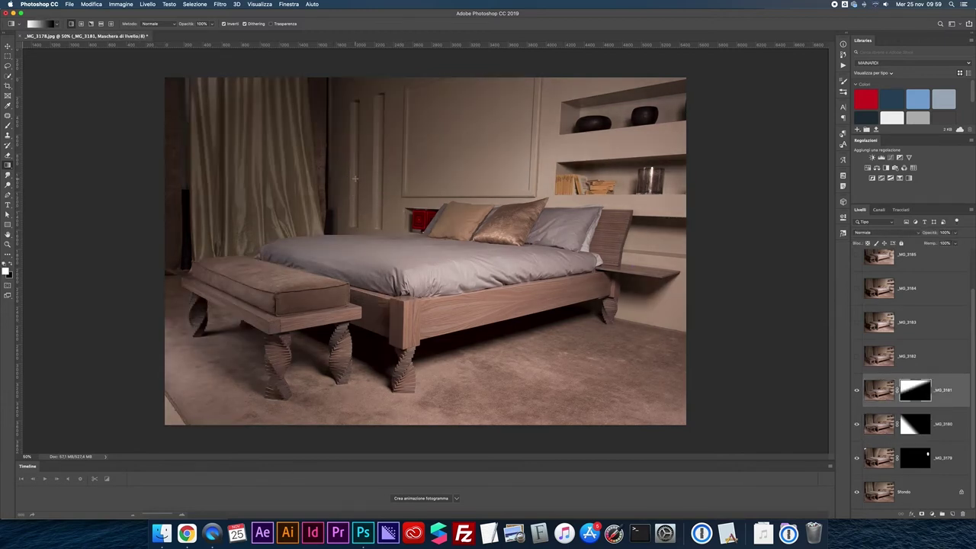
Brush white at 40% opacity on the _MG_3181 mask over the bench legs and nearby carpet, comparing mask and layer on and off.
key("b")
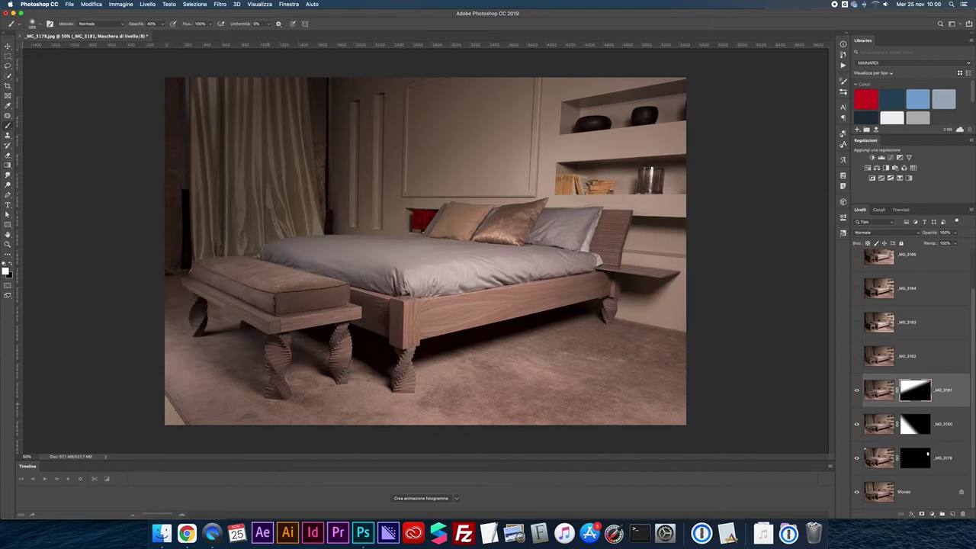
left_click_drag(277, 388, 278, 347)
mouse_move(229, 428)
left_mouse_down()
mouse_move(366, 324)
mouse_move(322, 424)
left_mouse_up()
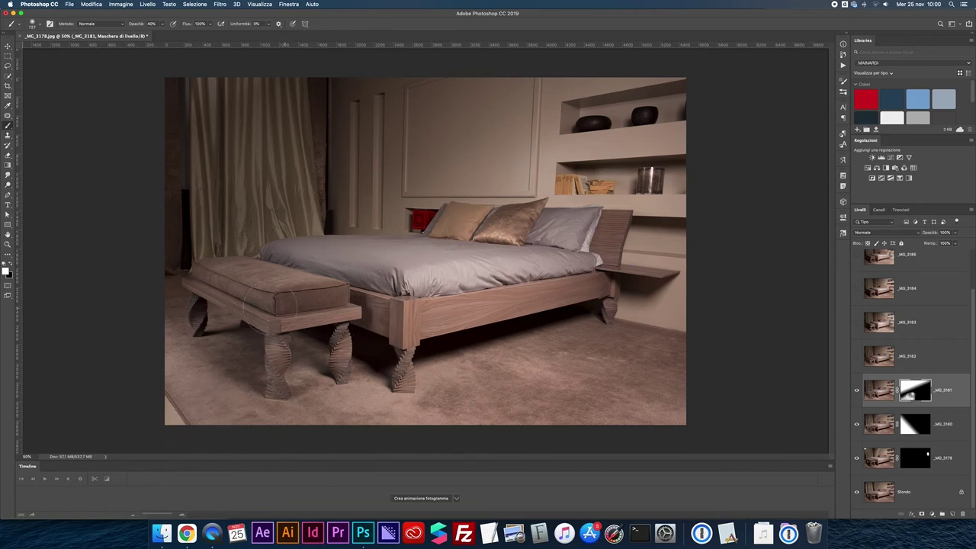
left_click(906, 394, "shift")
left_click(906, 394, "shift")
left_click(906, 394, "shift")
left_click(906, 395, "shift")
left_click_drag(178, 342, 186, 353)
left_click(857, 391)
left_click(857, 390)
Preview layer _MG_3182 on and off, leave it visible and add a black mask to it.
left_click(856, 358)
left_click(871, 358)
left_click(856, 358)
left_click(856, 358)
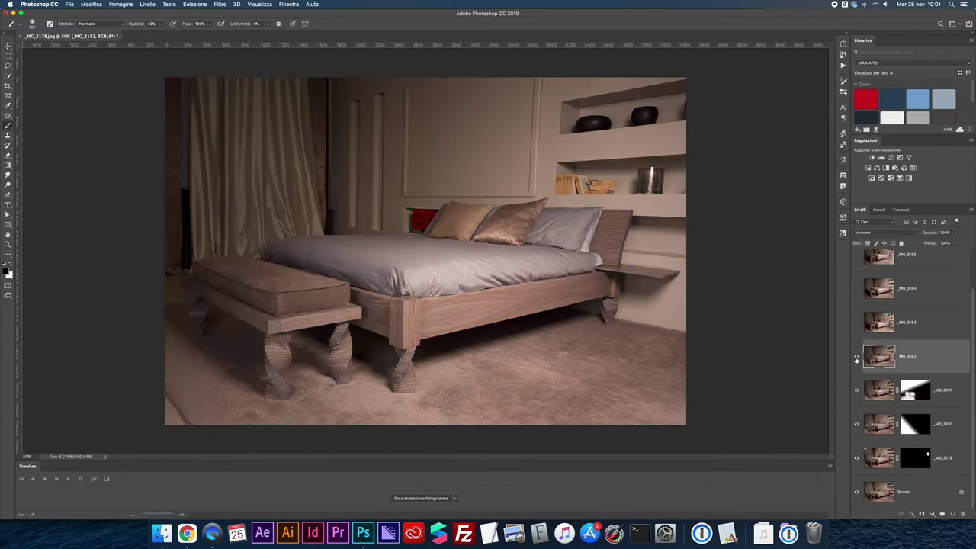
left_click(857, 356)
left_click(856, 356)
left_click(857, 356)
left_click(857, 356)
left_click(931, 515, "alt")
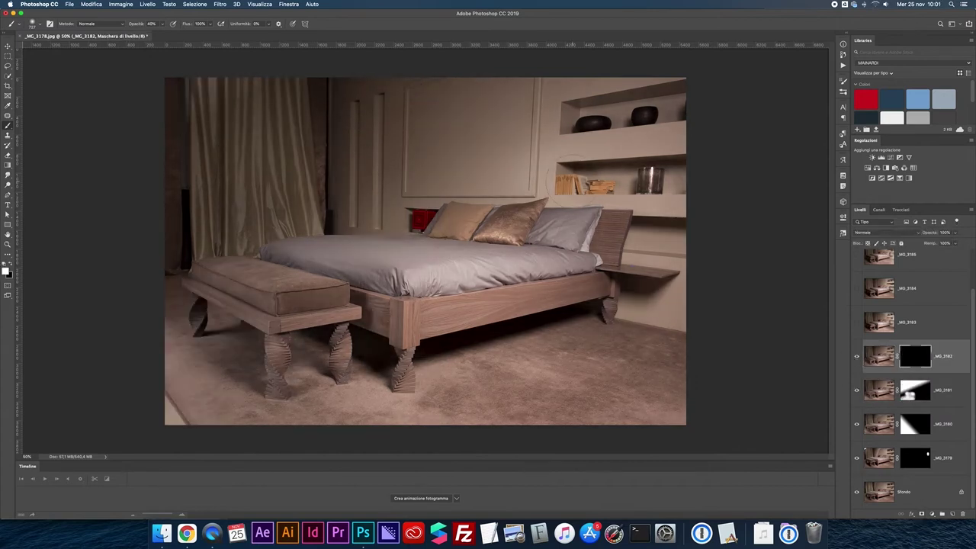
Brush white at 40% opacity on the _MG_3182 mask over the shelves and the wall beside the bed.
mouse_move(690, 106)
left_mouse_down()
mouse_move(698, 229)
mouse_move(664, 290)
left_mouse_up()
left_click(911, 363, "shift")
left_click(910, 363, "shift")
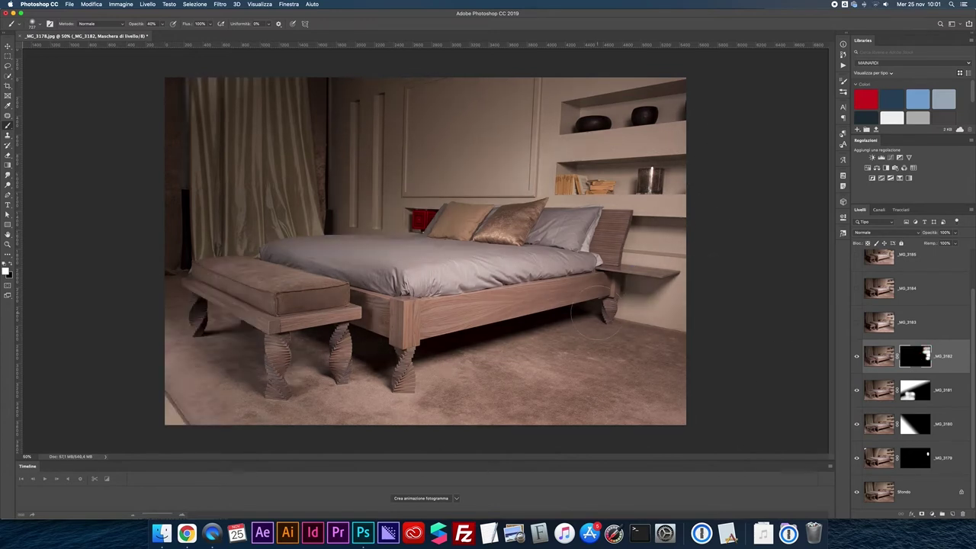
Compare the _MG_3182 result with its mask disabled and enabled and with the layer hidden and shown.
left_click(914, 357, "shift")
left_click(914, 357, "shift")
left_click(914, 358, "shift")
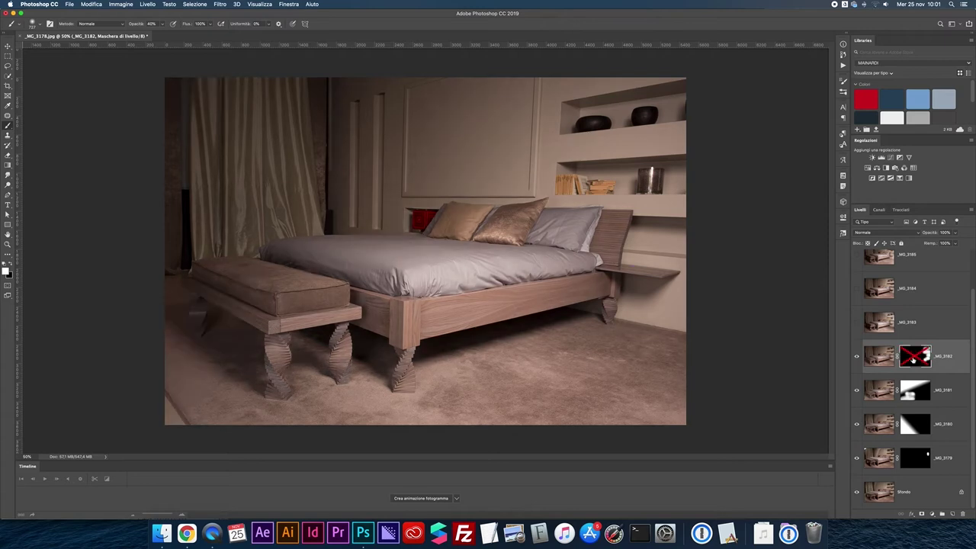
left_click(914, 357, "shift")
left_click(914, 357, "shift")
left_click(914, 358, "shift")
left_click(915, 358, "shift")
left_click(914, 358, "shift")
left_click(858, 358)
left_click(858, 358)
Show layer _MG_3183 and add an inverted black mask to it.
left_click(857, 323)
left_click(857, 323)
left_click(857, 323)
left_click(907, 323)
left_click(921, 514)
key("super+i")
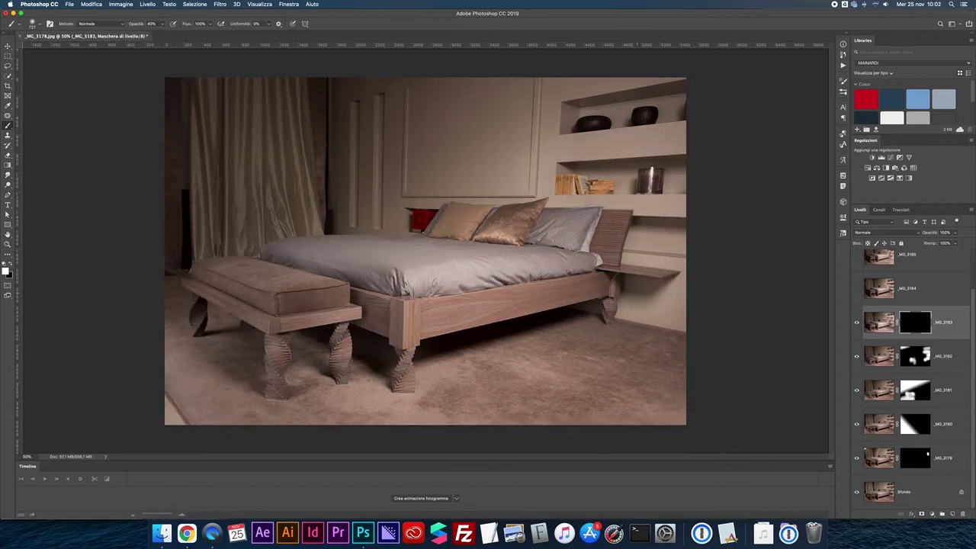
Brush in the carpet beneath the bed's side rail and the grey pillows on the _MG_3183 mask, comparing the layer on and off.
left_click_drag(568, 309, 455, 344)
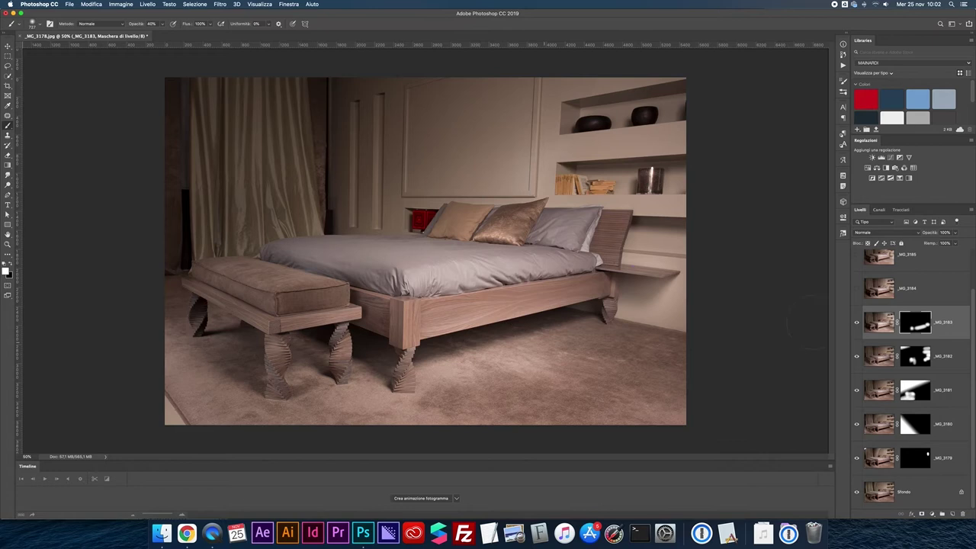
left_click_drag(598, 239, 561, 253)
left_click(856, 322)
left_click(857, 323)
Preview layer _MG_3184 and leave it hidden.
left_click(855, 289)
left_click(855, 289)
left_click(855, 289)
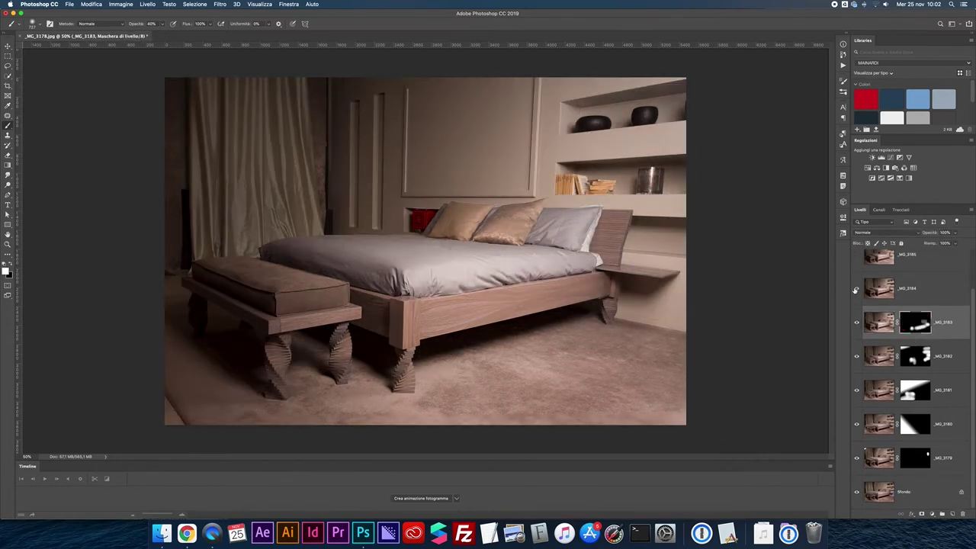
Show layer _MG_3185 and add an inverted black mask to it.
scroll(857, 298, "up", 2)
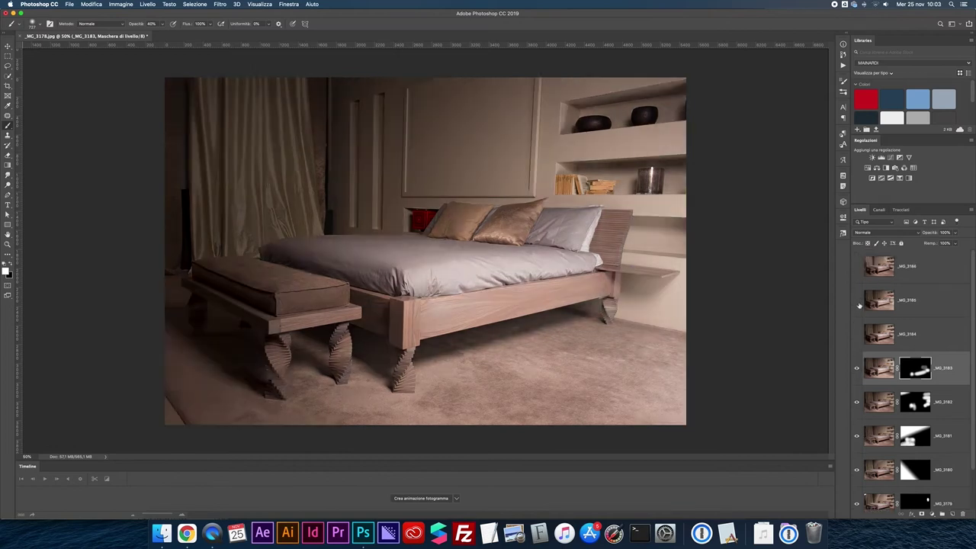
left_click(889, 302)
left_click(922, 514)
key("super+i")
Brush white at 40% opacity on the _MG_3185 mask below the side shelf and along the bed rail, comparing with the mask disabled.
left_click_drag(637, 290, 656, 296)
left_click_drag(584, 318, 561, 318)
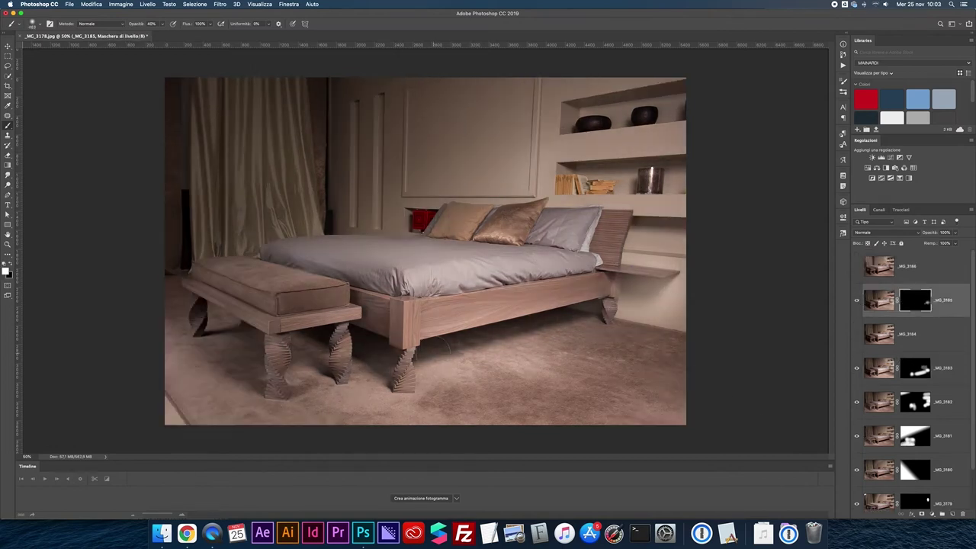
left_click(911, 303, "shift")
left_click(910, 303, "shift")
left_click(909, 303, "shift")
scroll(909, 303, "down", 1)
left_click(911, 289, "shift")
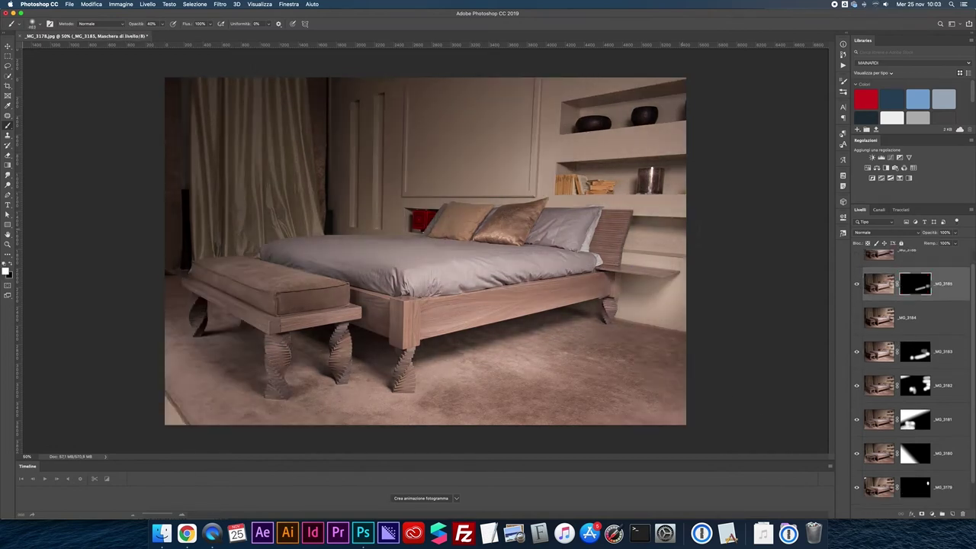
key("super+plus")
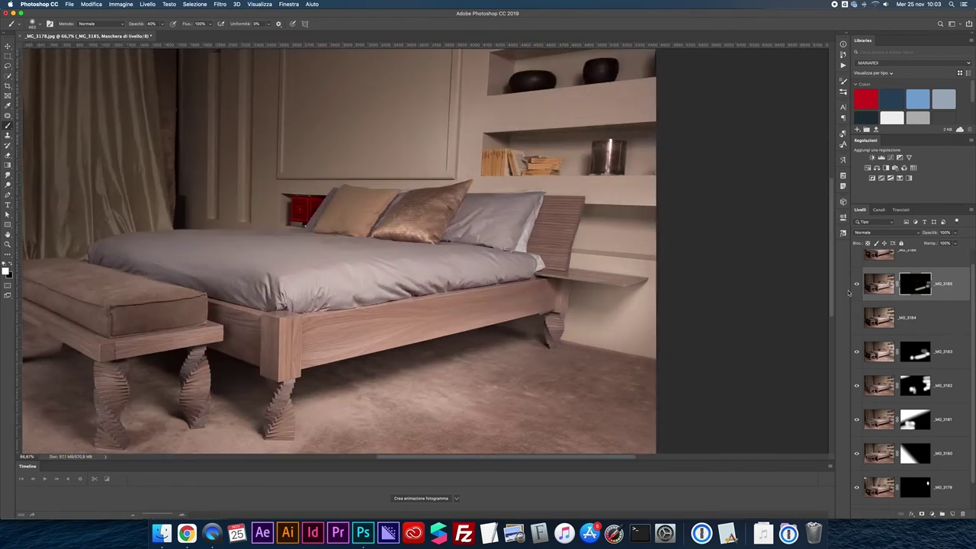
Add a black mask to layer _MG_3186, brush in the area around the pillows and compare with the mask disabled.
scroll(856, 275, "up", 1)
key("super+0")
left_click(877, 266)
left_click(922, 515, "alt")
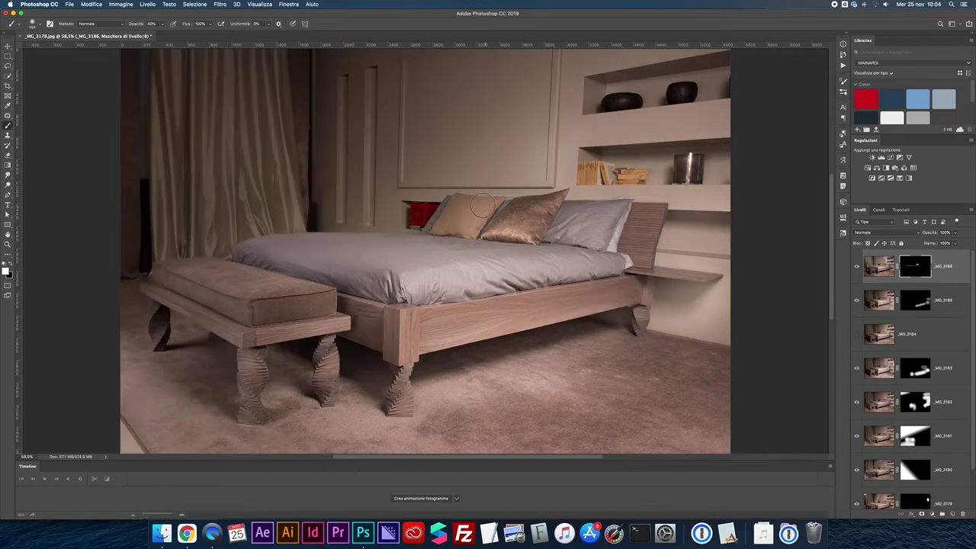
left_click(918, 268, "shift")
left_click(917, 267, "shift")
Compare the finished blend with the Sfondo background layer shown alone.
scroll(874, 305, "down", 3)
left_click(857, 493, "alt")
left_click(856, 494, "alt")
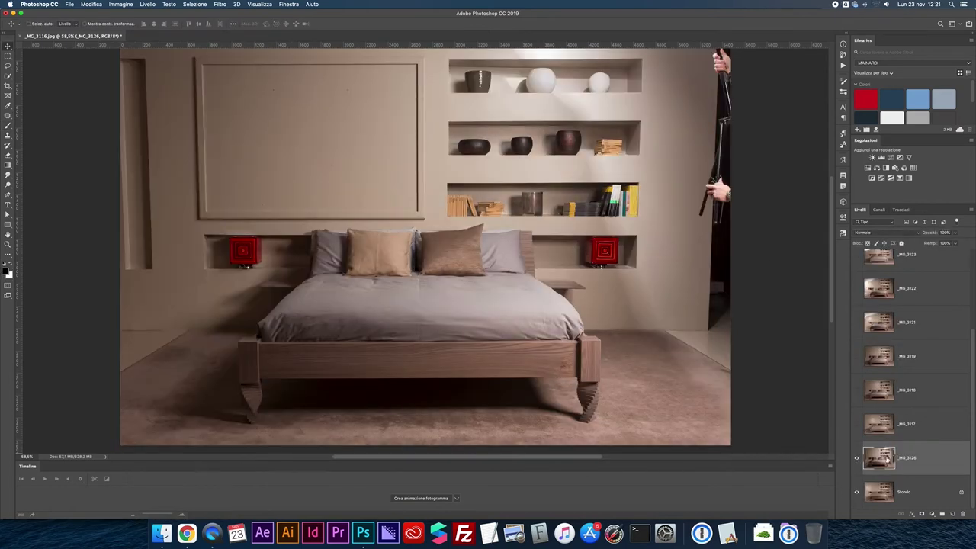
Mask layer _MG_3126 with a horizontal gradient across the framed wall panel, keeping this exposure only on the left side.
left_click_drag(257, 199, 345, 201)
scroll(345, 200, "left", 1)
left_click_drag(221, 197, 357, 197)
left_click_drag(228, 198, 329, 198)
Brush black at 80% opacity on the _MG_3126 mask over the left carpet, lamp niche and lower wall, and compare with the layer hidden.
key("b")
mouse_move(299, 398)
left_mouse_down()
mouse_move(217, 382)
mouse_move(166, 413)
left_mouse_up()
left_click_drag(346, 391, 219, 367)
mouse_move(276, 310)
left_mouse_down()
mouse_move(264, 264)
mouse_move(237, 255)
left_mouse_up()
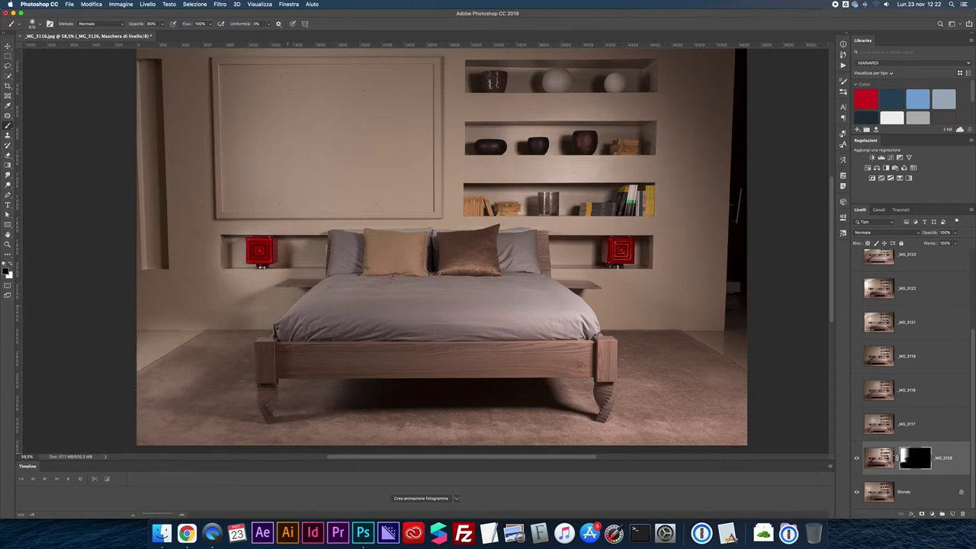
left_click_drag(200, 319, 164, 322)
key("x")
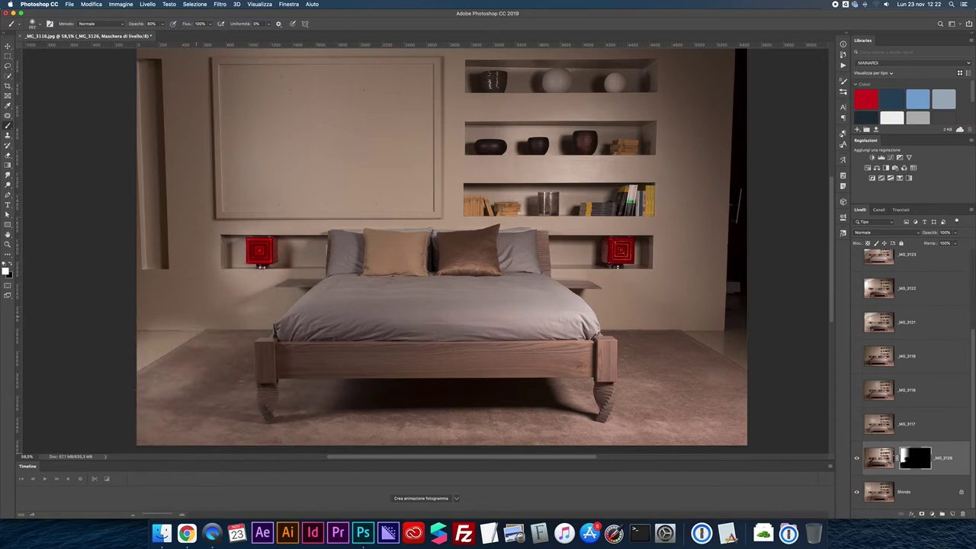
key("super+0")
left_click(856, 459)
left_click(857, 458)
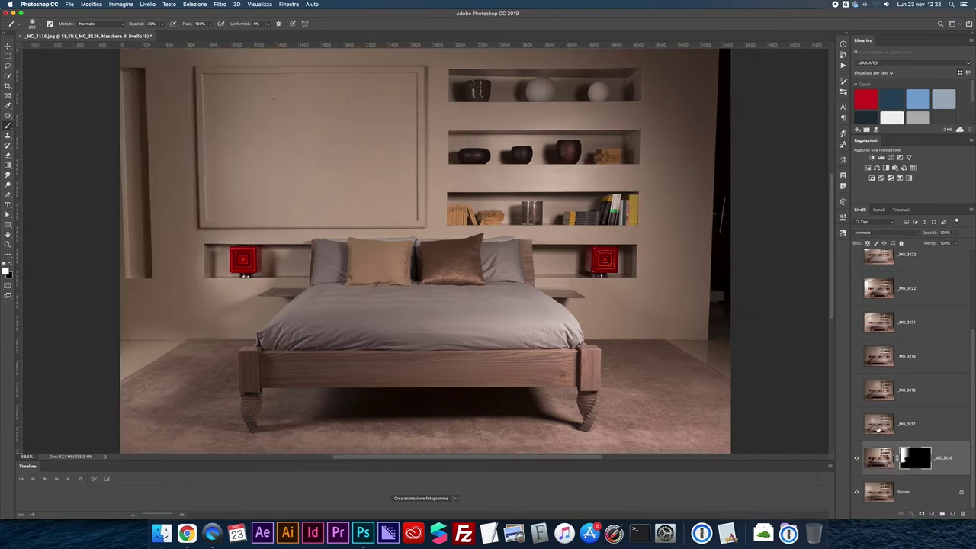
Compare the image with layer _MG_3117 shown and hidden, and add an inverted black mask to that layer.
left_click(879, 426)
left_click(857, 424)
left_click(857, 425)
left_click(857, 425)
left_click(857, 425)
left_click(857, 425)
left_click(857, 424)
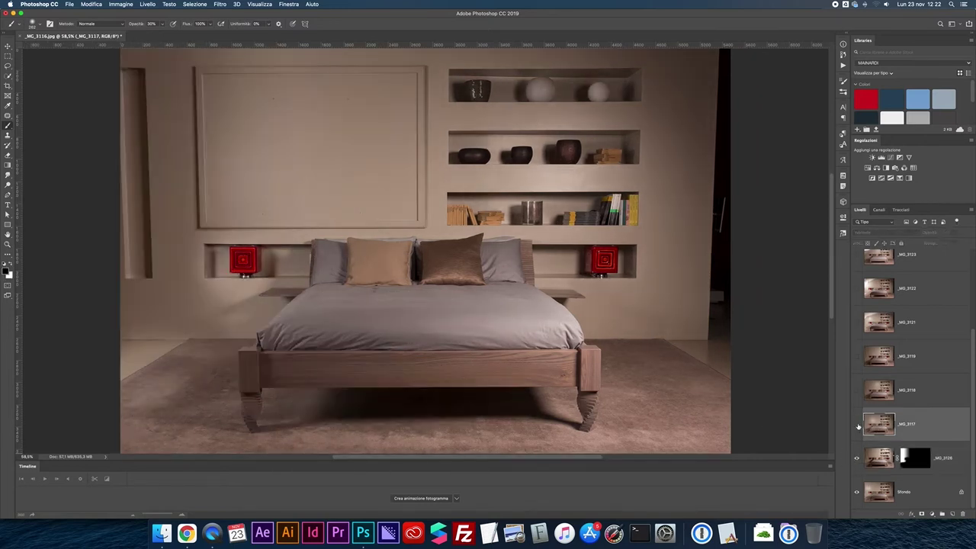
left_click(921, 514)
key("super+i")
Brush white at 30% opacity on the _MG_3117 mask over the carved left front bed leg.
key("super+plus")
key("super+plus")
key("super+plus")
scroll(370, 305, "down", 2)
scroll(370, 305, "left", 3)
mouse_move(374, 344)
left_mouse_down()
mouse_move(356, 343)
mouse_move(364, 377)
mouse_move(352, 401)
mouse_move(368, 182)
mouse_move(377, 307)
left_mouse_up()
scroll(365, 389, "down", 2)
key("x")
left_click(916, 425)
key("x")
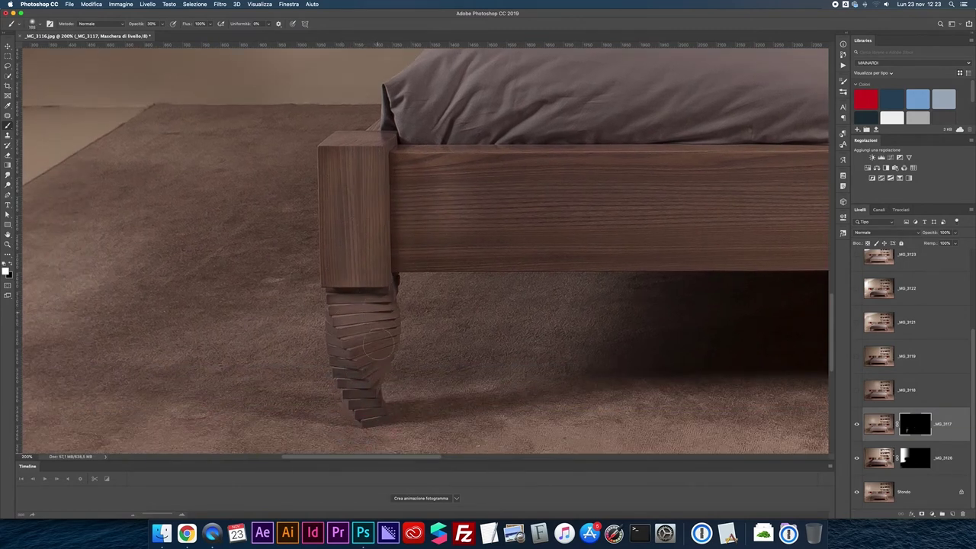
Brush in the wooden corner post above the left leg and compare with layers _MG_3126 and _MG_3117 hidden in turn.
left_click_drag(368, 201, 334, 229)
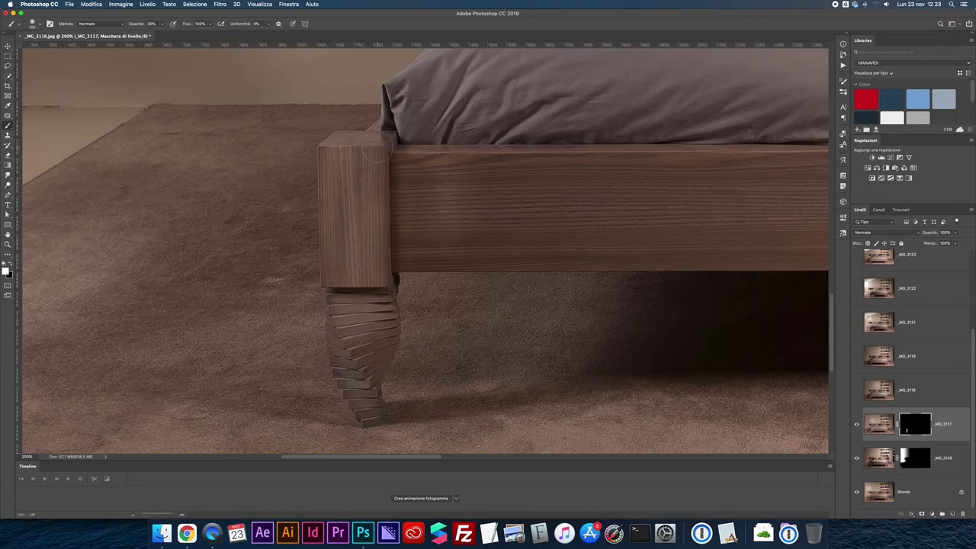
left_click(856, 459)
left_click(856, 458)
left_click(856, 425)
left_click(856, 425)
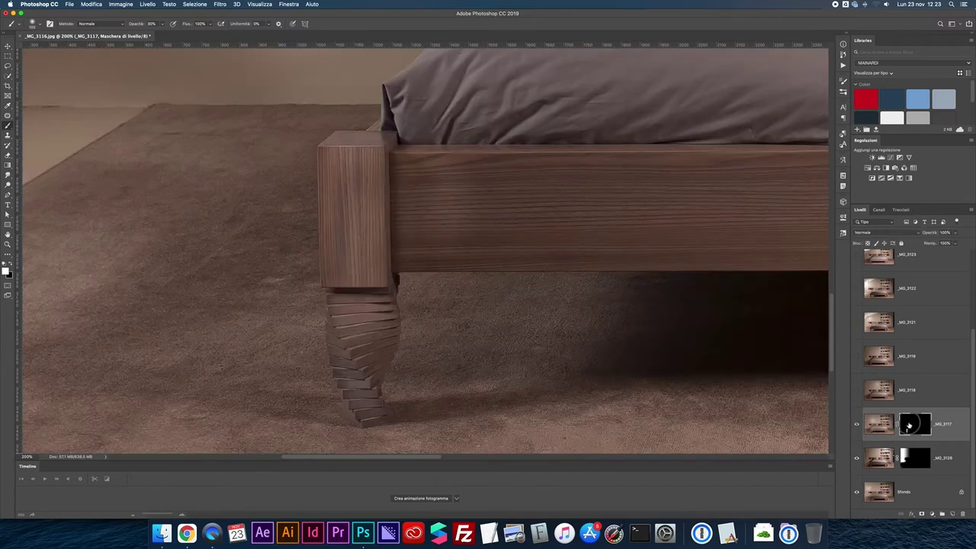
Brush white at 50% opacity on the _MG_3117 mask along the bed rail and the shaded carpet beneath it.
key("super+minus")
left_click_drag(346, 211, 655, 211)
mouse_move(347, 253)
left_mouse_down()
mouse_move(349, 224)
mouse_move(554, 217)
mouse_move(586, 245)
mouse_move(527, 223)
mouse_move(361, 235)
mouse_move(599, 226)
left_mouse_up()
left_click_drag(680, 231, 416, 235)
mouse_move(367, 185)
left_mouse_down()
mouse_move(565, 189)
mouse_move(350, 187)
left_mouse_up()
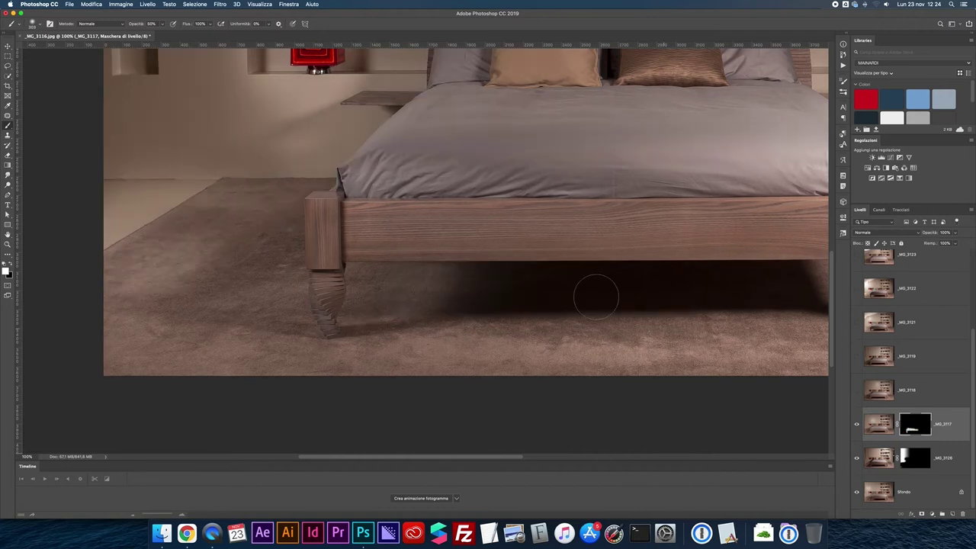
Compare the bed area with the _MG_3117 mask disabled and enabled.
left_click(913, 427, "shift")
left_click(914, 424, "shift")
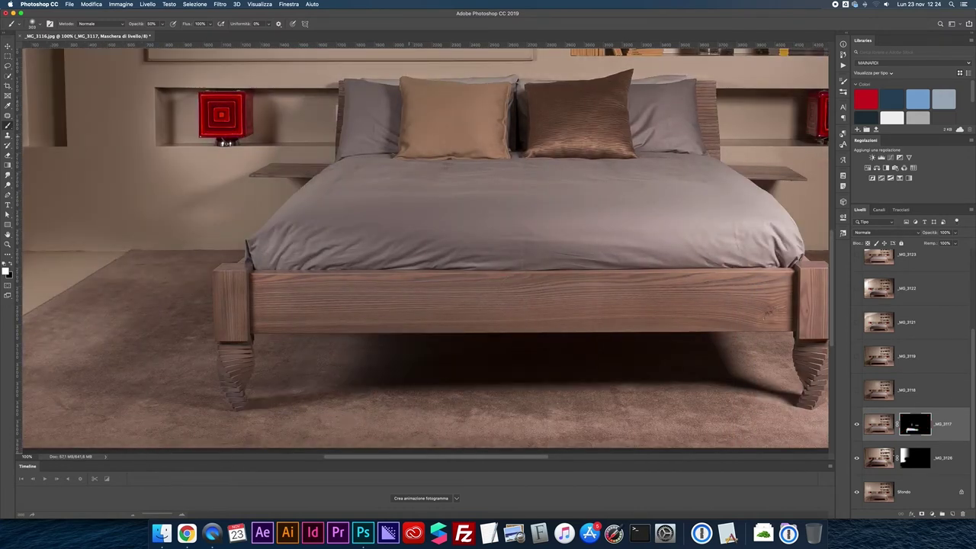
left_click(914, 426, "shift")
left_click(914, 426, "shift")
left_click(914, 426, "shift")
left_click(914, 426, "shift")
left_click(914, 427, "shift")
left_click(915, 427, "shift")
scroll(914, 427, "right", 5)
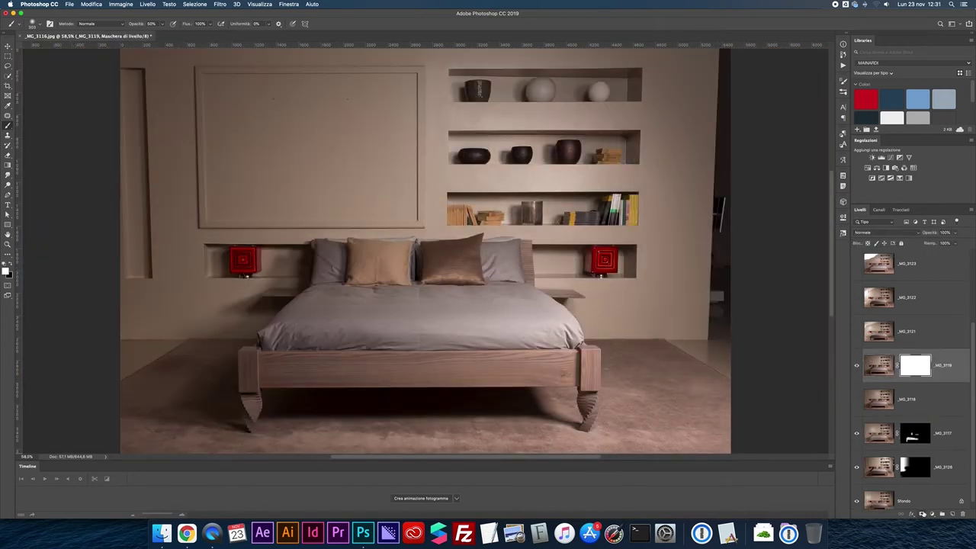
Invert the _MG_3119 mask to black and brush white at 50% opacity in the gap between the two front cushions.
key("super+i")
key("super+plus")
key("super+plus")
key("super+plus")
mouse_move(401, 282)
left_mouse_down()
mouse_move(384, 282)
mouse_move(391, 338)
mouse_move(388, 261)
left_mouse_up()
scroll(388, 265, "down", 1)
Compare the cushions and the wall with the _MG_3119 mask disabled and enabled.
left_click(912, 367, "shift")
left_click(912, 368, "shift")
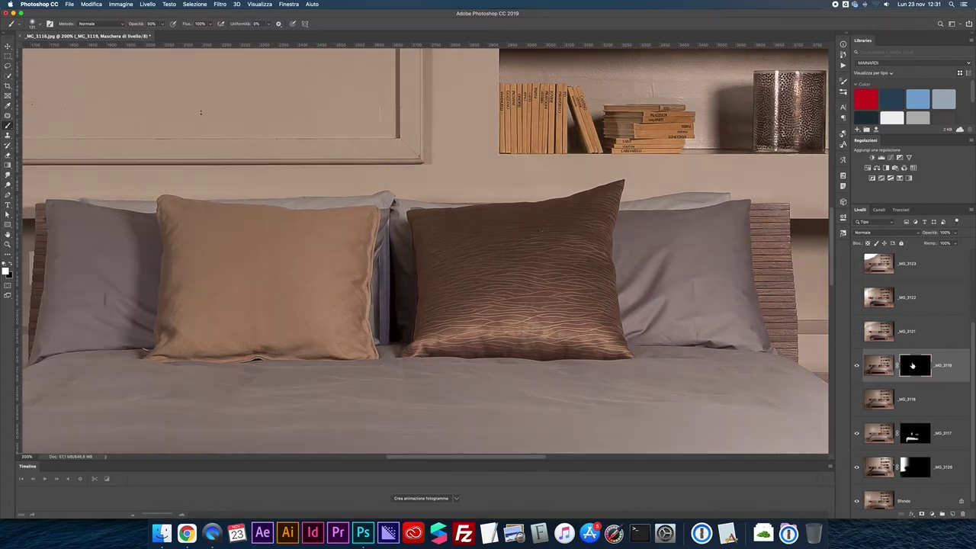
key("super+minus")
left_click(913, 367, "shift")
key("super+minus")
left_click(913, 368, "shift")
scroll(425, 218, "up", 3)
Brush straight strokes on the _MG_3119 mask along the shadow at the wall frame's right edge, undoing the first oversized stroke.
left_click_drag(428, 95, 430, 165)
key("super+z")
key("super+plus")
key("super+plus")
key("super+plus")
left_click_drag(431, 363, 402, 363)
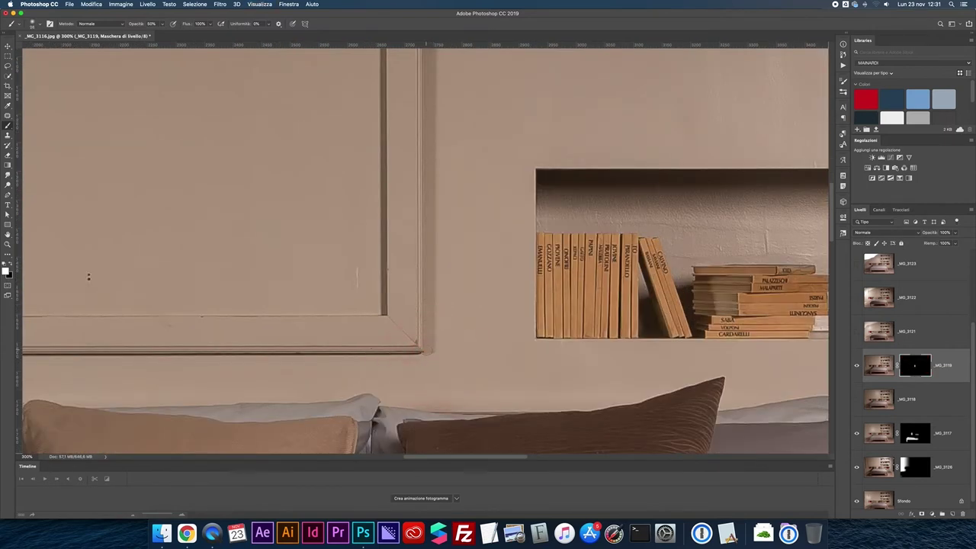
left_click(431, 349)
scroll(435, 305, "up", 10)
left_click(441, 91, "shift")
left_click(444, 91)
scroll(443, 228, "down", 10)
left_click(429, 315, "shift")
Feather the _MG_3119 layer mask by 5.1 px.
scroll(430, 305, "up", 10)
key("super+minus")
key("super+minus")
double_click(915, 366)
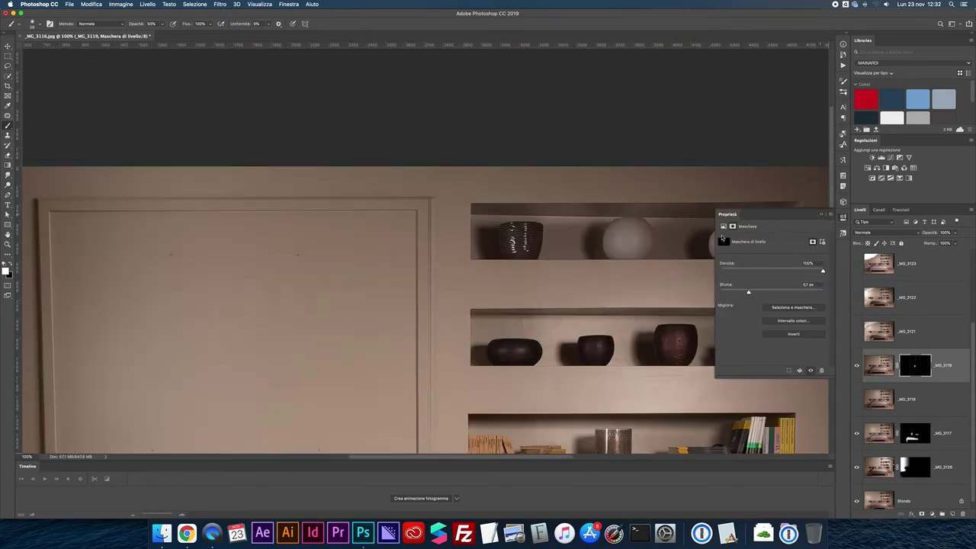
left_click(821, 216)
key("super+minus")
Compare the bed and carpet lighting with layer _MG_3121 shown and hidden.
scroll(427, 252, "down", 3)
scroll(427, 251, "down", 3)
left_click(857, 331)
scroll(427, 251, "down", 4)
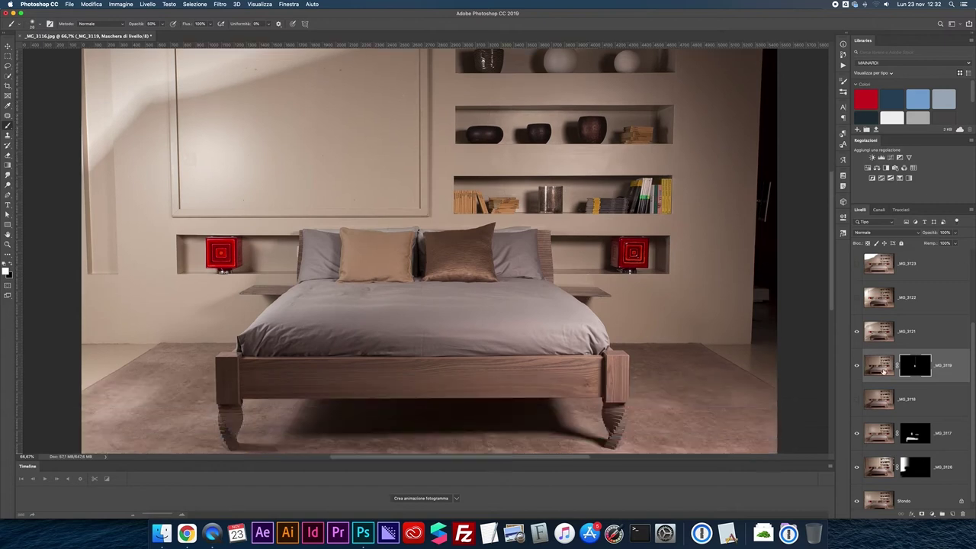
left_click(857, 333)
left_click(857, 333)
scroll(857, 333, "down", 3)
left_click(857, 334)
left_click(856, 334)
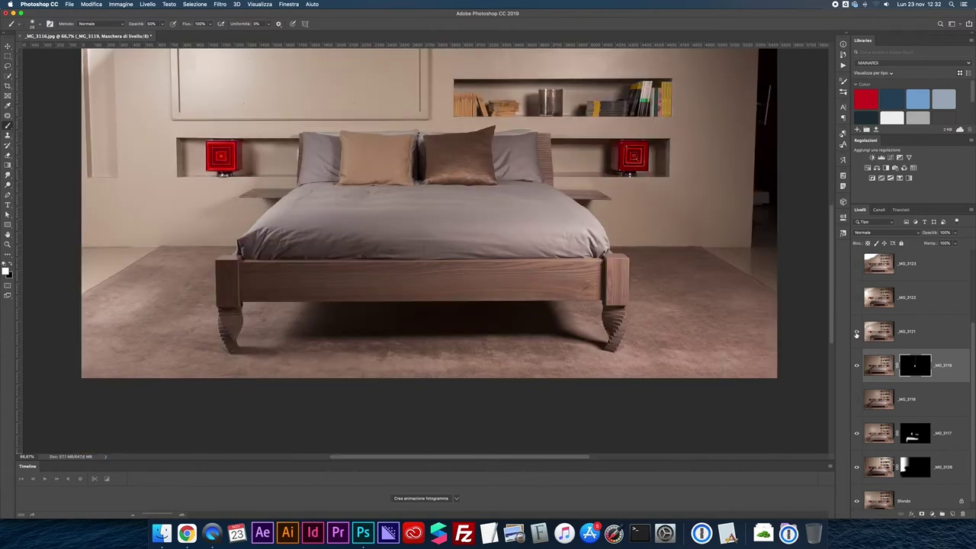
left_click(856, 334)
left_click(857, 334)
Compare the upper wall with layer _MG_3121 toggled and the _MG_3119 mask disabled, leaving _MG_3121 hidden.
scroll(426, 252, "up", 5)
left_click(856, 332)
left_click(915, 366, "shift")
left_click(915, 366, "shift")
left_click(857, 332)
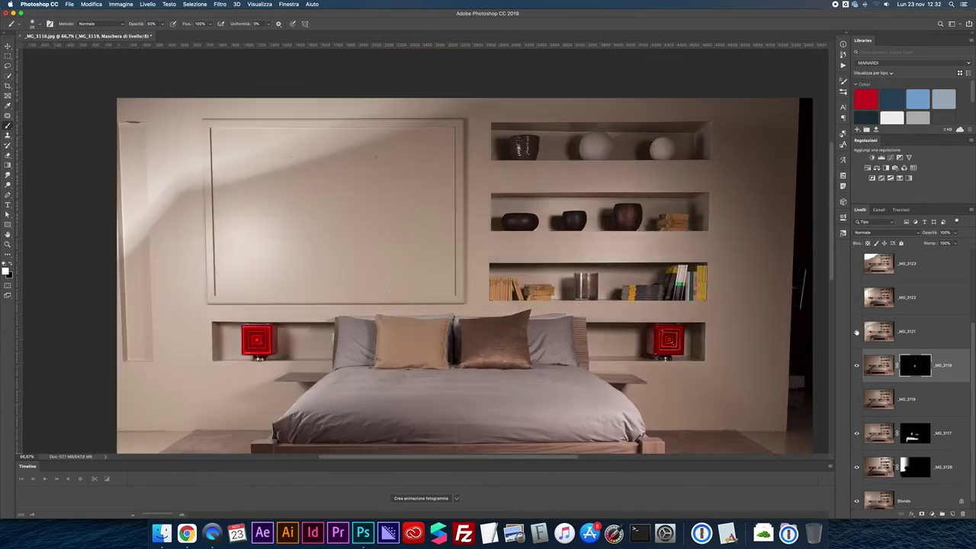
left_click(856, 332)
Show layer _MG_3122, compare it with the blend below and add a black mask to it.
left_click(857, 298)
left_click(857, 298)
left_click(857, 298)
left_click(907, 297)
scroll(801, 296, "down", 4)
left_click(857, 297)
left_click(857, 297)
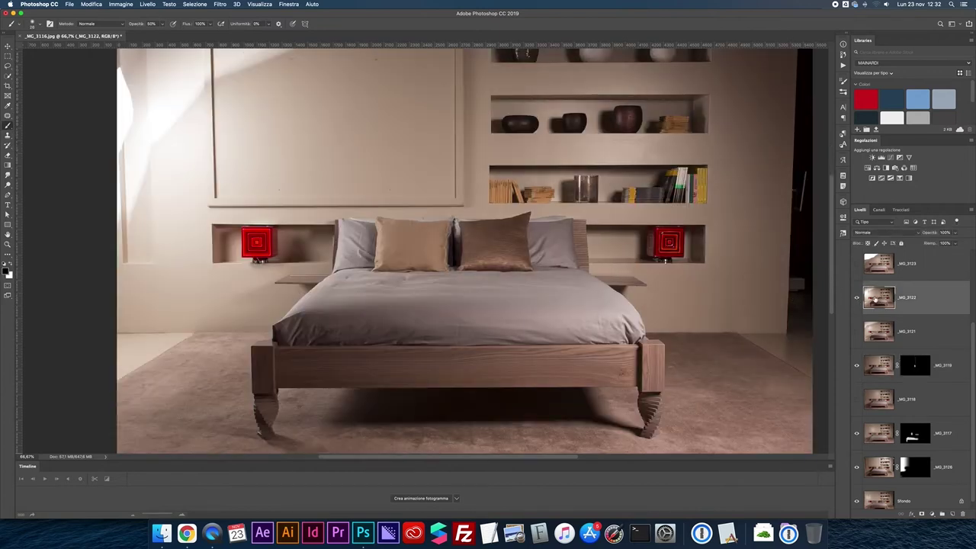
left_click(921, 514, "alt")
Brush white at 50% opacity on the _MG_3122 mask over the left grey pillow and adjoining bedspread, comparing with the mask disabled.
scroll(353, 238, "up", 3)
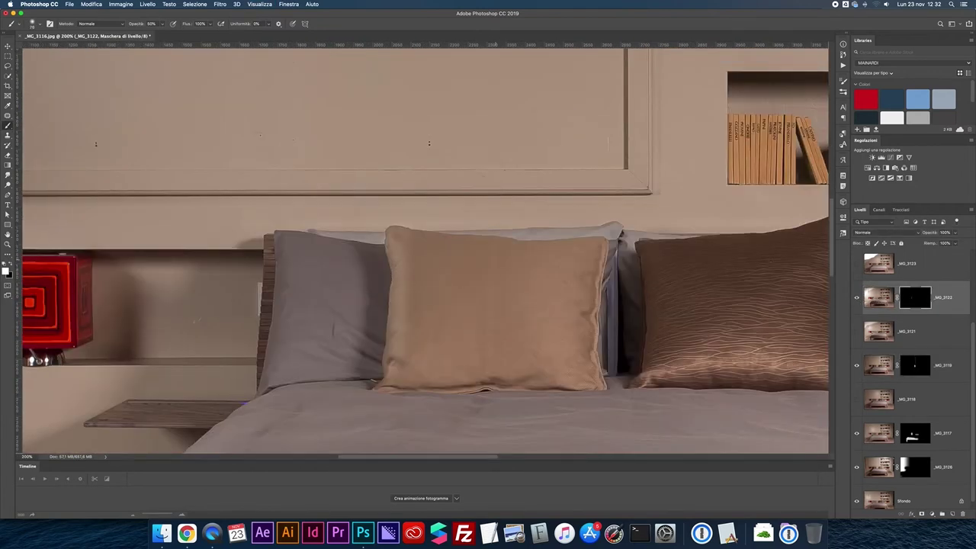
scroll(353, 238, "up", 1)
left_click(916, 302, "shift")
left_click(915, 303, "shift")
left_click(915, 304, "shift")
left_click(915, 304, "shift")
mouse_move(286, 256)
left_mouse_down()
mouse_move(282, 336)
mouse_move(383, 324)
mouse_move(335, 305)
mouse_move(329, 359)
mouse_move(284, 386)
left_mouse_up()
key("super+2")
mouse_move(213, 386)
left_mouse_down()
mouse_move(367, 341)
mouse_move(433, 339)
left_mouse_up()
key("super+minus")
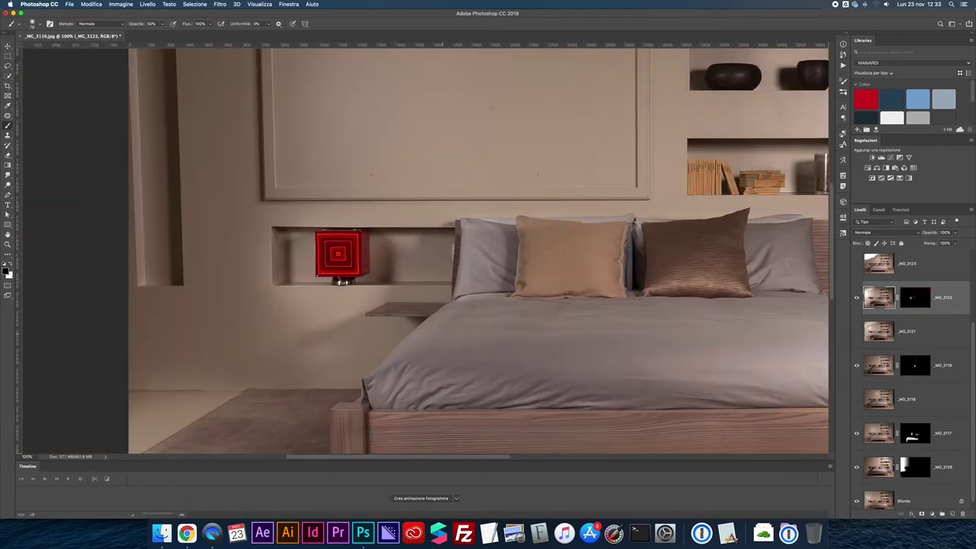
Set the brush opacity to 30%, compare with the _MG_3122 mask disabled and brush more of the bedspread into the mask.
key("3")
scroll(478, 248, "left", 1)
left_click(915, 297, "shift")
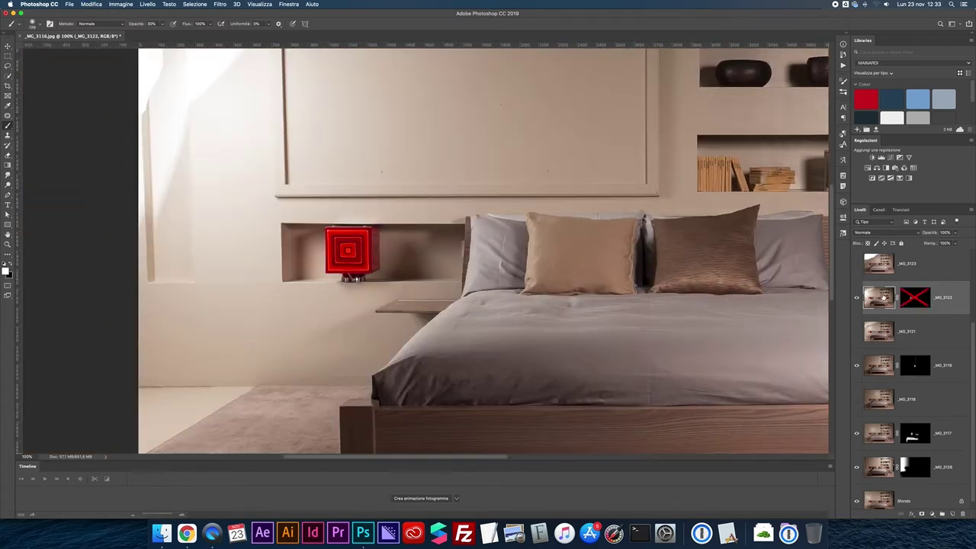
left_click(910, 300, "shift")
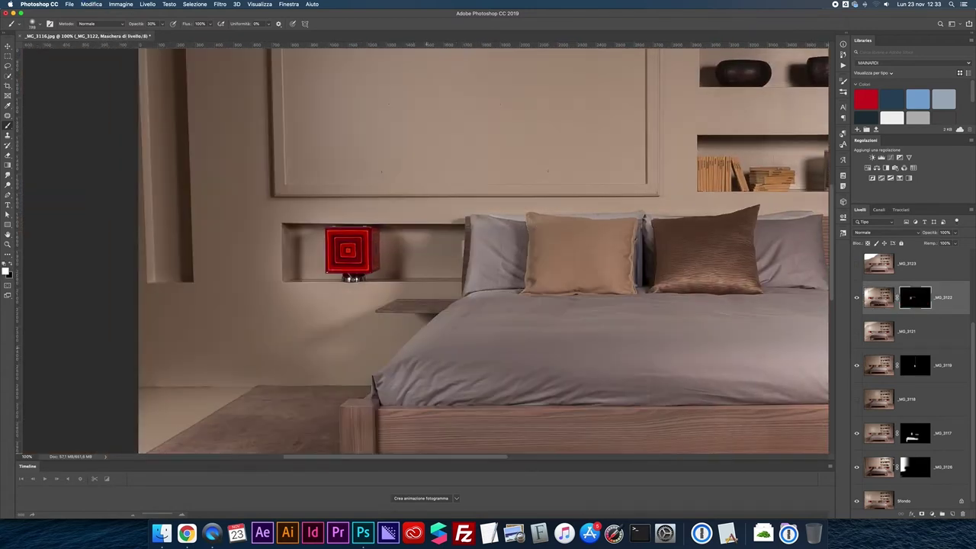
scroll(557, 385, "down", 1)
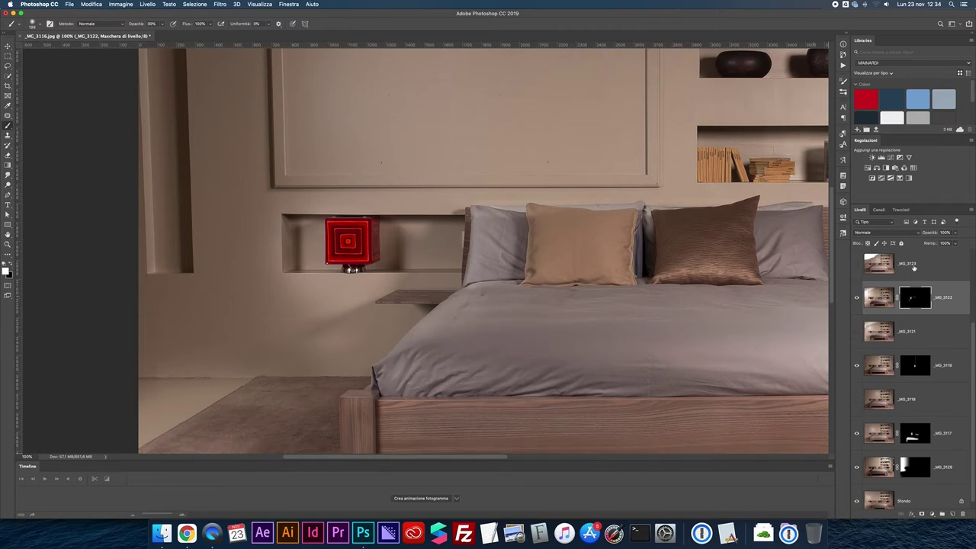
Select the left bedside shelf with the Lasso, brush it into the _MG_3122 mask, deselect it and blend the bedspread edge beside it.
key("l")
key("super+plus")
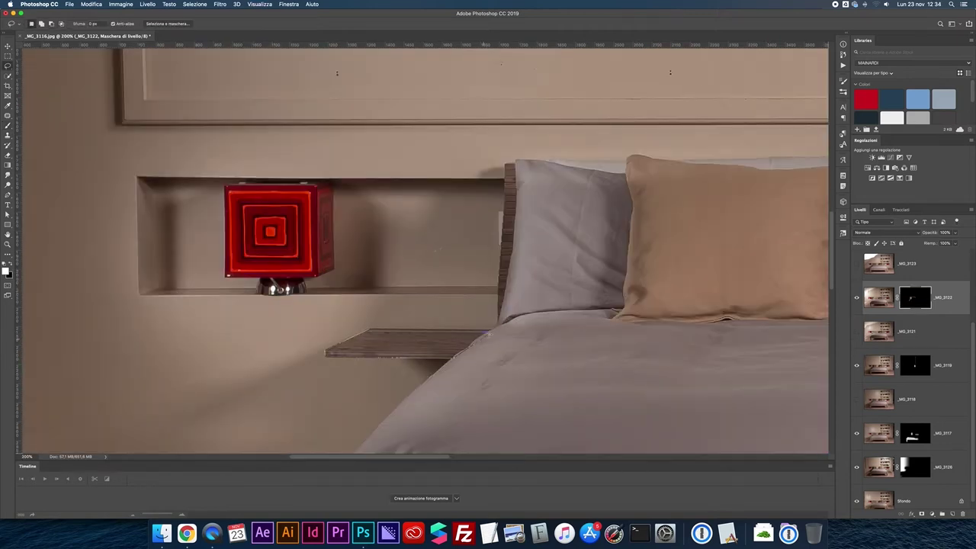
key("b")
left_click_drag(476, 340, 433, 340)
key("super+d")
left_click(915, 297, "shift")
left_click(915, 297, "shift")
left_click_drag(496, 366, 463, 366)
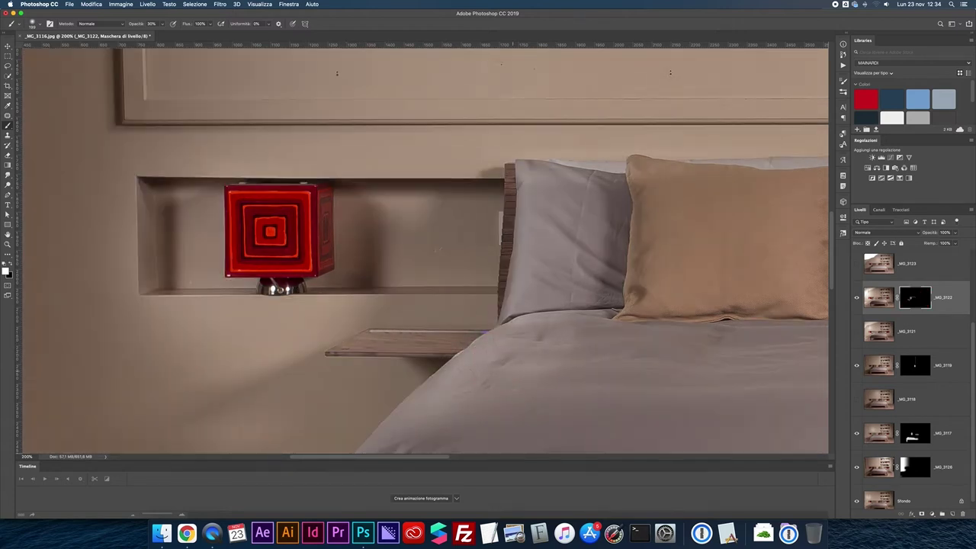
key("super+minus")
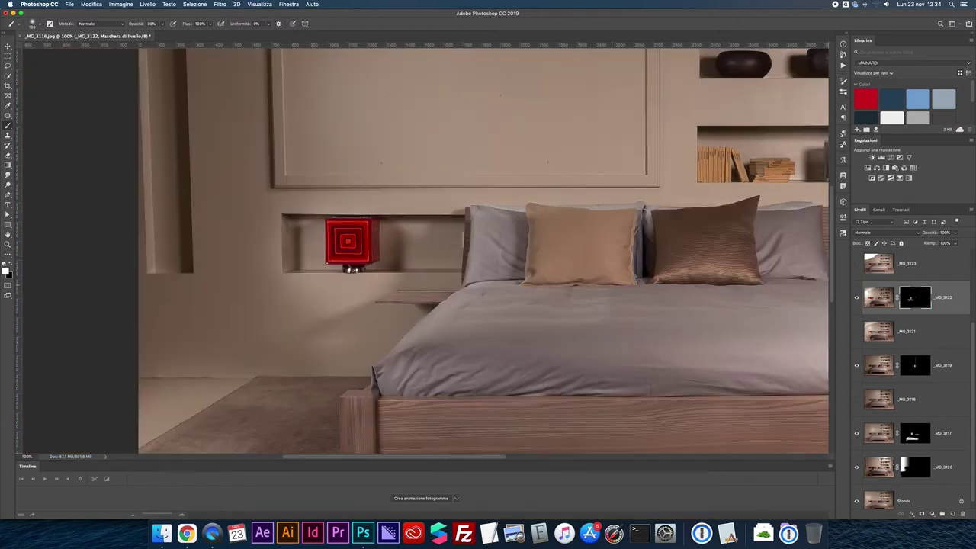
Brush white at 30% opacity on the _MG_3122 mask along the bedspread's left edge and up the grey pillow.
key("super+plus")
key("super+plus")
left_click_drag(562, 356, 534, 357)
left_click_drag(519, 383, 483, 416)
left_click_drag(543, 351, 563, 174)
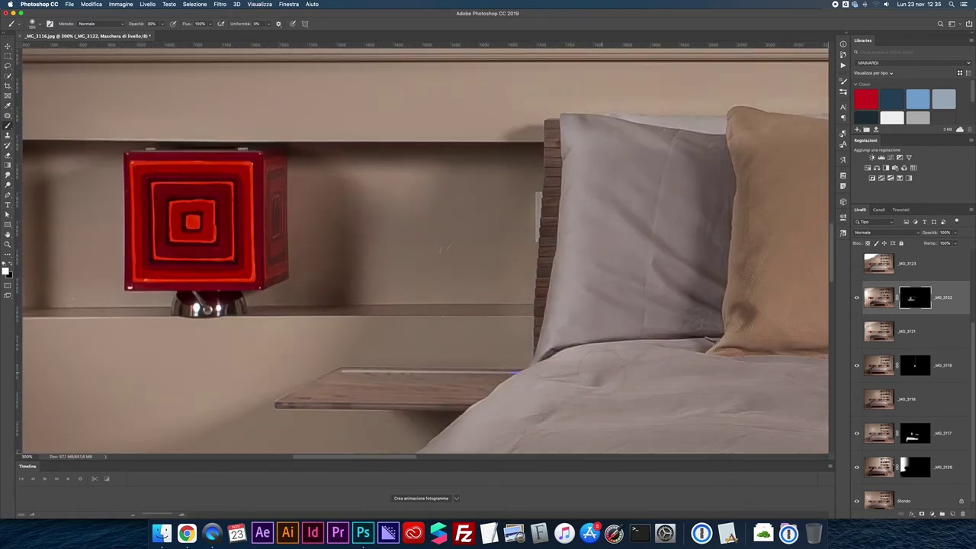
key("super+0")
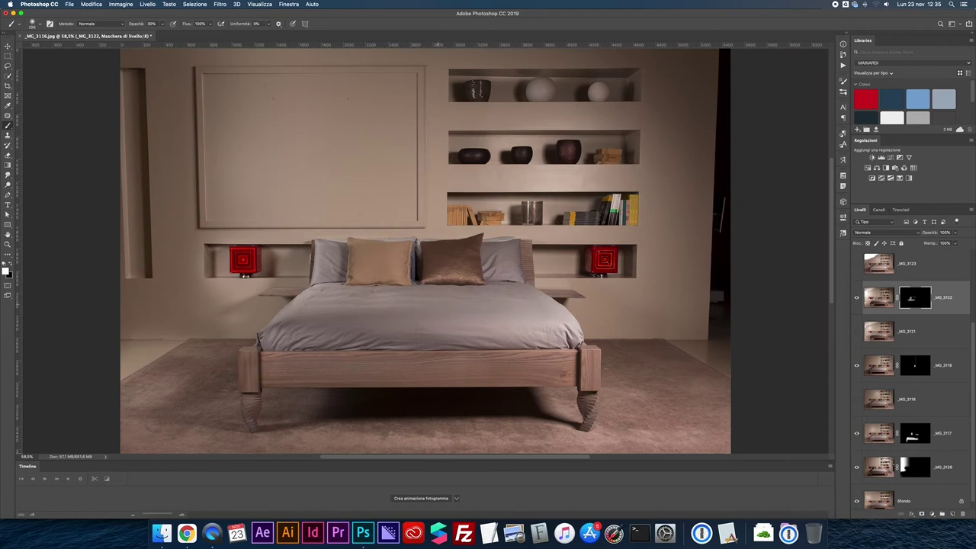
View the _MG_3122 mask alone, feather it by about 18.8 px and compare the image with the mask disabled.
double_click(912, 299, "alt")
left_click_drag(751, 293, 765, 293)
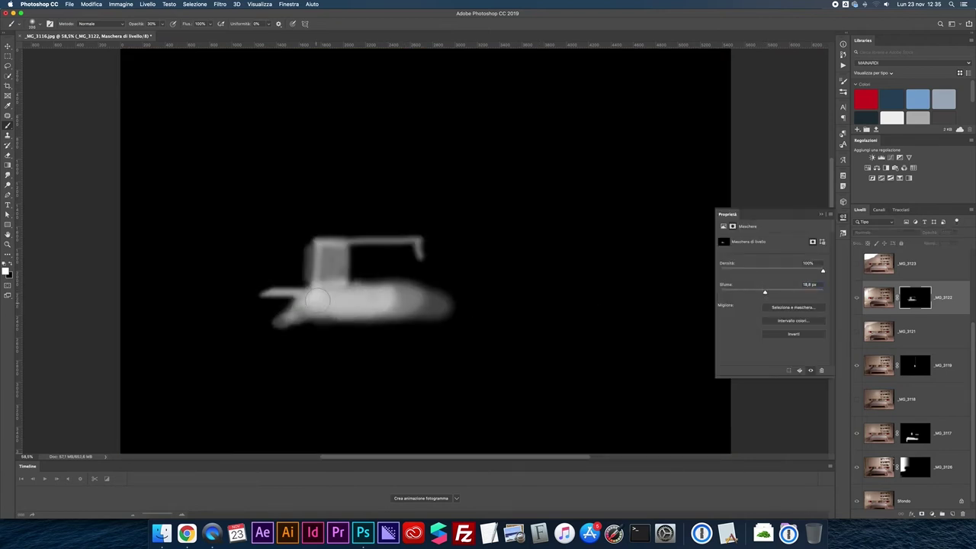
left_click(907, 299, "alt")
left_click(910, 301, "shift")
left_click(911, 301, "shift")
left_click(910, 300, "shift")
left_click(910, 301, "shift")
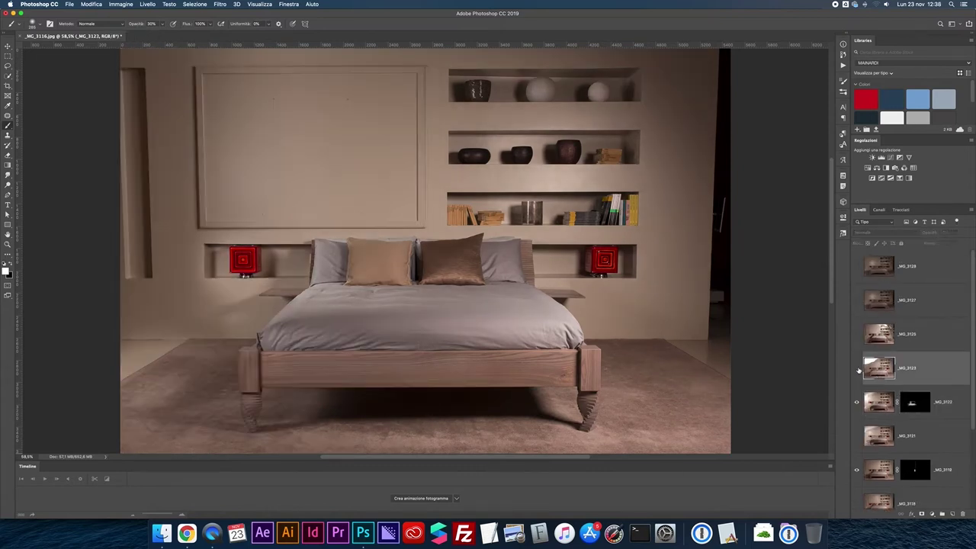
Compare the image with layer _MG_3123 shown and hidden, and add an inverted black mask to it.
left_click(858, 369)
left_click(858, 370)
left_click(857, 370)
left_click(921, 514)
key("super+i")
Brush white at 30% opacity across the bedspread on the _MG_3123 mask and compare the image with the mask disabled.
left_click_drag(547, 318, 428, 316)
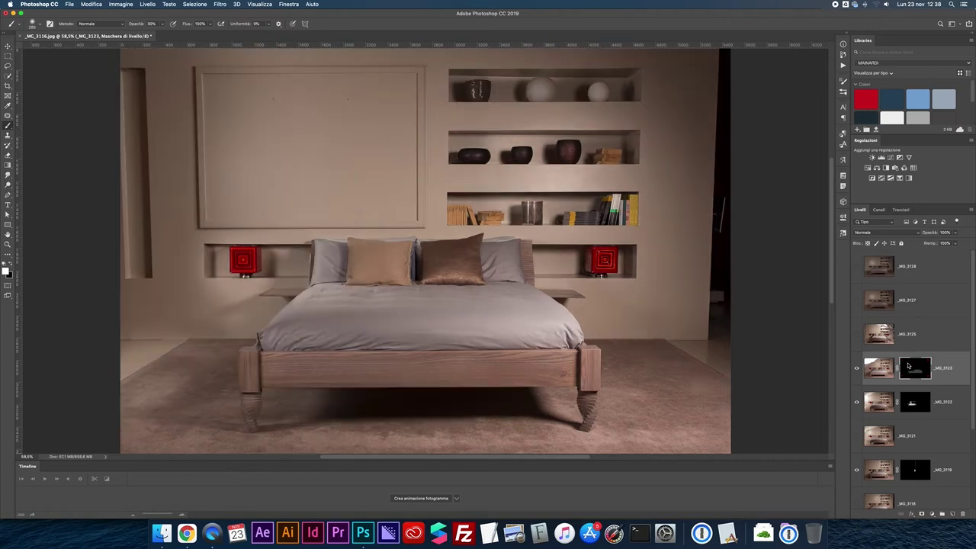
left_click(909, 366, "shift")
key("super+plus")
left_click(909, 366, "shift")
key("super+plus")
key("super+plus")
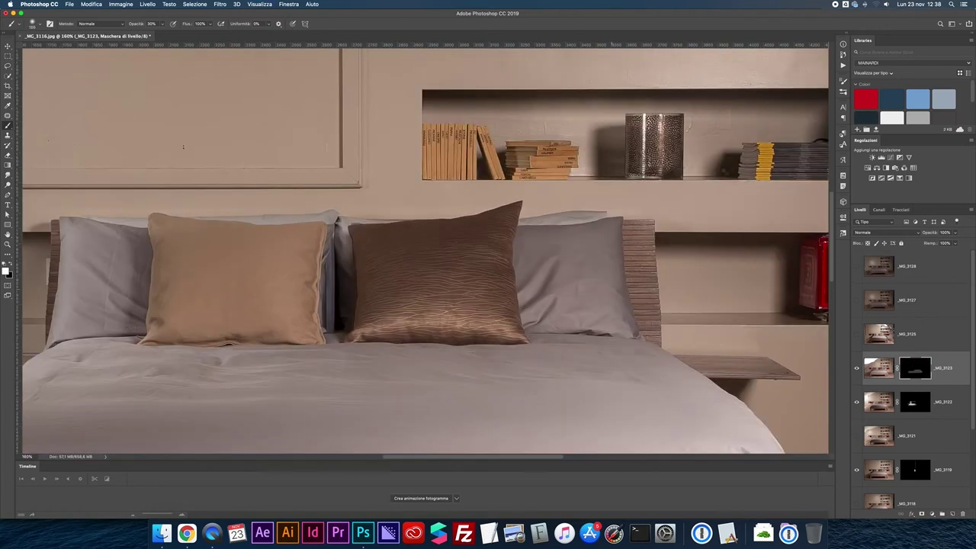
Blend the pillows into the _MG_3123 mask and check them close up with the mask enabled and disabled.
left_click(919, 370, "shift")
left_click(919, 371, "shift")
left_click(918, 370, "shift")
left_click(919, 371, "shift")
left_click(918, 370, "shift")
left_click(919, 371, "shift")
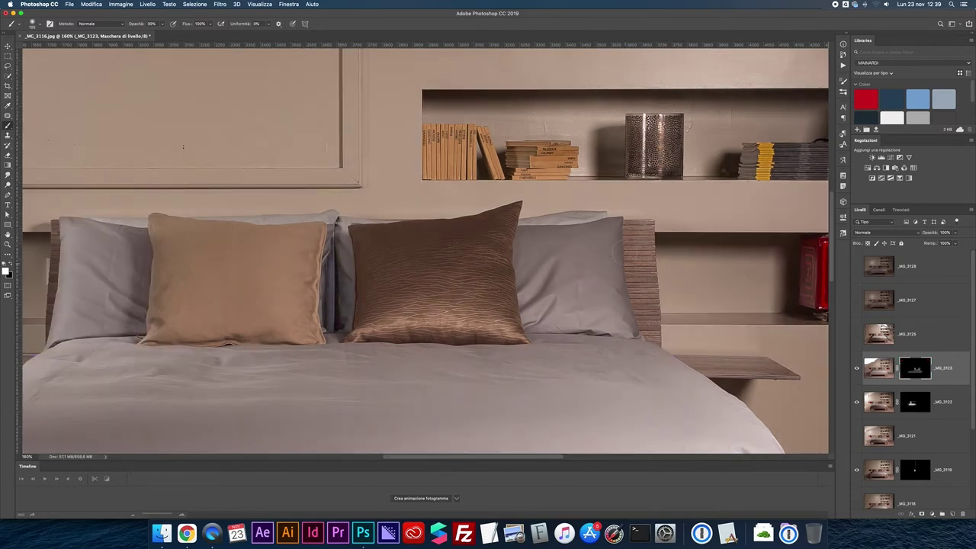
left_click(915, 368, "shift")
left_click(915, 368, "shift")
left_click(915, 368, "shift")
left_click(915, 368, "shift")
key("super+minus")
key("super+minus")
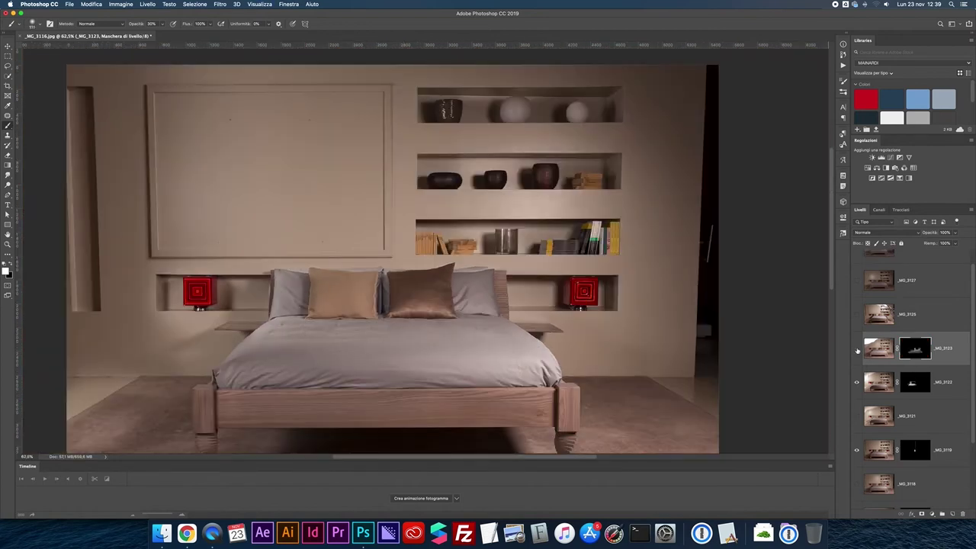
Brush white at 30% opacity along the bed's wooden front board on the _MG_3123 mask and compare with the mask disabled.
scroll(857, 350, "down", 2)
left_click(914, 321, "shift")
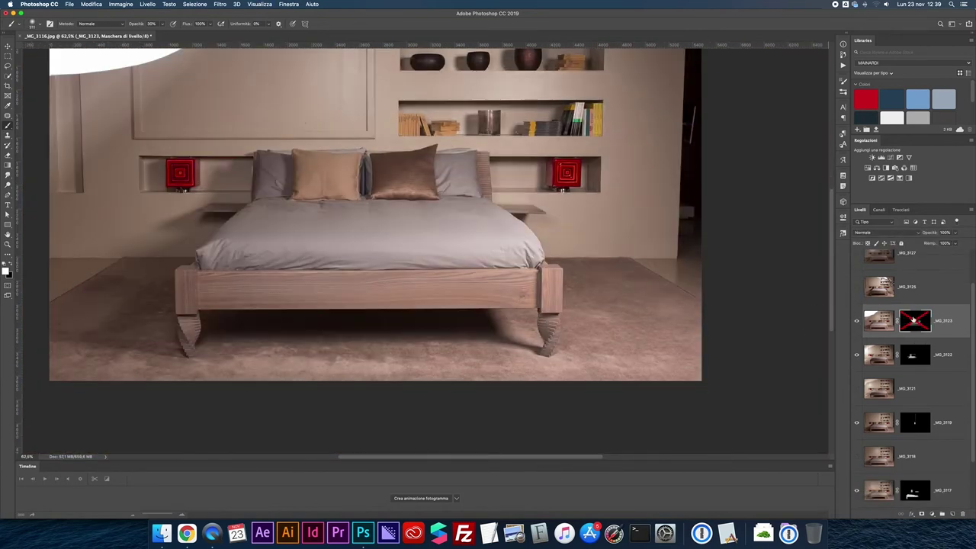
left_click(914, 321, "shift")
mouse_move(299, 282)
left_mouse_down()
mouse_move(335, 295)
mouse_move(519, 281)
left_mouse_up()
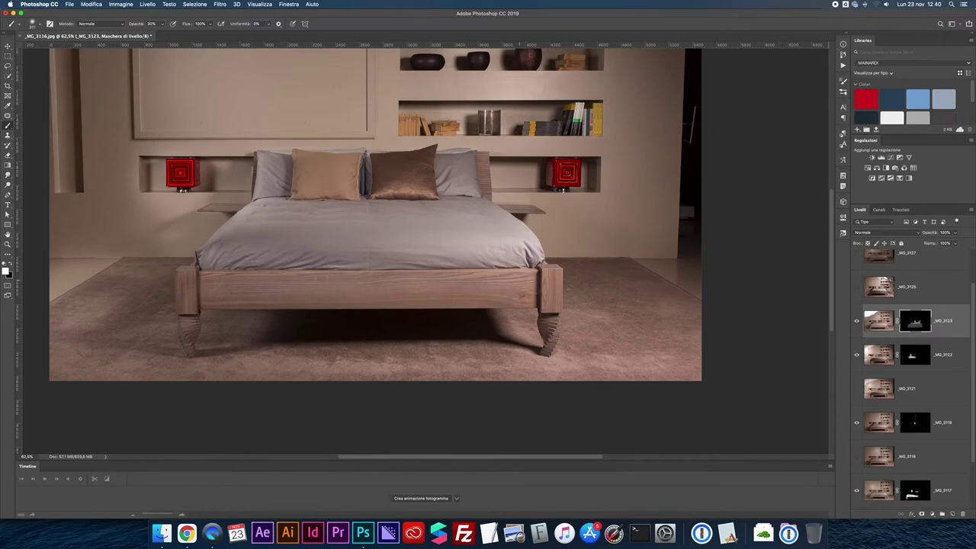
left_click_drag(436, 284, 202, 295)
left_click(916, 321, "shift")
left_click(917, 321, "shift")
left_click(916, 321, "shift")
left_click(916, 321, "shift")
Compare the image with layer _MG_3125 shown and hidden, and add an inverted black mask to it.
left_click(908, 288)
left_click(856, 288)
left_click(857, 289)
left_click(856, 289)
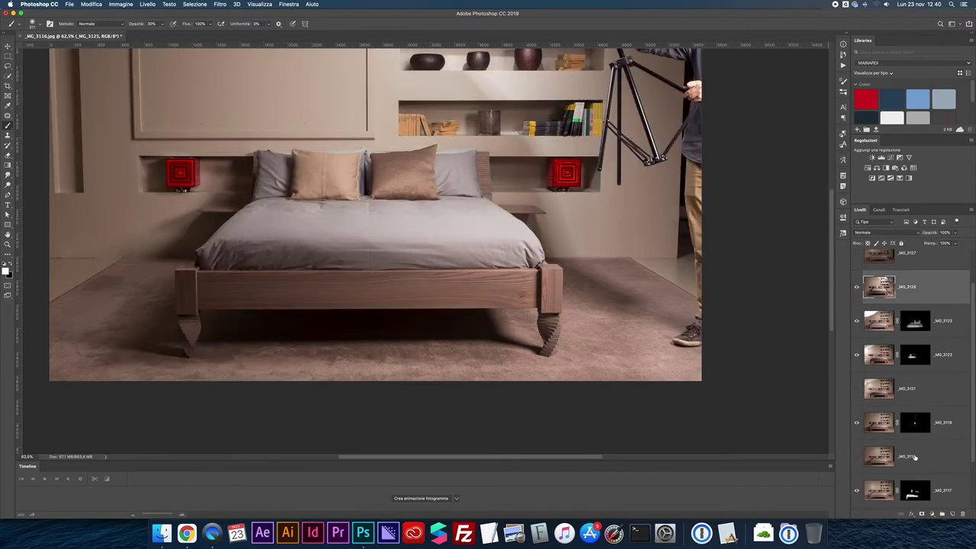
left_click(921, 514)
key("super+i")
Brush white at 30% opacity over the brown pillow on the _MG_3125 mask and compare the image with the mask disabled.
key("super+plus")
key("super+plus")
key("super+plus")
left_click_drag(404, 69, 443, 366)
left_click_drag(452, 250, 427, 251)
mouse_move(314, 252)
left_mouse_down()
mouse_move(473, 309)
mouse_move(310, 263)
mouse_move(448, 258)
mouse_move(473, 282)
mouse_move(341, 283)
left_mouse_up()
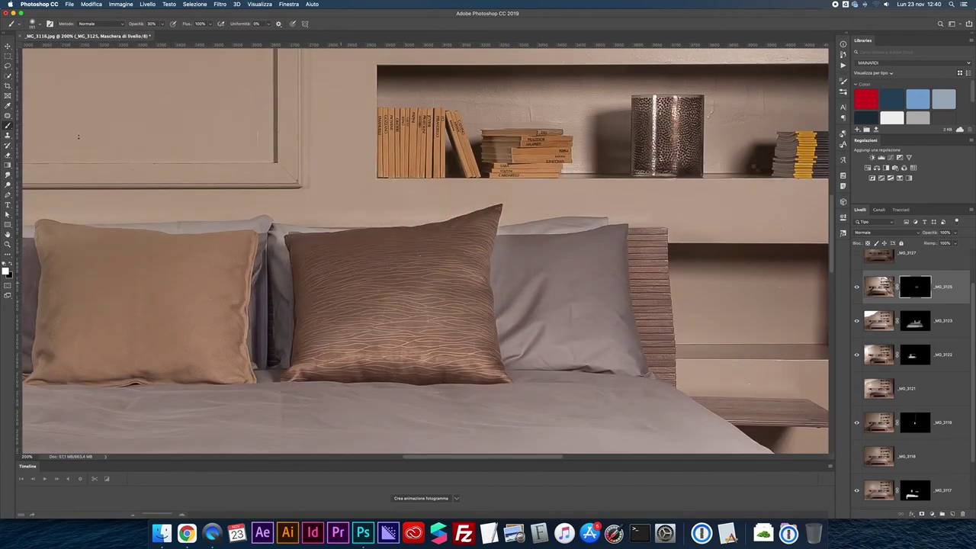
key("super+minus")
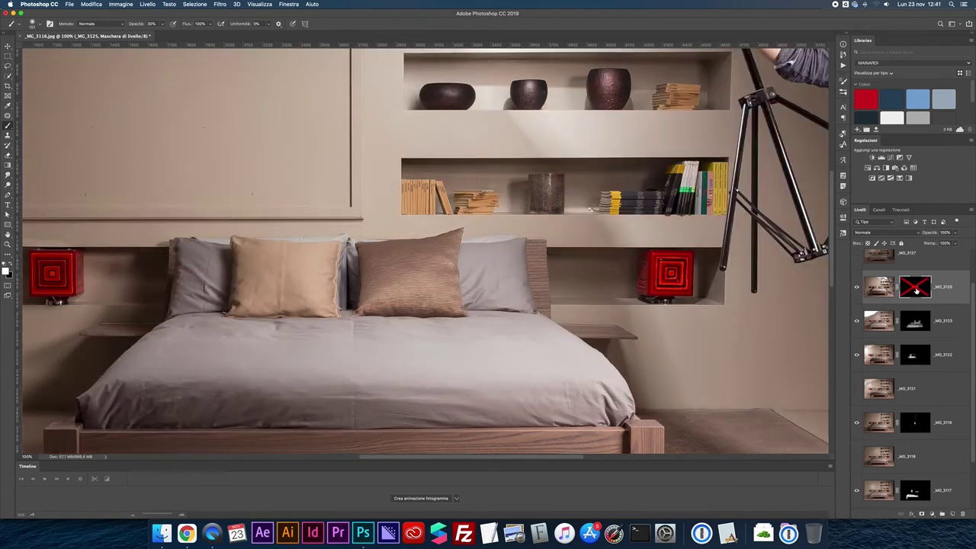
left_click(915, 287, "shift")
left_click(915, 287, "shift")
left_click(916, 289, "shift")
left_click(916, 290, "shift")
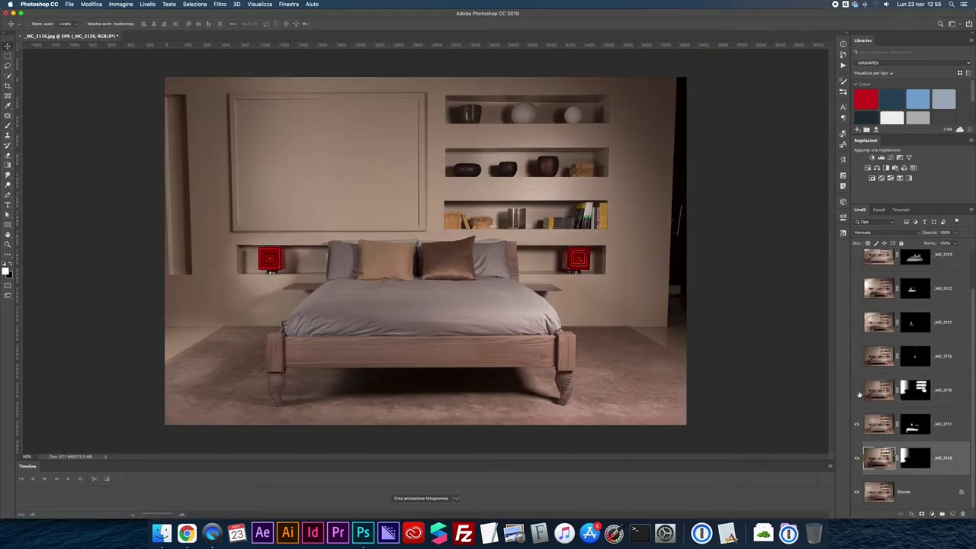
Show the masked exposure layers one after another from the lowest up to Livello 2 to review the blend's build-up.
left_click_drag(859, 393, 855, 268)
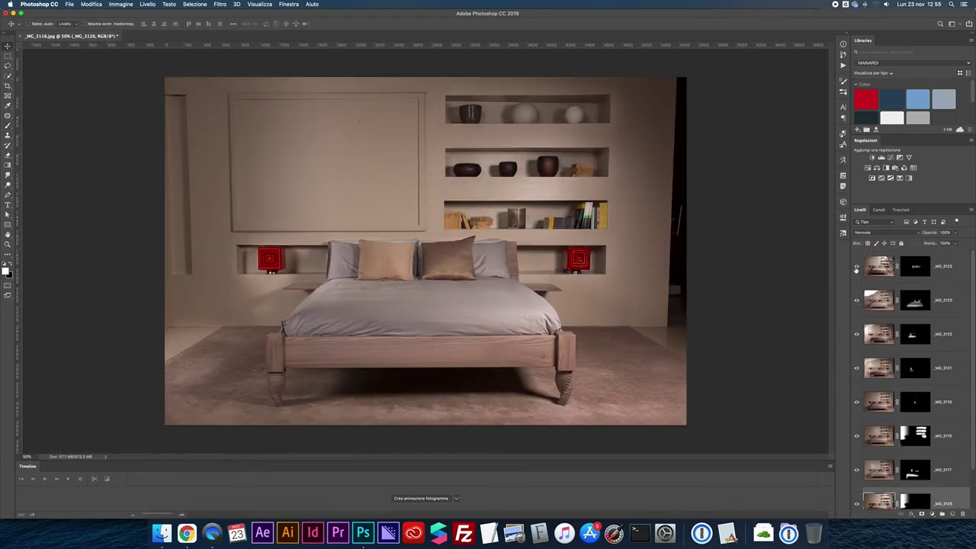
left_click_drag(856, 462, 856, 293)
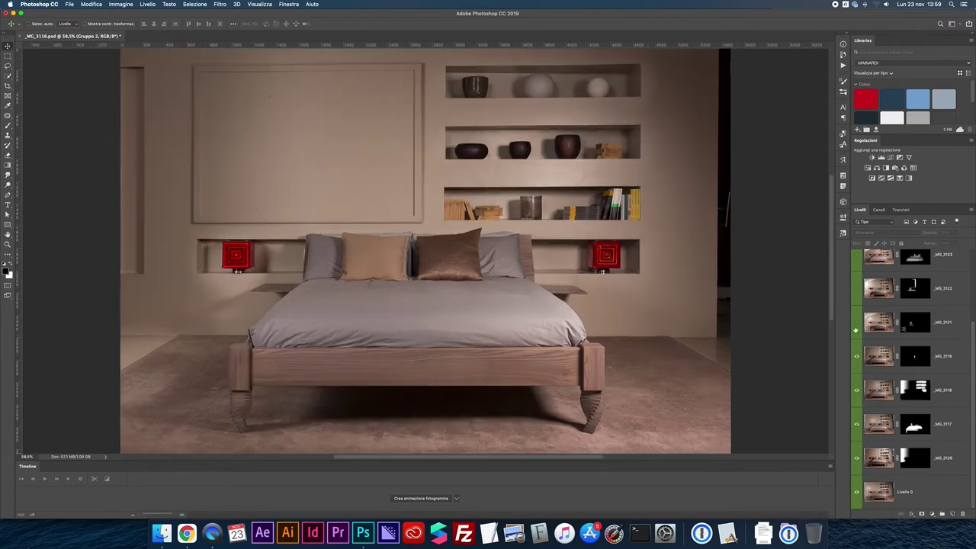
scroll(858, 324, "up", 1)
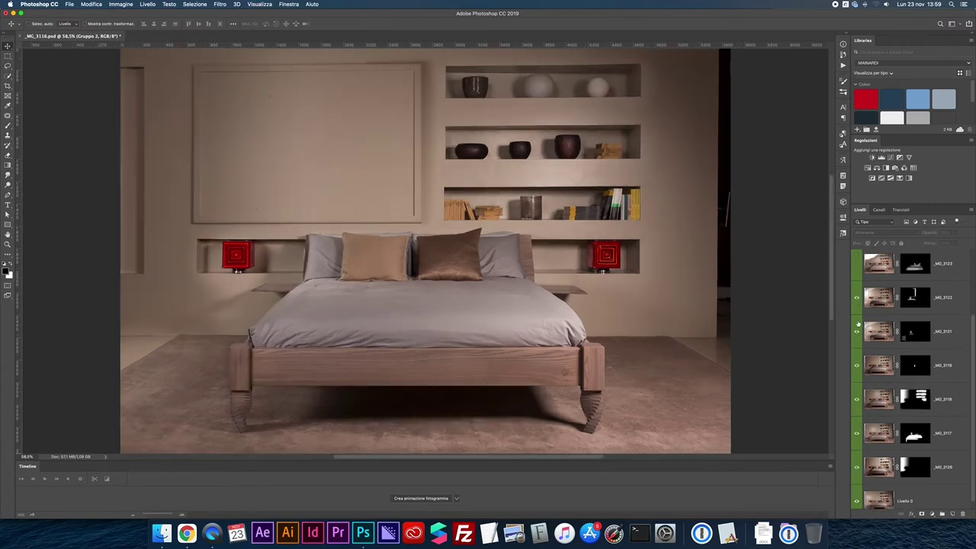
scroll(858, 324, "up", 3)
left_click(857, 346)
left_click(857, 317)
key("super+plus")
key("super+plus")
key("super+plus")
scroll(523, 315, "down", 5)
left_click(856, 284)
key("super+0")
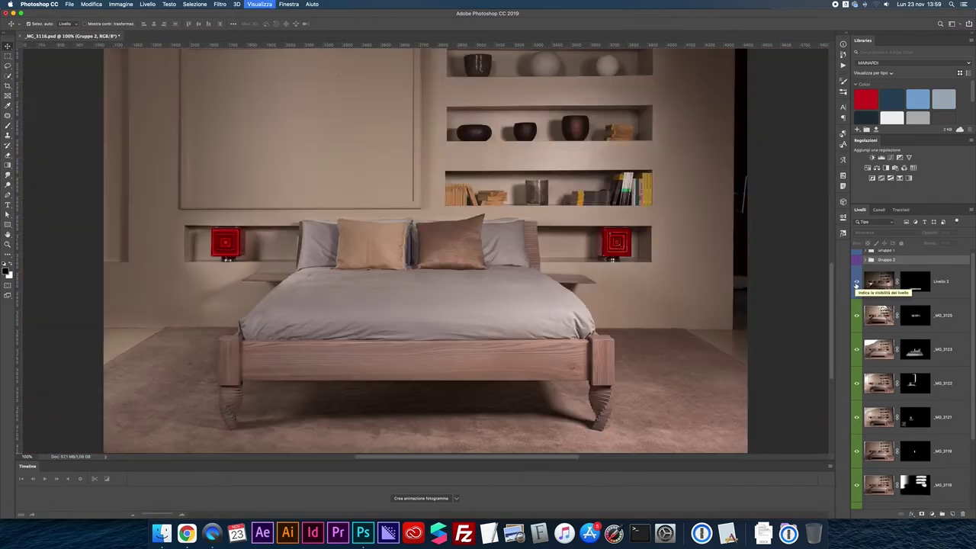
Check the whole photo against the guides and compare it with Gruppo 1 and Gruppo 2 each shown and hidden.
key("super+0")
key("super+semicolon")
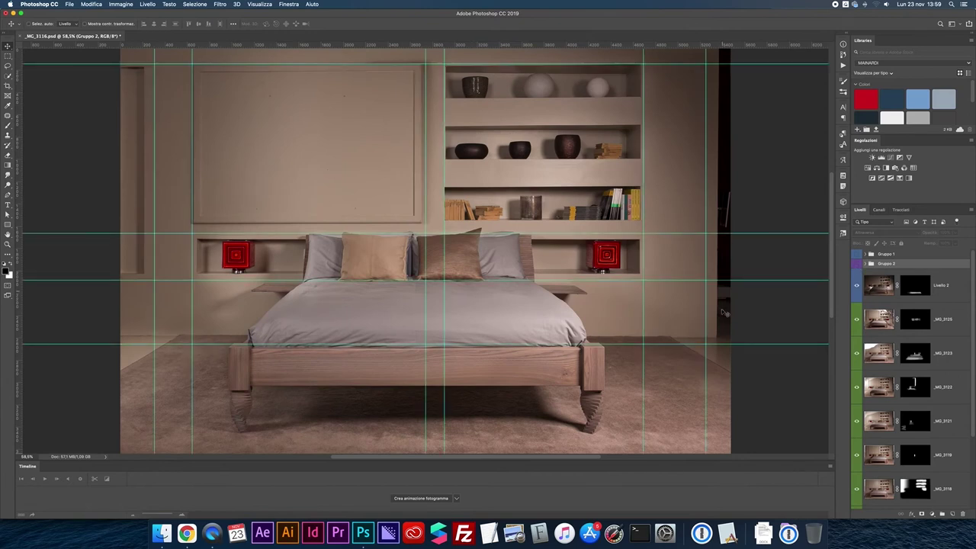
key("super+semicolon")
left_click(856, 255)
left_click(857, 255)
left_click(856, 255)
left_click(857, 255)
left_click(856, 265)
left_click(856, 263)
left_click(856, 264)
left_click(857, 264)
left_click(856, 264)
left_click(856, 264)
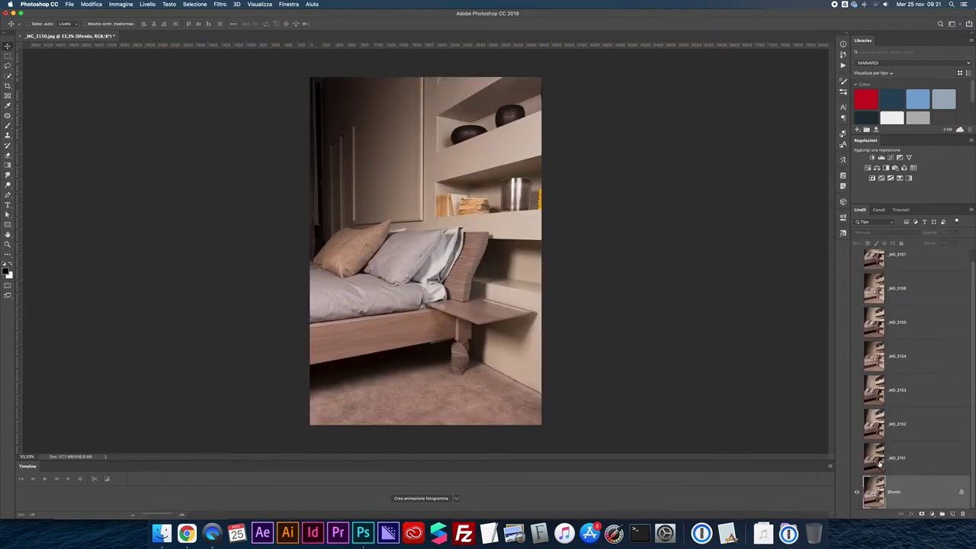
Show layer _MG_3151 and mask it with an inverted diagonal linear gradient that keeps only its upper-left wall area.
left_click(877, 462)
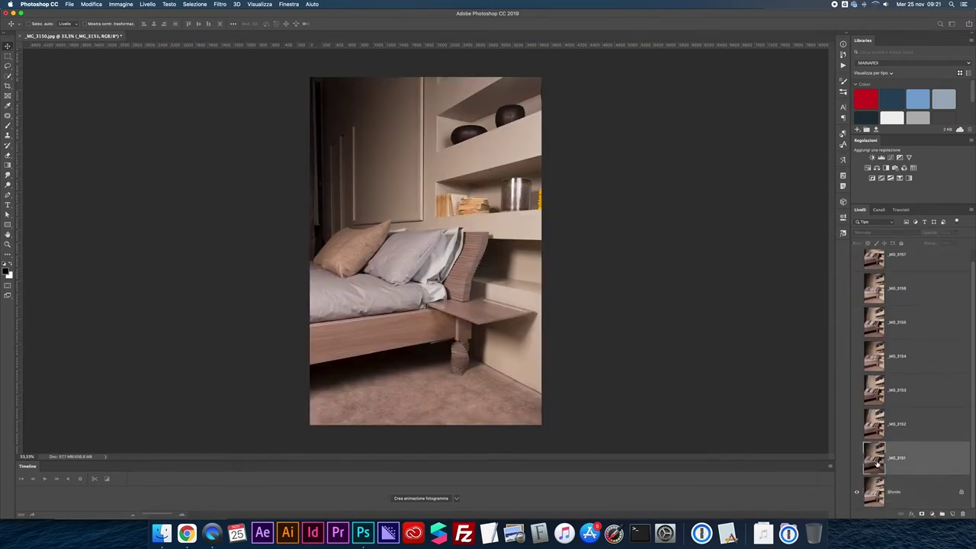
left_click(856, 458)
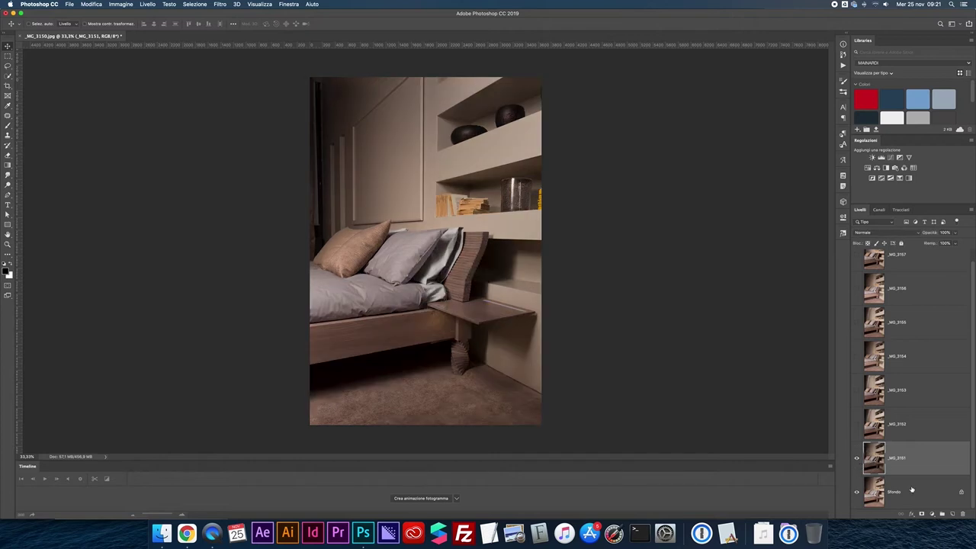
left_click(921, 515)
key("g")
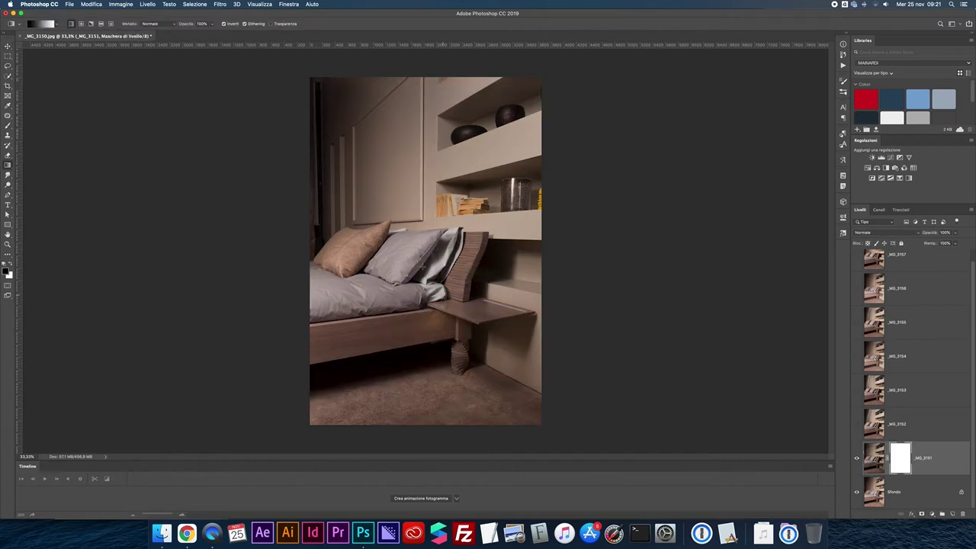
left_click_drag(349, 190, 422, 234)
key("super+i")
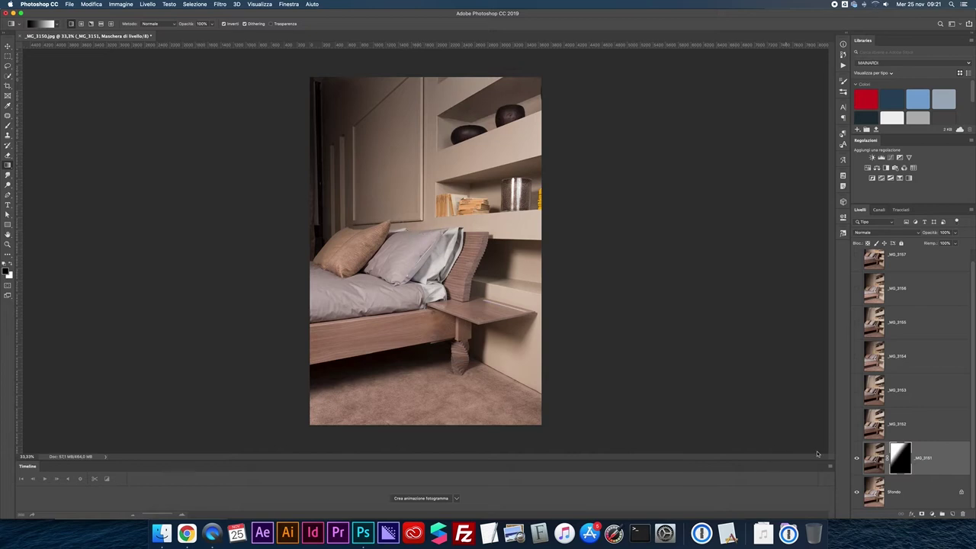
Compare the image with layers _MG_3151 and _MG_3152 each shown and hidden.
left_click(856, 458)
left_click(857, 458)
left_click(857, 458)
left_click(856, 459)
left_click(856, 424)
left_click(857, 425)
left_click(857, 426)
left_click(857, 425)
left_click(857, 426)
left_click(857, 425)
left_click(857, 425)
left_click(857, 425)
left_click(857, 425)
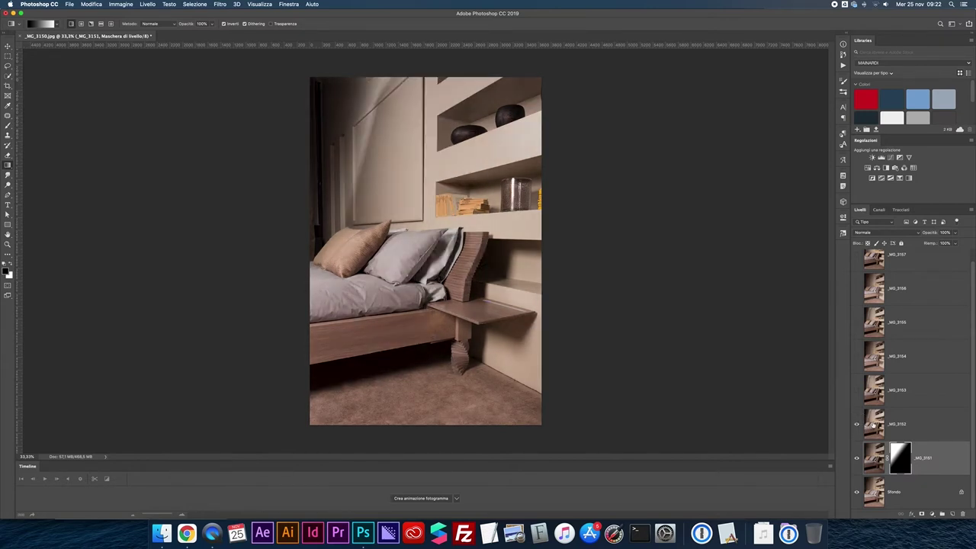
Add an inverted black mask to _MG_3152 and brush white at 20% opacity over the tan pillow.
left_click(877, 424)
left_click(922, 516)
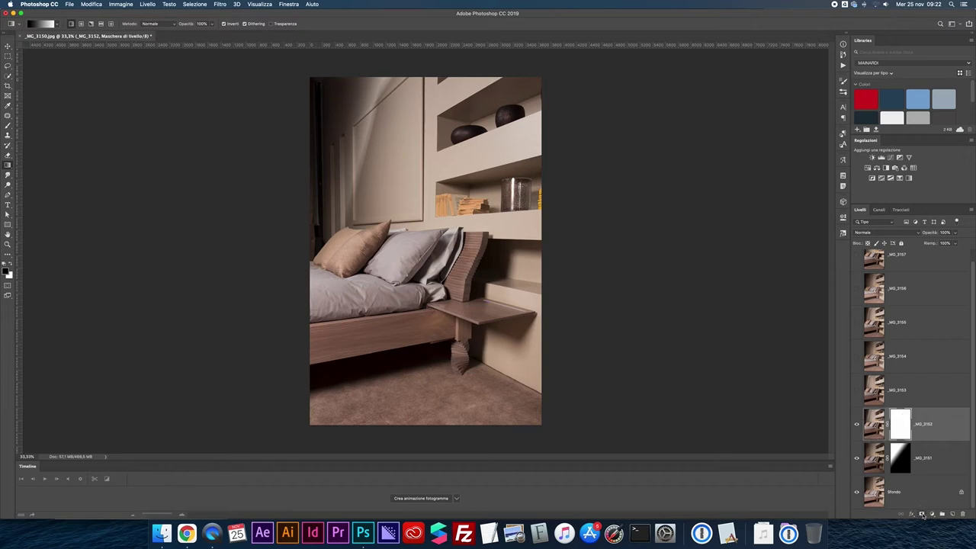
key("super+i")
key("b")
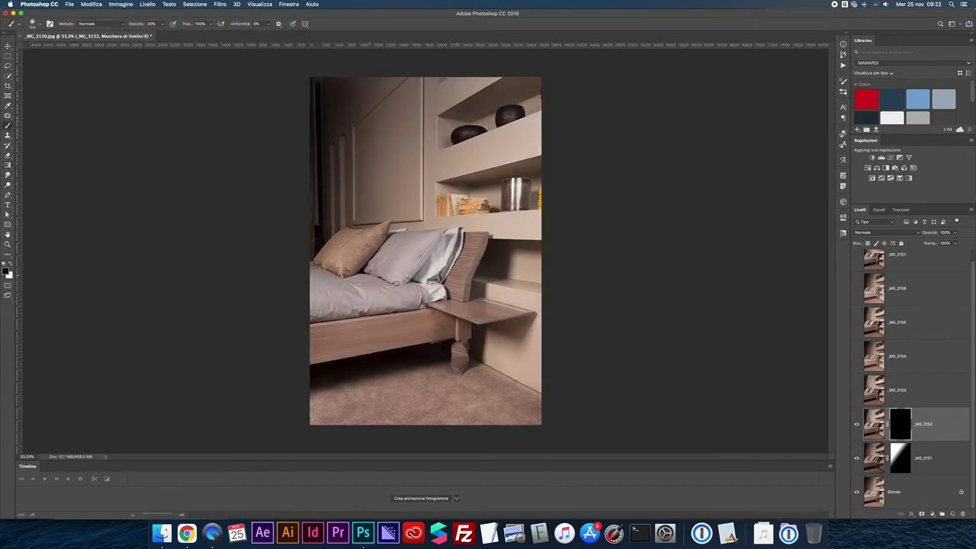
mouse_move(363, 274)
left_mouse_down()
mouse_move(385, 237)
mouse_move(348, 258)
mouse_move(358, 270)
mouse_move(386, 243)
mouse_move(354, 284)
left_mouse_up()
key("x")
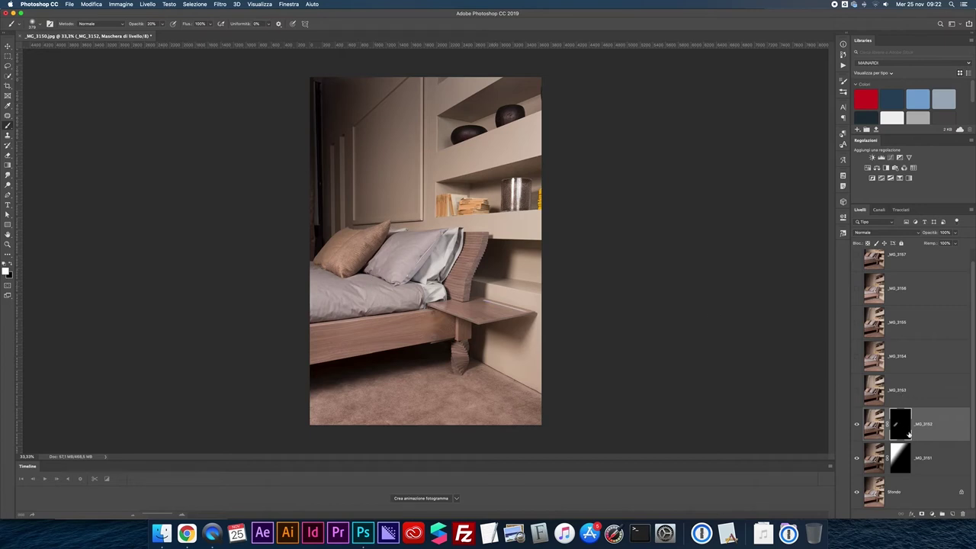
Brush white at 20% opacity over the pale pillows by the headboard on the _MG_3152 mask and compare the result.
left_click(898, 427, "shift")
left_click(897, 428, "shift")
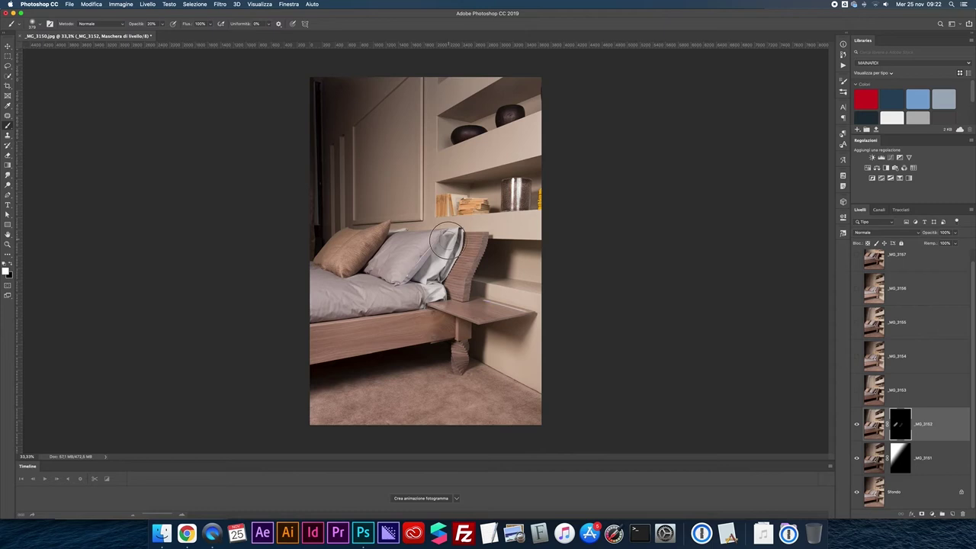
mouse_move(430, 262)
left_mouse_down()
mouse_move(418, 276)
mouse_move(443, 239)
mouse_move(418, 280)
mouse_move(440, 244)
left_mouse_up()
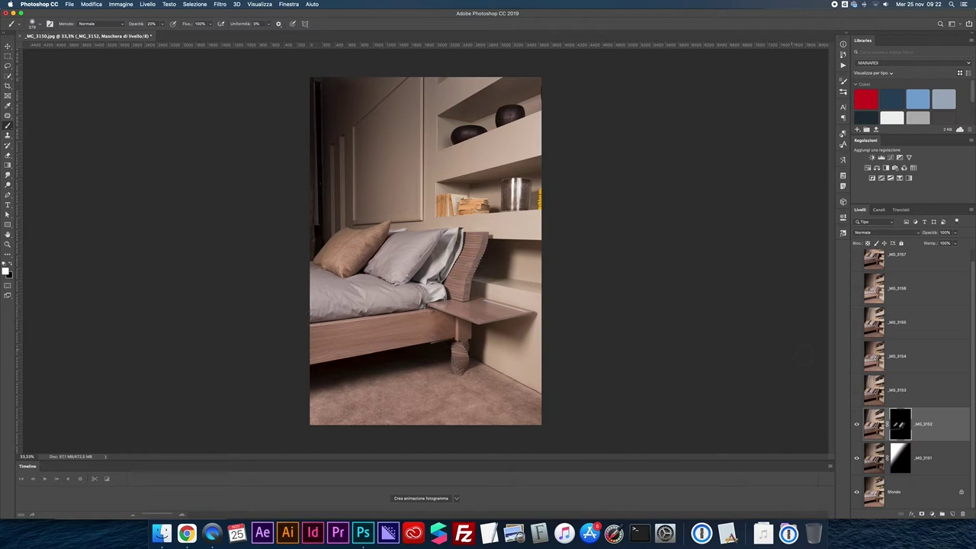
left_click(857, 425)
left_click(857, 424)
Compare the image with layer _MG_3153 shown and hidden, and add an inverted black mask to it.
left_click(856, 391)
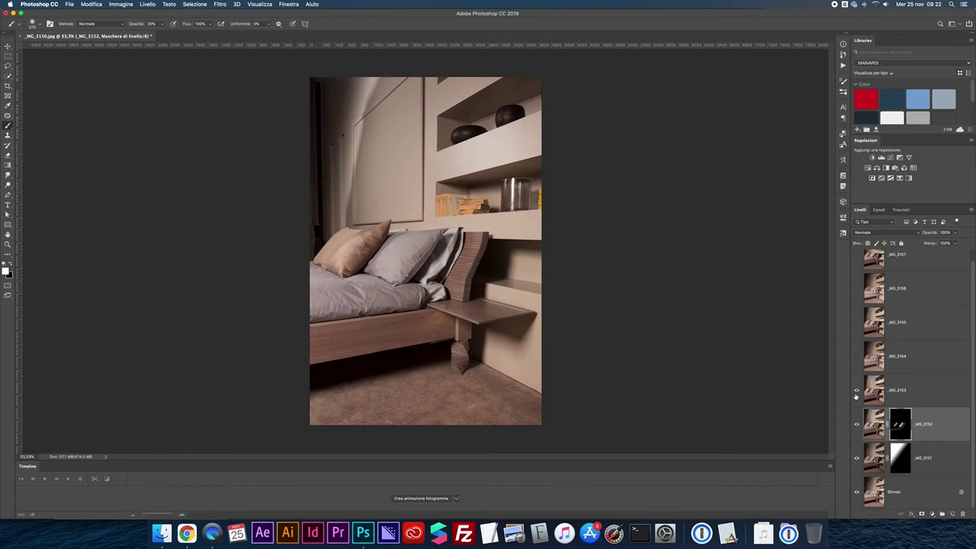
left_click(857, 392)
left_click(856, 391)
left_click(857, 392)
left_click(857, 392)
left_click(876, 391)
left_click(923, 516)
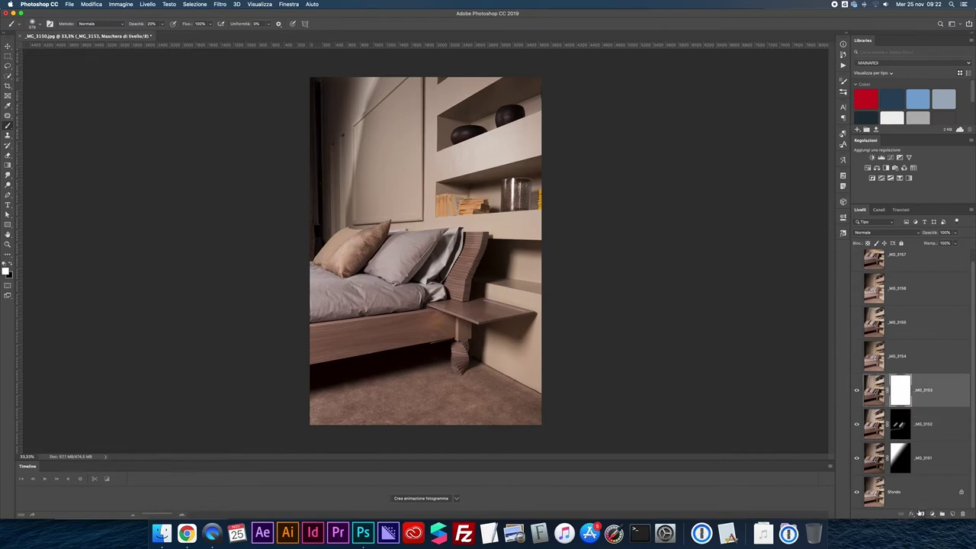
key("ctrl+i")
Brush white at 20% opacity around the glass vase on the _MG_3153 mask and compare with the layer hidden and mask disabled.
right_click(549, 213)
left_click(535, 214)
left_click_drag(526, 212, 519, 210)
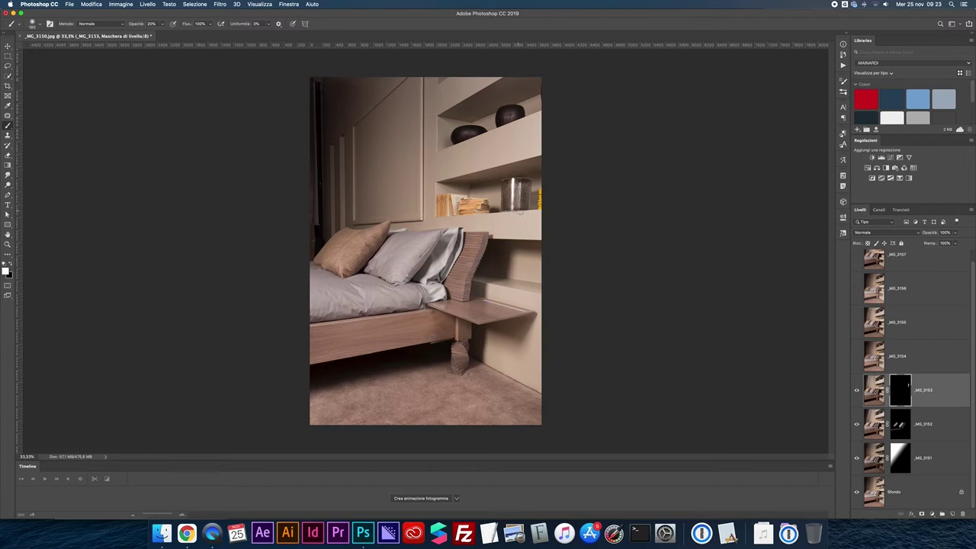
left_click(856, 391)
left_click(856, 391)
left_click(902, 389, "shift")
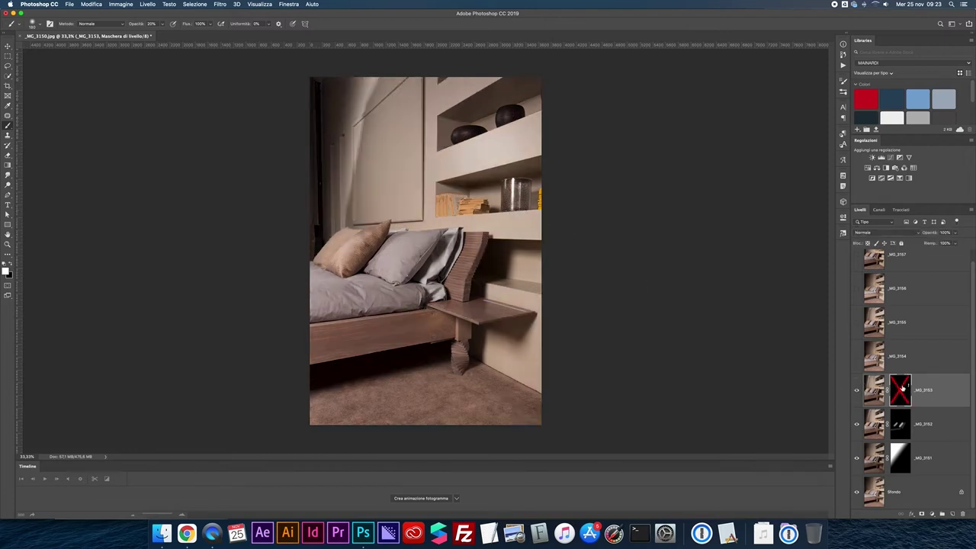
left_click(902, 389, "shift")
left_click(902, 388, "shift")
left_click(902, 388, "shift")
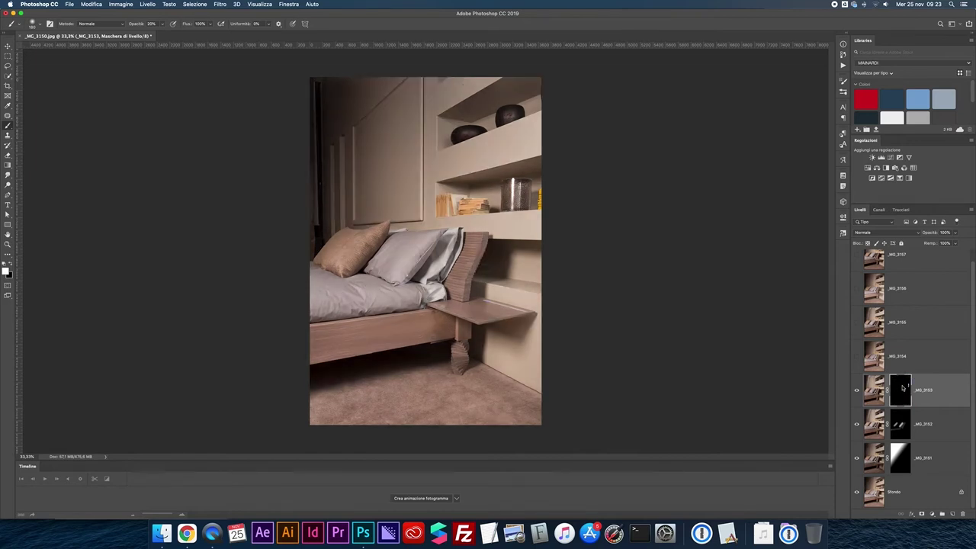
Compare the image with layer _MG_3154 shown and hidden.
left_click(857, 356)
left_click(857, 357)
left_click(857, 357)
left_click(857, 358)
left_click(857, 358)
Add a mask to _MG_3154 and draw a short linear gradient near the bed's base, keeping only the lower part of the layer.
left_click(871, 357)
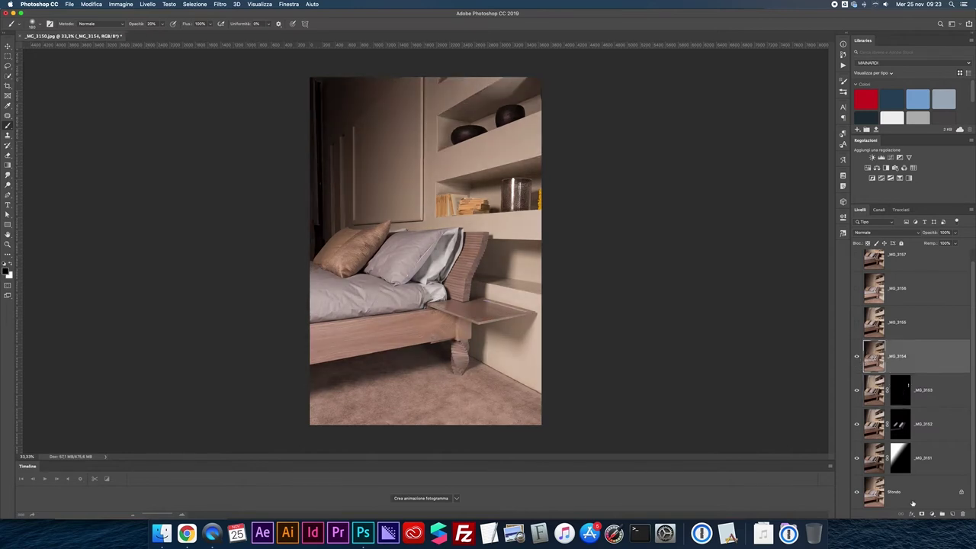
left_click(921, 514)
key("g")
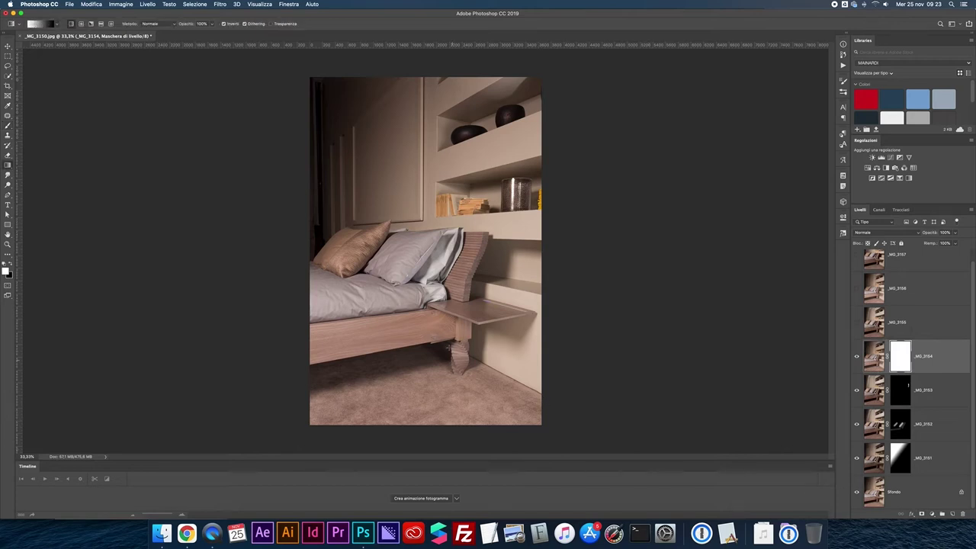
left_click_drag(443, 316, 449, 341)
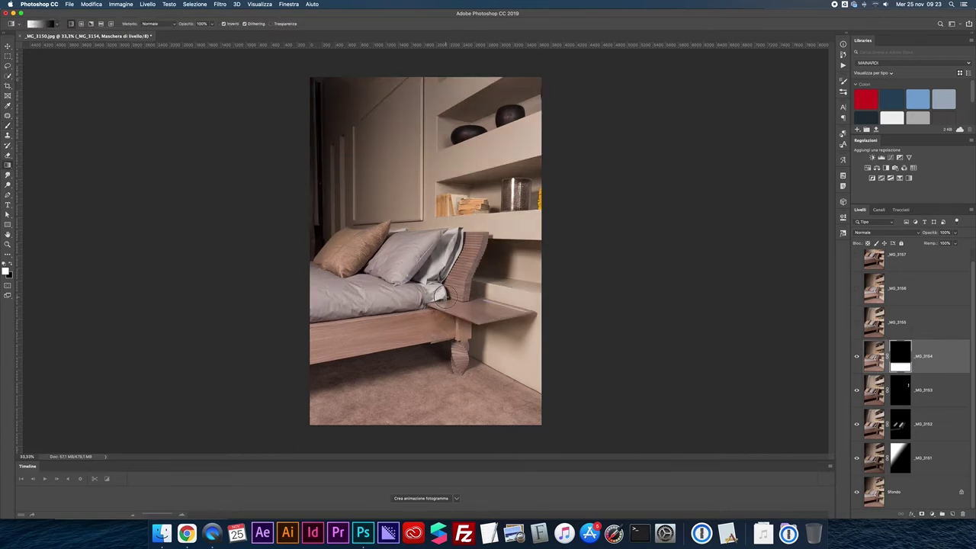
left_click_drag(442, 296, 456, 320)
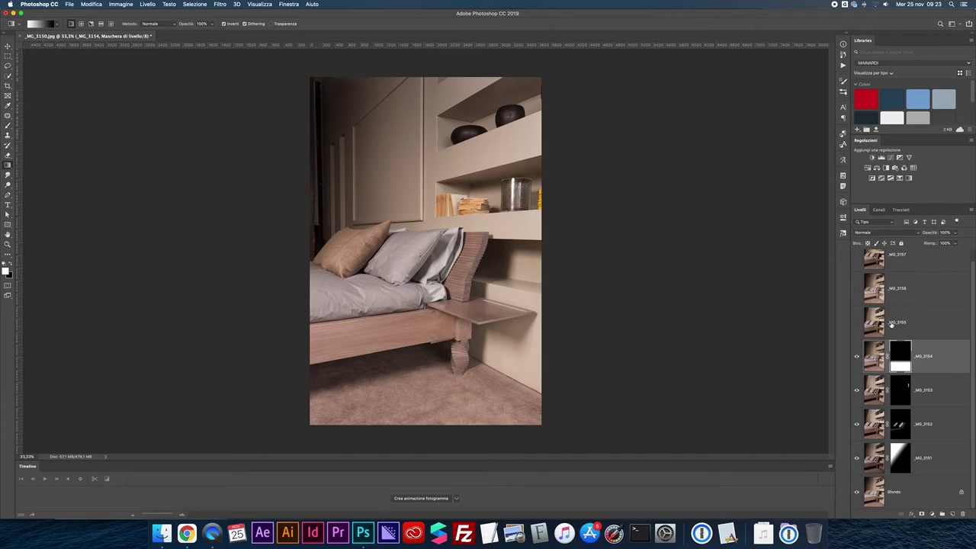
Compare the image with layer _MG_3154 shown and hidden, and with its gradient mask disabled and enabled.
left_click(856, 358)
left_click(857, 357)
left_click(856, 357)
left_click(856, 358)
left_click(856, 357)
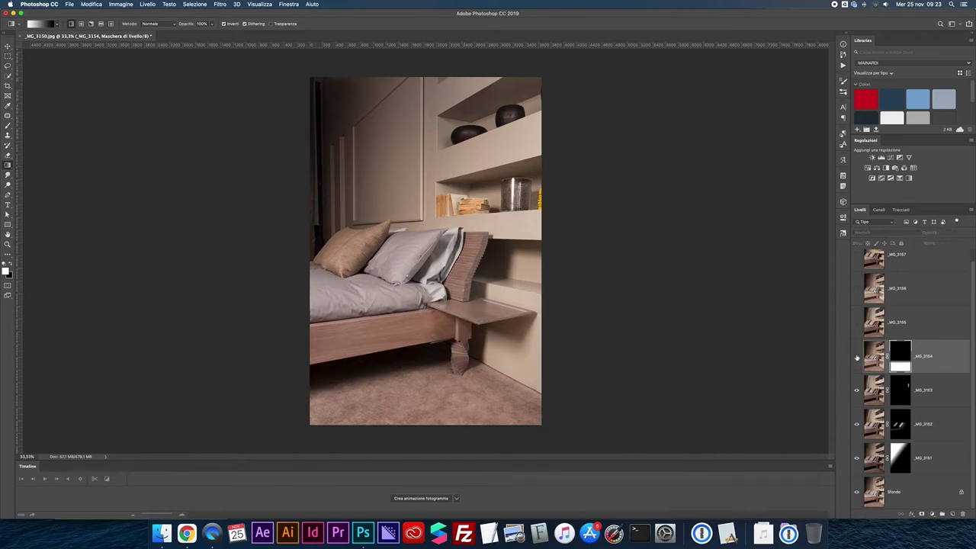
left_click(857, 358)
left_click(857, 358)
left_click(857, 357)
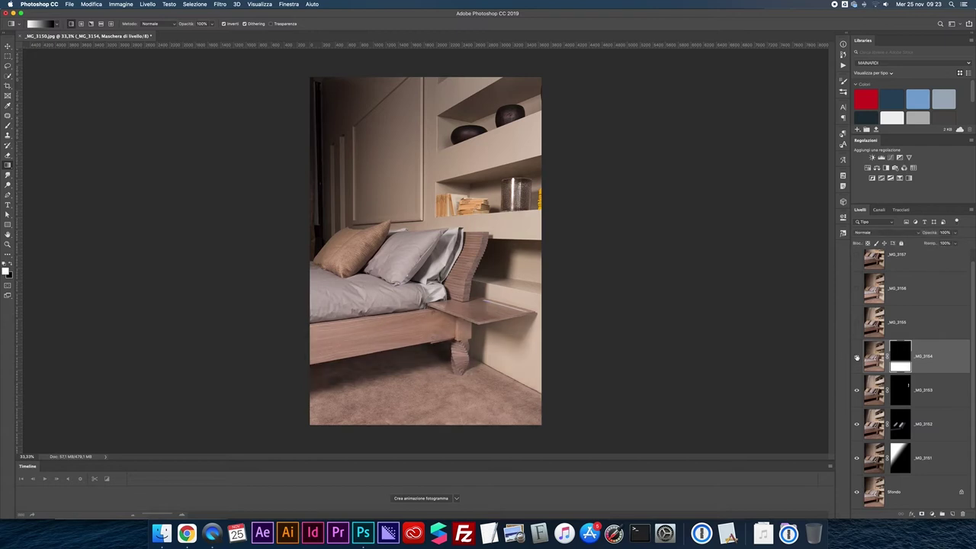
left_click(893, 356, "shift")
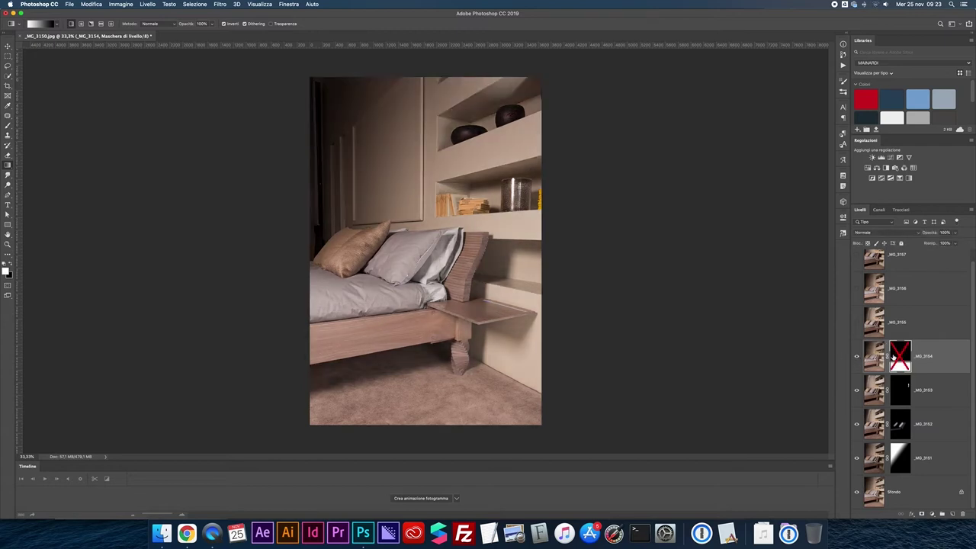
left_click(893, 356, "shift")
Compare the image with layer _MG_3155 shown and hidden.
left_click(856, 324)
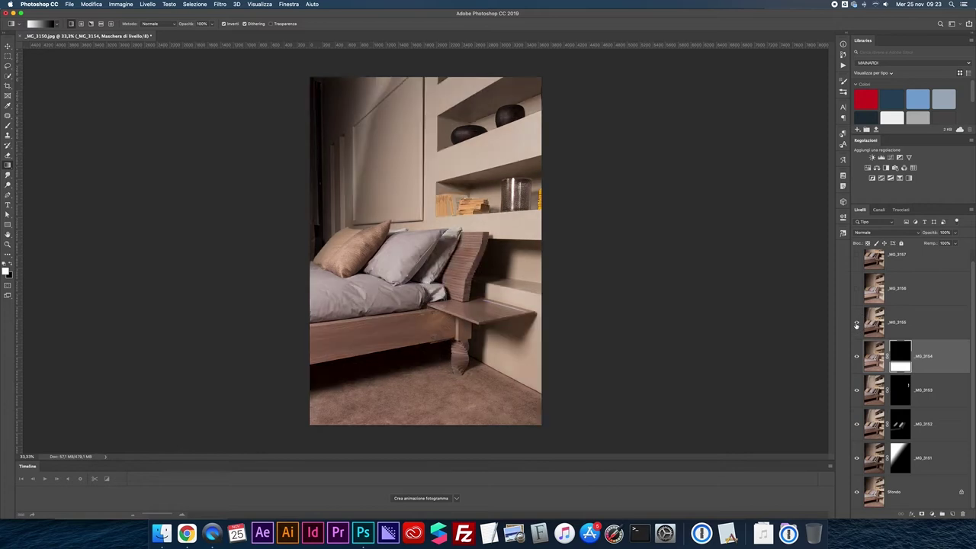
left_click(856, 324)
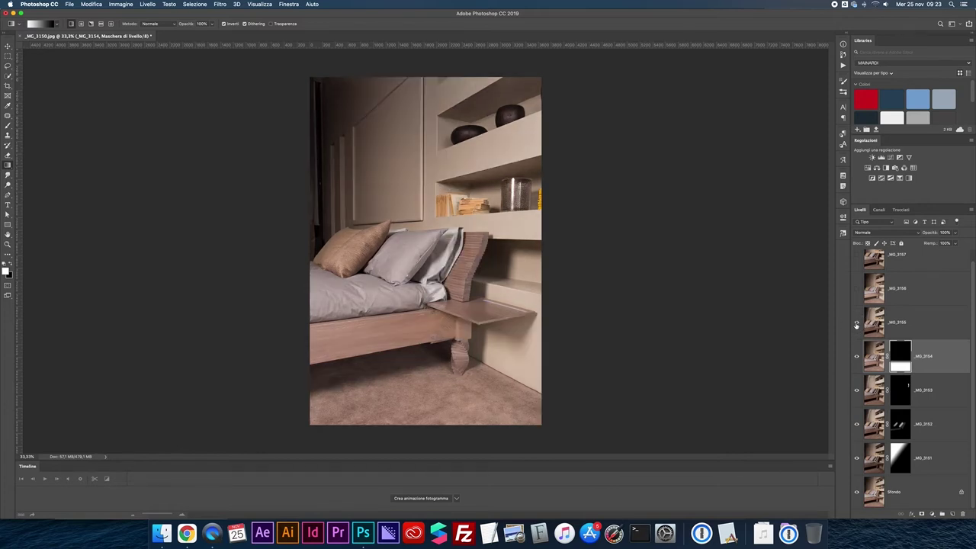
left_click(856, 324)
left_click(856, 324)
left_click(856, 324)
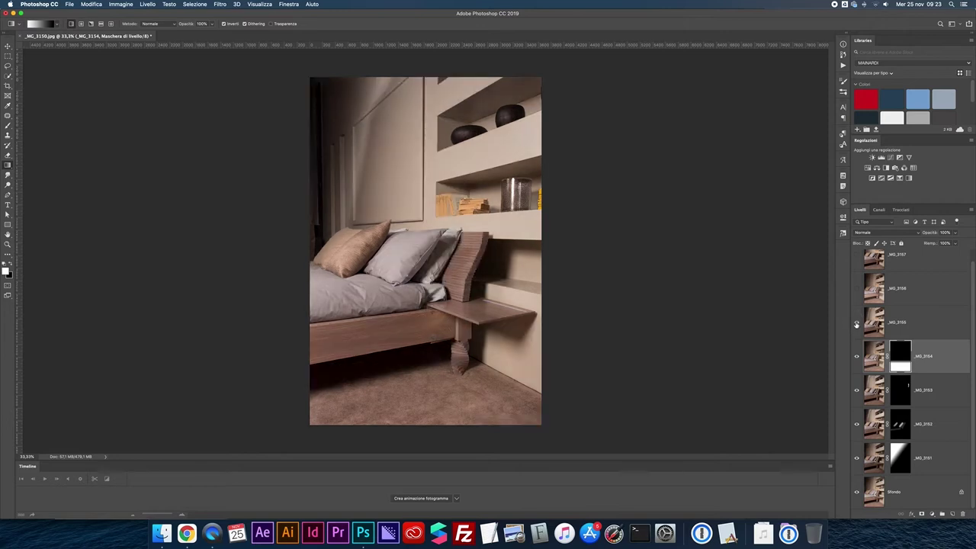
left_click(857, 324)
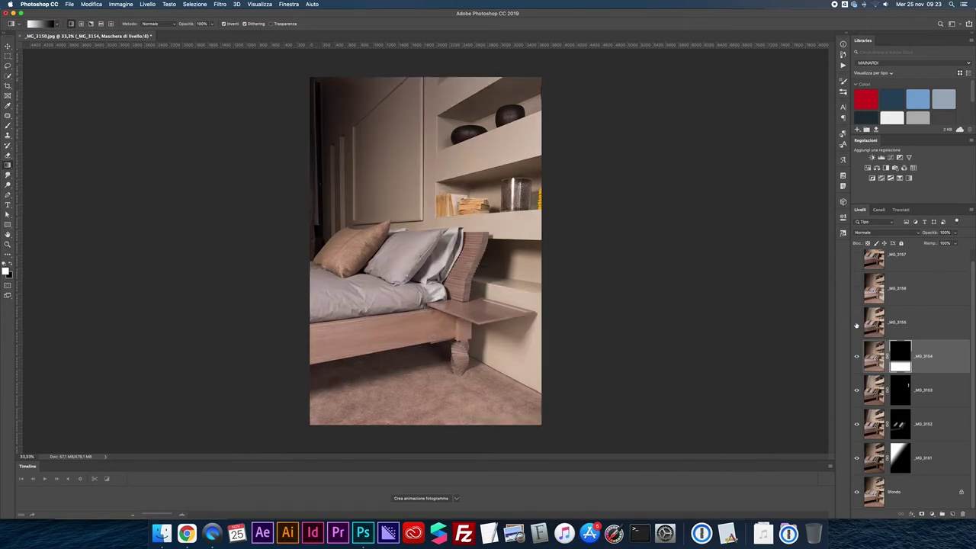
left_click(856, 324)
Add an inverted black mask to _MG_3155 and brush white at 20% opacity over the brown pillow, checking against the layer hidden.
left_click(869, 324)
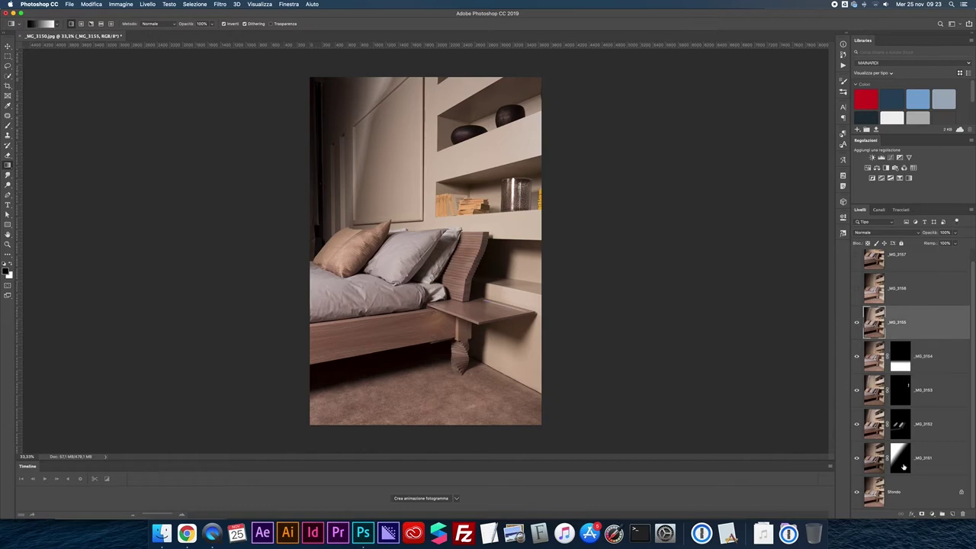
left_click(921, 514)
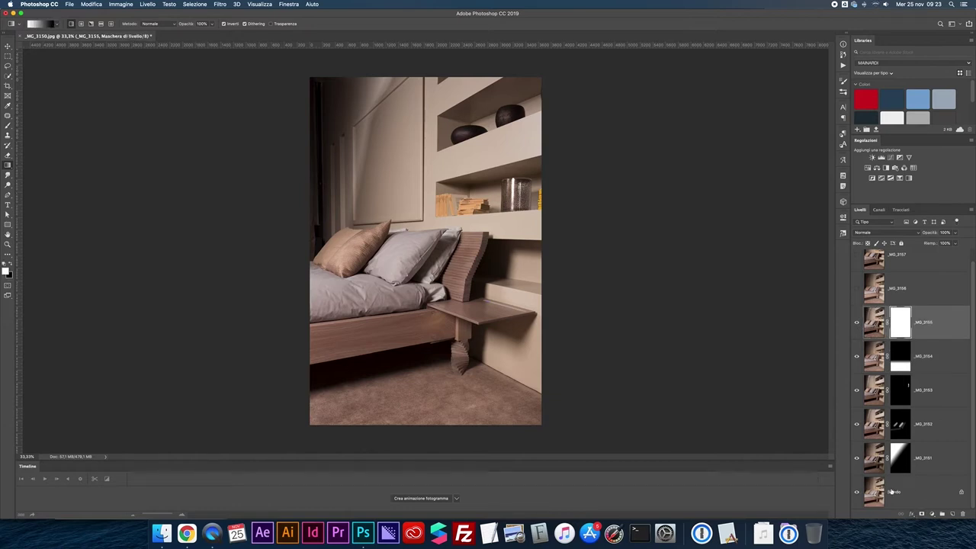
key("super+i")
key("b")
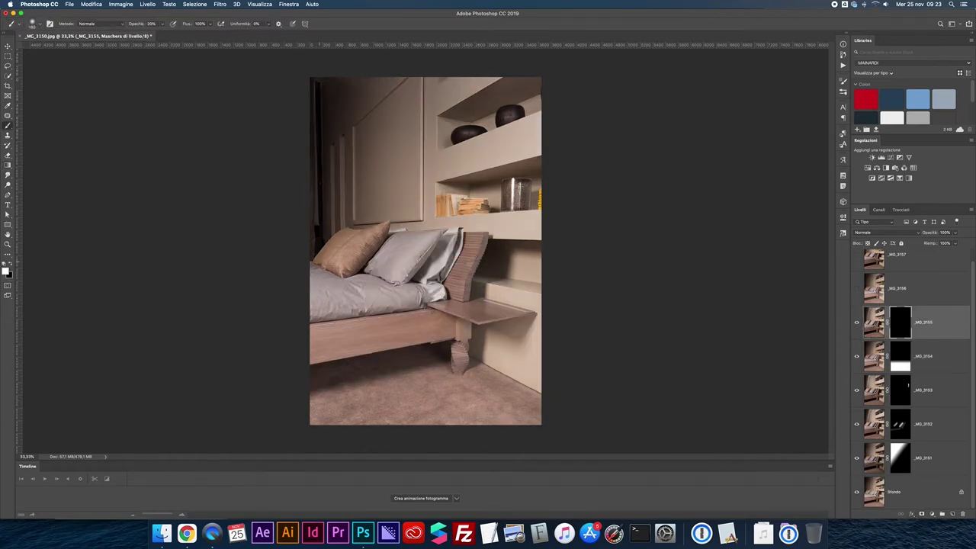
mouse_move(323, 260)
left_mouse_down()
mouse_move(340, 259)
mouse_move(340, 246)
mouse_move(327, 250)
mouse_move(343, 235)
mouse_move(311, 257)
mouse_move(333, 235)
mouse_move(353, 237)
left_mouse_up()
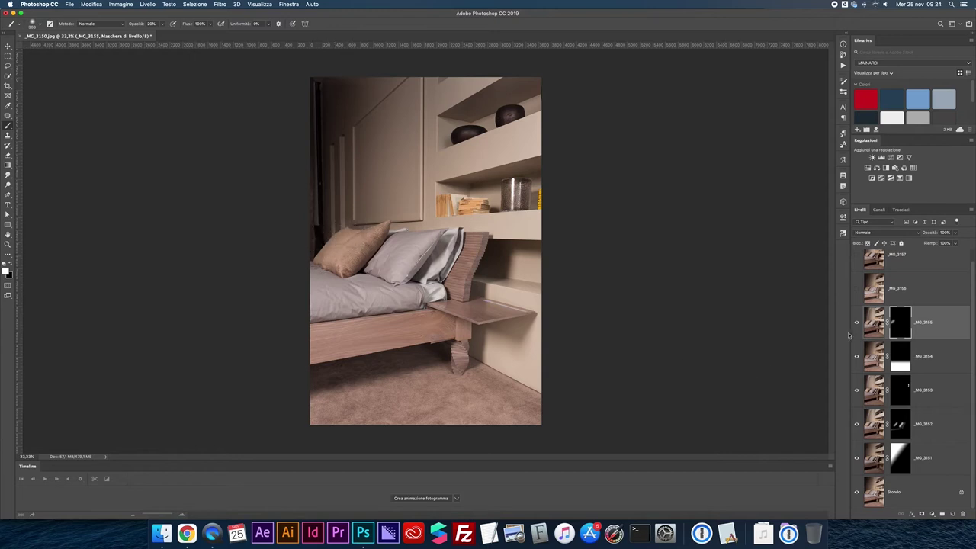
left_click(857, 323)
left_click(856, 323)
Compare the image with layer _MG_3156 shown and hidden.
left_click(857, 291)
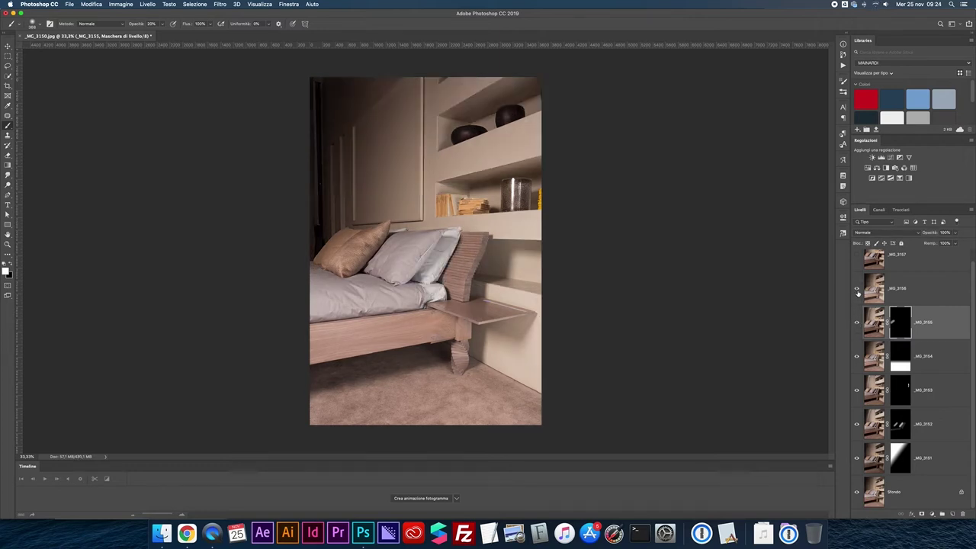
left_click(857, 289)
left_click(857, 289)
left_click(856, 291)
left_click(856, 291)
left_click(856, 290)
left_click(857, 291)
Add an inverted black mask to _MG_3156 and brush white over the headboard and the adjacent white pillow, raising brush opacity from 20% to 80%.
left_click(877, 292)
left_click(921, 515)
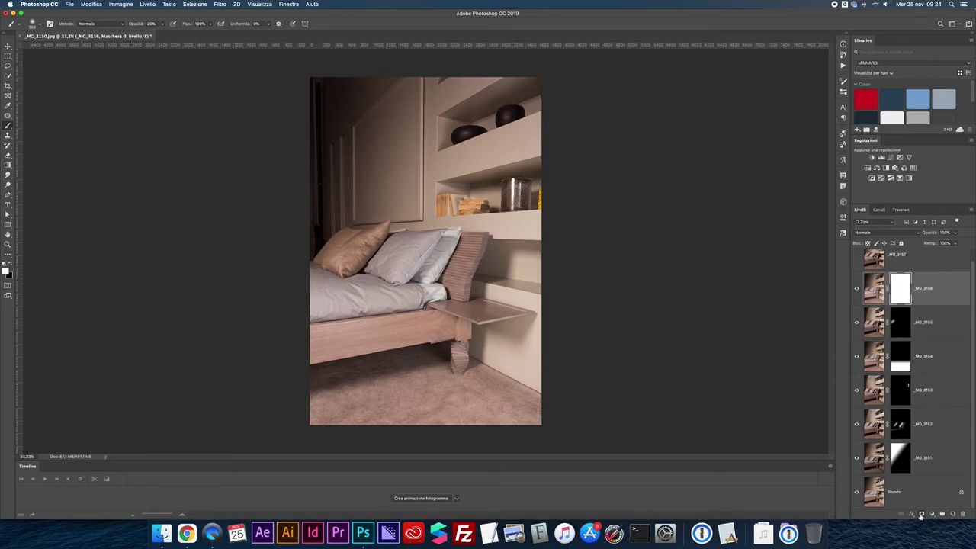
key("ctrl+i")
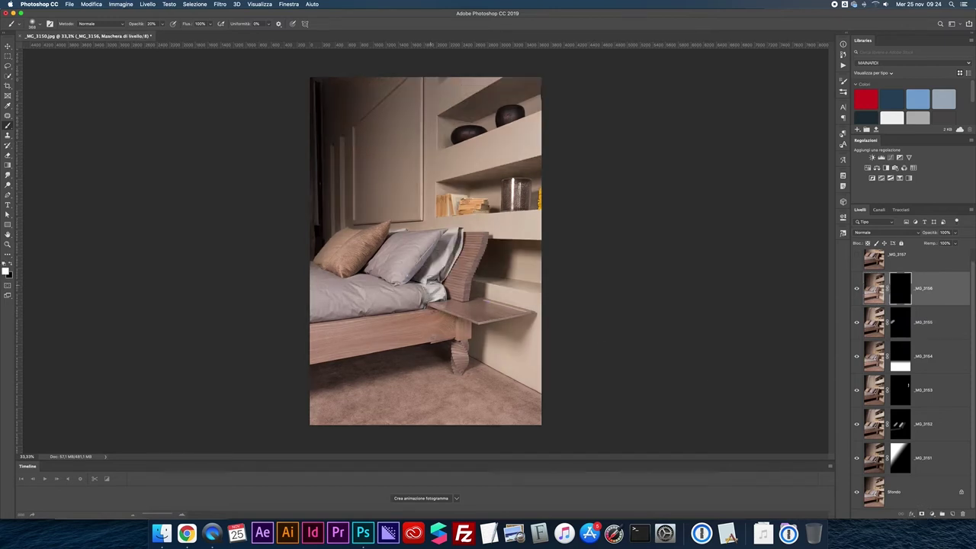
mouse_move(434, 282)
left_mouse_down()
mouse_move(462, 237)
mouse_move(450, 272)
mouse_move(445, 280)
mouse_move(456, 255)
mouse_move(444, 281)
mouse_move(462, 229)
left_mouse_up()
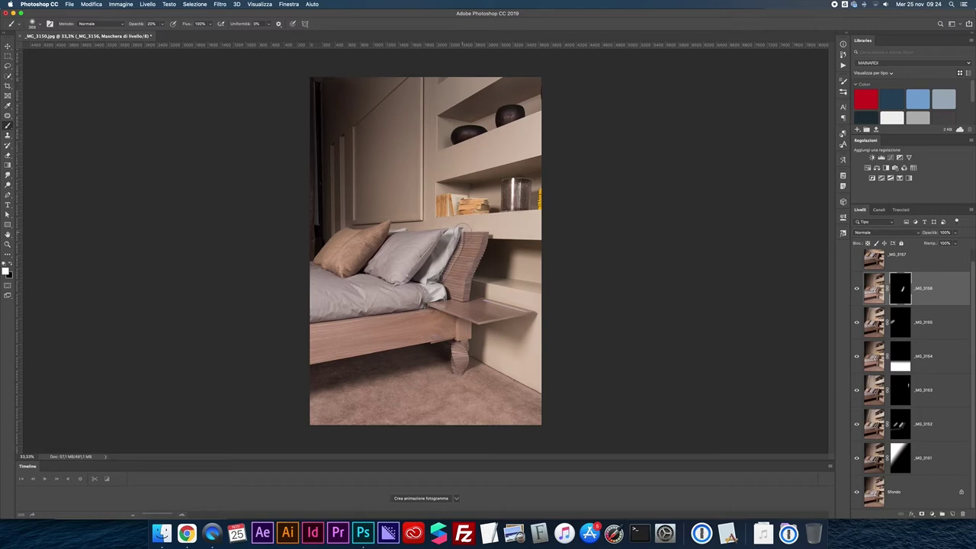
mouse_move(462, 247)
left_mouse_down()
mouse_move(468, 236)
mouse_move(456, 258)
left_mouse_up()
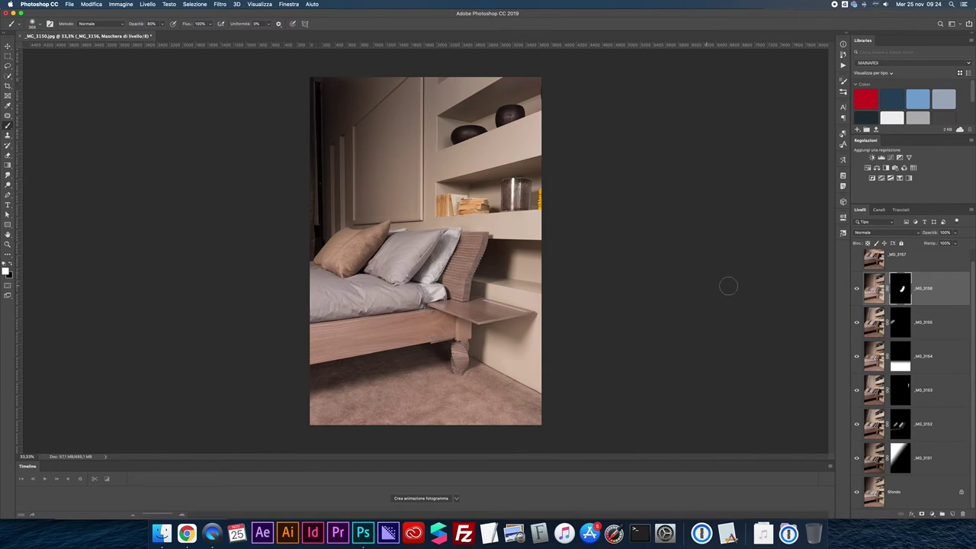
Compare the headboard area with the _MG_3156 mask disabled and enabled.
left_click(901, 288, "shift")
left_click(902, 287, "shift")
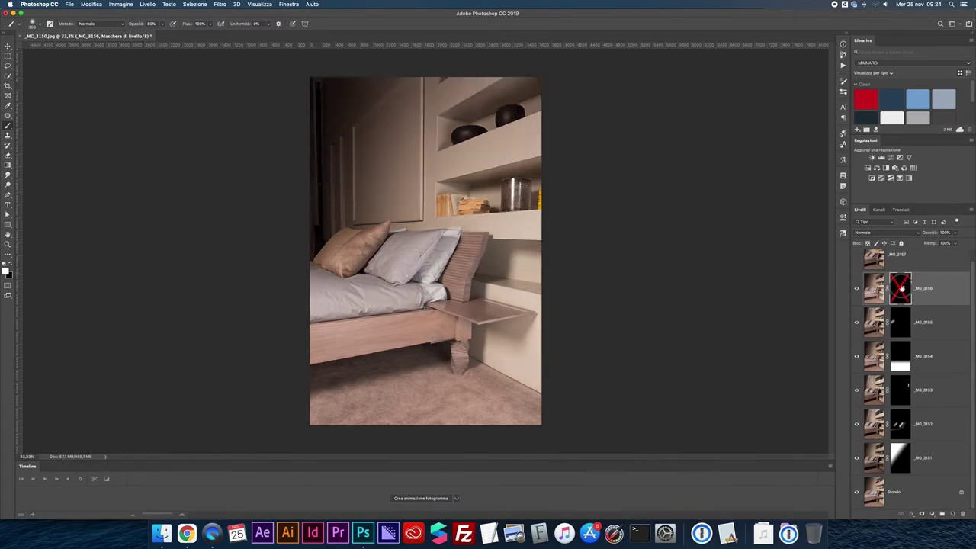
left_click(901, 288, "shift")
left_click(902, 288, "shift")
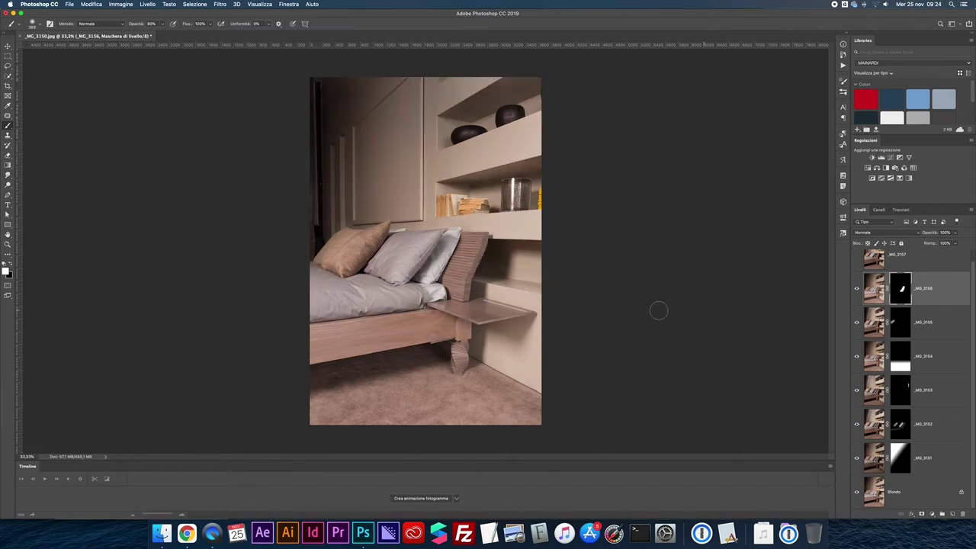
left_click(904, 289, "shift")
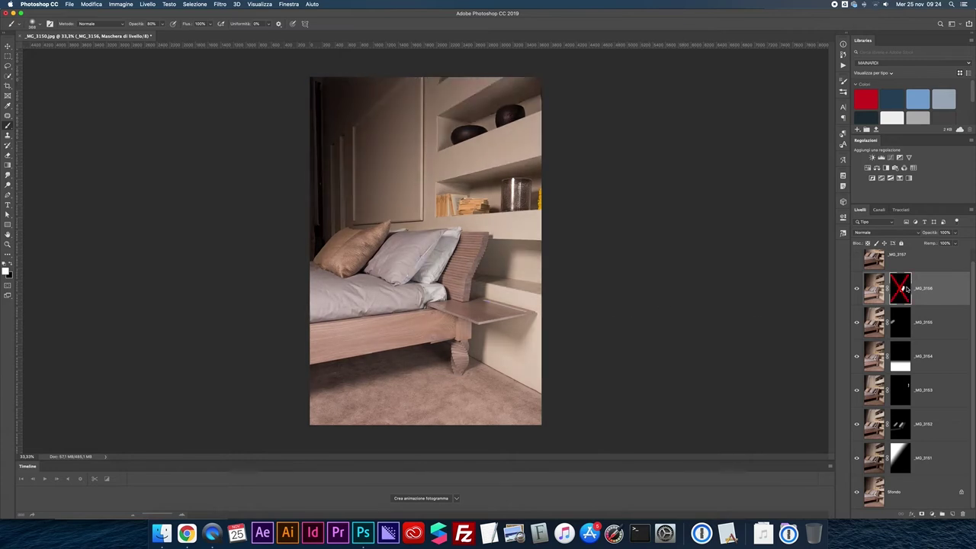
left_click(905, 288, "shift")
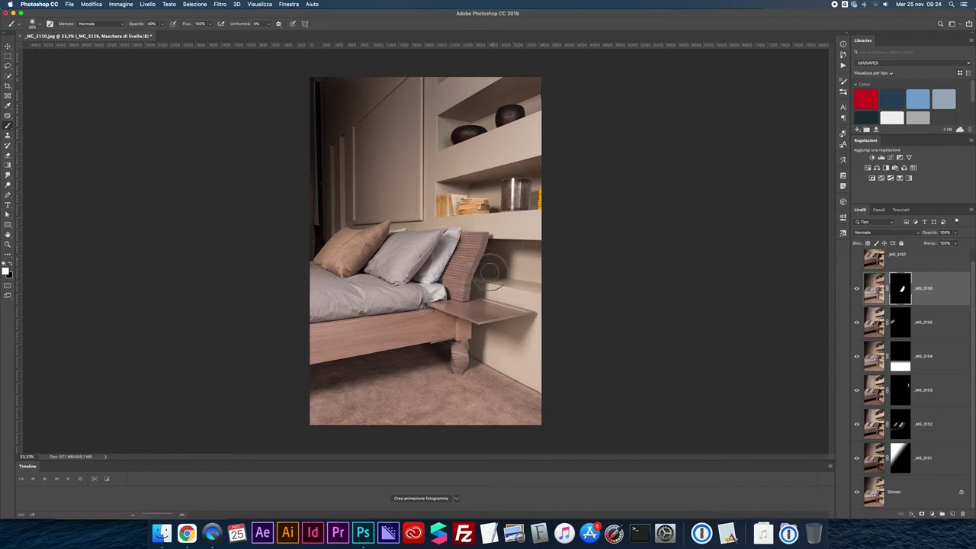
Brush white at 40% opacity on the _MG_3156 mask over the wall niche behind the headboard and the area under the bed.
left_click_drag(480, 293, 480, 282)
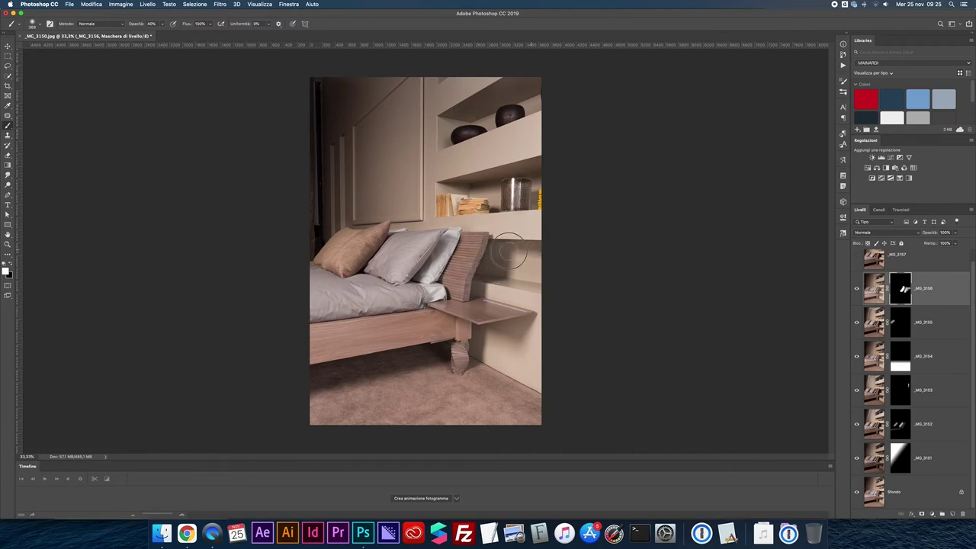
left_click(897, 292, "shift")
left_click(896, 293, "shift")
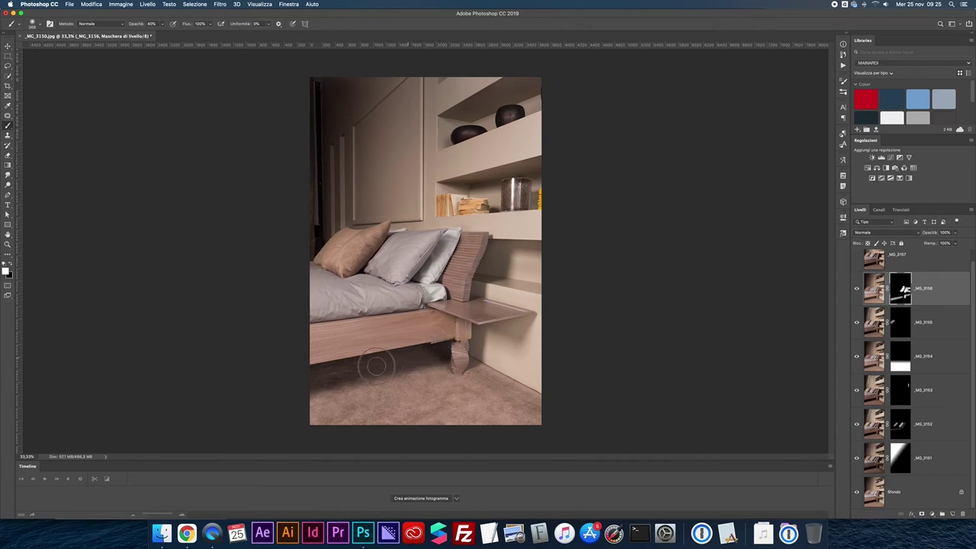
Check the extended _MG_3156 blend by comparing it with the layer hidden and with its mask disabled.
left_click(856, 290)
left_click(855, 289)
left_click(856, 290)
left_click(855, 290)
left_click(896, 288, "shift")
left_click(896, 287, "shift")
left_click(897, 288, "shift")
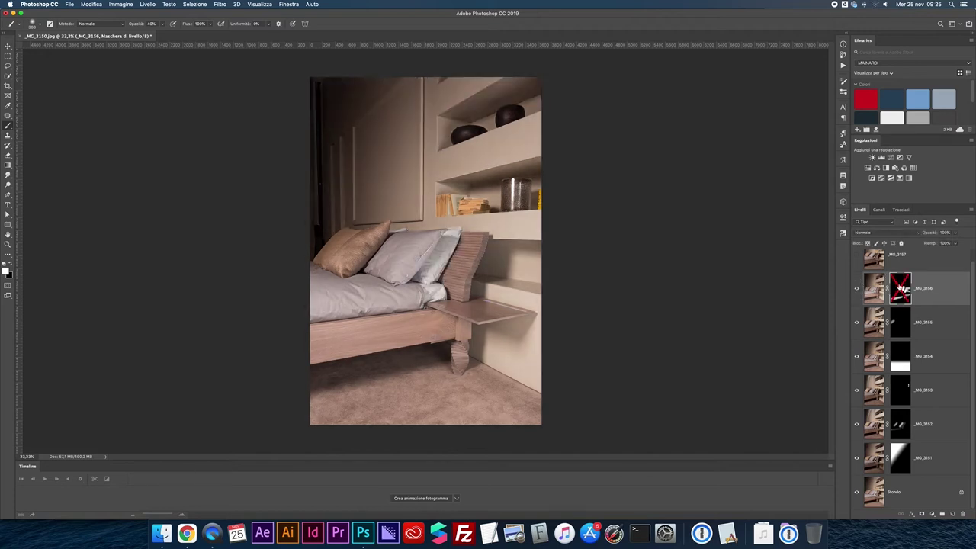
left_click(902, 288, "shift")
left_click(902, 289, "shift")
left_click(901, 288, "shift")
Compare the image with layer _MG_3157 shown and hidden.
scroll(869, 278, "up", 1)
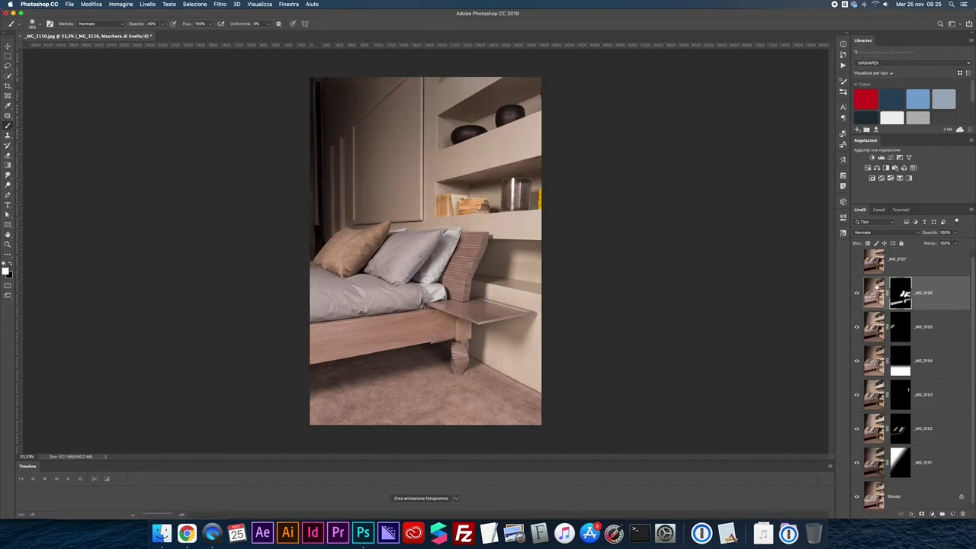
left_click(856, 268)
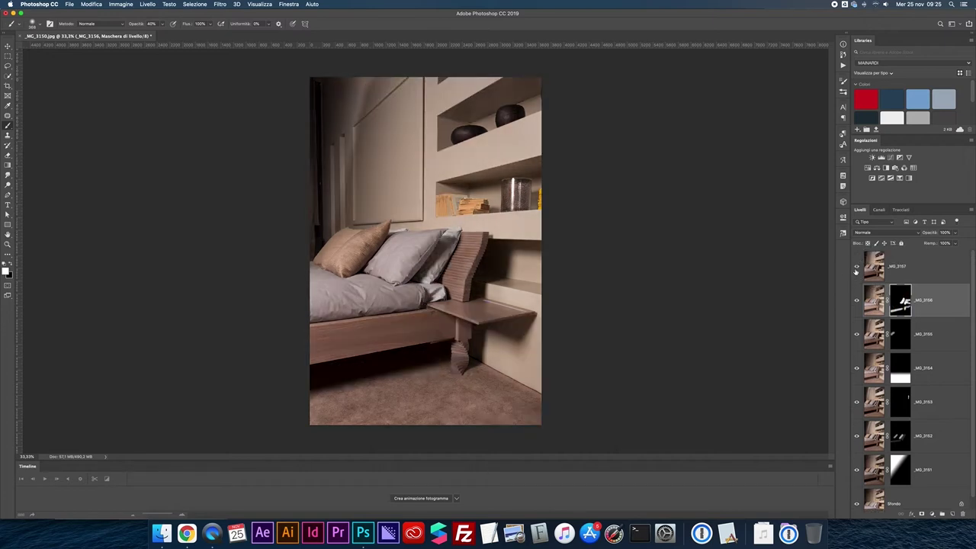
left_click(856, 268)
left_click(856, 268)
left_click(856, 269)
left_click(856, 268)
left_click(856, 269)
left_click(855, 268)
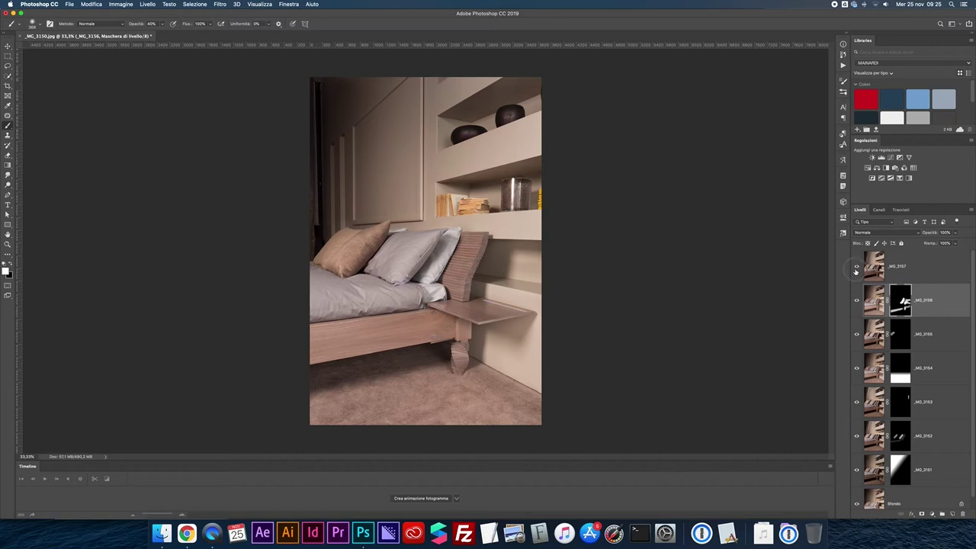
left_click(876, 267)
left_click(855, 267)
left_click(855, 267)
left_click(856, 267)
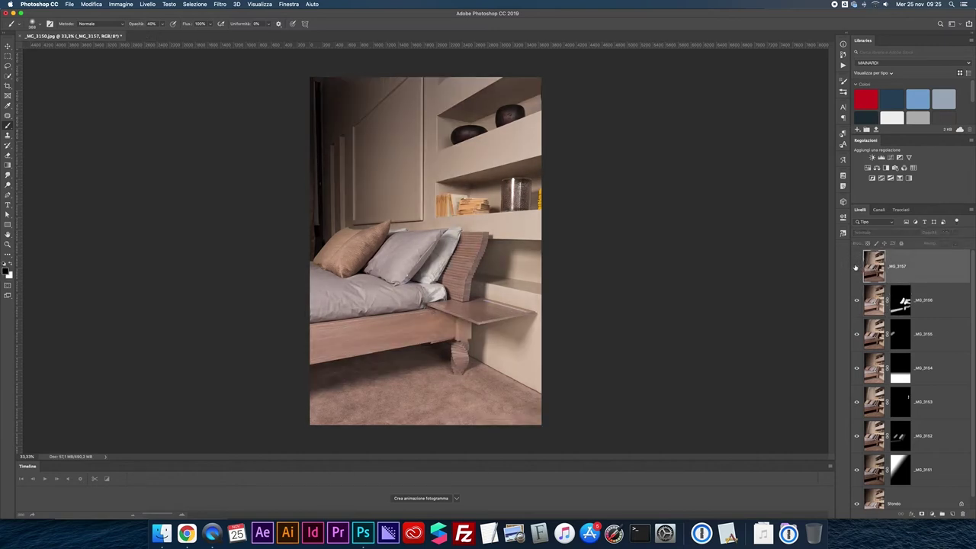
left_click(856, 268)
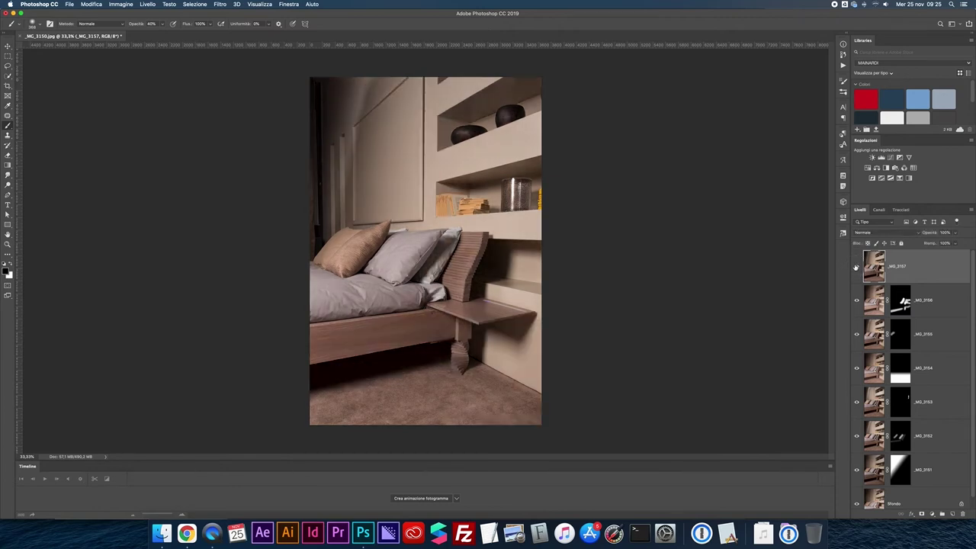
left_click(856, 268)
left_click(855, 267)
Add an inverted black mask to _MG_3157 and brush white at 40% opacity over the pillows.
left_click(921, 515)
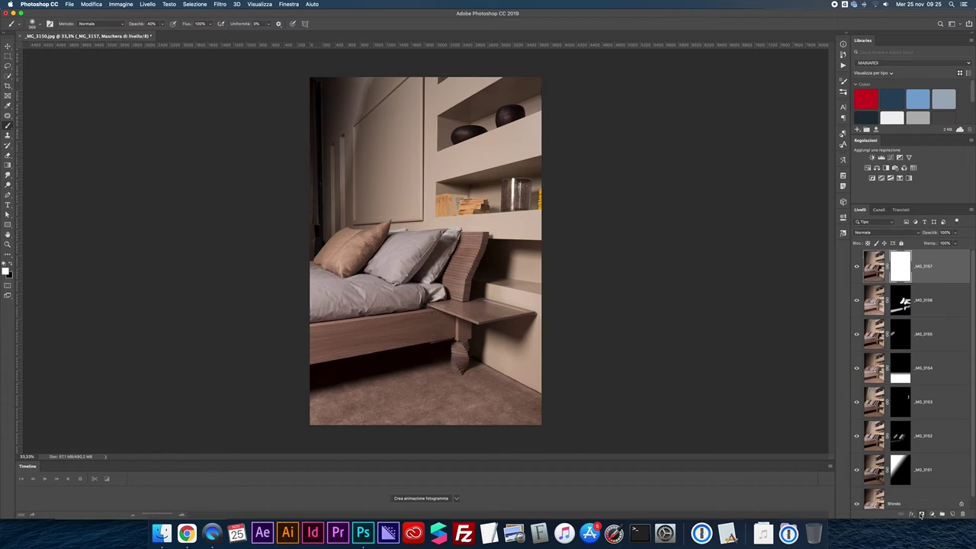
key("super+i")
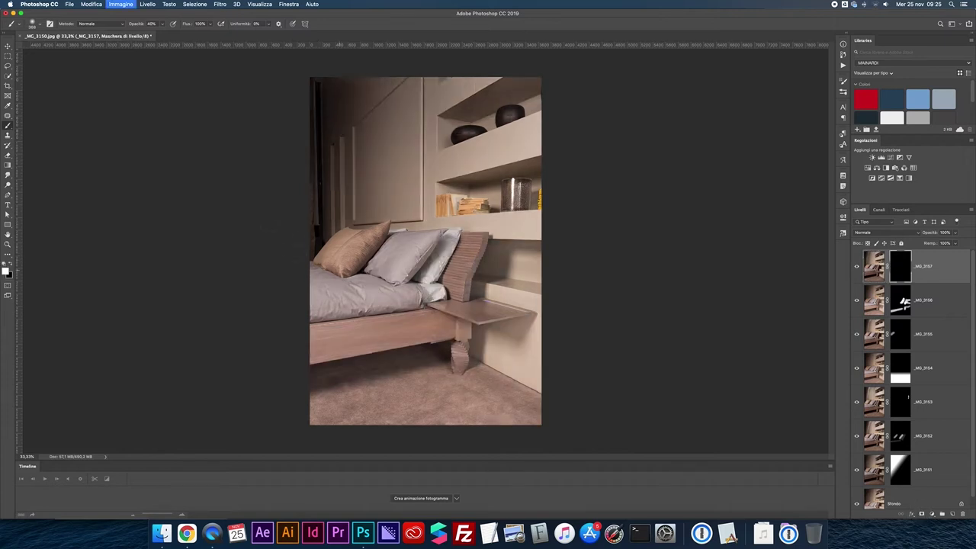
mouse_move(353, 271)
left_mouse_down()
mouse_move(385, 235)
mouse_move(350, 270)
mouse_move(373, 244)
mouse_move(416, 273)
mouse_move(456, 230)
left_mouse_up()
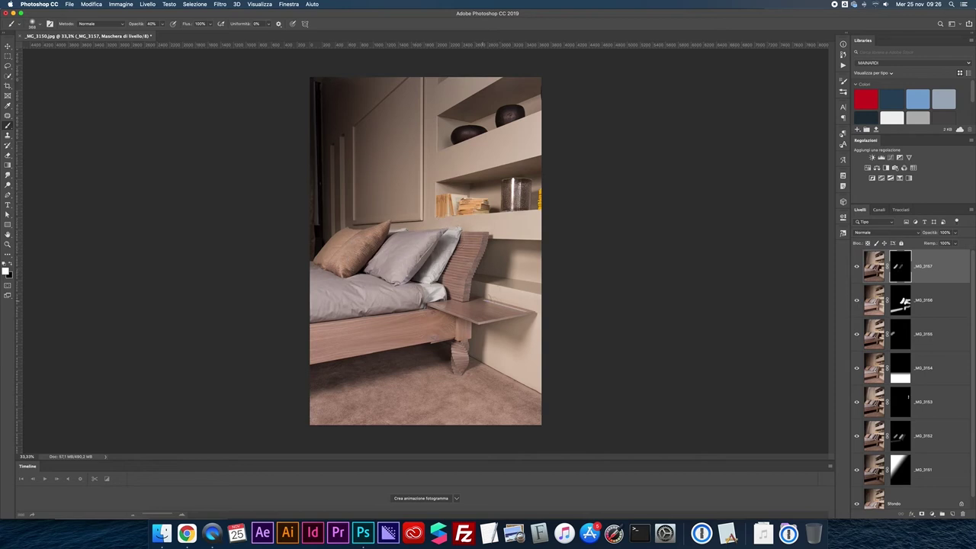
left_click_drag(321, 261, 348, 238)
Compare the full masked blend with the original Sfondo background layer shown alone.
scroll(885, 411, "down", 1)
left_click(856, 494, "alt")
left_click(856, 494, "alt")
left_click(856, 494, "alt")
left_click(856, 494, "alt")
left_click(857, 495, "alt")
left_click(857, 494, "alt")
left_click(856, 494, "alt")
left_click(856, 494, "alt")
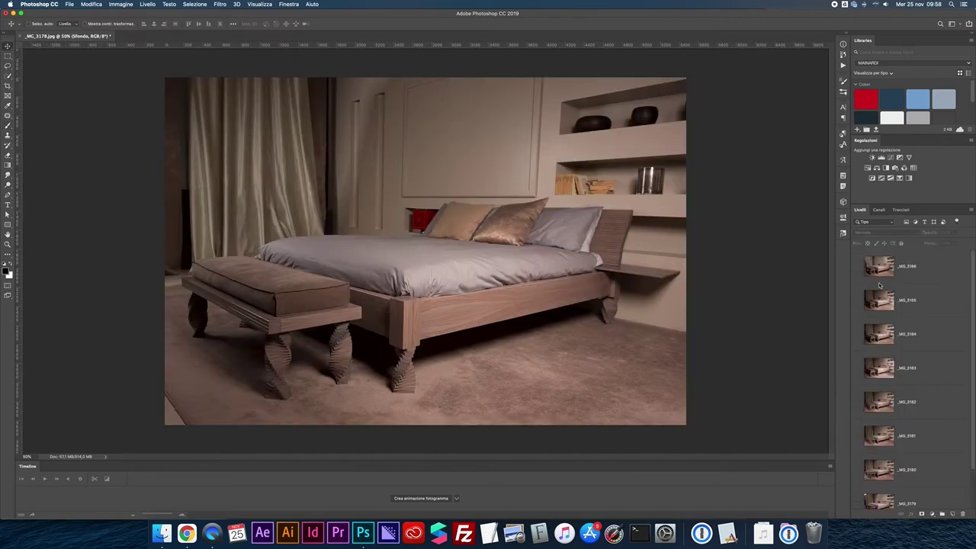
In the _MG_3178 bedroom photo, compare the image with layer _MG_3179 shown and hidden.
scroll(880, 305, "down", 1)
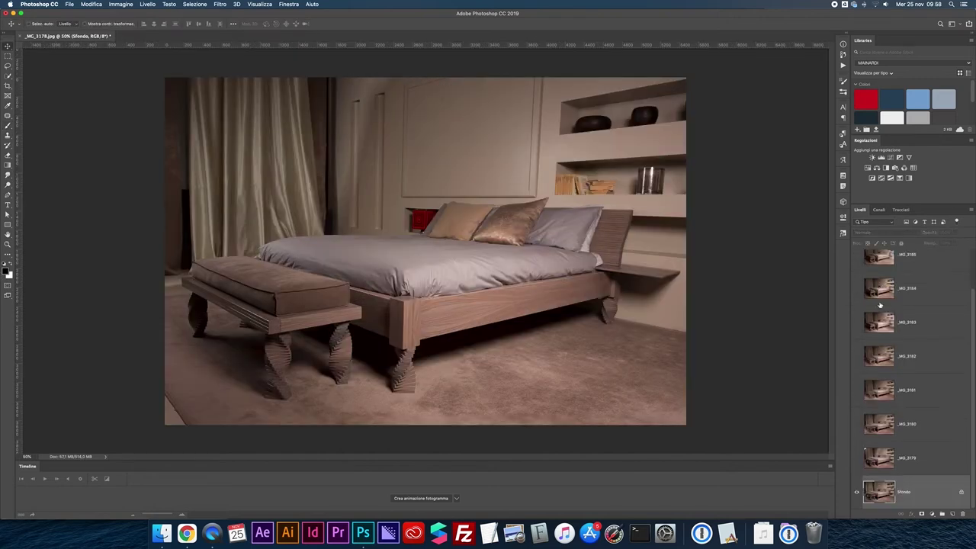
left_click(878, 458)
left_click(857, 458)
left_click(856, 458)
left_click(856, 458)
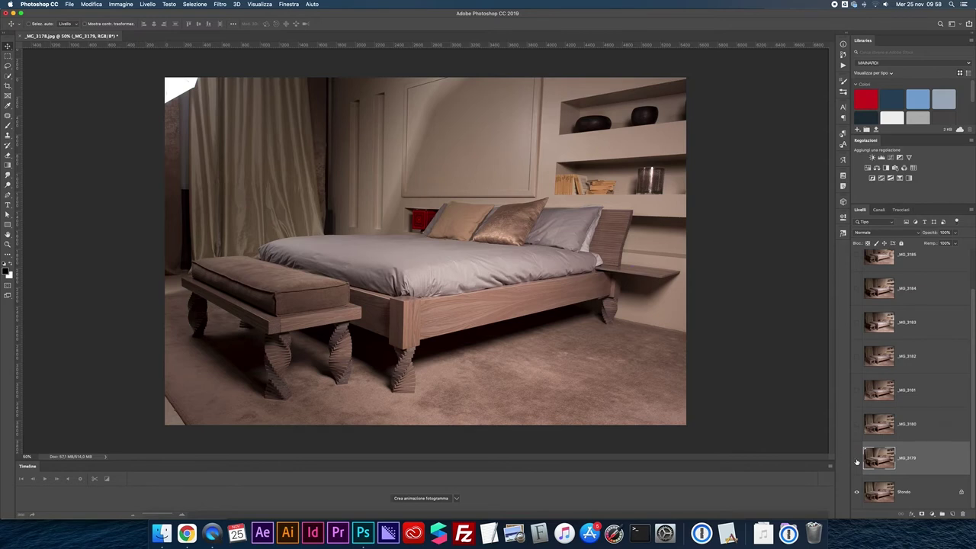
left_click(856, 458)
left_click(856, 458)
left_click(856, 459)
left_click(856, 460)
left_click(856, 461)
left_click(857, 460)
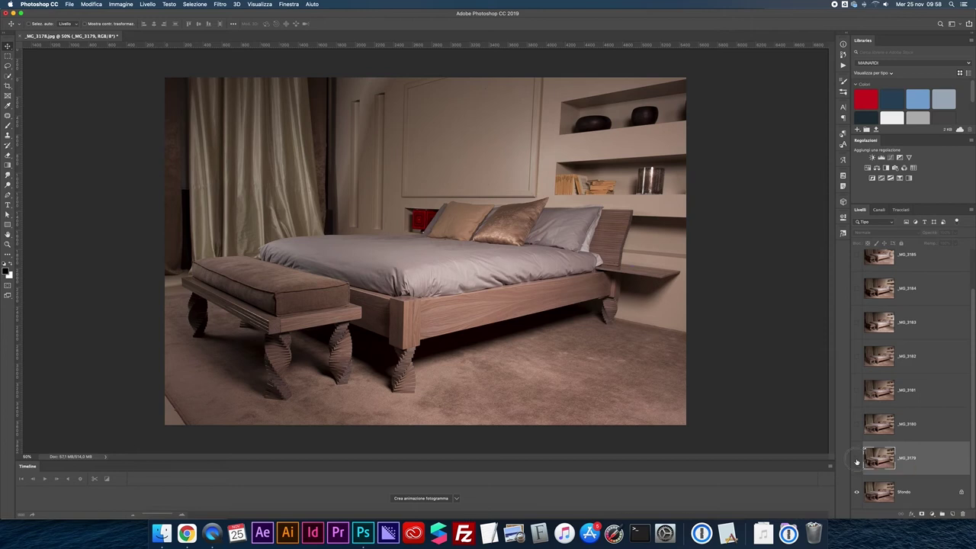
Show layer _MG_3179, add an inverted black mask and brush white at 40% opacity around the glass vase on the shelf.
left_click(856, 460)
left_click(856, 461)
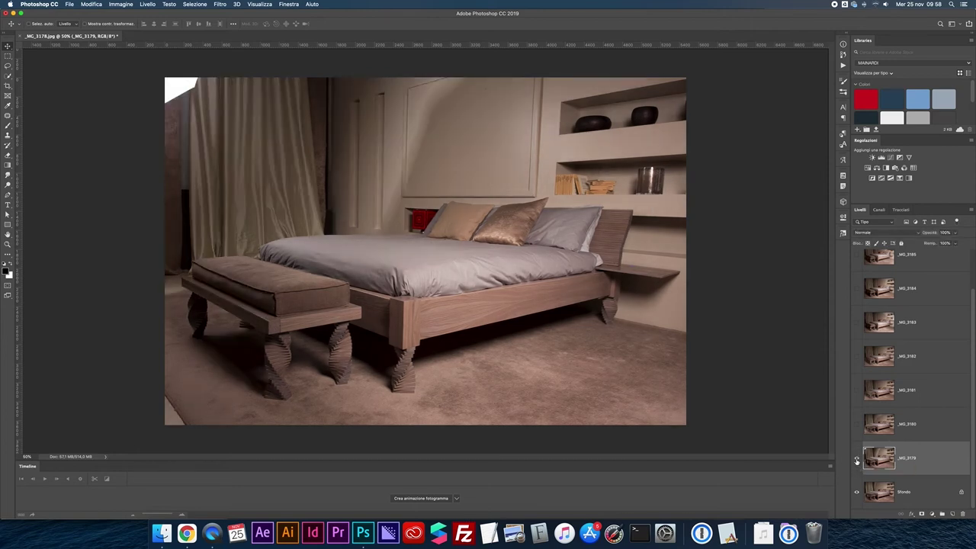
left_click(921, 515)
key("super+i")
key("b")
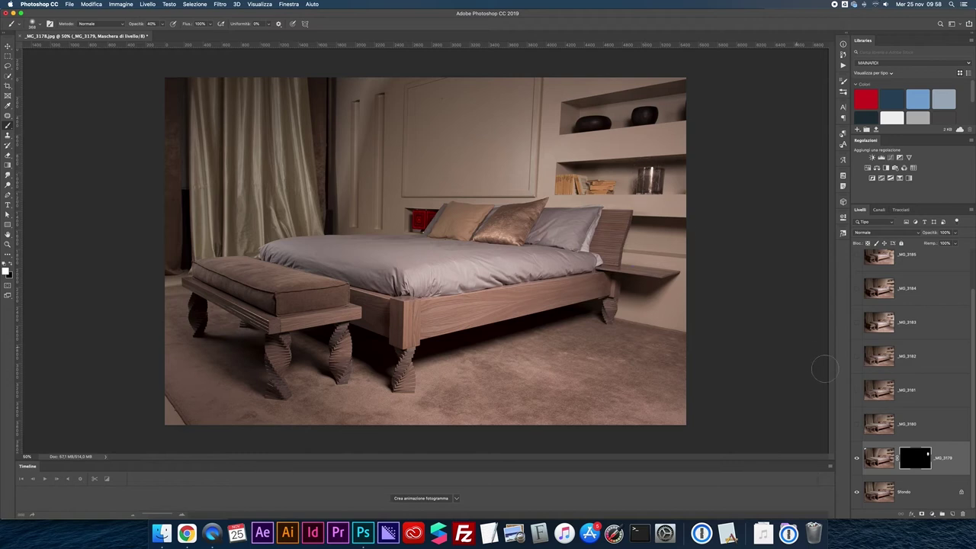
Compare the image with the _MG_3179 layer mask disabled and enabled.
left_click(907, 458, "shift")
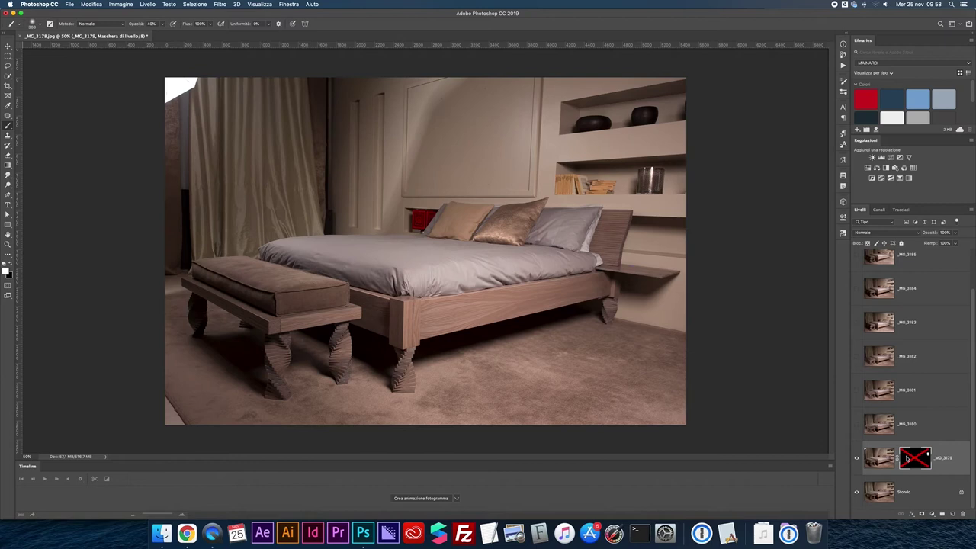
left_click(906, 458, "shift")
left_click(906, 459, "shift")
left_click(906, 459, "shift")
left_click(907, 458, "shift")
left_click(907, 459, "shift")
Show layer _MG_3180 and add a white layer mask to it.
left_click(877, 426)
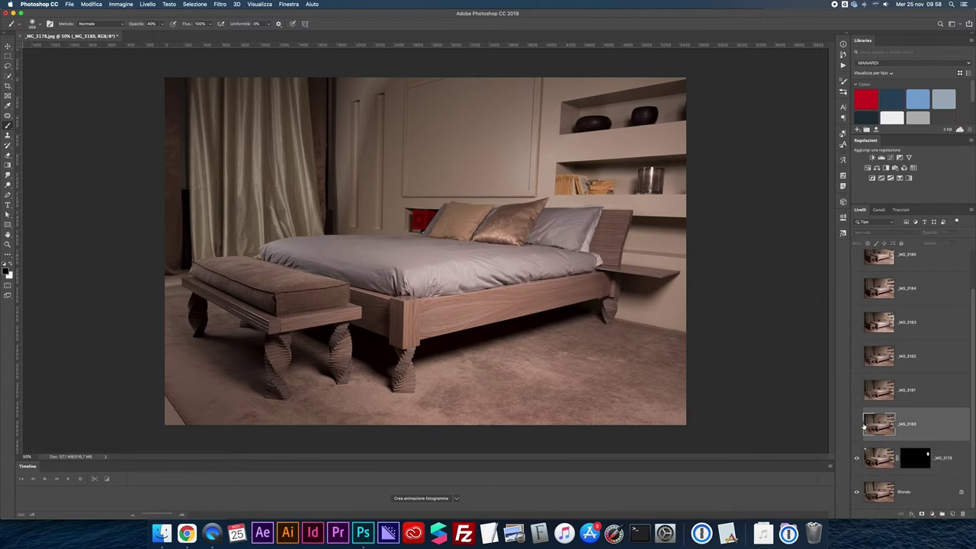
left_click(857, 425)
left_click(856, 424)
left_click(856, 425)
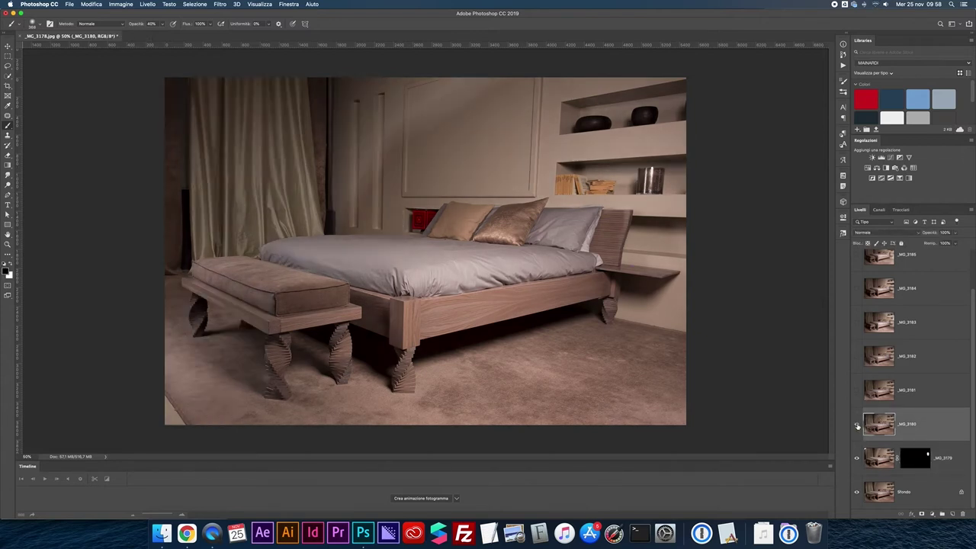
left_click(921, 514)
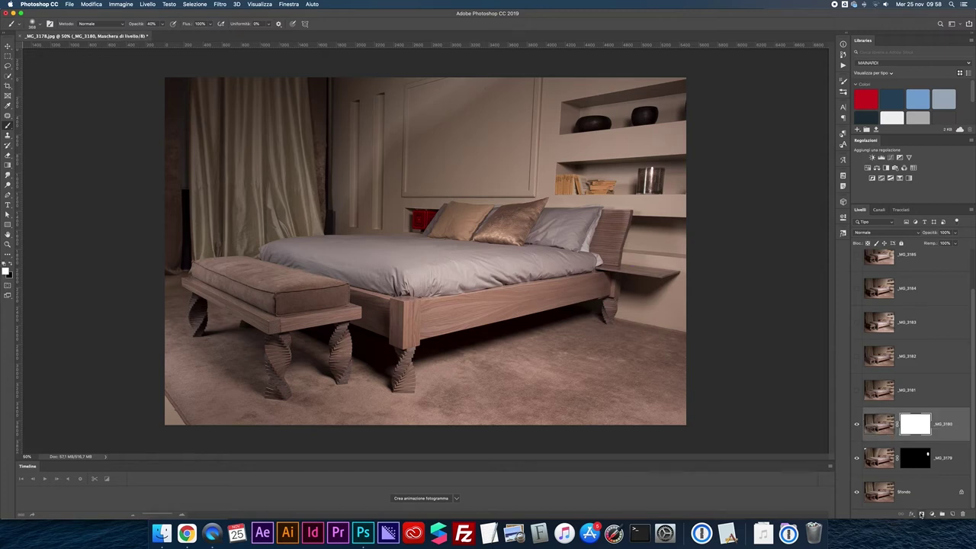
Compare the image with layer _MG_3180 shown and hidden.
left_click(856, 425)
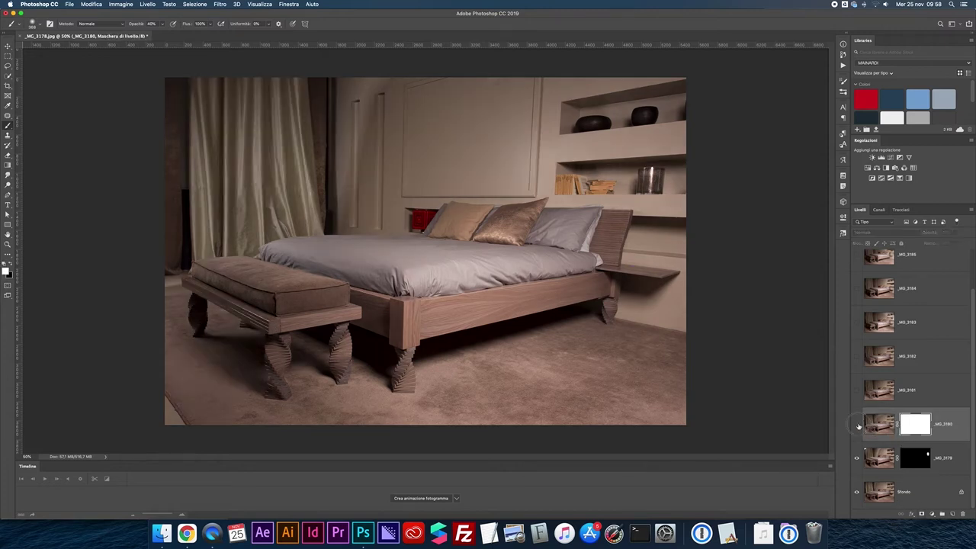
left_click(856, 425)
left_click(857, 425)
left_click(856, 424)
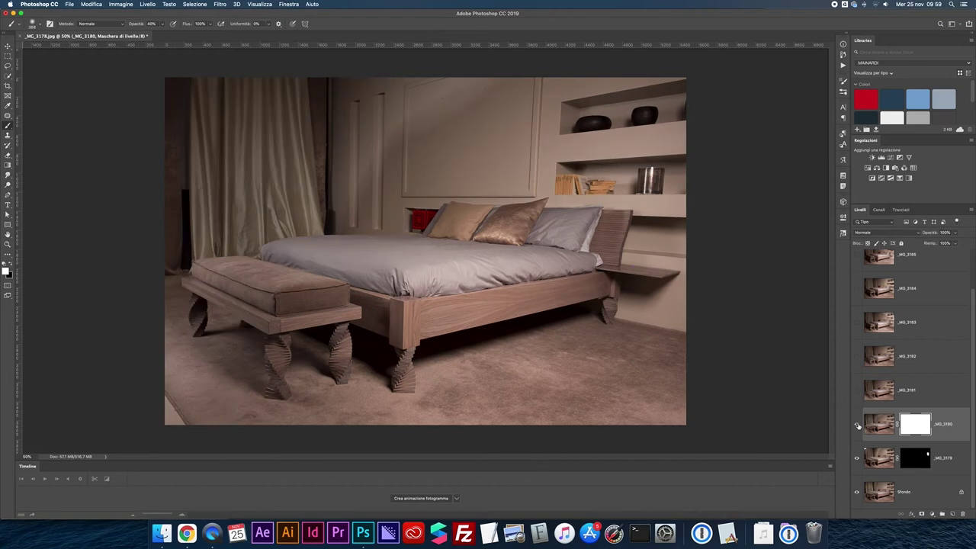
left_click(856, 424)
left_click(856, 425)
Draw a diagonal black-to-white gradient on the _MG_3180 mask so the layer shows only over the bench and the lower-left carpet.
key("g")
left_click_drag(367, 313, 304, 338)
left_click_drag(370, 303, 327, 337)
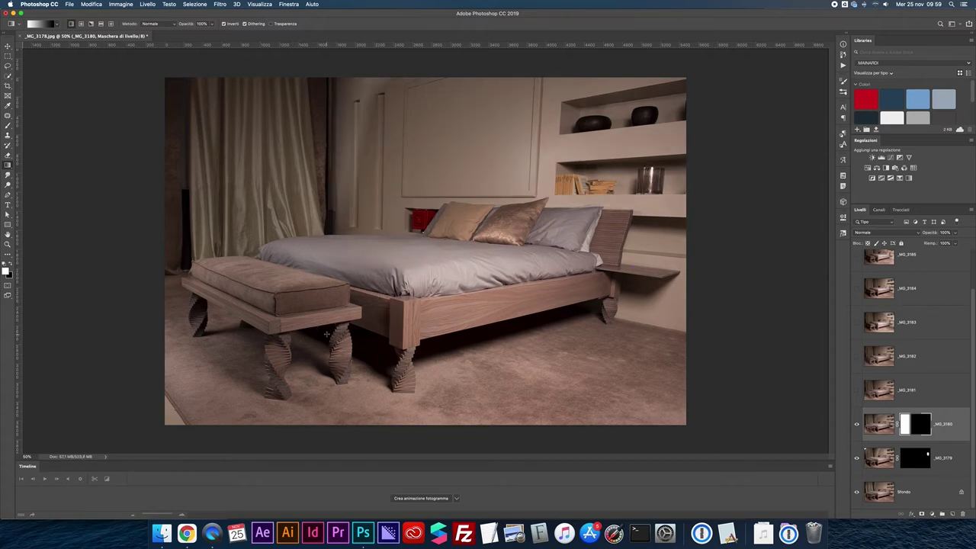
left_click_drag(384, 256, 317, 341)
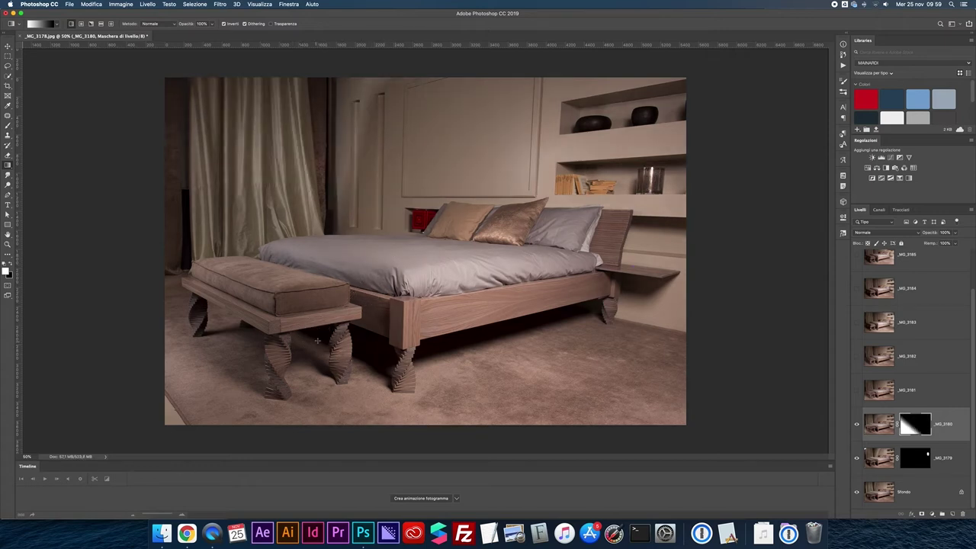
left_click_drag(361, 296, 311, 329)
Compare the blend with the gradient-masked _MG_3180 layer shown and hidden.
left_click(856, 424)
left_click(855, 425)
left_click(855, 425)
left_click(856, 424)
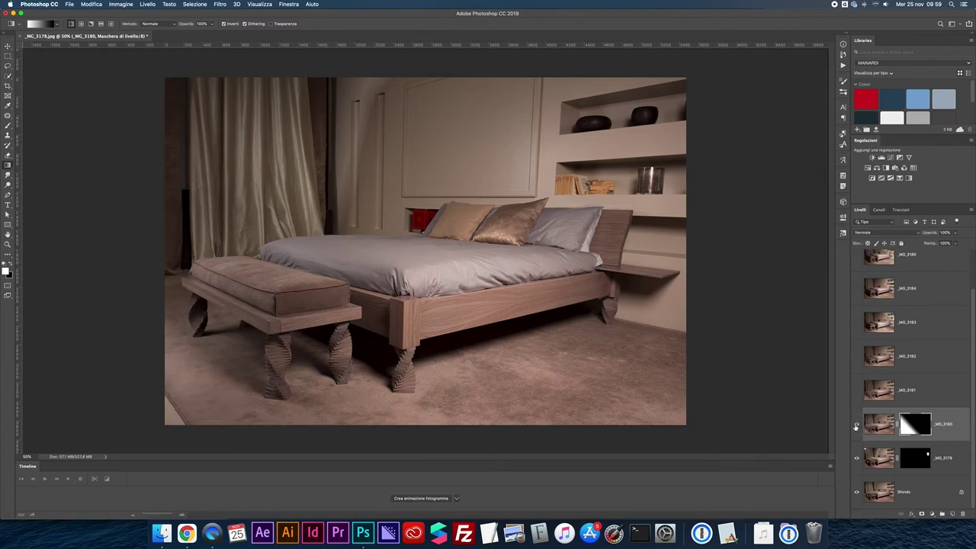
left_click(857, 425)
left_click(857, 425)
left_click(857, 425)
left_click(857, 425)
Compare the bedroom image with layer _MG_3181 shown and hidden.
left_click(857, 391)
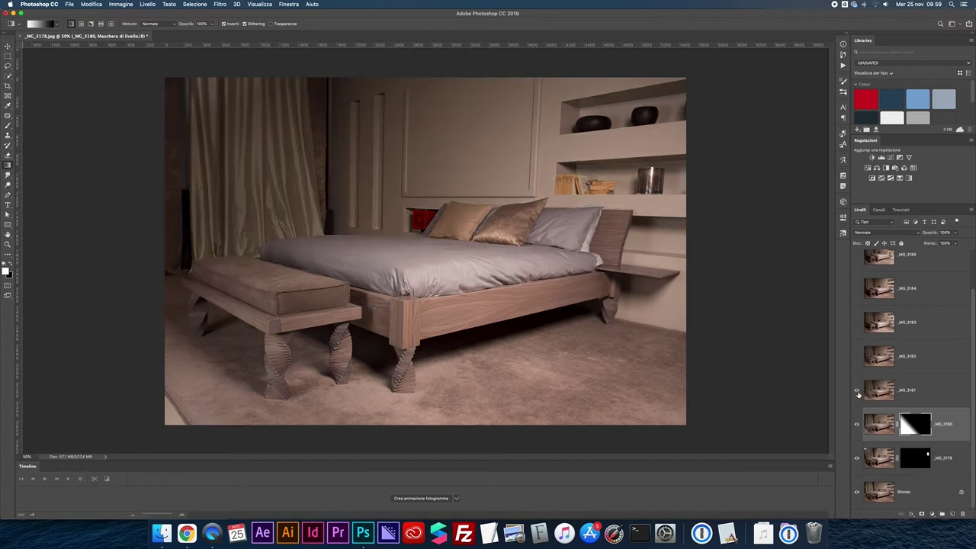
left_click(857, 391)
left_click(857, 391)
left_click(857, 391)
left_click(857, 392)
left_click(857, 391)
left_click(857, 391)
left_click(857, 392)
left_click(857, 392)
left_click(857, 392)
Check the current blend by toggling the visibility of layer _MG_3180 and the Sfondo background.
left_click(857, 425)
left_click(857, 424)
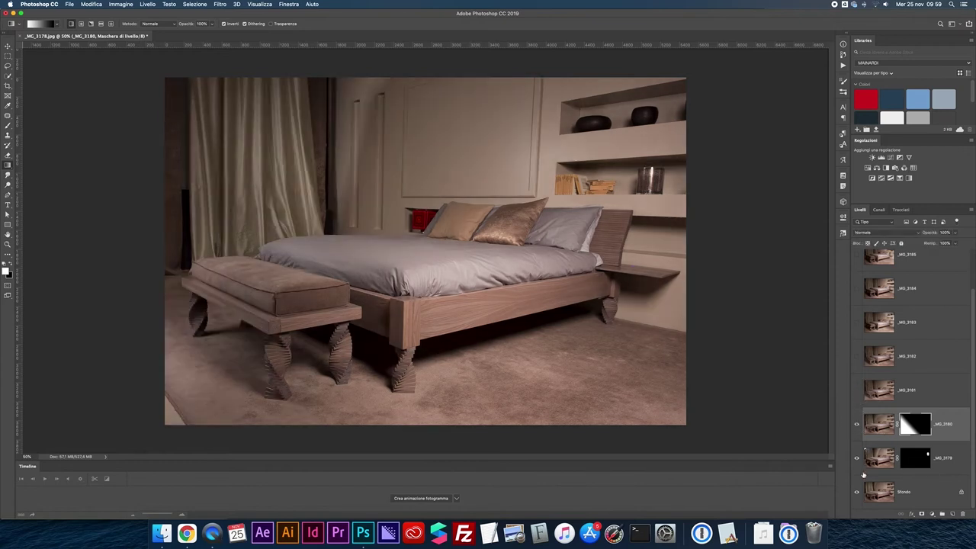
left_click(857, 493)
left_click(857, 494)
Show layer _MG_3181 and add an inverted black mask to it.
left_click(857, 392)
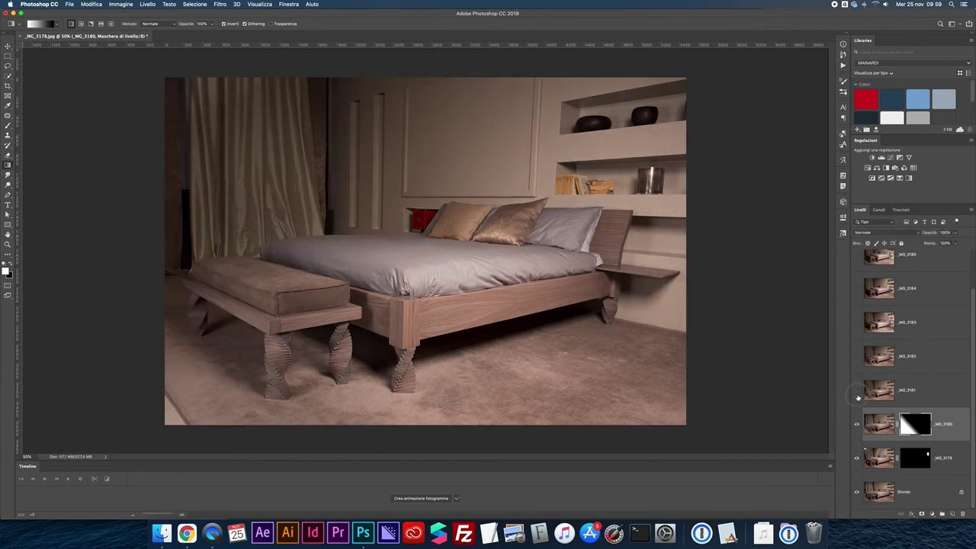
left_click(858, 398)
left_click(857, 392)
left_click(877, 393)
left_click(922, 515)
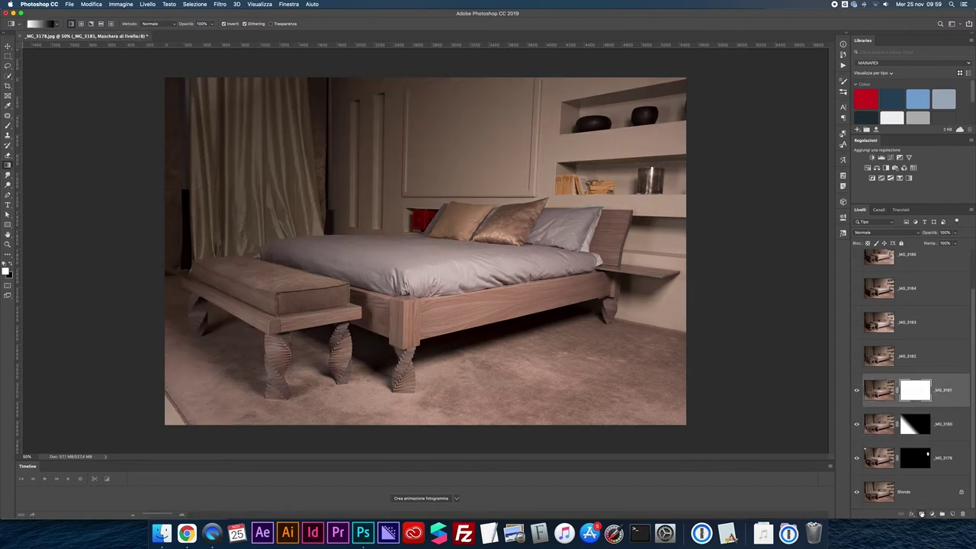
key("super+i")
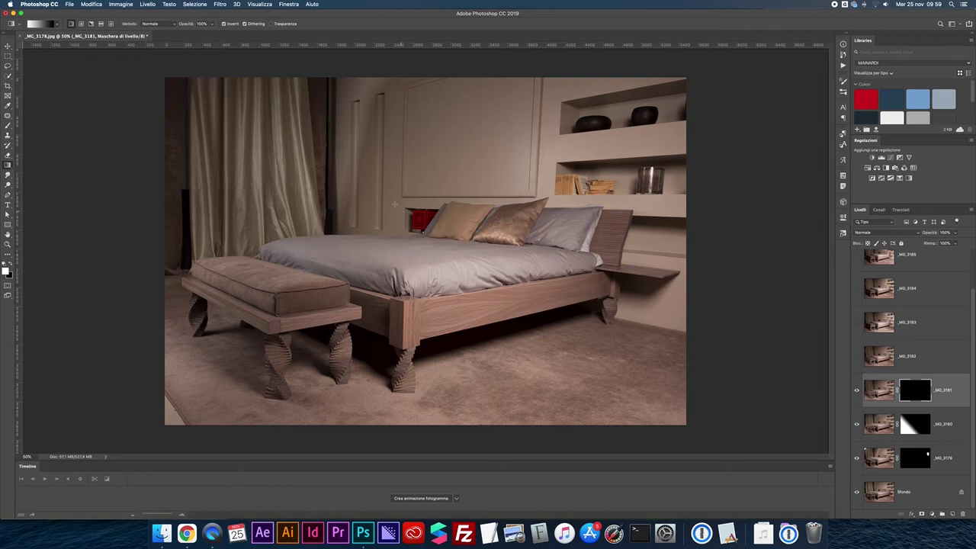
Draw a diagonal gradient on the _MG_3181 mask so the layer shows over the curtain and the upper-left wall.
left_click_drag(351, 229, 328, 176)
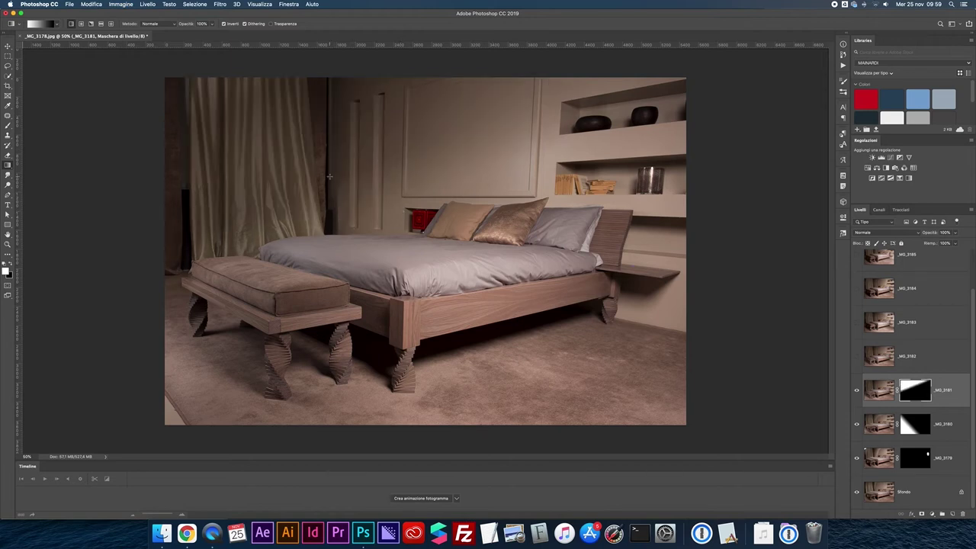
left_click_drag(357, 234, 350, 170)
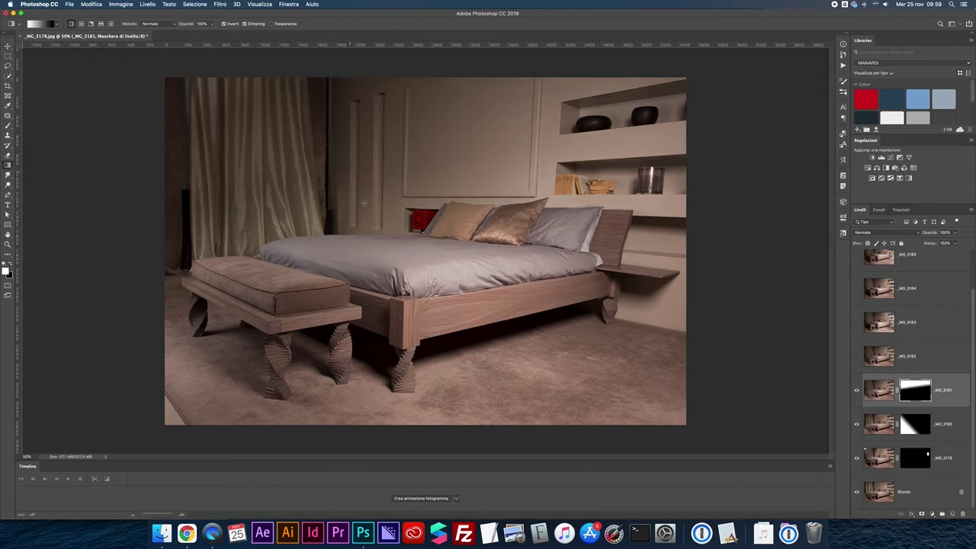
left_click_drag(387, 250, 355, 178)
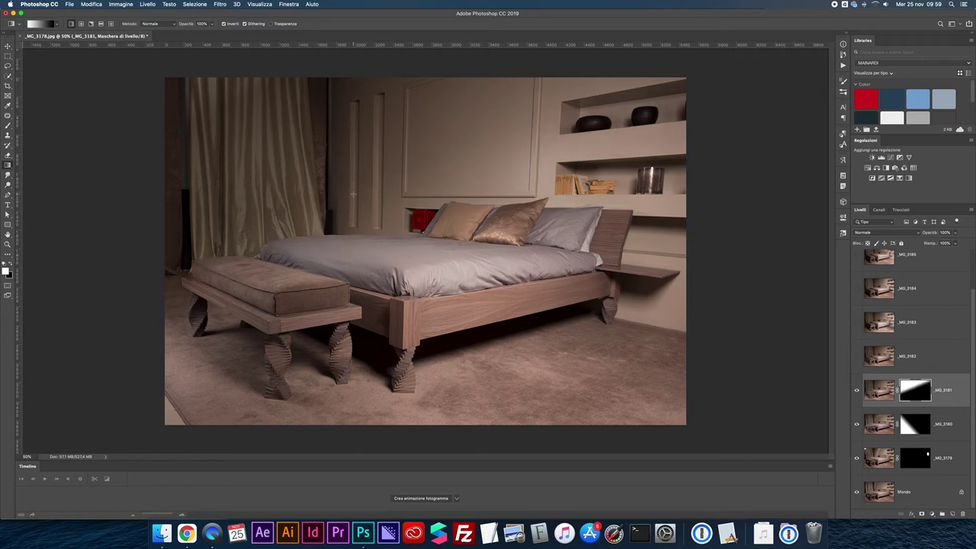
Compare the image with layer _MG_3181 hidden and shown, and with its gradient mask disabled and enabled.
left_click(855, 390)
left_click(855, 390)
left_click(857, 391)
left_click(856, 392)
left_click(925, 391, "shift")
left_click(925, 392, "shift")
Brush white at 40% opacity with a large soft brush on the _MG_3181 mask over the bench legs and surrounding carpet.
key("b")
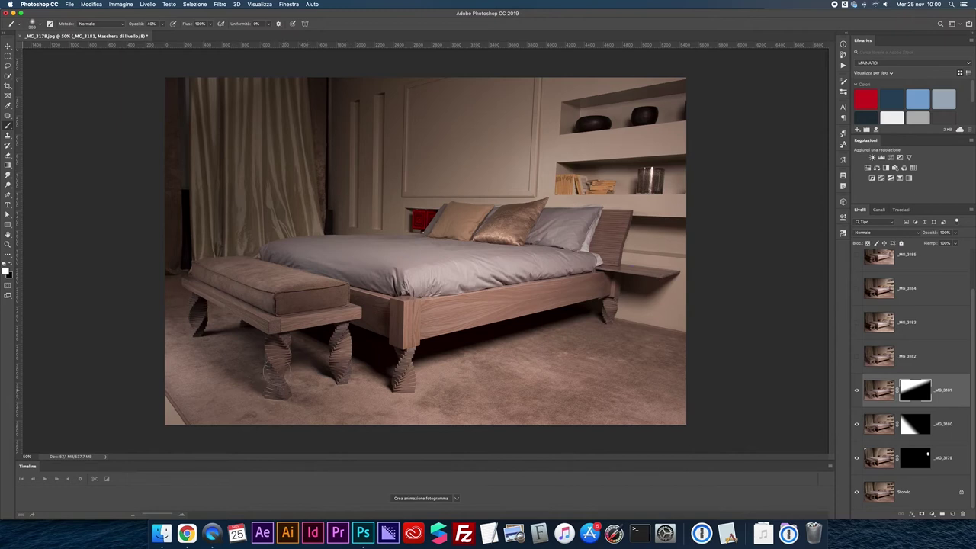
key("super+z")
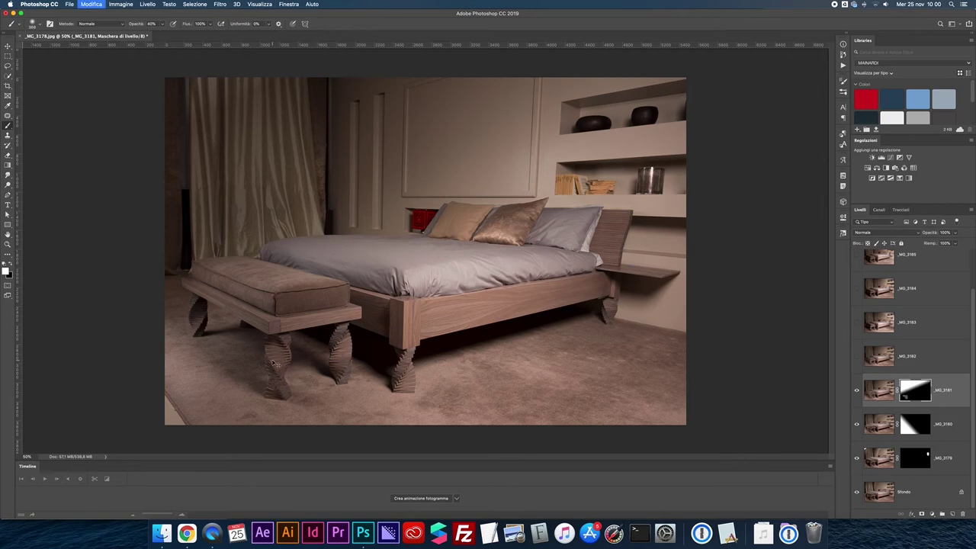
left_click(915, 389, "shift")
left_click(914, 390, "shift")
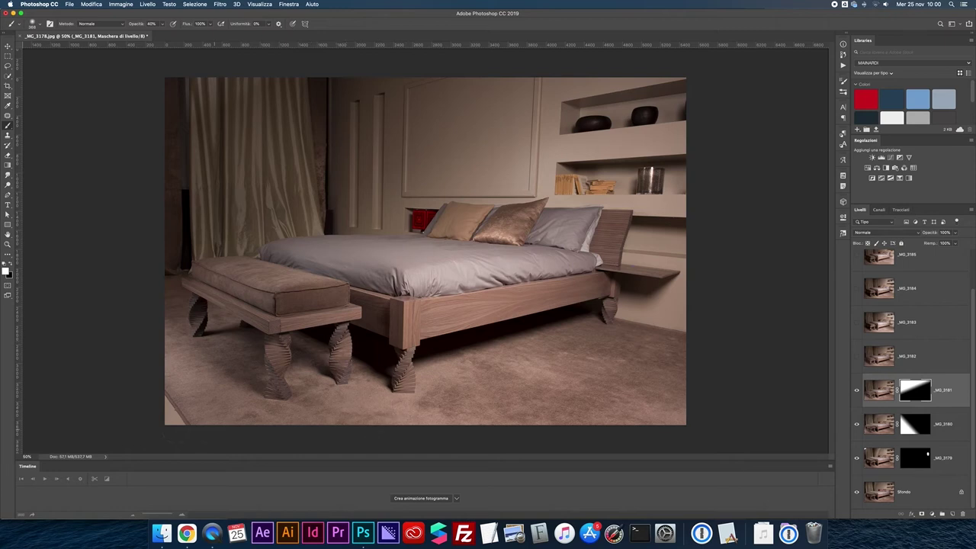
mouse_move(204, 411)
left_mouse_down()
mouse_move(176, 415)
mouse_move(233, 407)
left_mouse_up()
left_click_drag(373, 352, 302, 433)
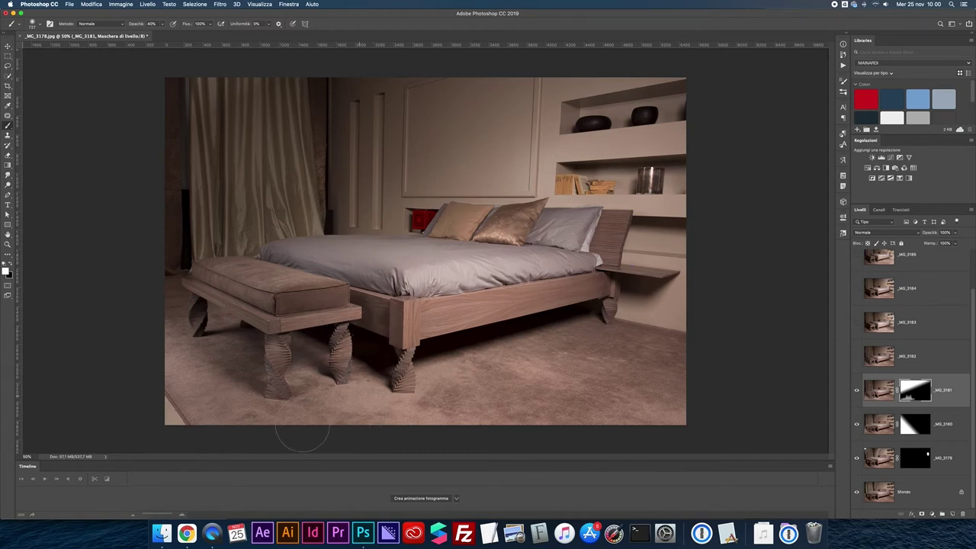
mouse_move(386, 332)
left_mouse_down()
mouse_move(392, 368)
mouse_move(319, 426)
left_mouse_up()
left_click_drag(381, 350, 273, 433)
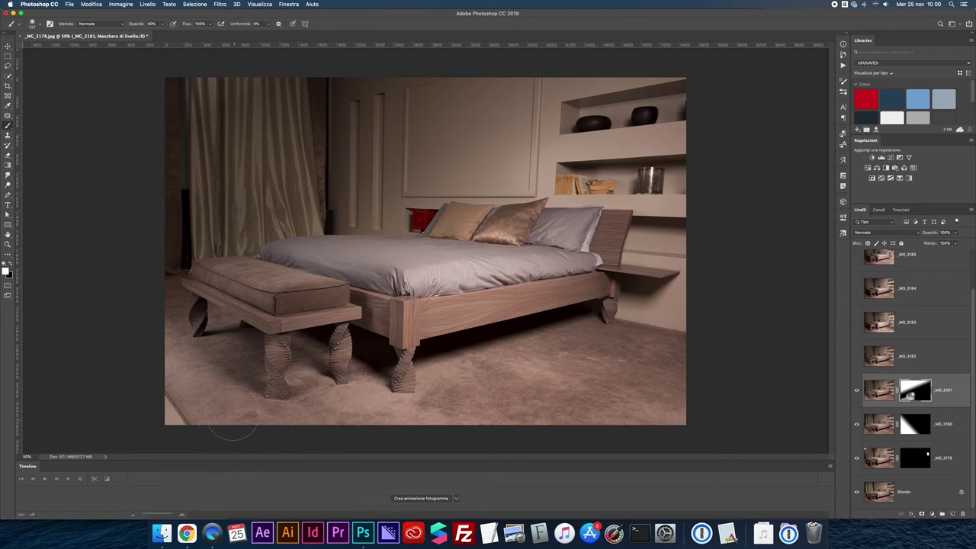
left_click_drag(238, 397, 245, 387)
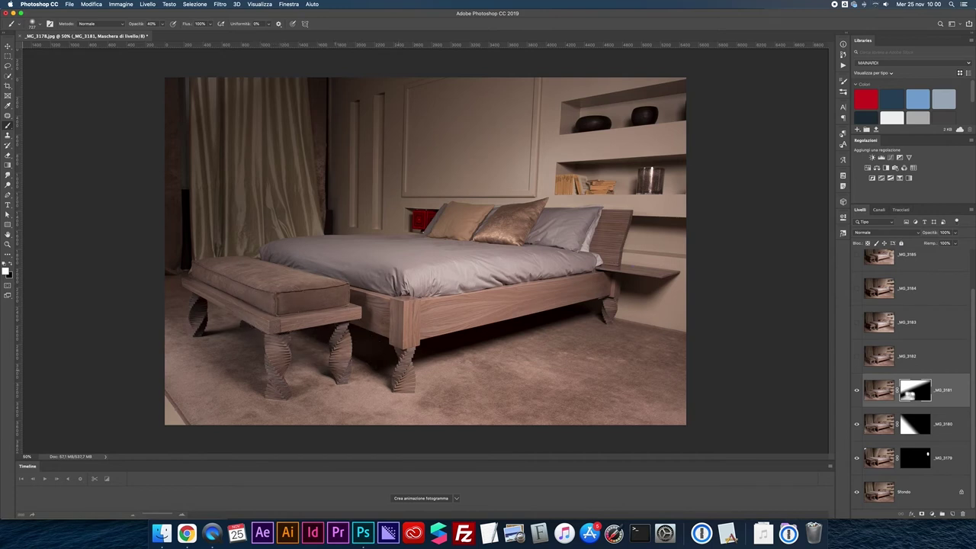
left_click_drag(382, 402, 384, 410)
Compare the brushed _MG_3181 blend with its mask disabled and enabled, and with the layer hidden and shown.
left_click(907, 393, "shift")
left_click(907, 393, "shift")
left_click(907, 392, "shift")
left_click(907, 393, "shift")
left_click(909, 394, "shift")
left_click(909, 394, "shift")
left_click(857, 390)
left_click(857, 390)
left_click(918, 389, "shift")
left_click(918, 389, "shift")
Select layer _MG_3182 and compare the image with it shown and hidden.
left_click(857, 357)
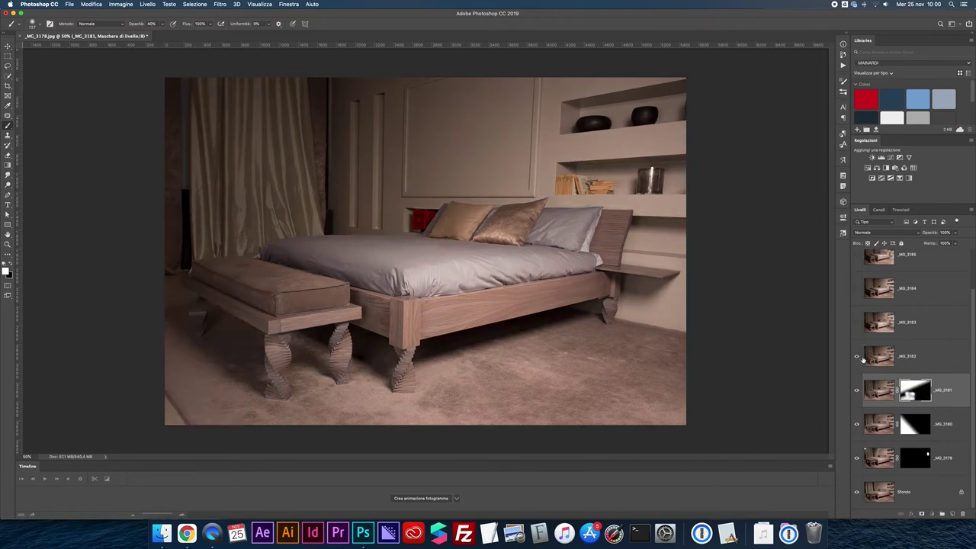
left_click(863, 357)
left_click(857, 359)
left_click(857, 358)
left_click(857, 358)
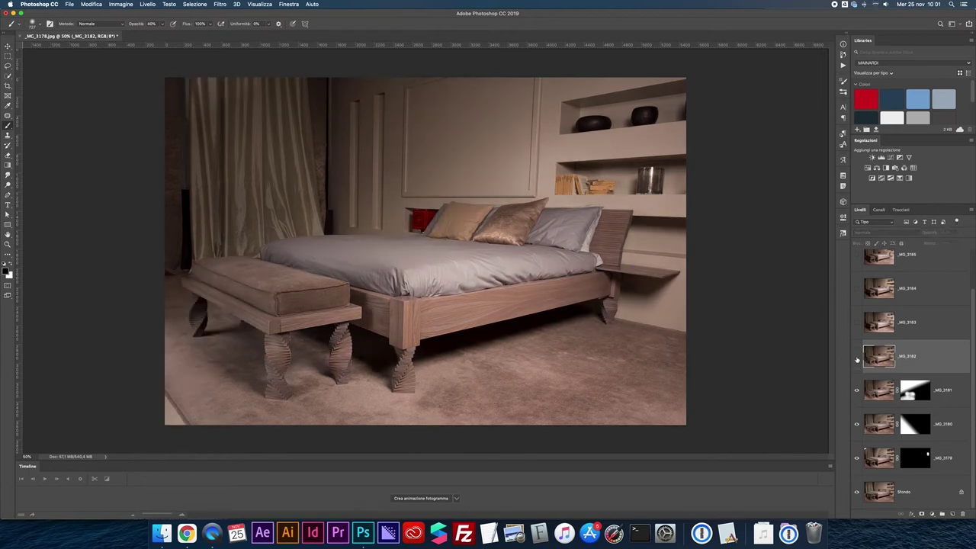
left_click(857, 359)
left_click(857, 358)
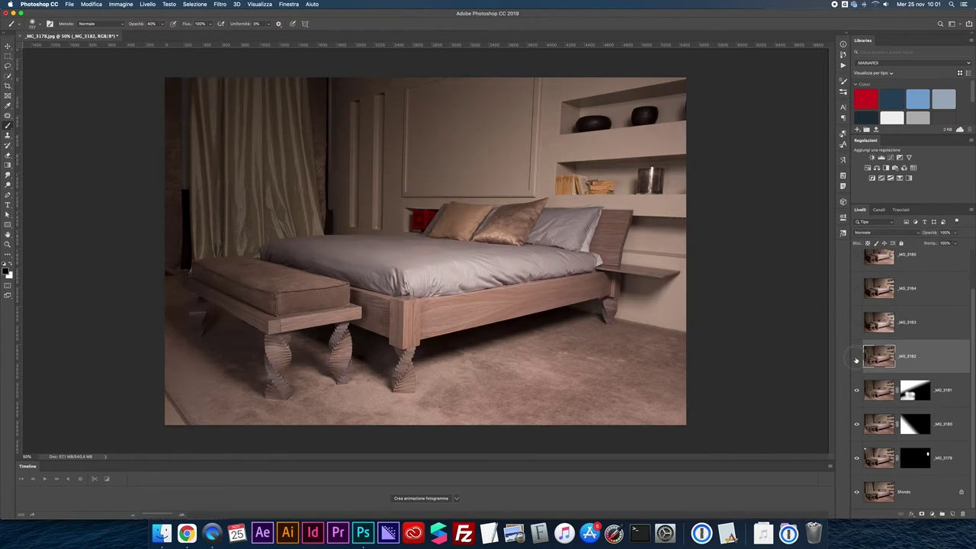
left_click(857, 358)
left_click(857, 358)
left_click(857, 359)
left_click(857, 359)
Show layer _MG_3182, add an inverted black mask and brush white at 40% opacity over the wall shelves.
left_click(857, 358)
left_click(922, 514)
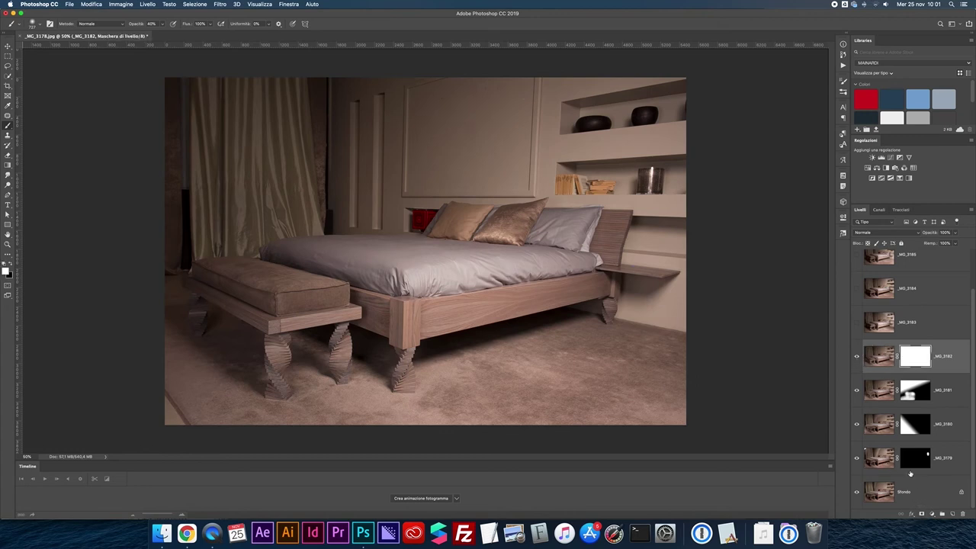
key("super+i")
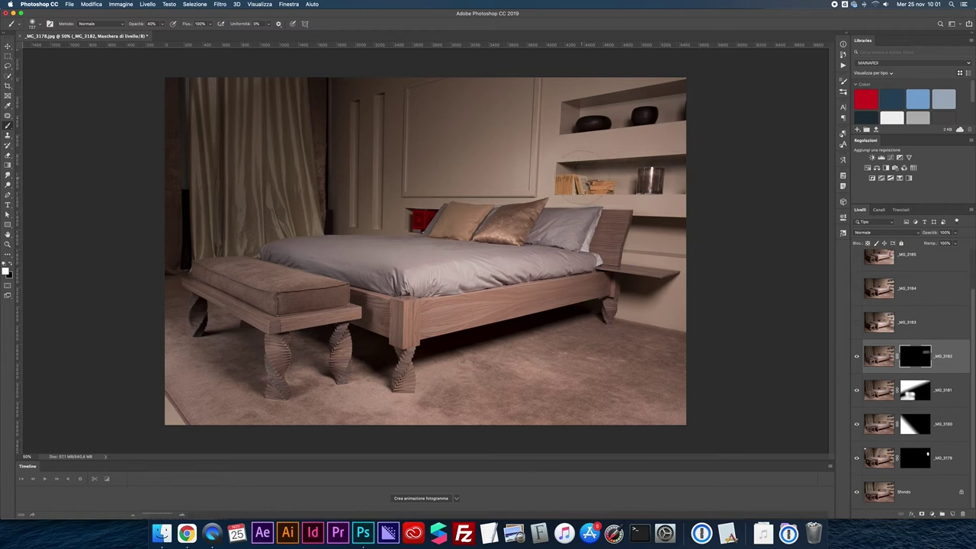
left_click_drag(632, 194, 677, 191)
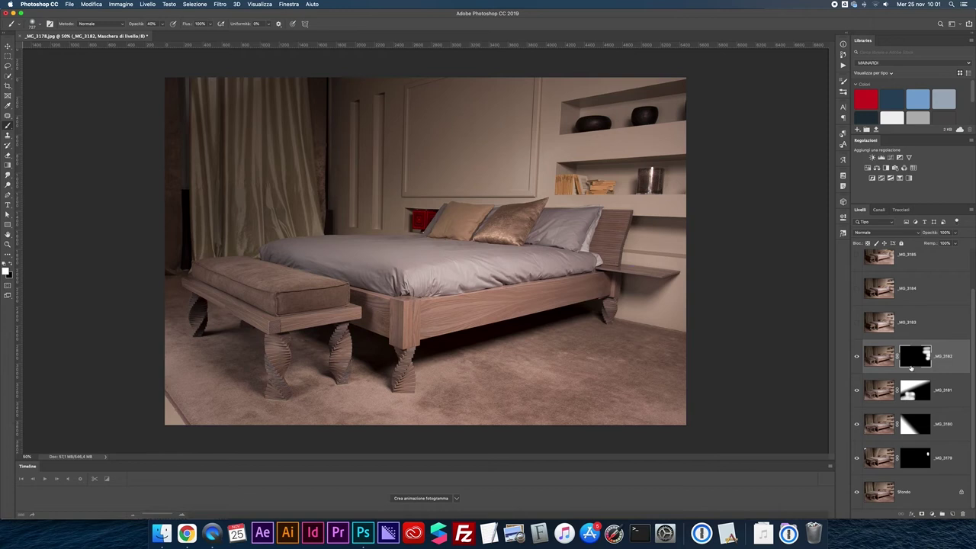
Compare the image with the _MG_3182 layer mask disabled and enabled.
left_click(911, 363, "shift")
left_click(911, 362, "shift")
left_click(911, 363, "shift")
left_click(912, 363, "shift")
left_click(914, 355, "shift")
left_click(914, 356, "shift")
left_click(914, 355, "shift")
left_click(916, 355, "shift")
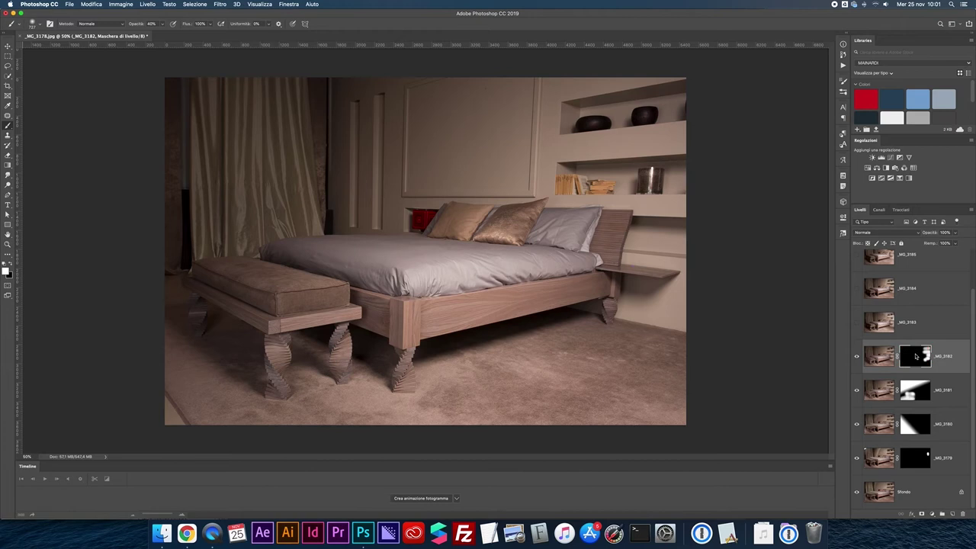
left_click(916, 356, "shift")
left_click(913, 358, "shift")
left_click(914, 358, "shift")
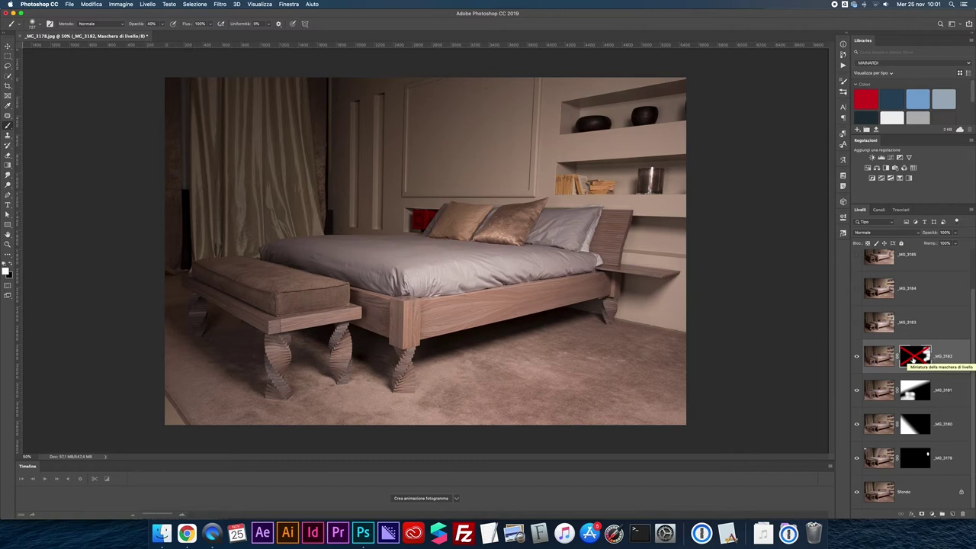
left_click(908, 358, "shift")
Brush white on the _MG_3182 mask over the bed frame's front corner and leg beside the bench.
left_click(356, 307)
left_click(354, 313)
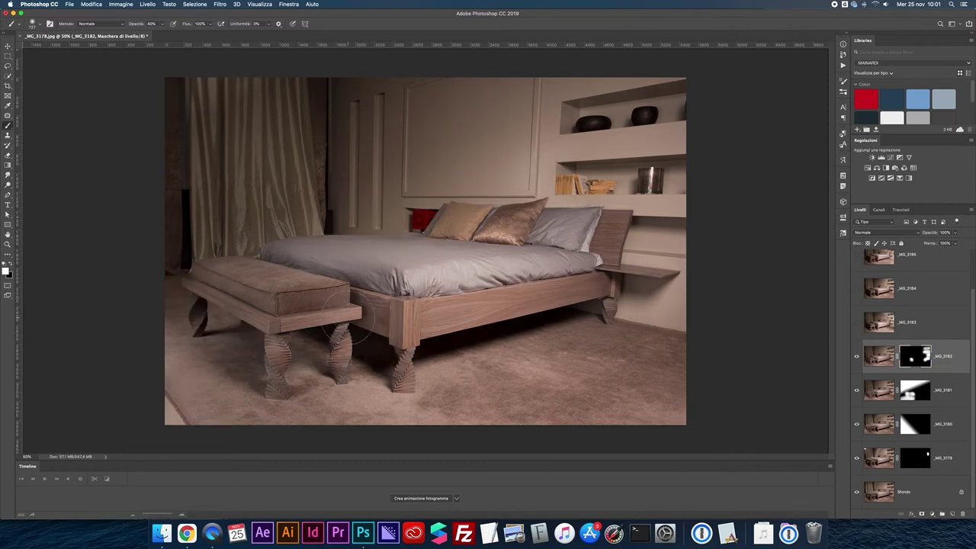
left_click_drag(412, 354, 411, 328)
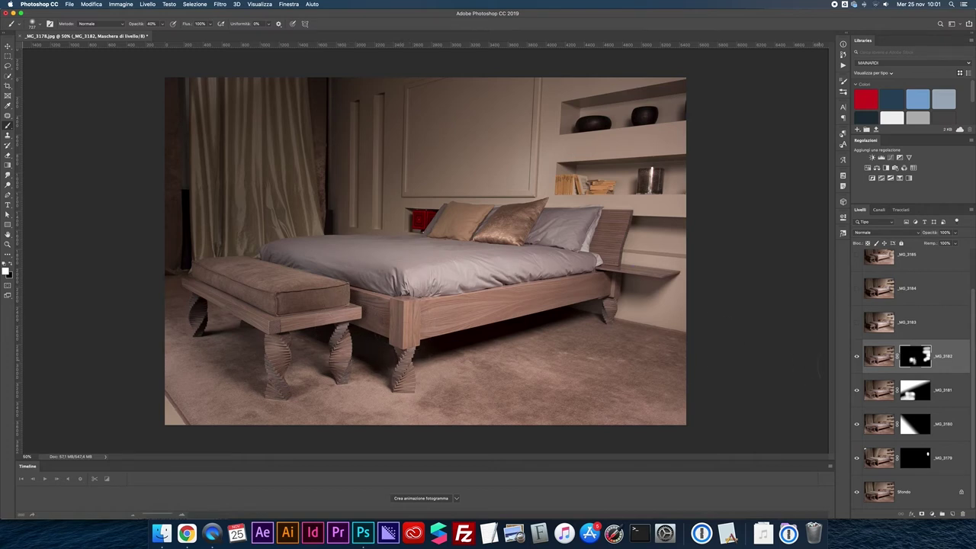
Compare the image with the _MG_3182 layer mask disabled and enabled, and with the layer hidden and shown.
left_click(912, 360, "shift")
left_click(912, 359, "shift")
left_click(913, 359, "shift")
left_click(913, 359, "shift")
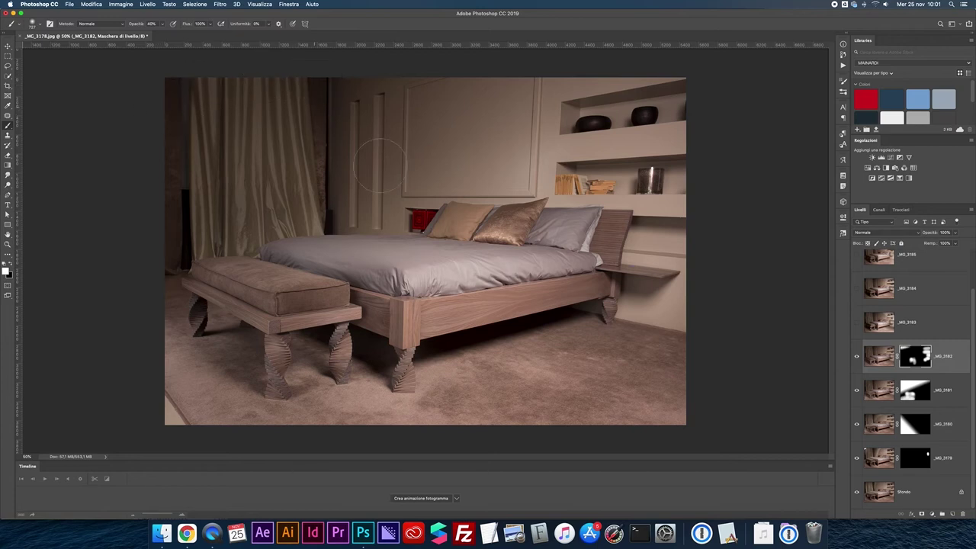
left_click(857, 357)
left_click(857, 357)
left_click(857, 357)
left_click(857, 357)
Show layer _MG_3183, add an inverted black mask and brush white at 40% opacity over the wall below the shelf and the carpet beside the bed.
left_click(857, 323)
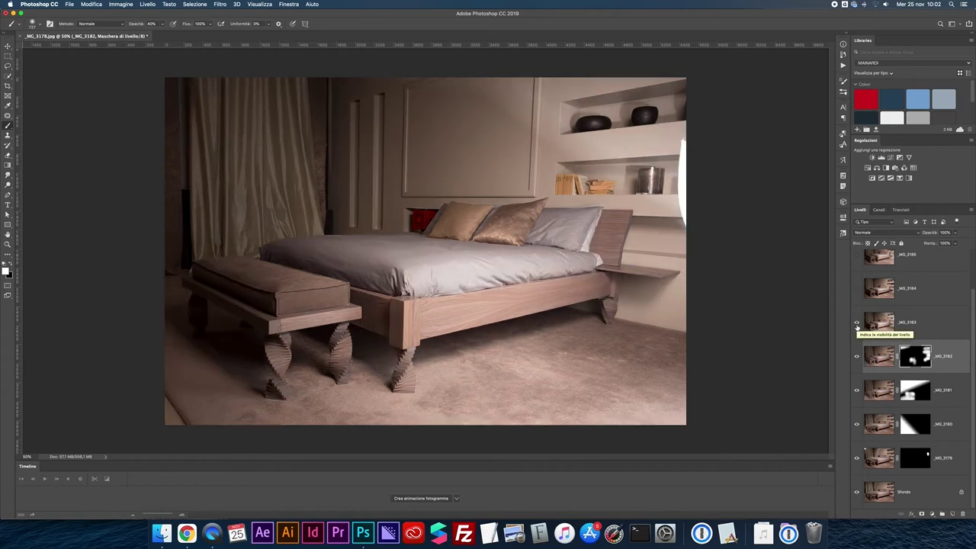
left_click(857, 323)
left_click(857, 323)
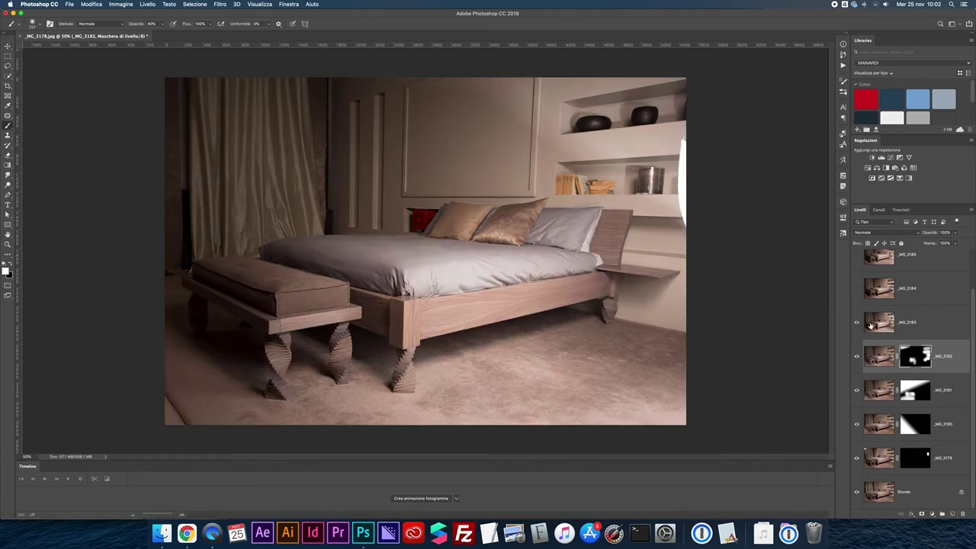
left_click(870, 326)
left_click(922, 514)
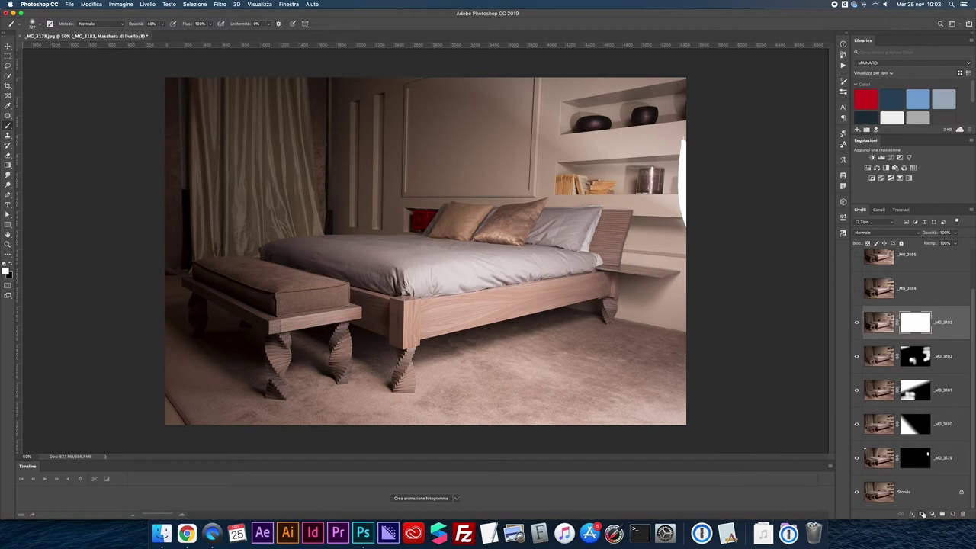
key("super+i")
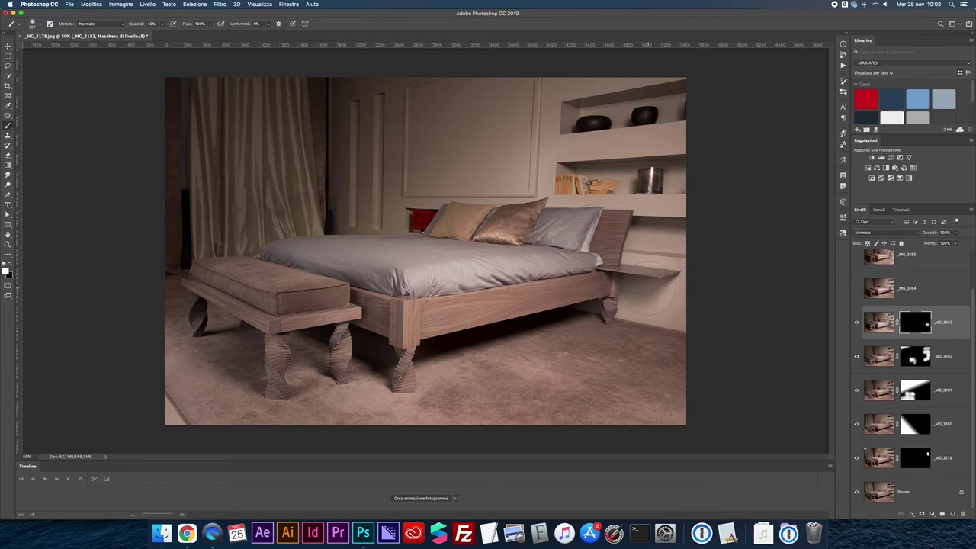
mouse_move(578, 324)
left_mouse_down()
mouse_move(436, 351)
mouse_move(601, 312)
mouse_move(435, 347)
left_mouse_up()
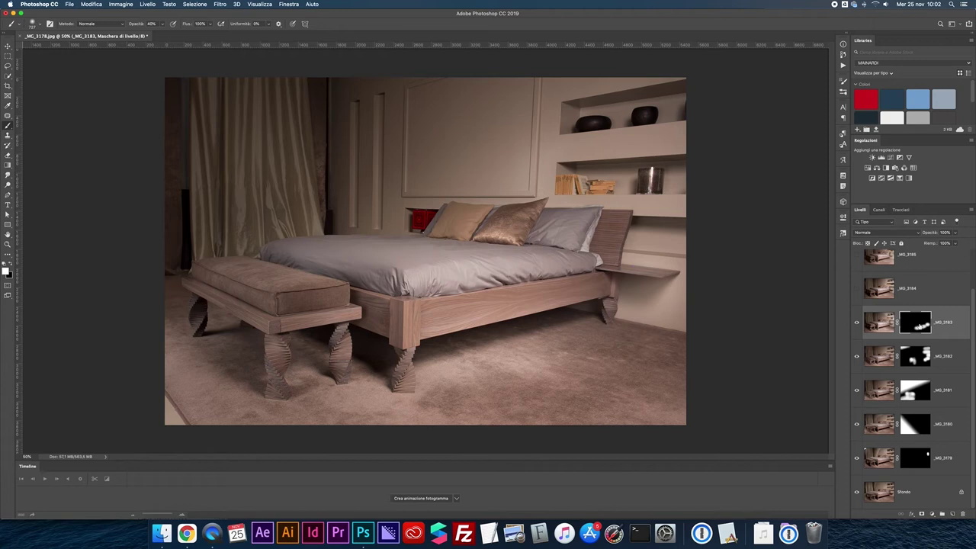
Compare the image with the _MG_3183 layer mask disabled and enabled, ending with the mask enabled and selected.
left_click(921, 326, "shift")
left_click(921, 325, "shift")
left_click(921, 326, "shift")
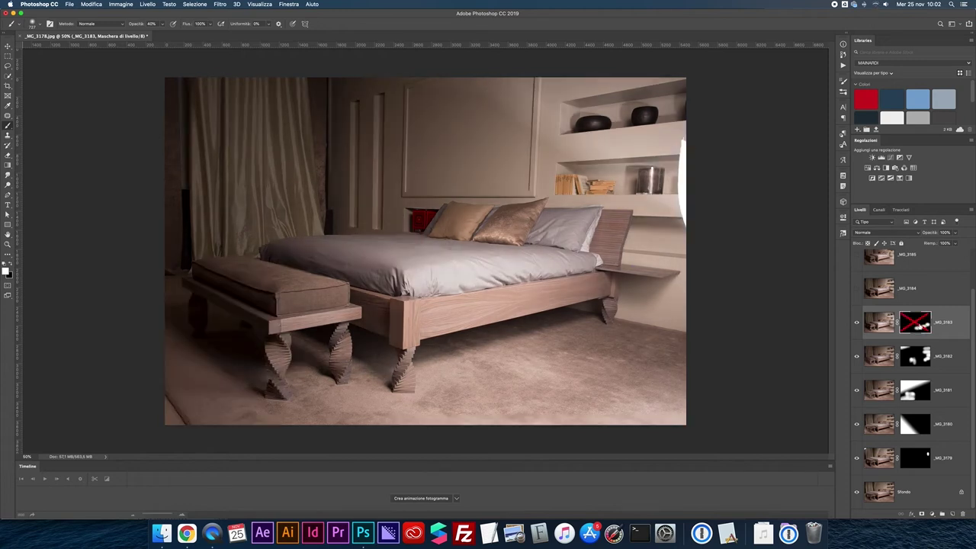
left_click(921, 325, "shift")
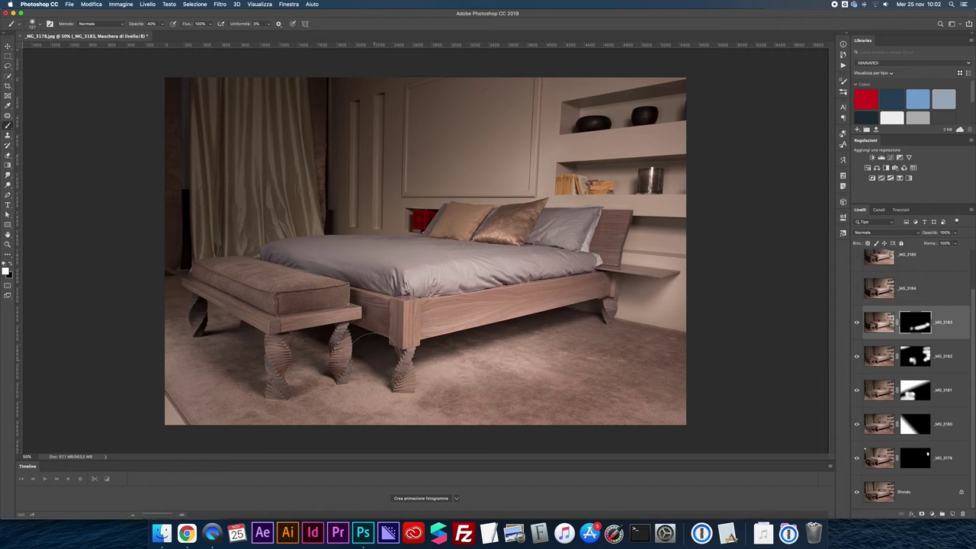
scroll(922, 318, "up", 1)
left_click(921, 319)
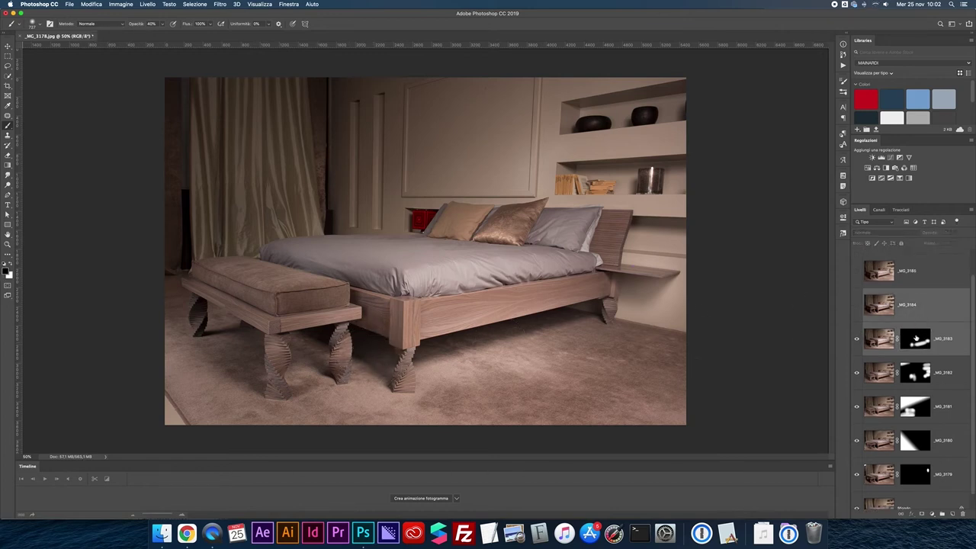
left_click(917, 337)
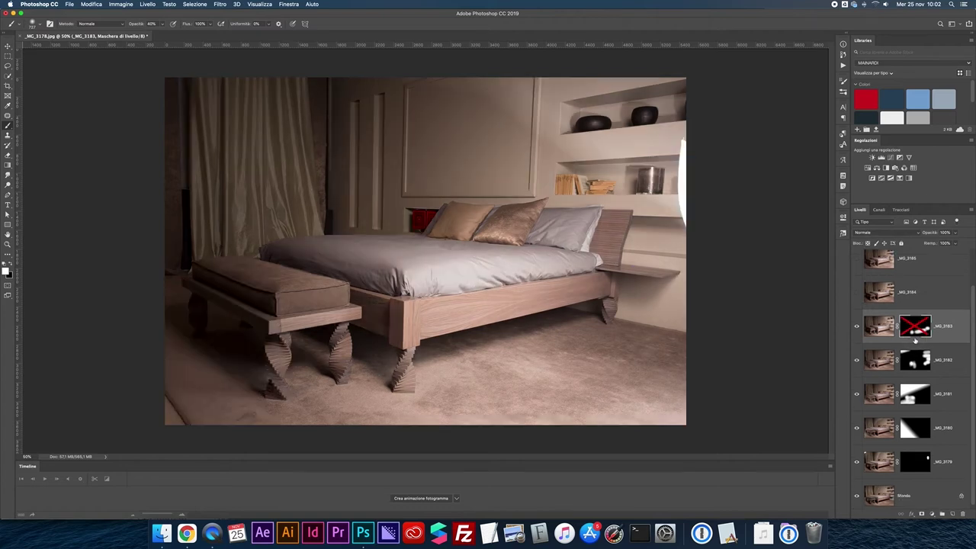
left_click(915, 340)
left_click(915, 324, "shift")
left_click(915, 324, "shift")
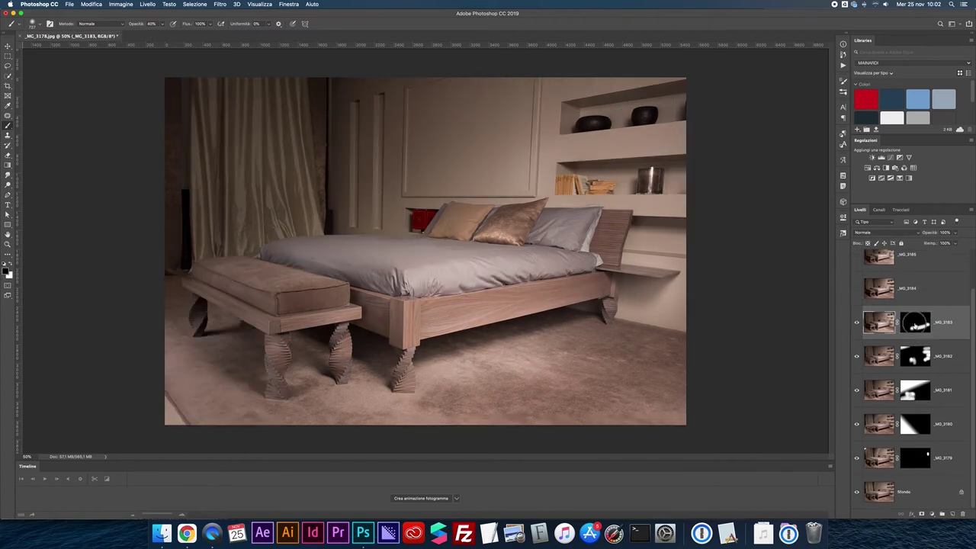
left_click(915, 325, "shift")
left_click(915, 324, "shift")
left_click(915, 324, "shift")
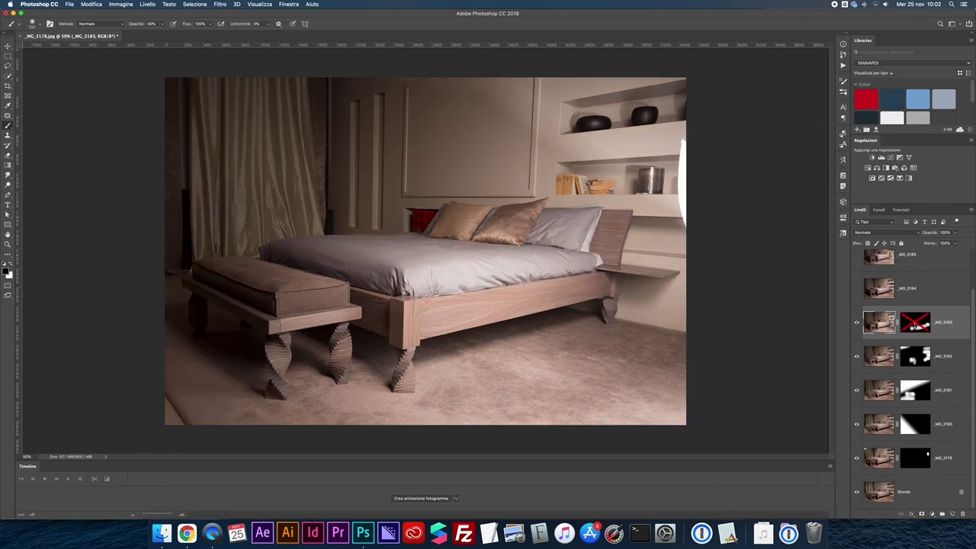
left_click(915, 324, "shift")
left_click(915, 324)
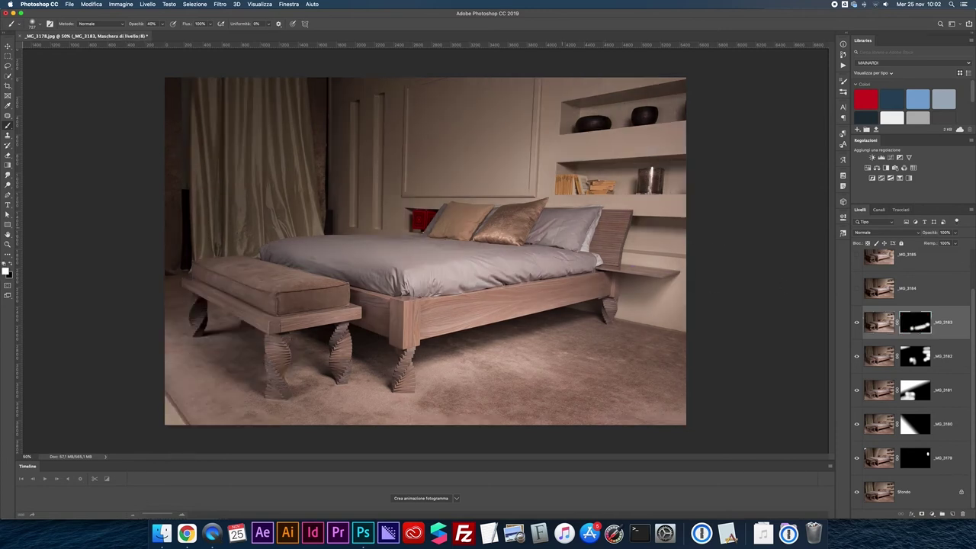
Check the contribution of _MG_3183 by hiding and showing the layer, then disabling and enabling its mask.
left_click(856, 323)
left_click(856, 323)
left_click(913, 324, "shift")
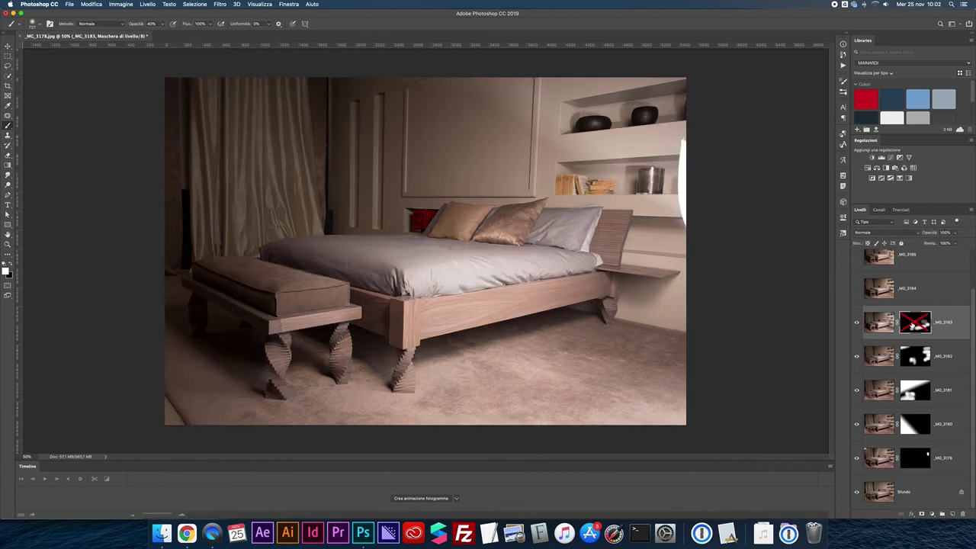
left_click(913, 324, "shift")
left_click(913, 324, "shift")
left_click(913, 324, "shift")
Compare the image with layer _MG_3184 shown and hidden, leaving it hidden.
left_click(856, 289)
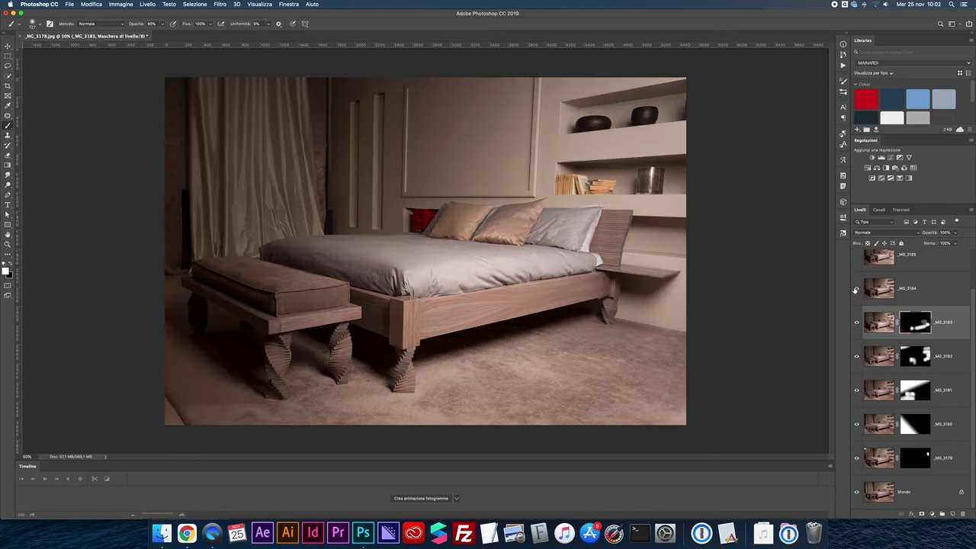
left_click(856, 289)
left_click(856, 289)
left_click(856, 289)
left_click(856, 289)
left_click(857, 290)
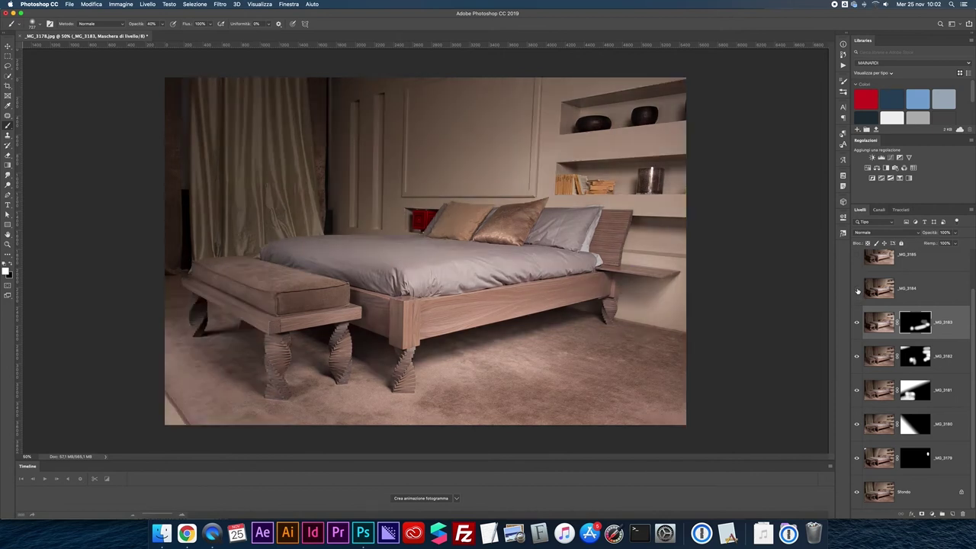
Show layer _MG_3185, add an inverted black mask and brush white at 40% opacity over the shaded carpet along the bed's underside.
scroll(870, 284, "up", 1)
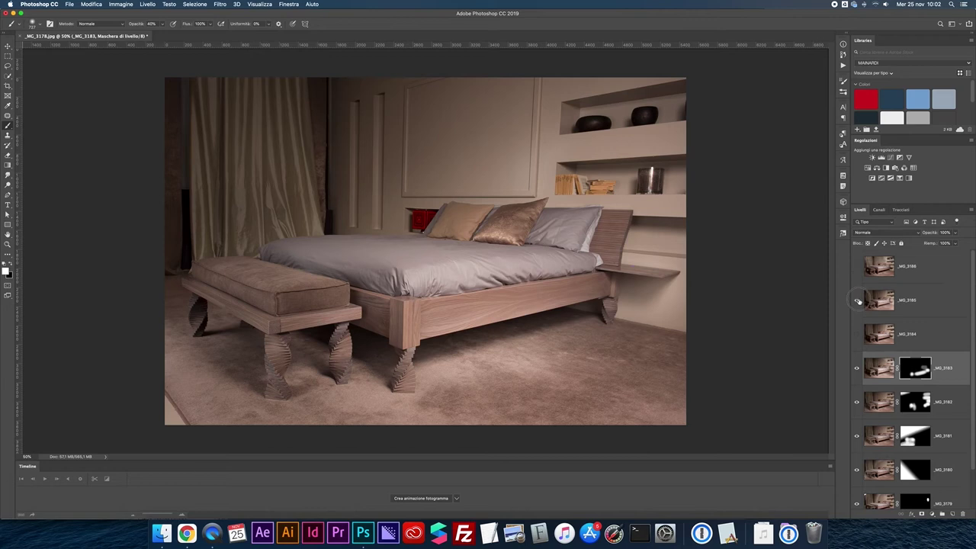
left_click(857, 300)
left_click(857, 301)
left_click(857, 301)
left_click(878, 299)
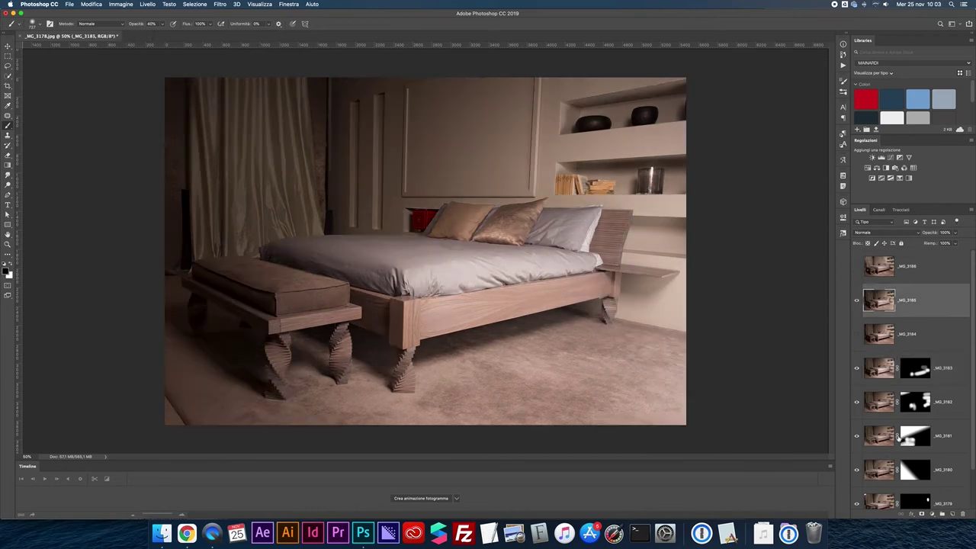
left_click(924, 515)
key("super+i")
mouse_move(634, 292)
left_mouse_down()
mouse_move(651, 296)
mouse_move(637, 298)
left_mouse_up()
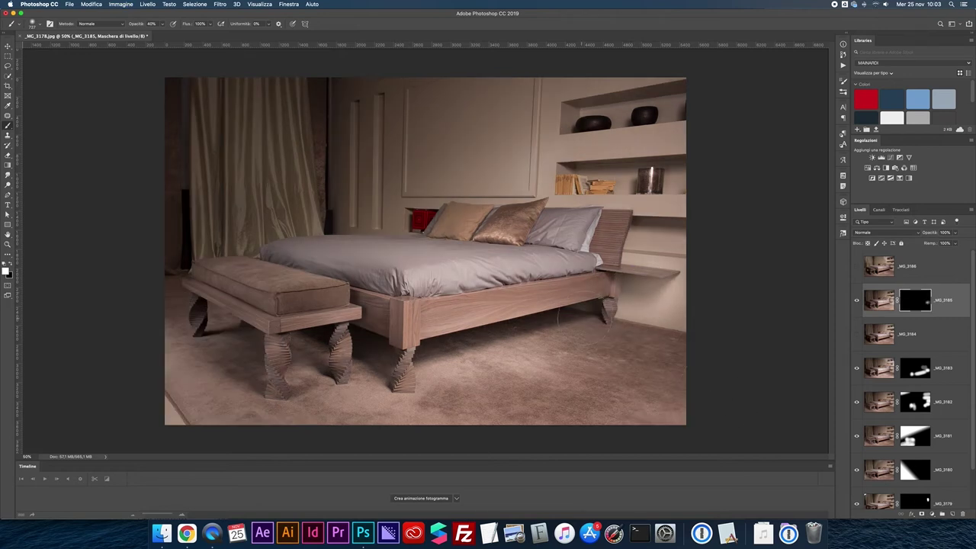
mouse_move(583, 319)
left_mouse_down()
mouse_move(570, 318)
mouse_move(591, 312)
left_mouse_up()
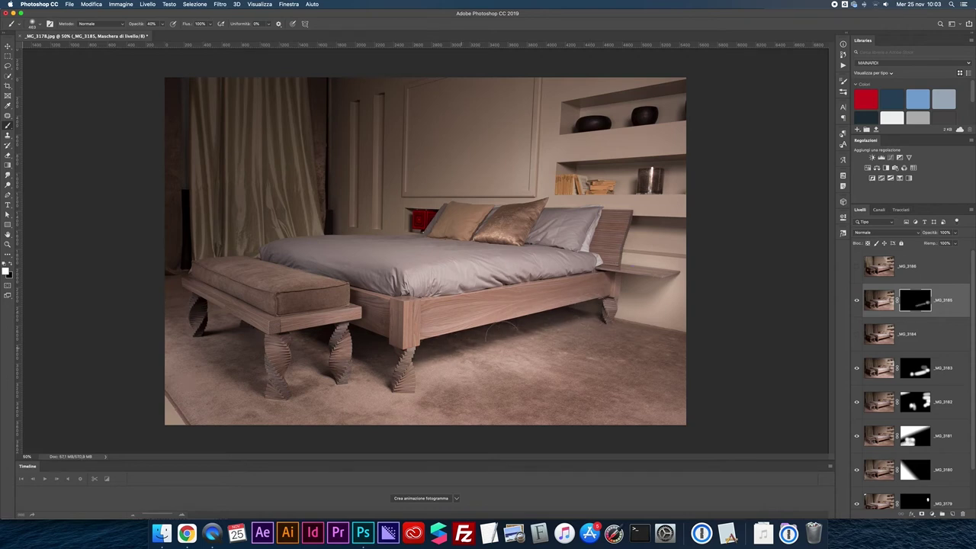
Compare the image with the _MG_3185 layer mask disabled and enabled.
left_click(910, 305, "shift")
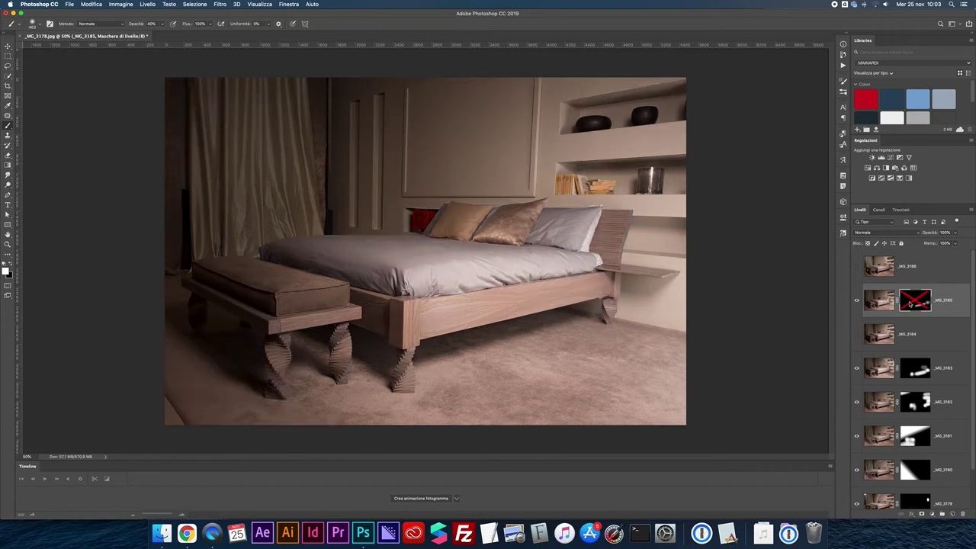
left_click(910, 304, "shift")
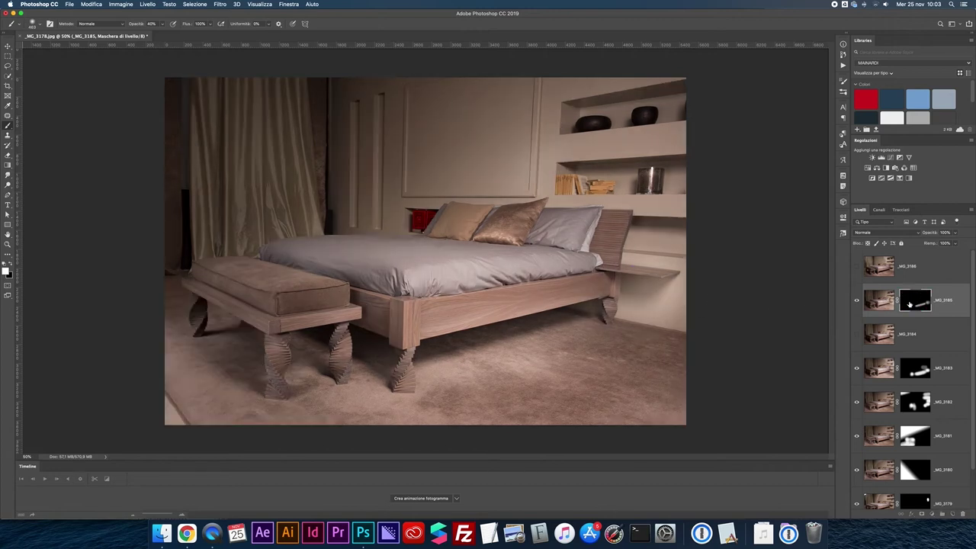
left_click(910, 304, "shift")
scroll(910, 304, "down", 1)
left_click(911, 294, "shift")
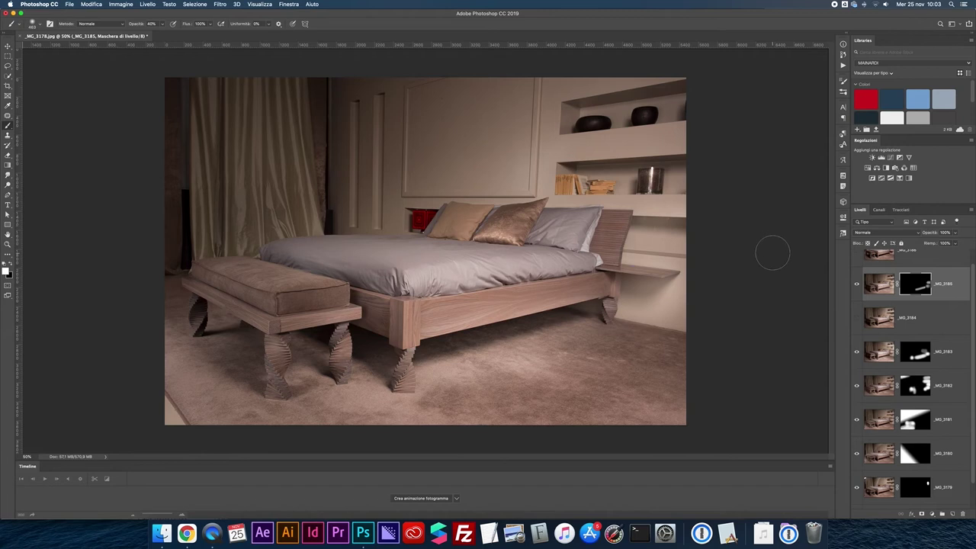
left_click(913, 289, "shift")
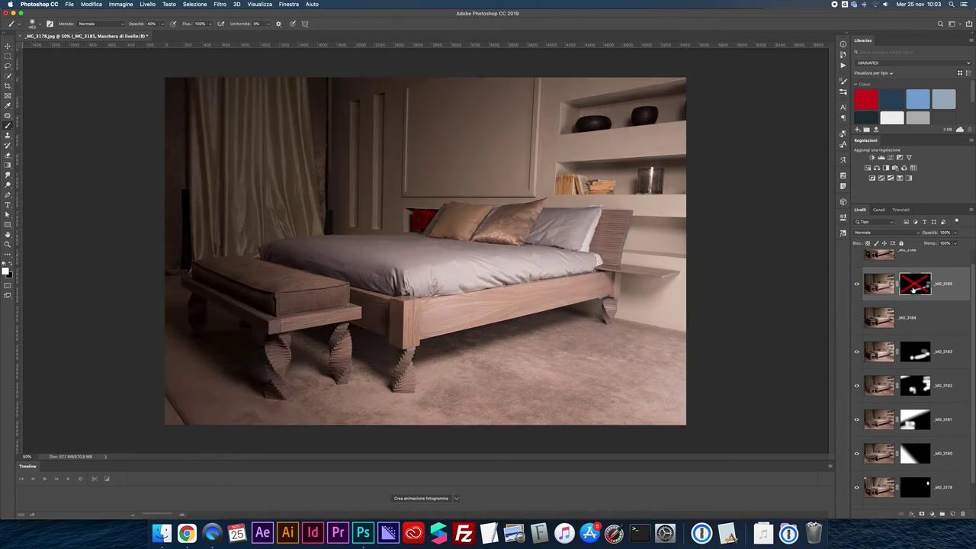
left_click(913, 289, "shift")
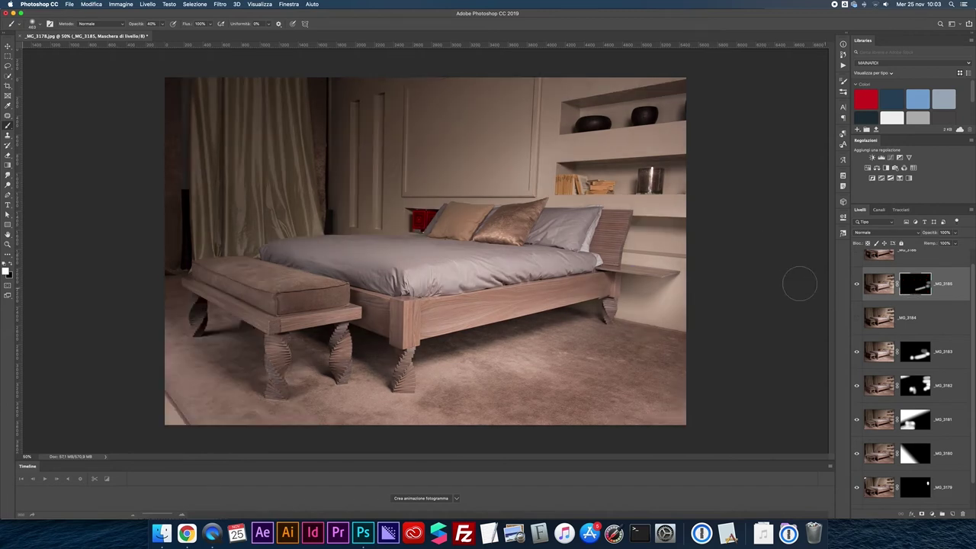
Show layer _MG_3186, add an inverted black mask and brush white at 40% opacity over the bedspread and the beige pillow.
scroll(758, 291, "up", 1)
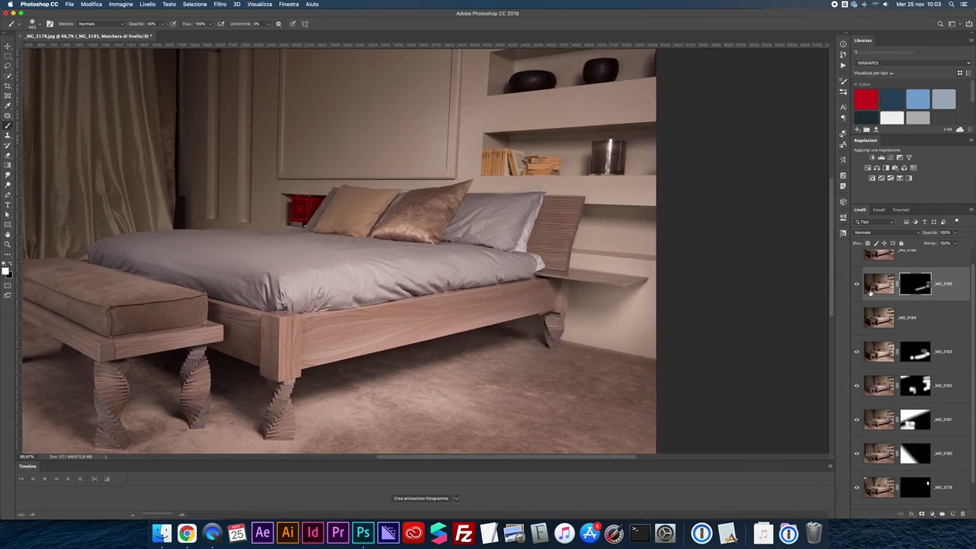
scroll(870, 291, "up", 1)
left_click(857, 267)
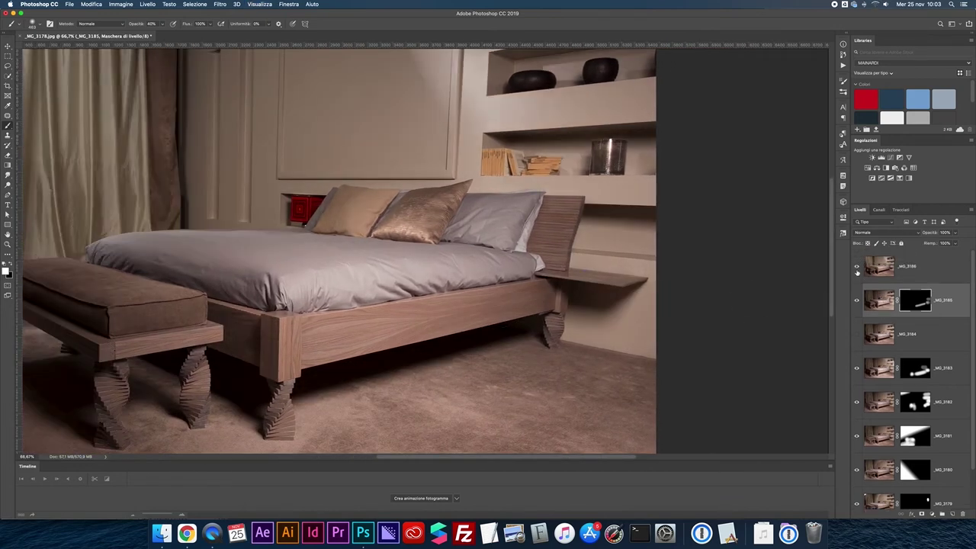
key("super+minus")
left_click(856, 267)
left_click(856, 267)
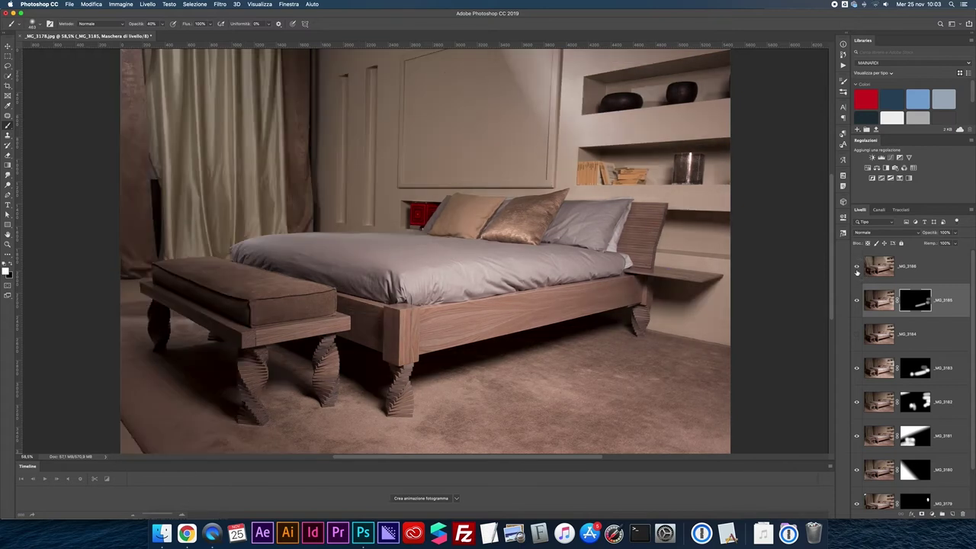
left_click(874, 272)
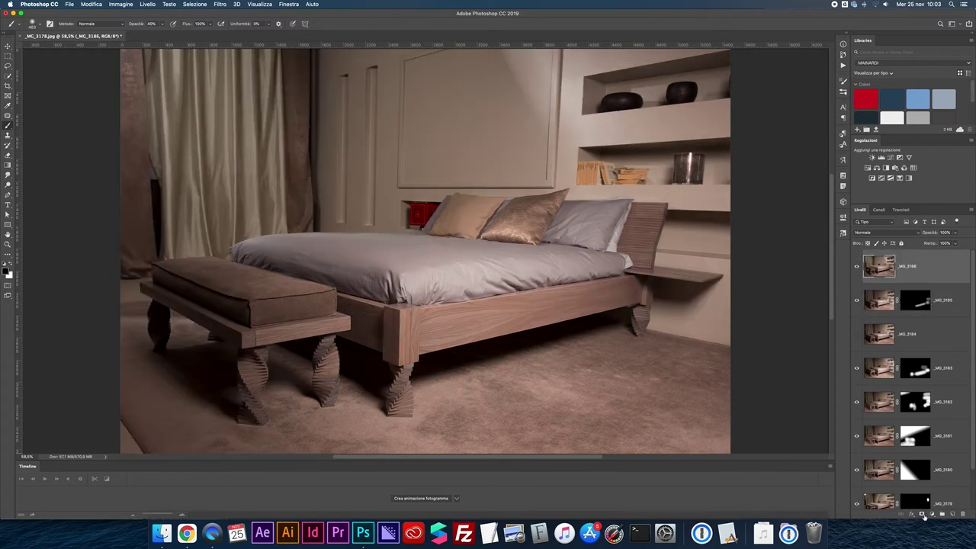
left_click(923, 515)
key("super+i")
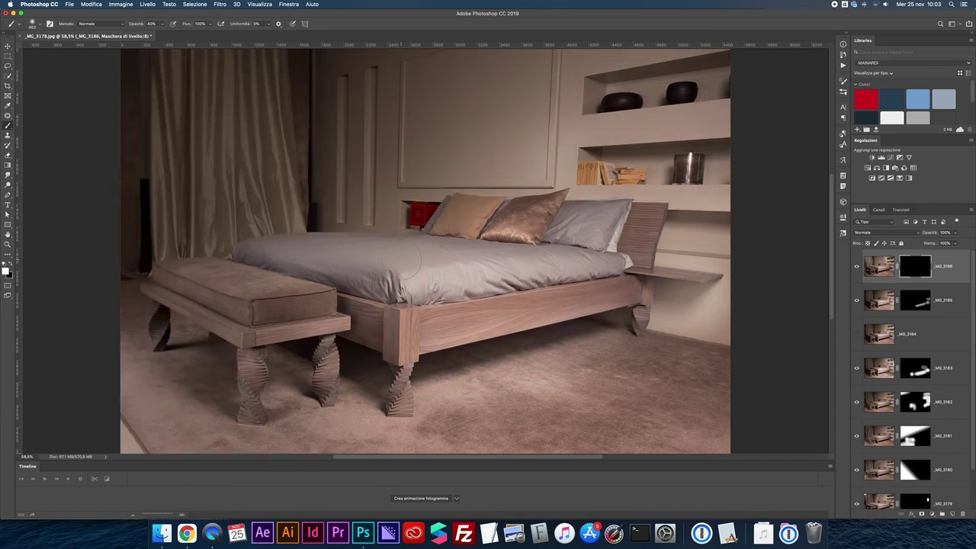
left_click_drag(356, 250, 313, 250)
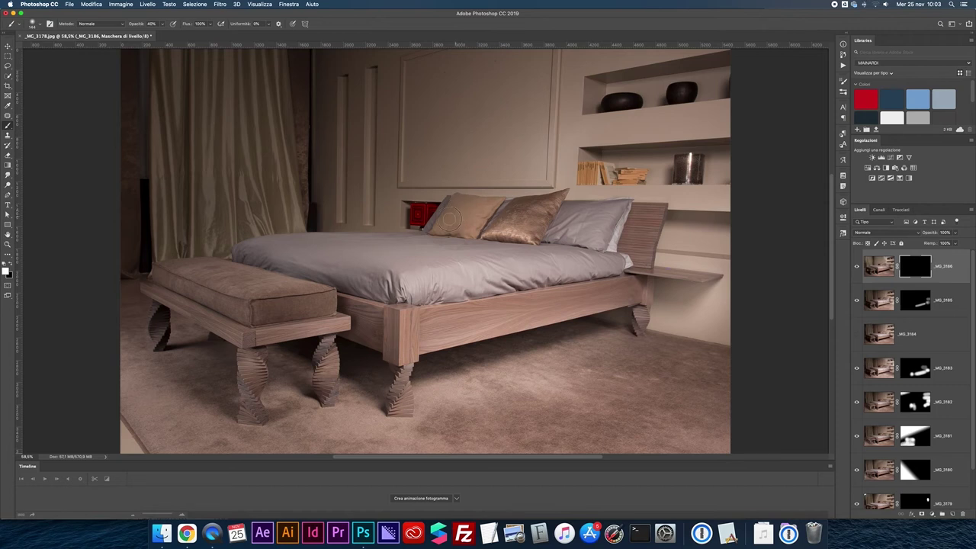
left_click_drag(457, 227, 460, 227)
Compare the image with the _MG_3186 layer mask disabled and enabled.
left_click(907, 270, "shift")
left_click(907, 270, "shift")
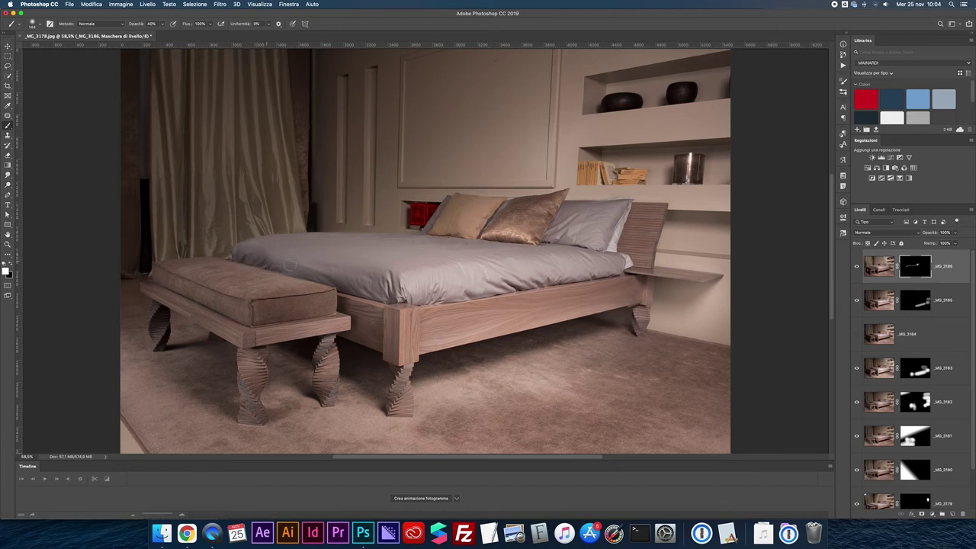
left_click(918, 267, "shift")
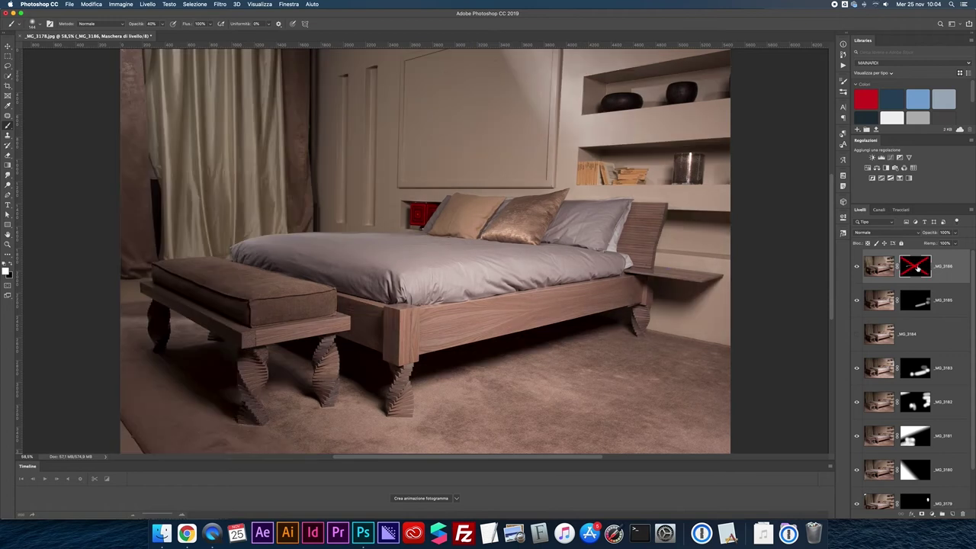
left_click(917, 267, "shift")
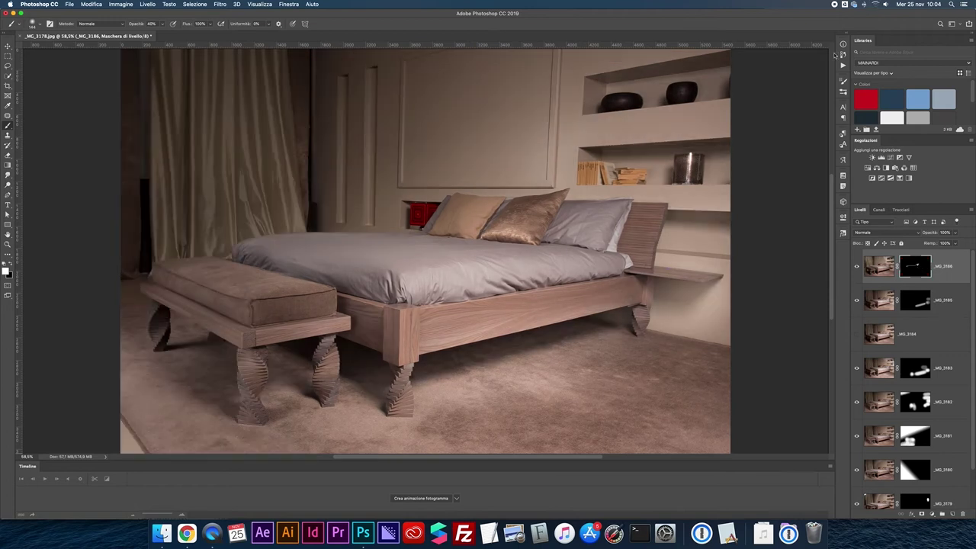
Compare the blended image with the Sfondo background layer shown on its own.
scroll(874, 299, "down", 2)
left_click(856, 494, "alt")
left_click(856, 494, "alt")
left_click(857, 494, "alt")
left_click(856, 494, "alt")
left_click(856, 494, "alt")
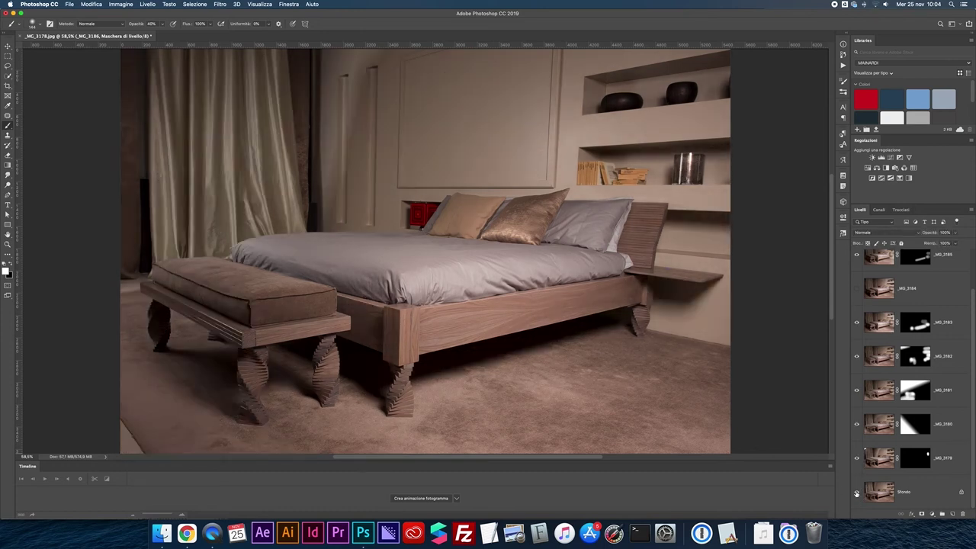
Isolate the Sfondo layer to check the original exposure against the blended result.
left_click(856, 494, "alt")
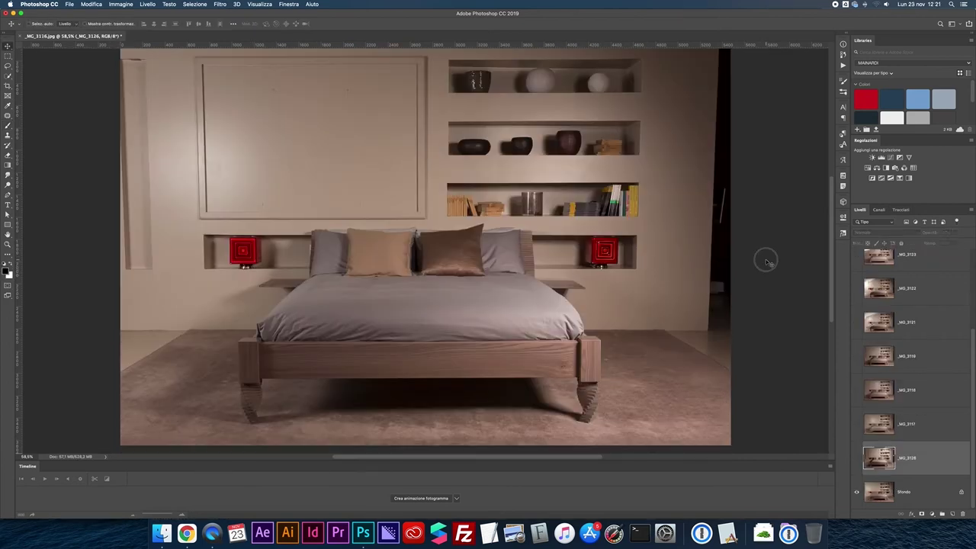
Show layer _MG_3126 above the Sfondo background and add a layer mask to it.
left_click(857, 460)
left_click(857, 459)
left_click(857, 460)
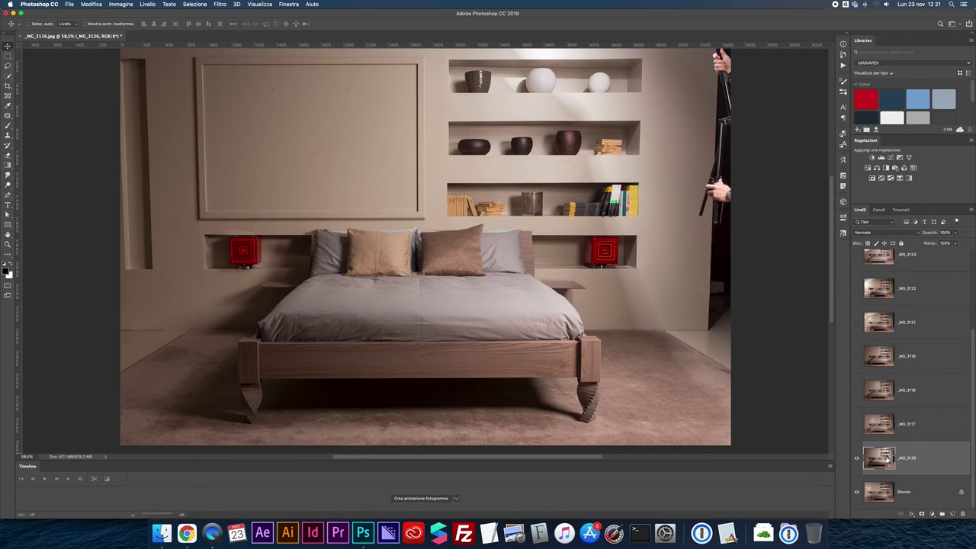
left_click(922, 516)
key("g")
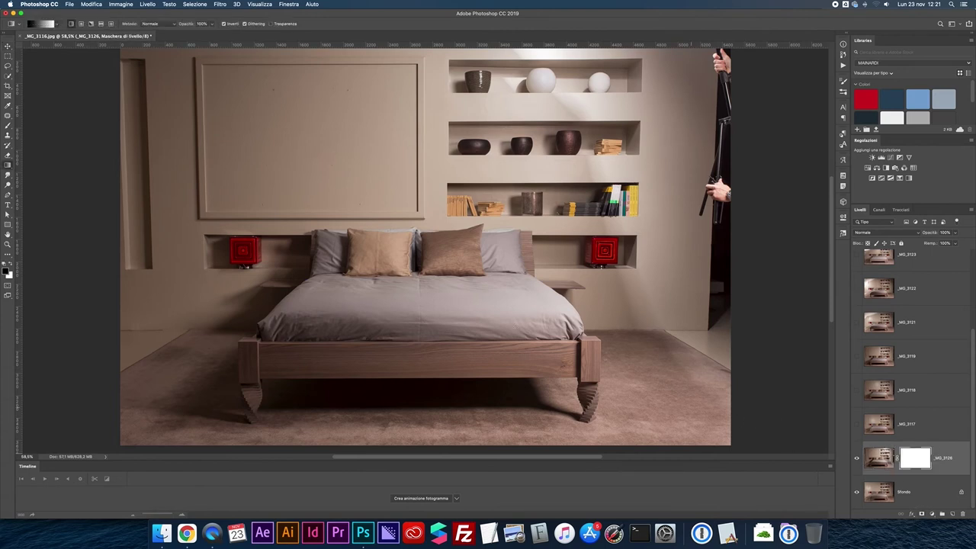
Draw a horizontal black-to-white linear gradient on the _MG_3126 mask, keeping only the left part of the room with a soft transition.
left_click_drag(339, 197, 290, 192)
left_click_drag(227, 194, 310, 196)
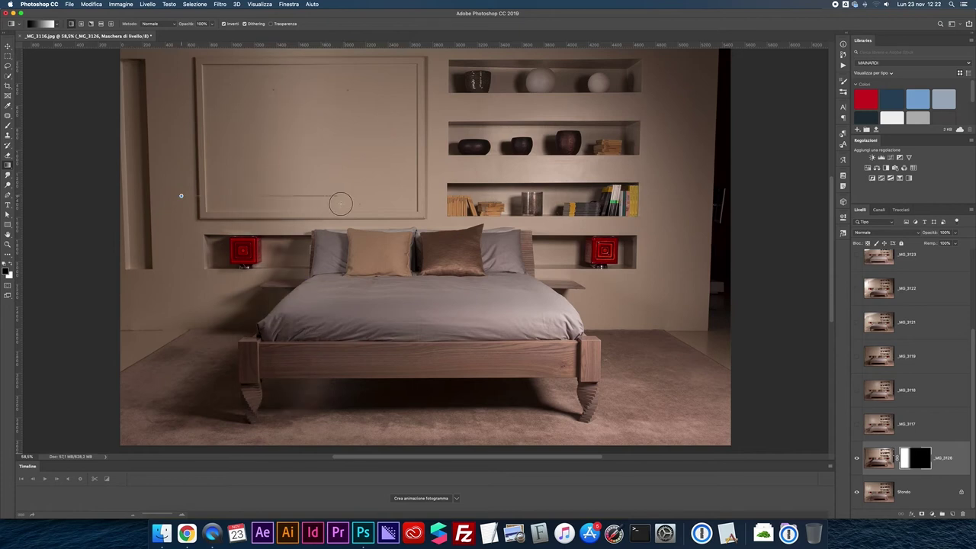
scroll(340, 202, "left", 2)
left_click_drag(222, 195, 370, 197)
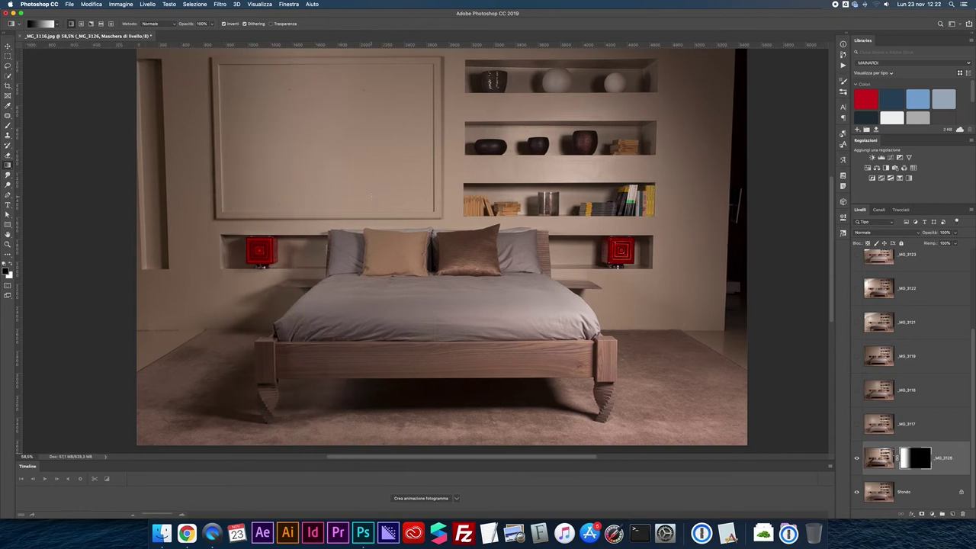
left_click_drag(283, 200, 409, 196)
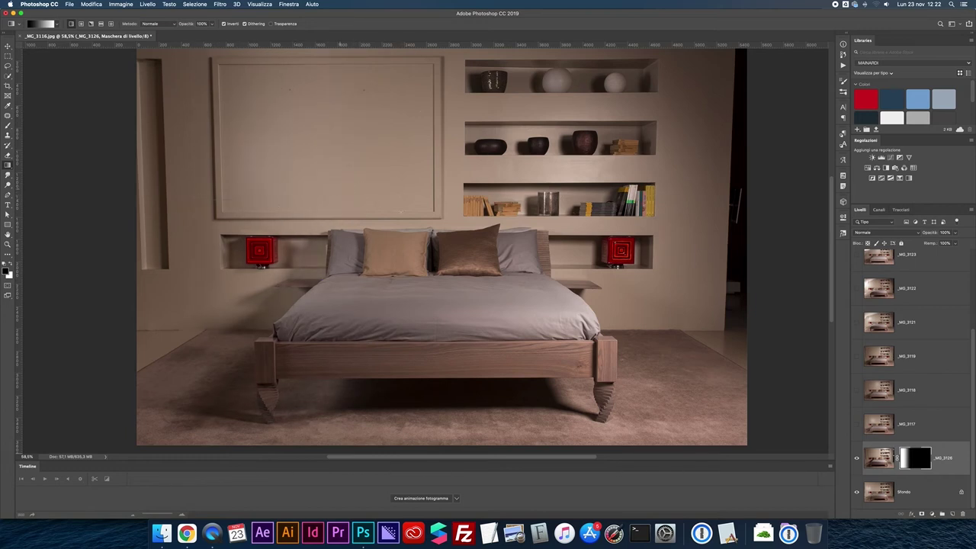
Brush black at 80% opacity on the _MG_3126 mask over the carpet beside the left bed leg and the wall below the left lamp.
key("b")
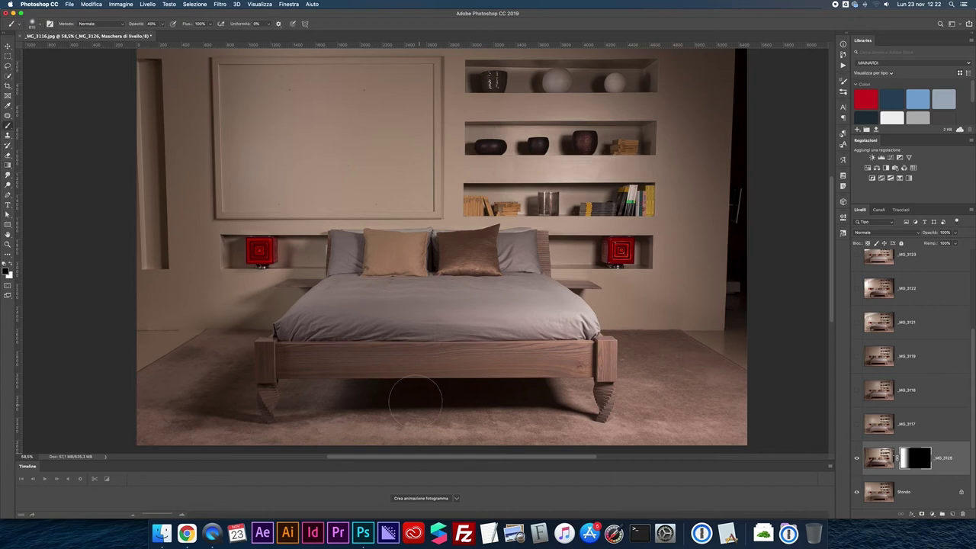
key("8")
mouse_move(295, 398)
left_mouse_down()
mouse_move(216, 397)
mouse_move(257, 364)
mouse_move(151, 359)
mouse_move(215, 371)
mouse_move(218, 384)
mouse_move(198, 410)
mouse_move(245, 445)
left_mouse_up()
mouse_move(255, 356)
left_mouse_down()
mouse_move(139, 373)
mouse_move(267, 360)
left_mouse_up()
mouse_move(270, 314)
left_mouse_down()
mouse_move(293, 308)
mouse_move(305, 271)
mouse_move(282, 252)
mouse_move(240, 257)
left_mouse_up()
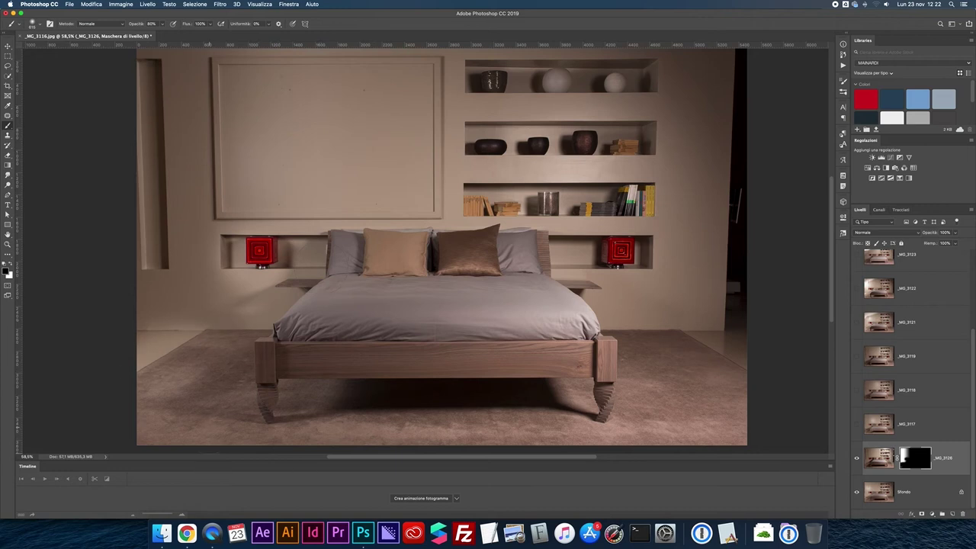
mouse_move(199, 318)
left_mouse_down()
mouse_move(158, 321)
mouse_move(213, 321)
left_mouse_up()
key("x")
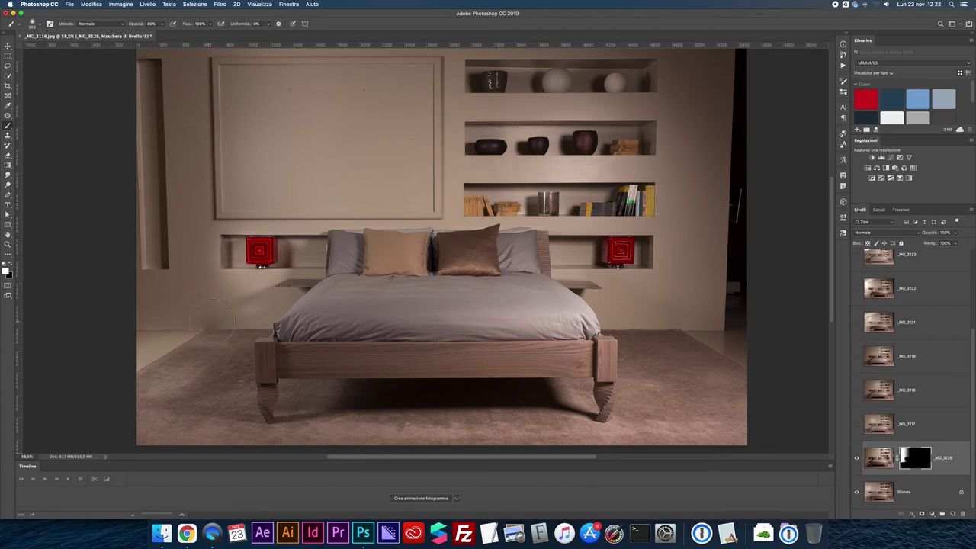
key("super+z")
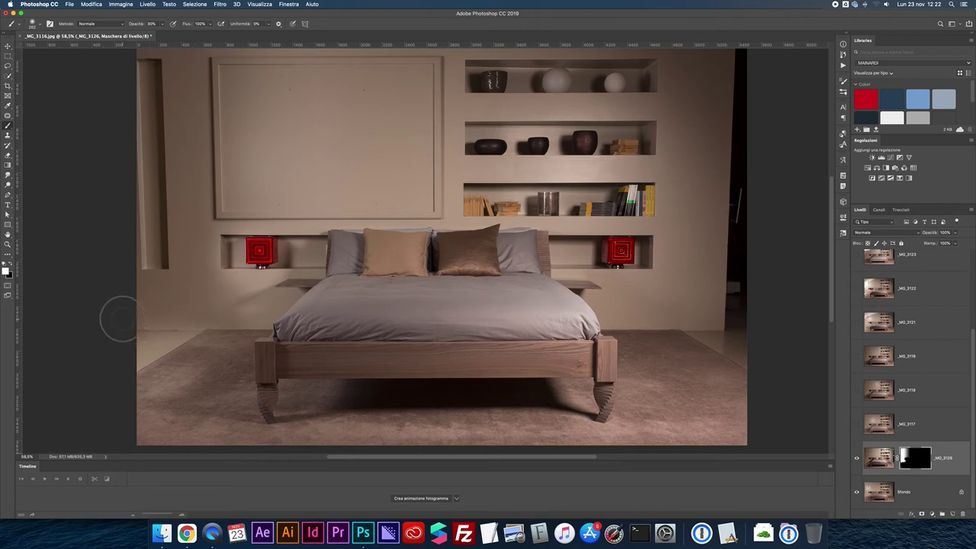
Compare the image with layer _MG_3126 hidden and shown.
left_click(855, 459)
left_click(855, 459)
scroll(855, 459, "right", 2)
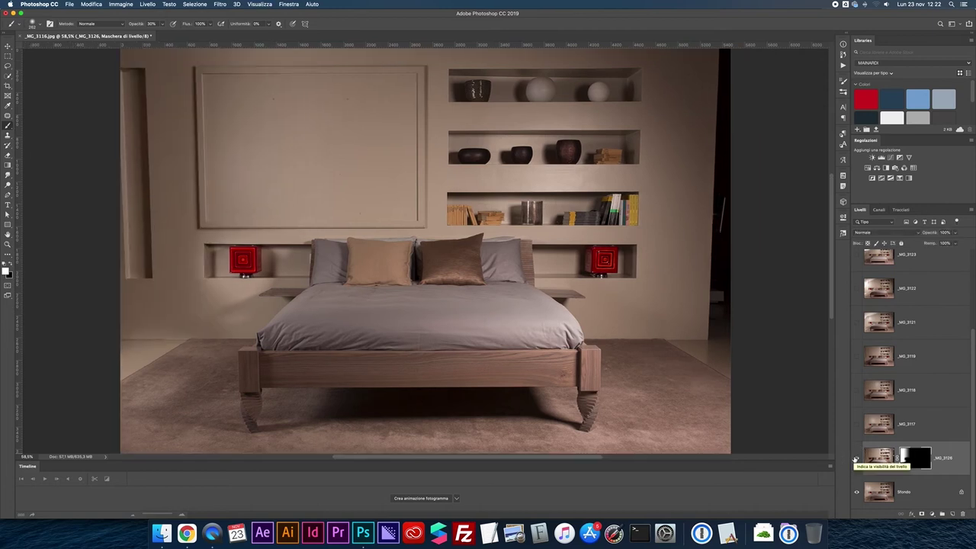
left_click(856, 458)
left_click(855, 458)
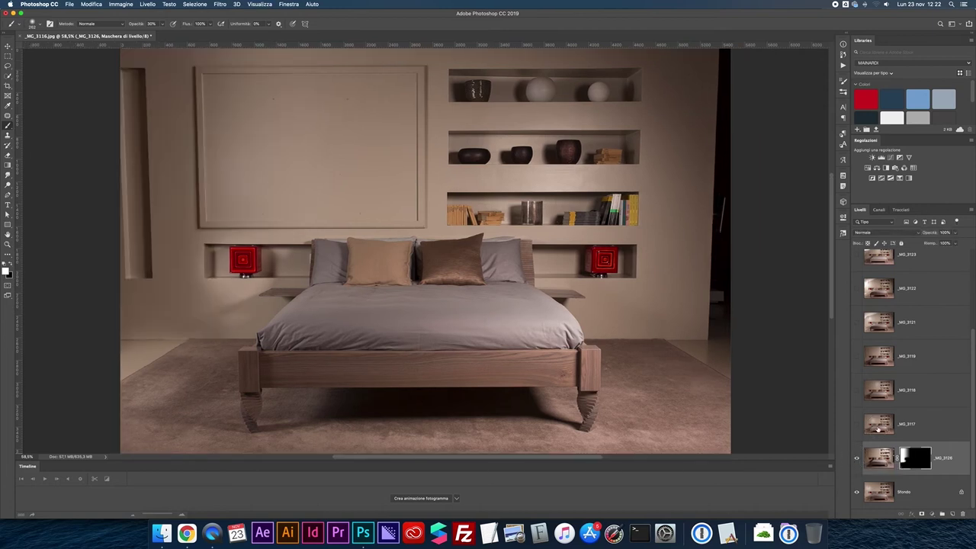
Compare the image with layer _MG_3117 shown and hidden to examine its lighting on the bed.
left_click(878, 429)
left_click(856, 427)
left_click(857, 427)
left_click(856, 427)
left_click(856, 427)
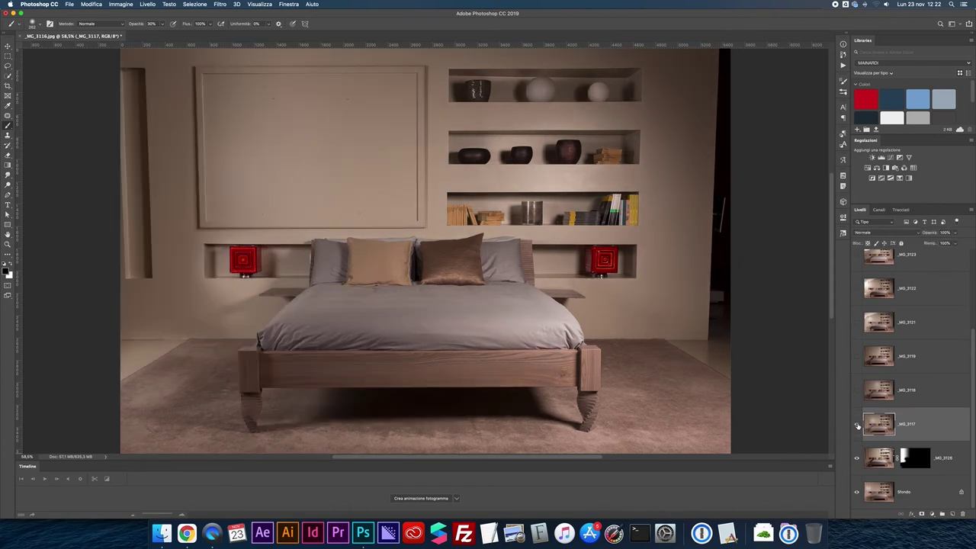
left_click(856, 427)
left_click(857, 427)
left_click(856, 427)
left_click(856, 427)
left_click(856, 427)
left_click(857, 425)
Show layer _MG_3117 and add an inverted black layer mask to it.
left_click(856, 425)
left_click(920, 514)
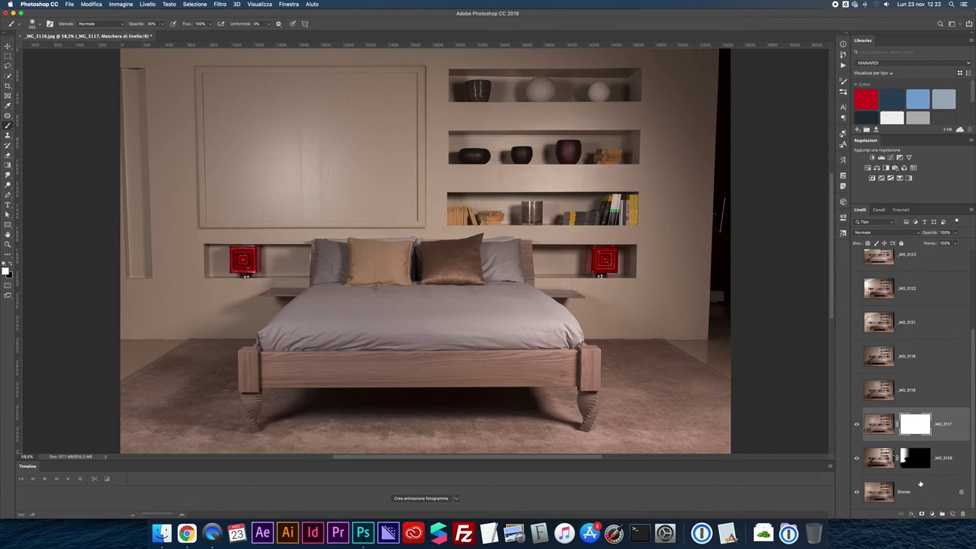
key("super+i")
Brush white at 30% opacity on the _MG_3117 mask over the bed's left corner post and its carved leg.
key("super+plus")
key("super+plus")
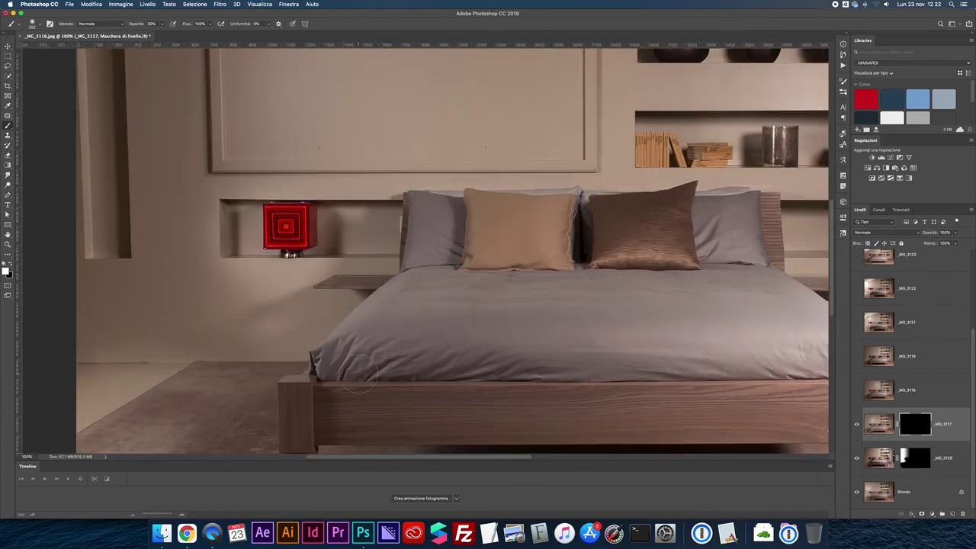
scroll(358, 379, "up", 5)
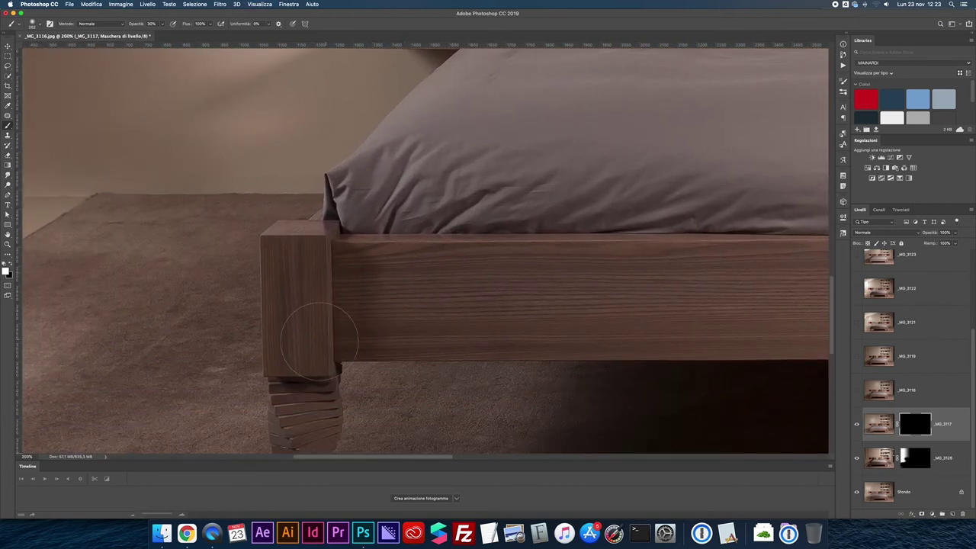
mouse_move(305, 262)
left_mouse_down()
mouse_move(371, 272)
mouse_move(360, 328)
mouse_move(385, 335)
mouse_move(340, 337)
mouse_move(350, 353)
left_mouse_up()
scroll(361, 333, "down", 2)
scroll(360, 333, "left", 3)
scroll(363, 396, "down", 2)
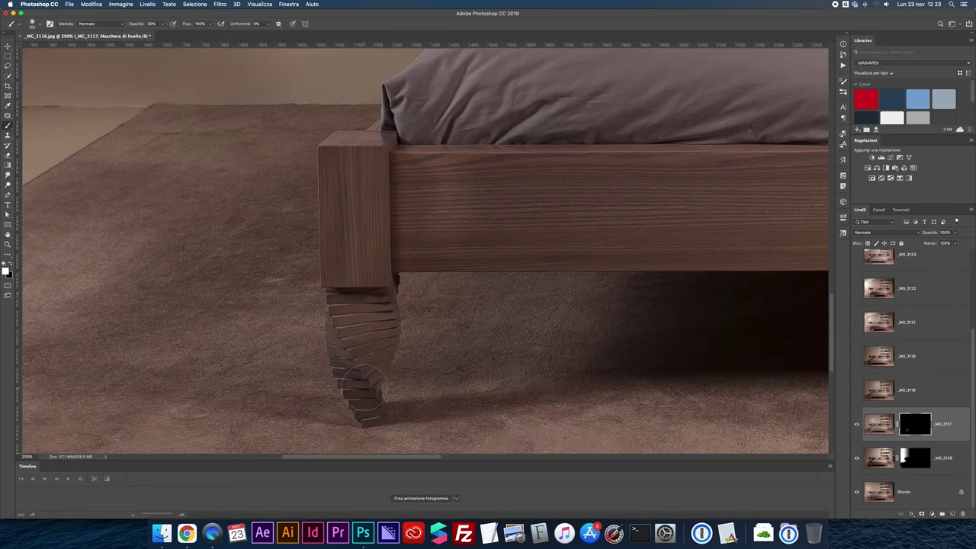
left_click(364, 401)
left_click_drag(366, 401, 352, 403)
key("x")
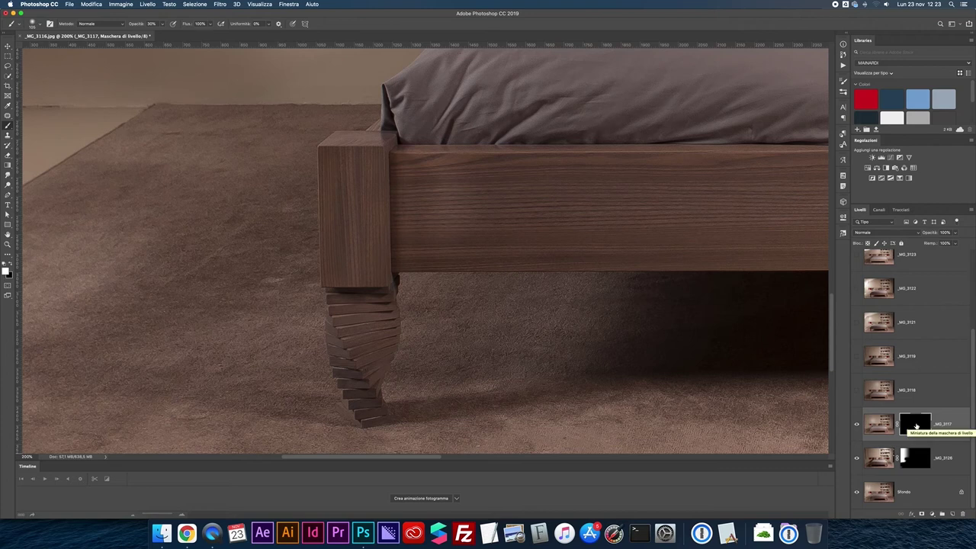
mouse_move(345, 393)
left_mouse_down()
mouse_move(368, 411)
mouse_move(349, 341)
mouse_move(350, 289)
mouse_move(360, 367)
mouse_move(376, 311)
mouse_move(369, 292)
mouse_move(369, 332)
mouse_move(349, 281)
mouse_move(337, 166)
mouse_move(371, 160)
mouse_move(369, 296)
mouse_move(348, 303)
mouse_move(355, 333)
mouse_move(378, 311)
mouse_move(379, 347)
mouse_move(364, 356)
mouse_move(354, 330)
mouse_move(366, 408)
mouse_move(347, 319)
mouse_move(366, 404)
mouse_move(361, 346)
left_mouse_up()
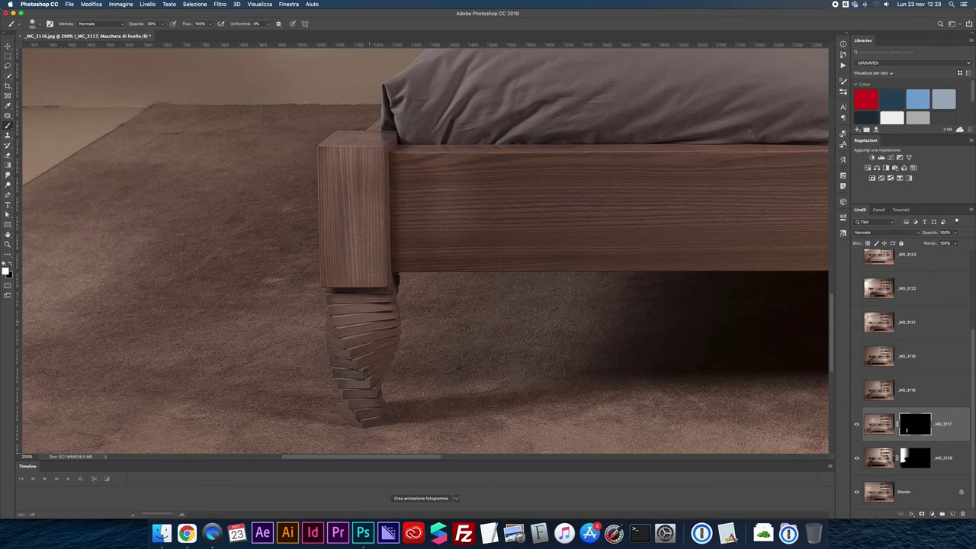
Inspect the _MG_3117 mask on its own, and compare the image with the layer and its mask switched off and on.
left_click(919, 431, "alt")
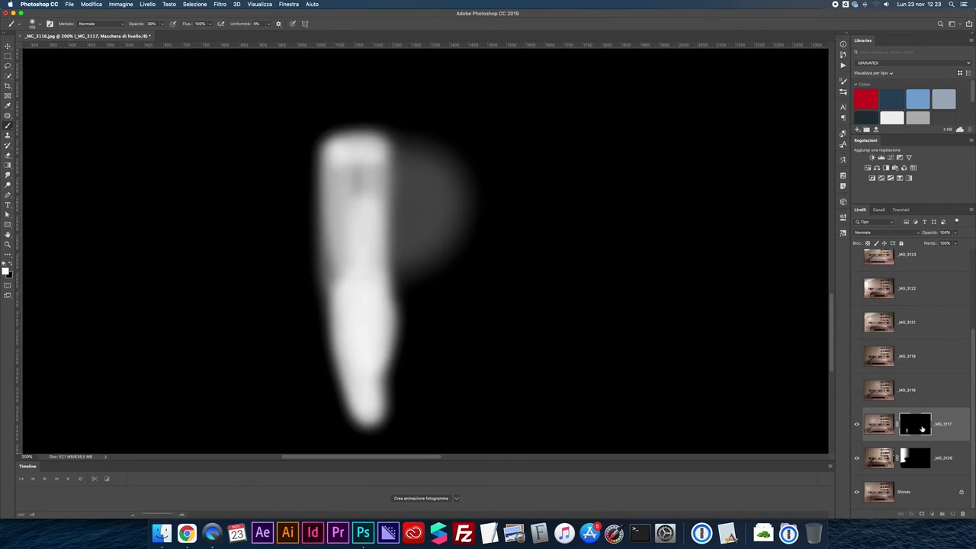
left_click(919, 431, "alt")
left_click(857, 425)
left_click(857, 424)
left_click(908, 426, "shift")
left_click(908, 425, "shift")
Brush white at 50% opacity on the _MG_3117 mask along the bed's front rail and compare the image with the mask disabled and enabled.
key("super+minus")
key("super+minus")
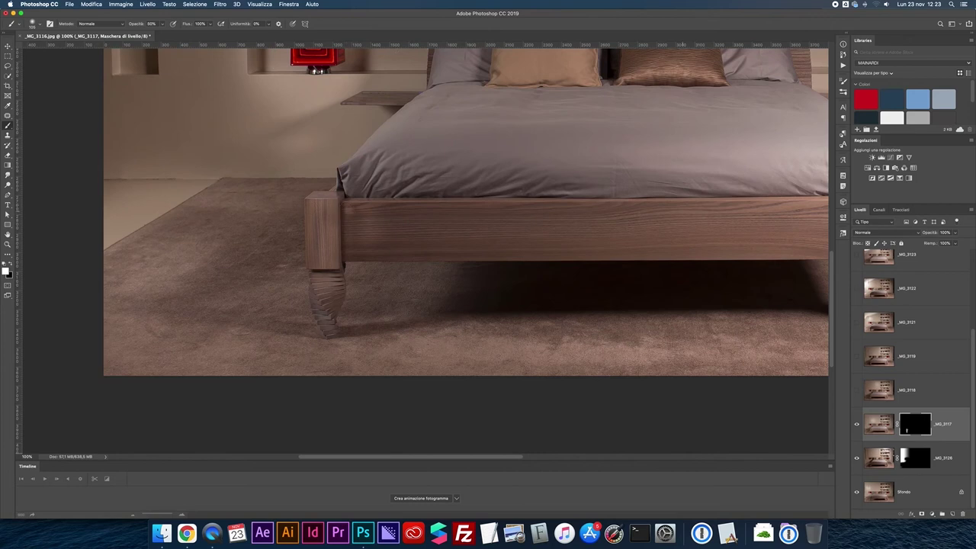
left_click_drag(356, 210, 645, 210)
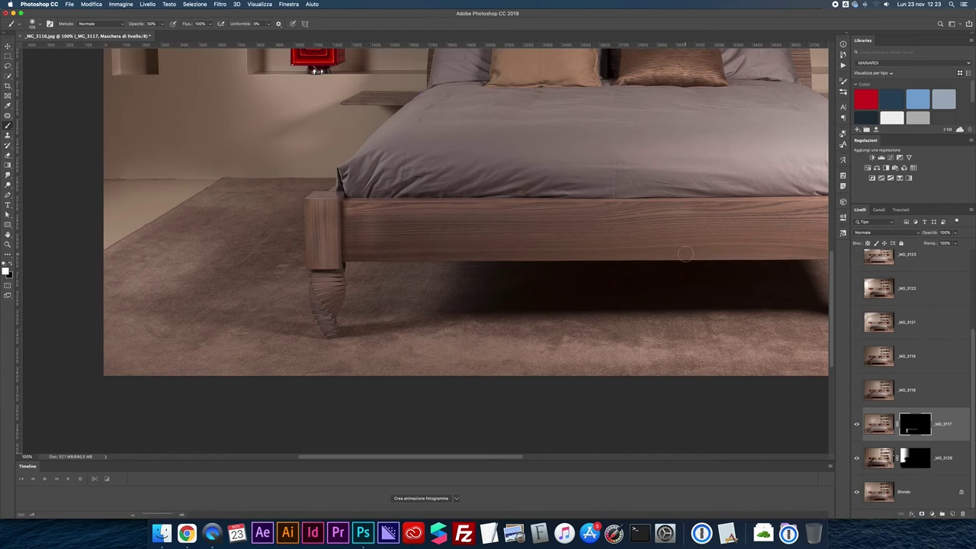
left_click_drag(685, 252, 348, 251)
mouse_move(349, 216)
left_mouse_down()
mouse_move(640, 218)
mouse_move(668, 220)
mouse_move(676, 234)
mouse_move(537, 247)
mouse_move(355, 238)
mouse_move(369, 225)
mouse_move(614, 219)
mouse_move(666, 227)
mouse_move(597, 240)
mouse_move(361, 236)
mouse_move(637, 228)
mouse_move(366, 232)
mouse_move(472, 234)
left_mouse_up()
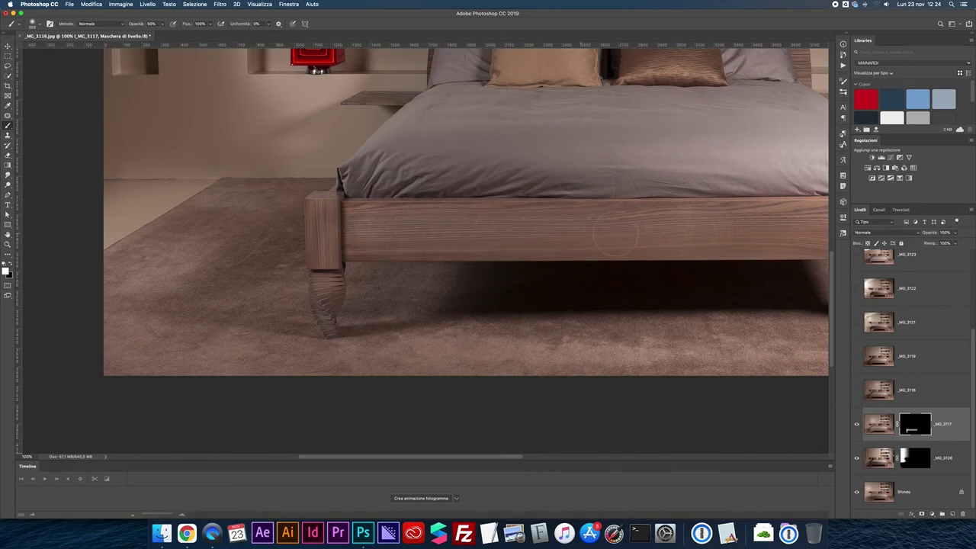
mouse_move(396, 224)
left_mouse_down()
mouse_move(368, 223)
mouse_move(363, 240)
mouse_move(362, 219)
mouse_move(453, 223)
left_mouse_up()
left_click(912, 430, "shift")
left_click(911, 430, "shift")
Brush white at 50% opacity on the _MG_3117 mask along the bedspread's lower edge, checking the image with the mask disabled and enabled.
mouse_move(358, 184)
left_mouse_down()
mouse_move(559, 200)
mouse_move(553, 239)
left_mouse_up()
left_click_drag(377, 187, 511, 191)
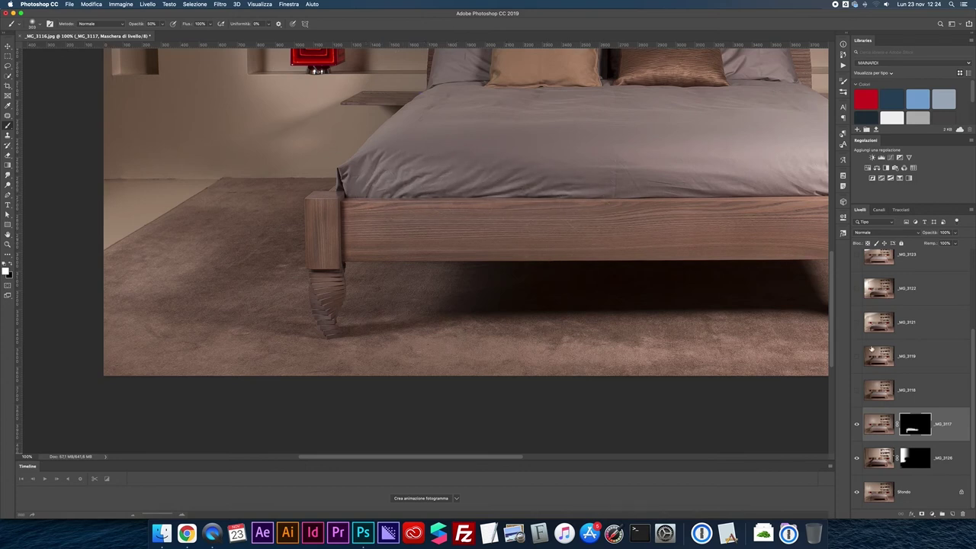
left_click(915, 427, "shift")
left_click(915, 428, "shift")
left_click_drag(363, 184, 360, 182)
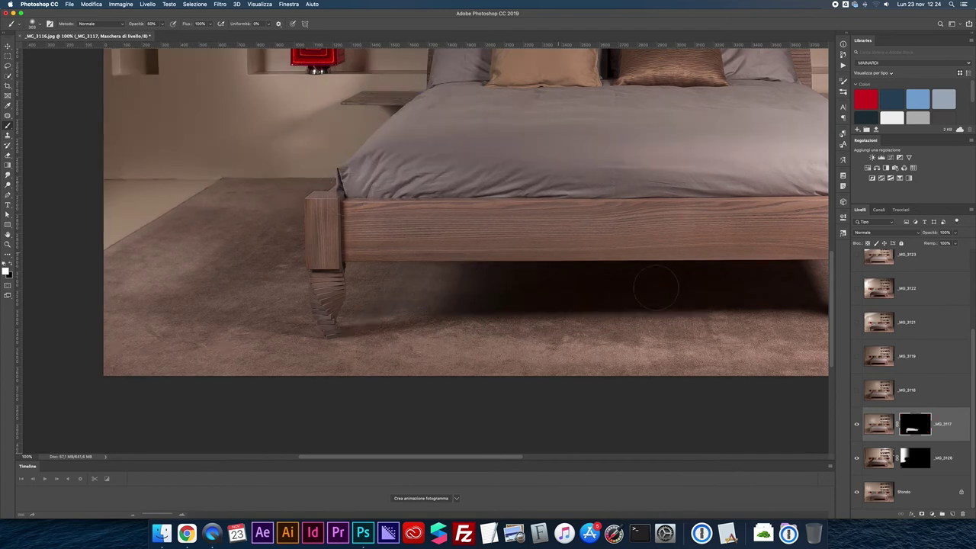
left_click(910, 430, "shift")
left_click(910, 430, "shift")
Compare the whole bed with the _MG_3117 layer mask disabled and enabled.
scroll(596, 296, "up", 3)
scroll(595, 301, "right", 3)
left_click(923, 425, "shift")
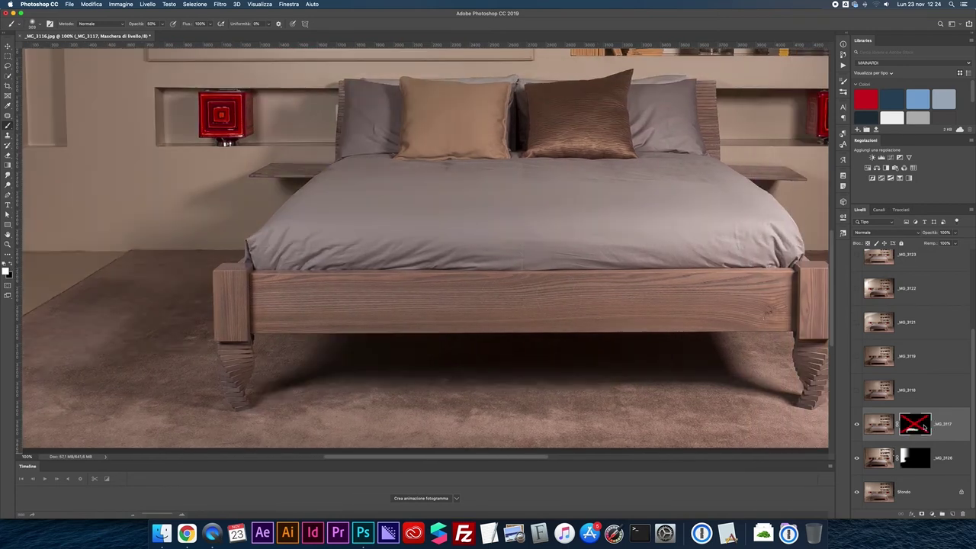
left_click(924, 428, "shift")
left_click(924, 428, "shift")
left_click(915, 425, "shift")
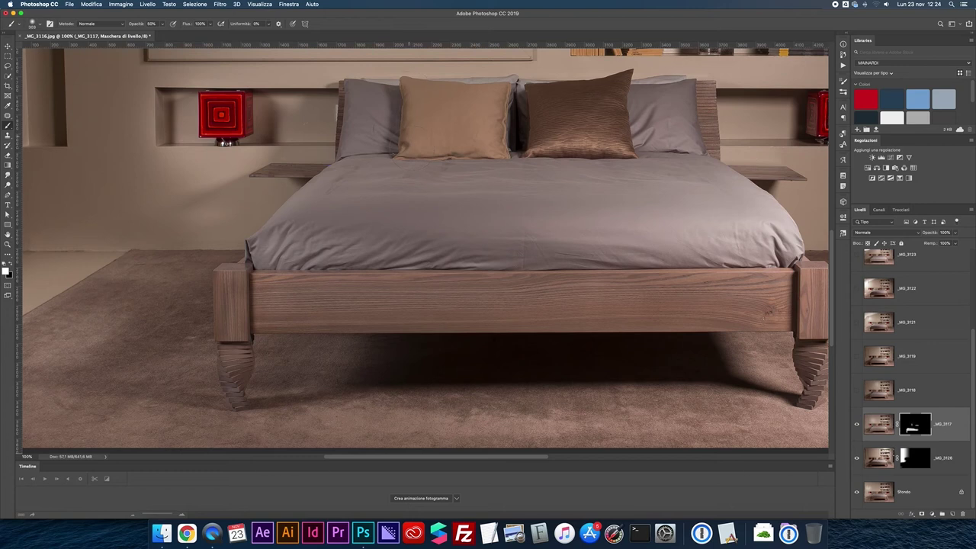
left_click(912, 426, "shift")
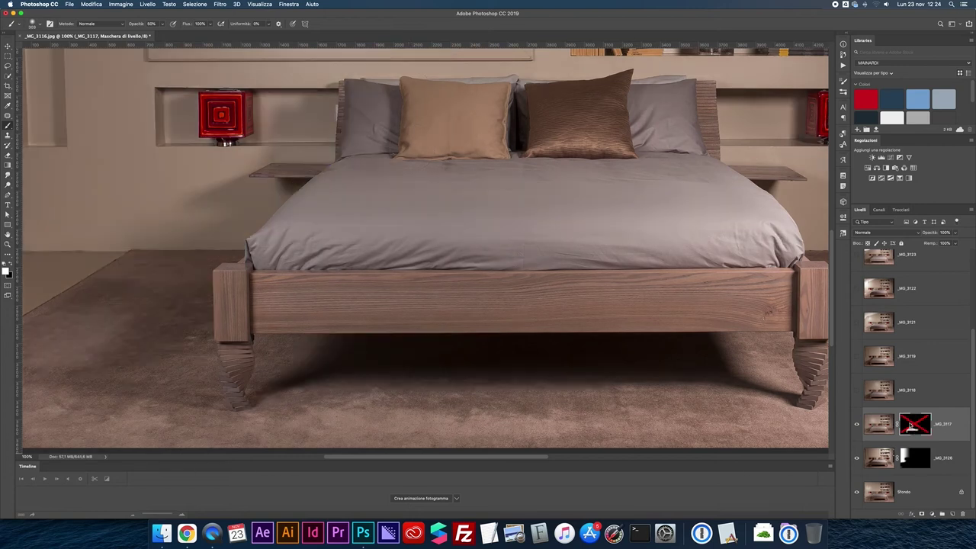
left_click(911, 425, "shift")
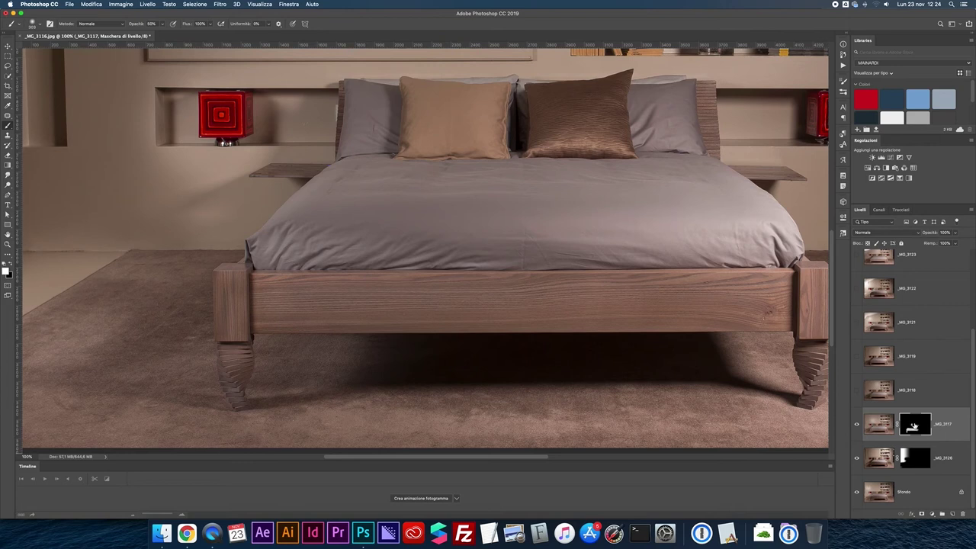
left_click(912, 426, "shift")
left_click(913, 426, "shift")
left_click(914, 425, "shift")
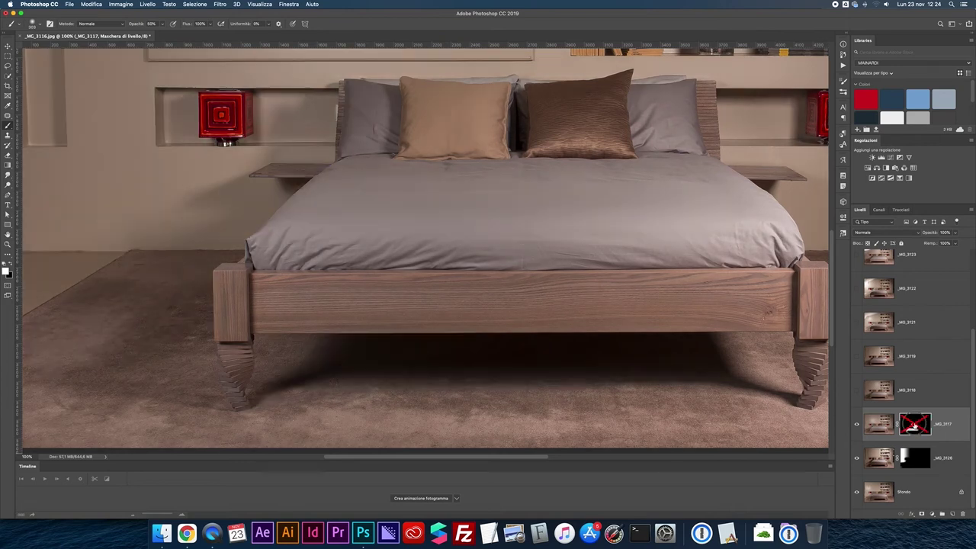
left_click(914, 426, "shift")
scroll(700, 351, "right", 5)
left_click(913, 426, "shift")
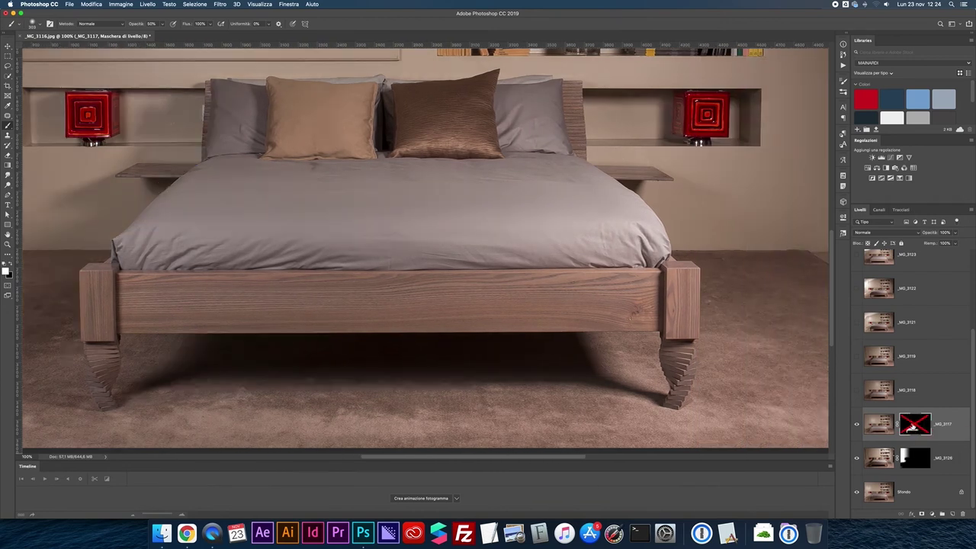
left_click(913, 426, "shift")
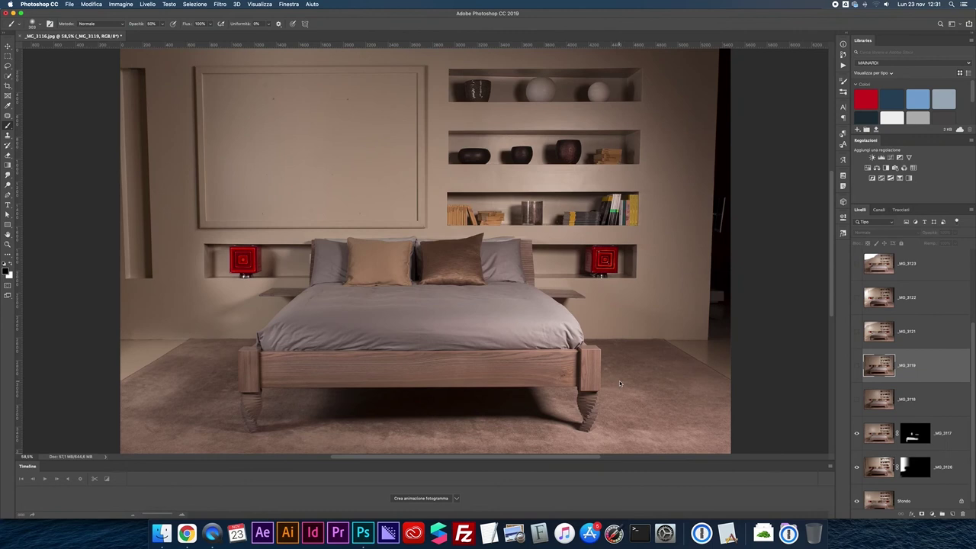
Show layer _MG_3119 and add a layer mask to it.
left_click(747, 318)
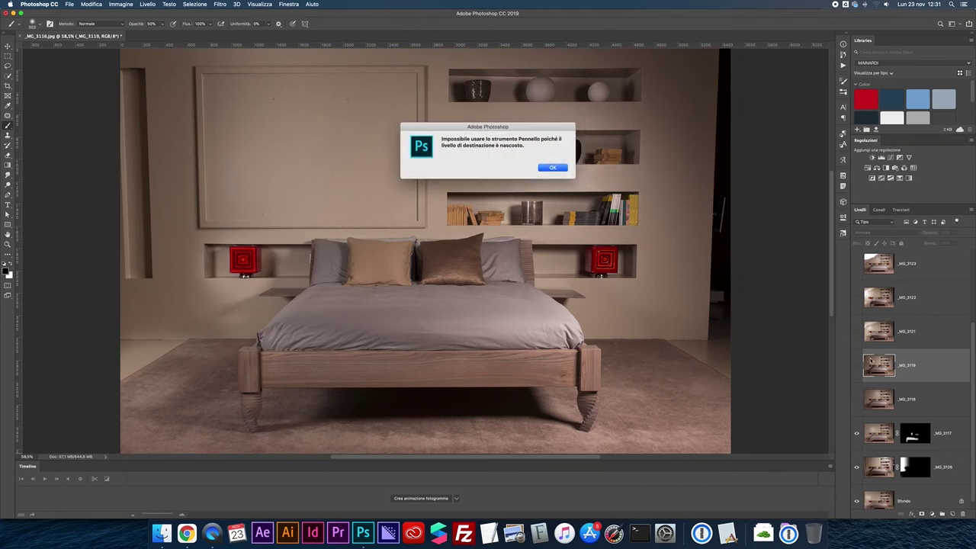
left_click(550, 167)
left_click(857, 366)
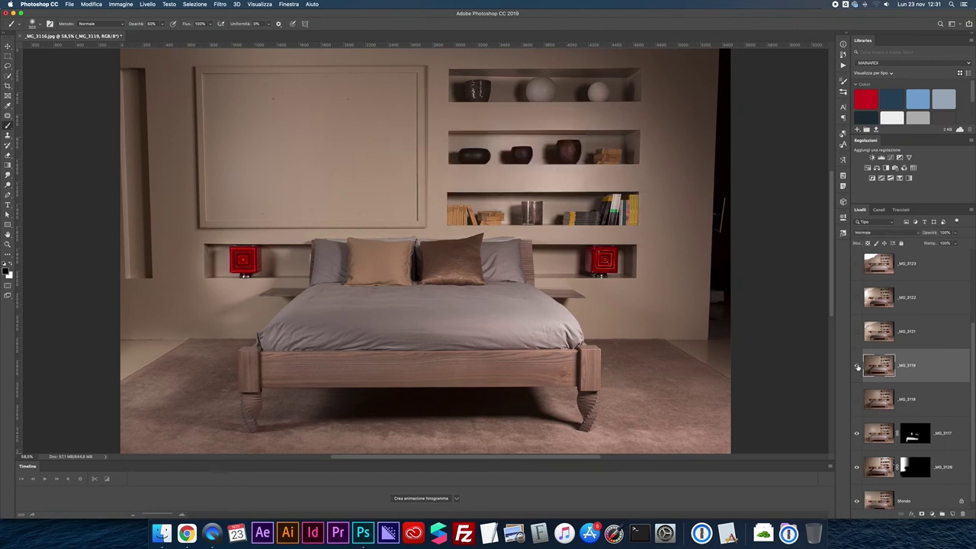
left_click(922, 514)
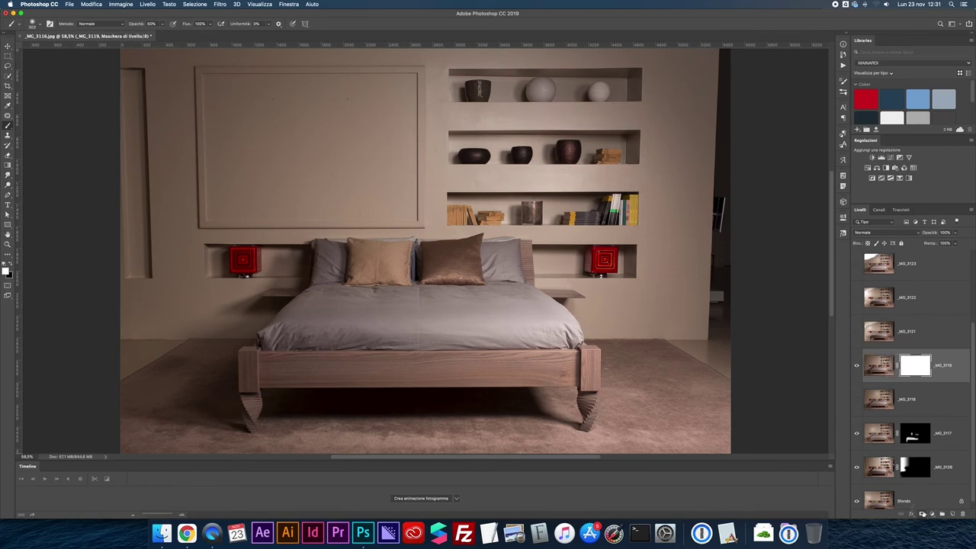
Invert the _MG_3119 mask to black and brush white at 50% opacity over the gap between the two central cushions.
key("super+i")
key("super+plus")
key("super+plus")
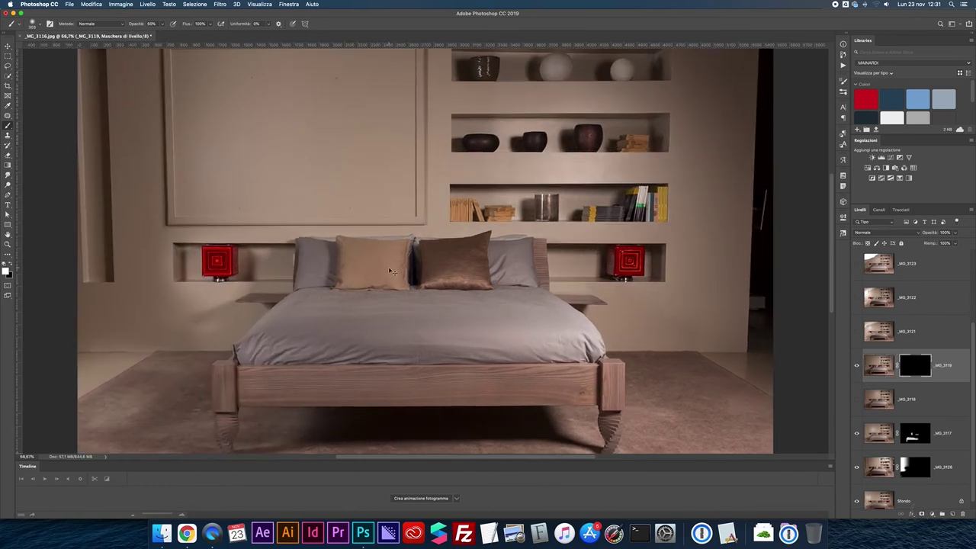
key("super+plus")
mouse_move(404, 284)
left_mouse_down()
mouse_move(337, 287)
mouse_move(394, 282)
mouse_move(393, 338)
mouse_move(393, 241)
mouse_move(393, 337)
mouse_move(390, 235)
mouse_move(390, 334)
mouse_move(391, 235)
mouse_move(390, 323)
mouse_move(402, 320)
mouse_move(392, 250)
left_mouse_up()
scroll(390, 334, "down", 1)
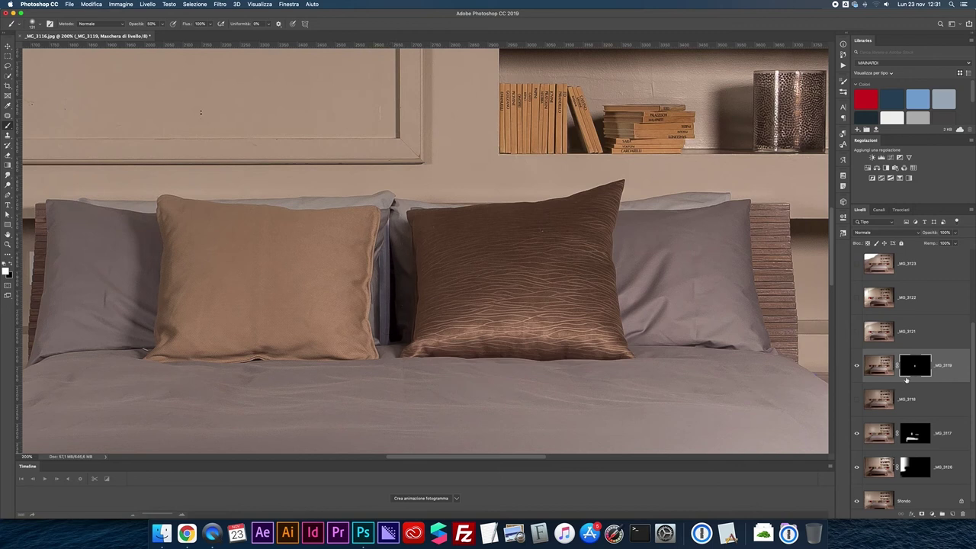
Compare the cushions and the whole bed with the _MG_3119 layer mask disabled and enabled.
left_click(912, 365, "shift")
left_click(912, 365, "shift")
left_click(913, 365, "shift")
left_click(914, 366, "shift")
key("super+minus")
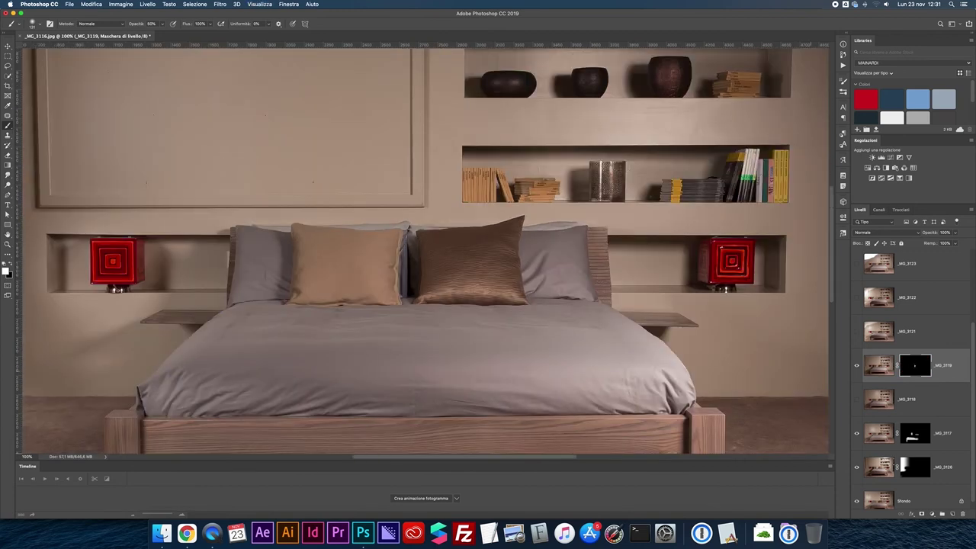
left_click(912, 365, "shift")
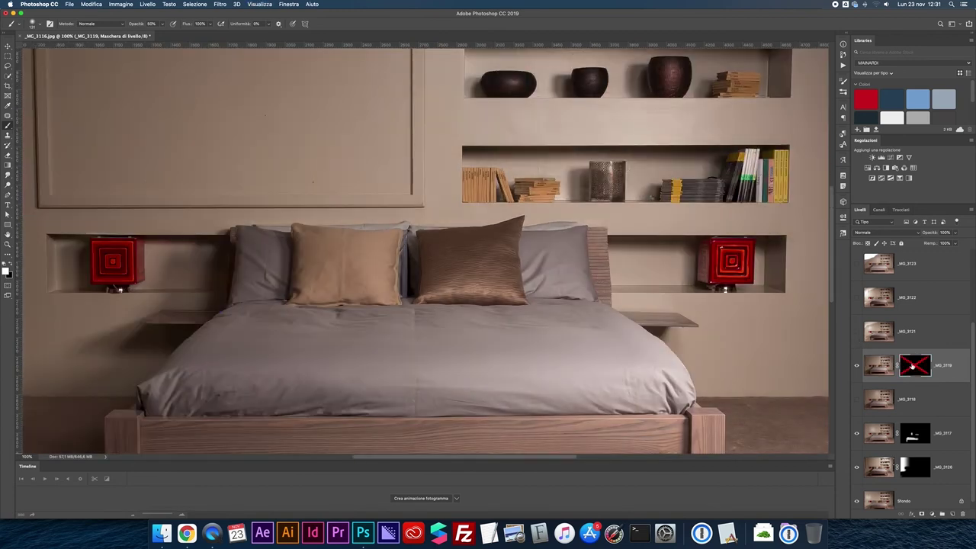
key("super+minus")
left_click(912, 366, "shift")
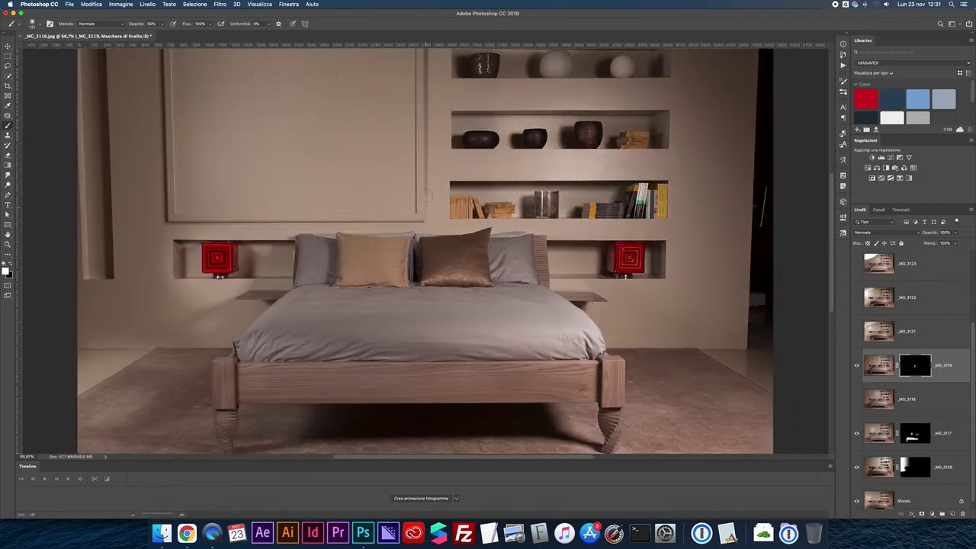
scroll(429, 201, "up", 3)
left_click_drag(425, 92, 425, 248)
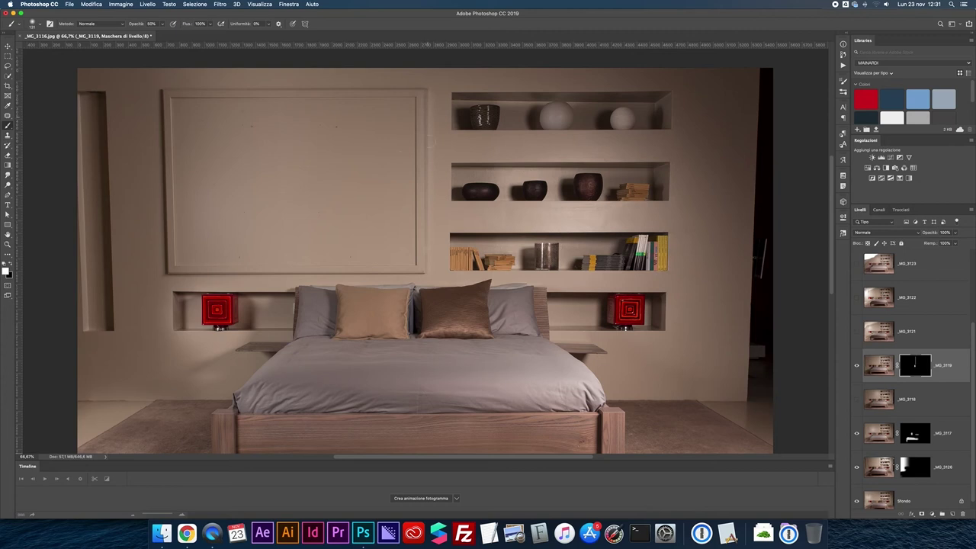
key("super+z")
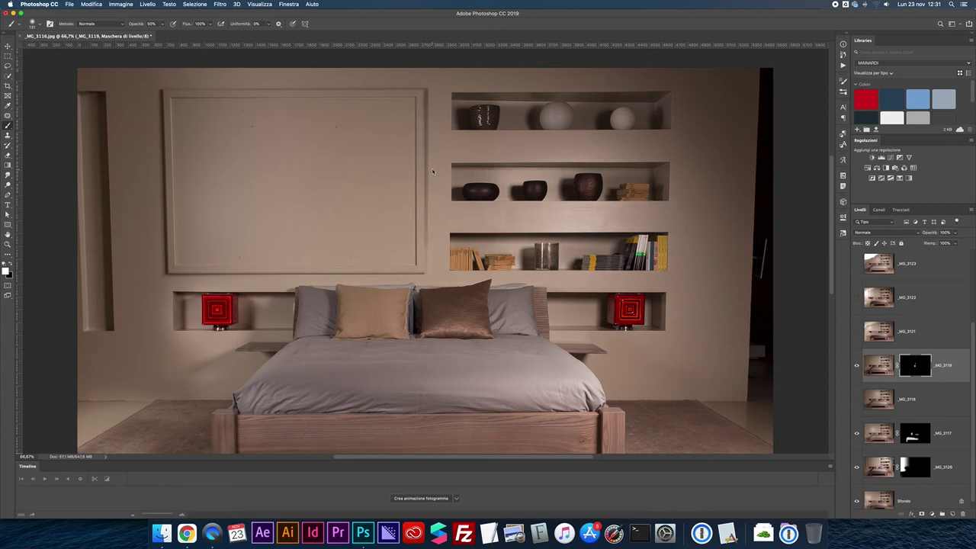
key("super+z")
Brush white at 50% opacity with a smaller soft brush on the _MG_3119 mask along the shadow beside the wall frame's right edge.
key("super+plus")
key("super+plus")
key("super+plus")
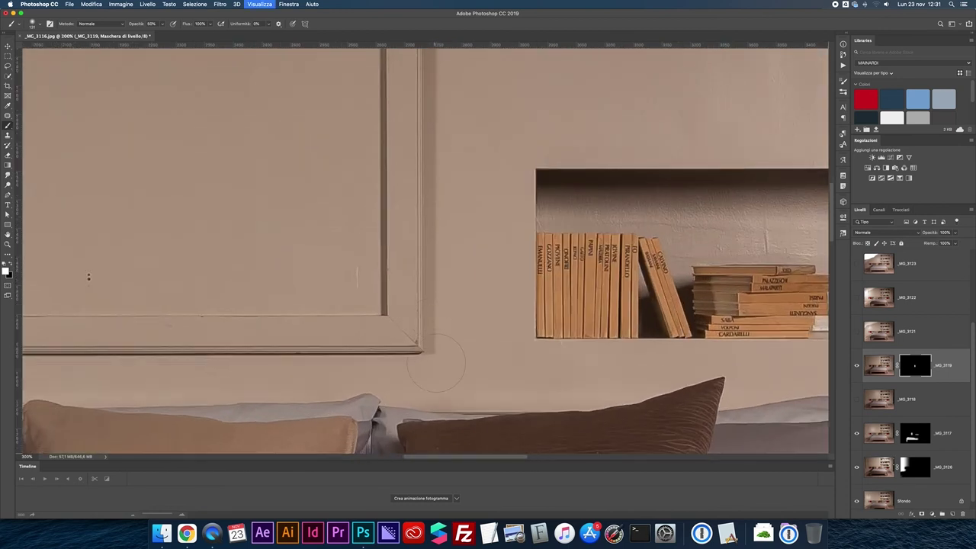
left_click_drag(431, 362, 369, 359)
scroll(89, 277, "up", 10)
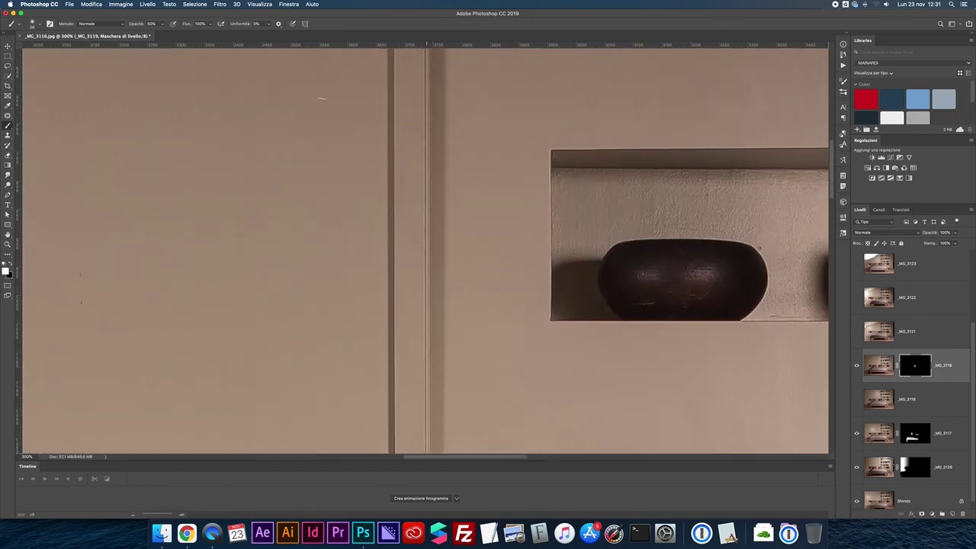
scroll(435, 116, "up", 3)
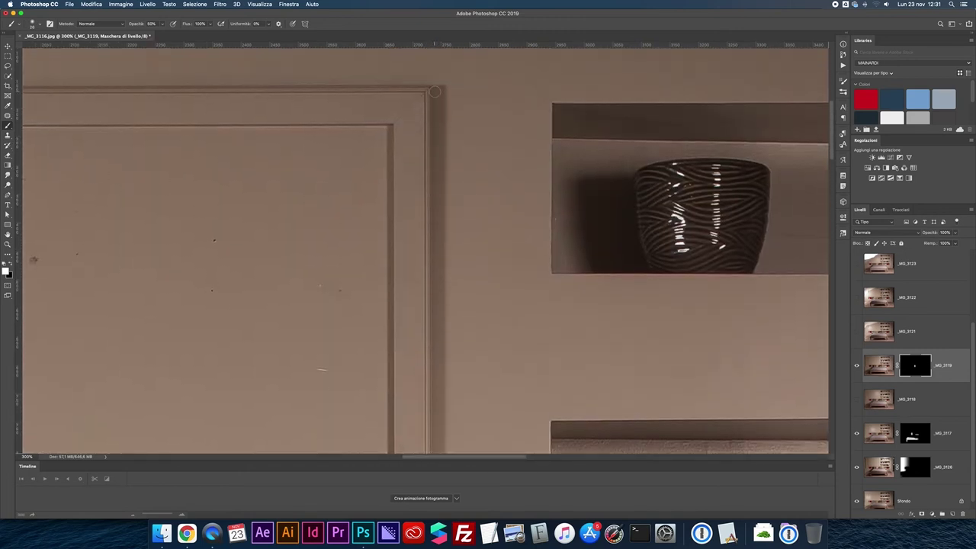
left_click_drag(435, 91, 436, 454)
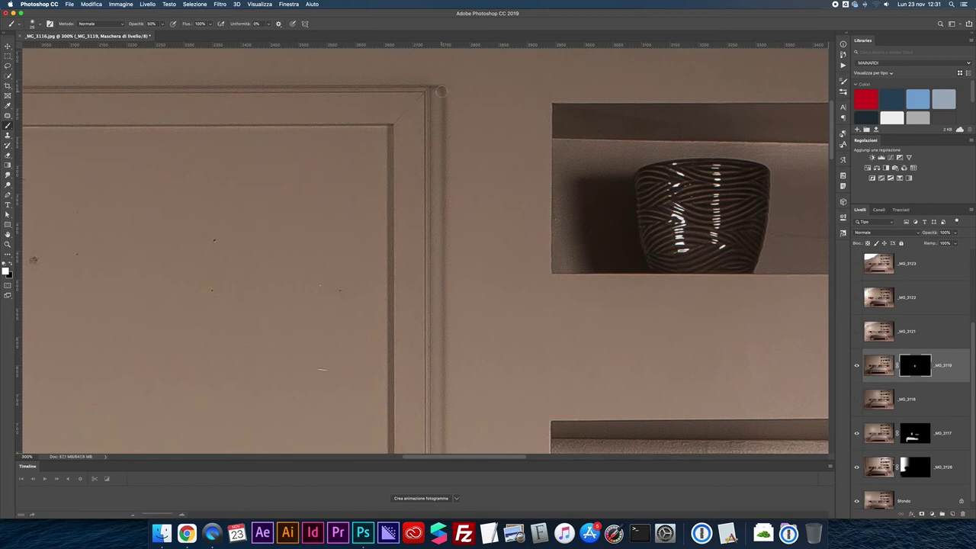
scroll(445, 373, "down", 10)
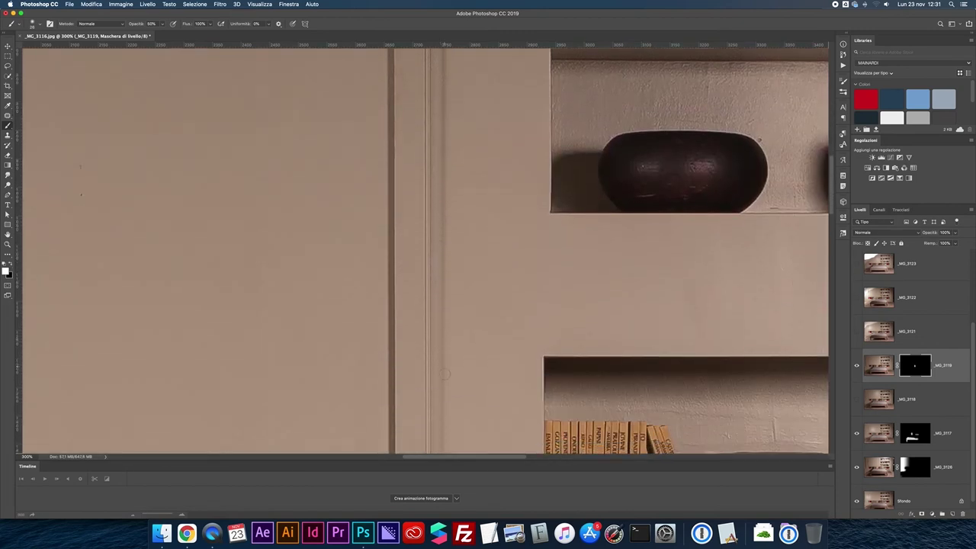
scroll(446, 374, "down", 6)
left_click_drag(429, 53, 427, 318)
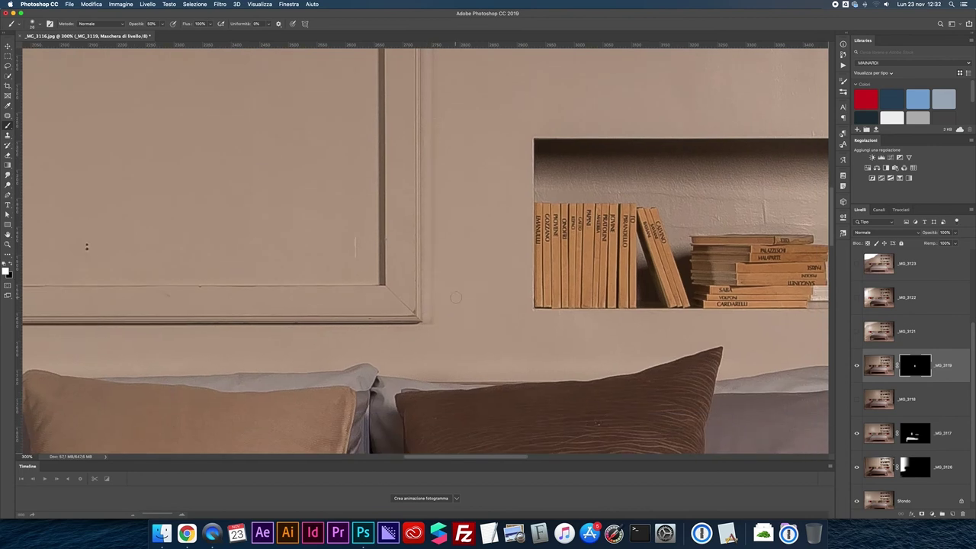
scroll(455, 297, "up", 12)
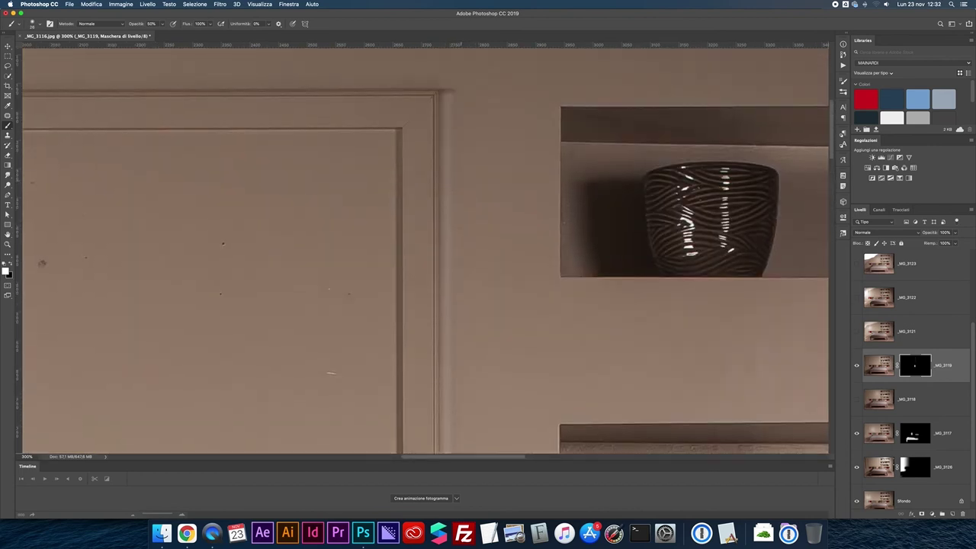
scroll(449, 143, "down", 2)
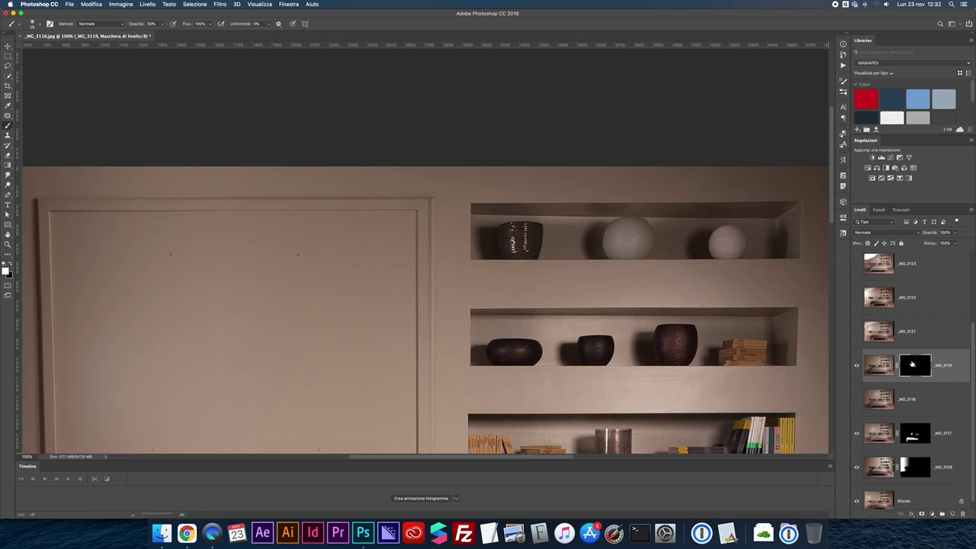
Feather the _MG_3119 layer mask by 5.1 px and compare the image with the layer hidden and shown.
double_click(916, 365)
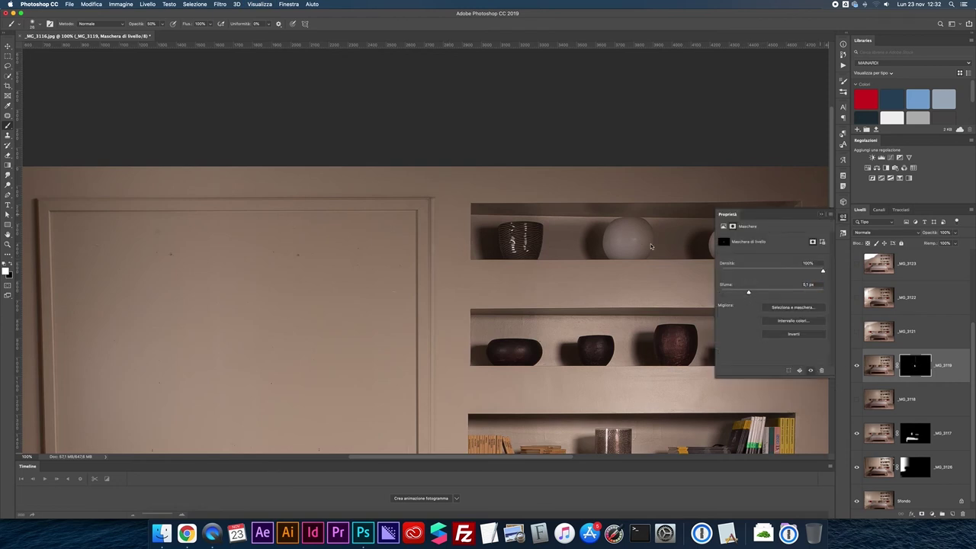
left_click(821, 214)
key("super+minus")
scroll(541, 297, "down", 5)
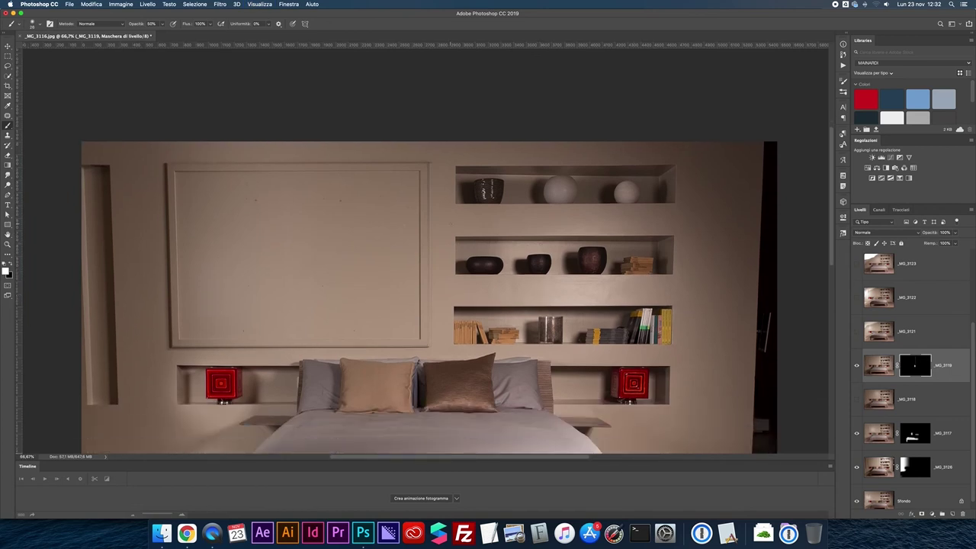
left_click(856, 366)
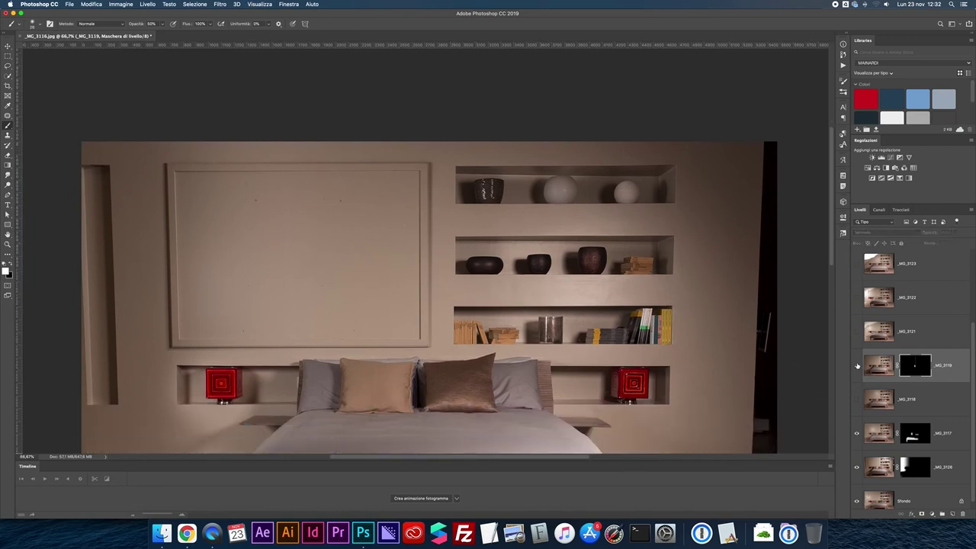
left_click(856, 366)
scroll(429, 305, "down", 2)
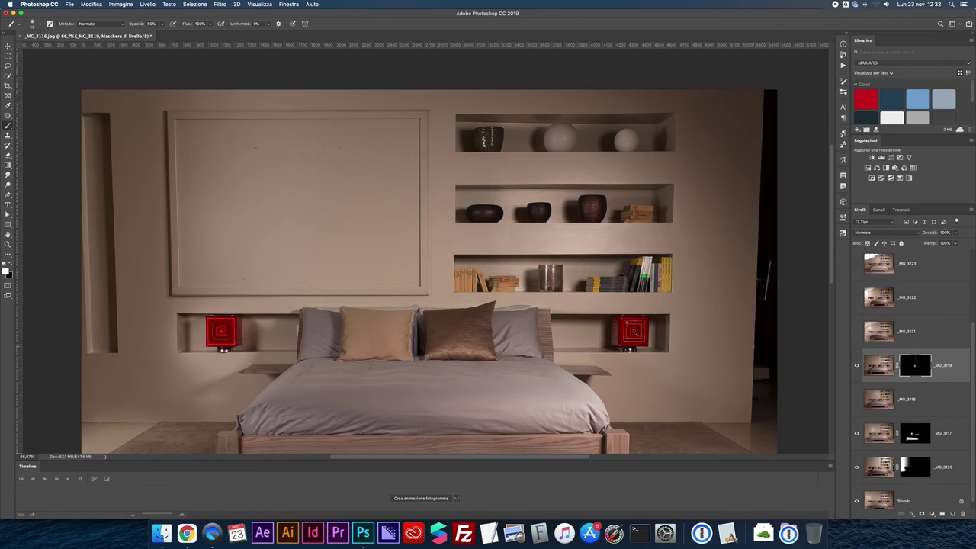
Compare the wall, bed and rug with layer _MG_3121 shown and hidden.
left_click(856, 332)
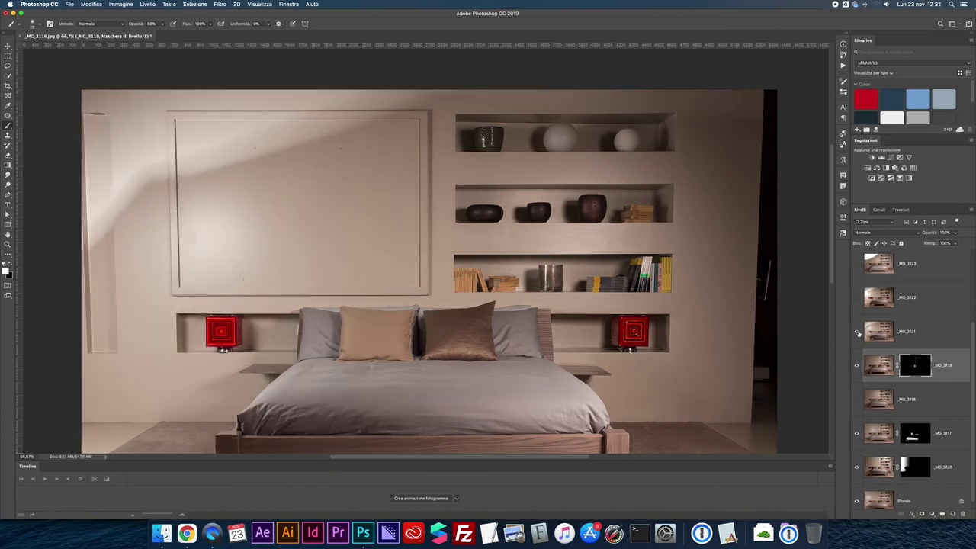
scroll(587, 319, "down", 3)
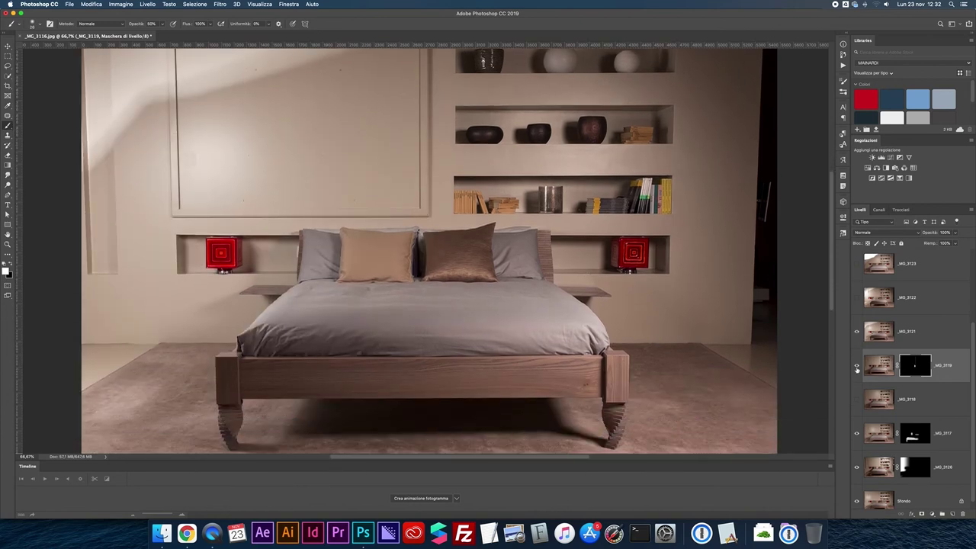
left_click(856, 331)
left_click(857, 333)
left_click(857, 333)
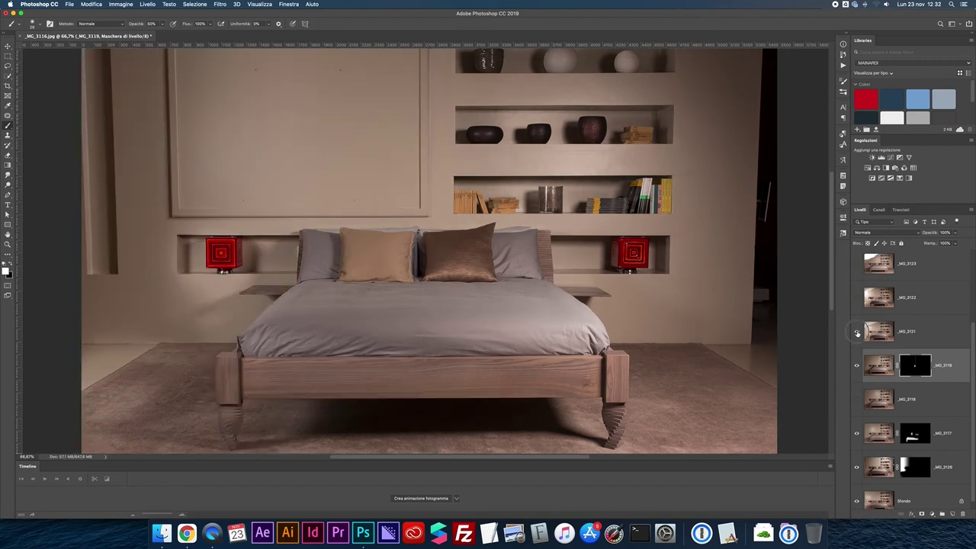
left_click(857, 333)
scroll(171, 406, "down", 2)
scroll(429, 236, "down", 2)
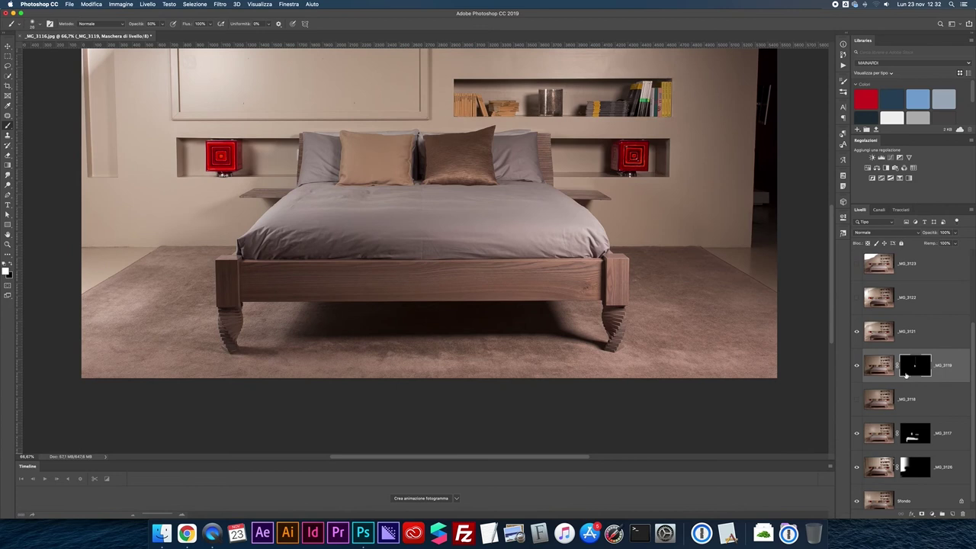
left_click(857, 333)
left_click(857, 333)
left_click(857, 333)
left_click(857, 334)
left_click(857, 333)
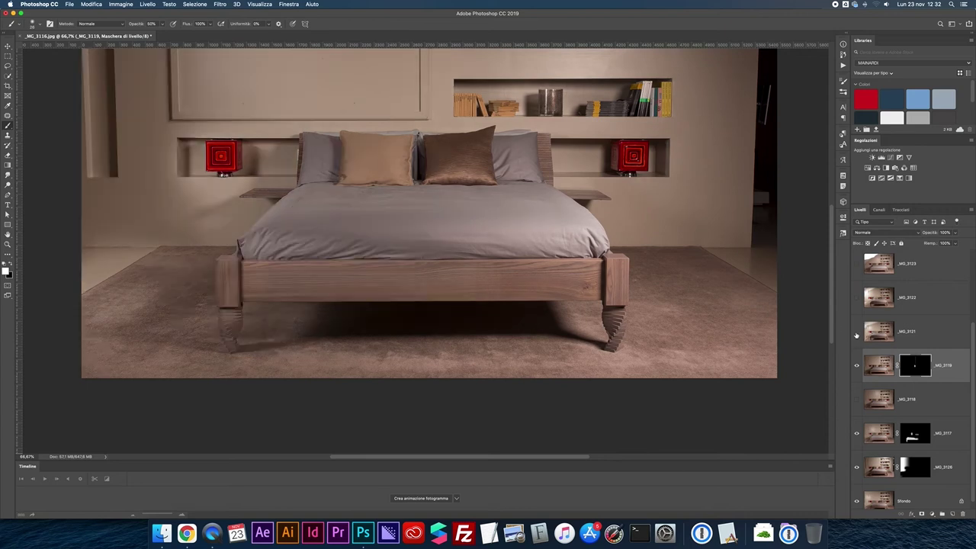
left_click(857, 334)
Examine the upper wall and shelves with the _MG_3119 mask disabled and enabled, and with layer _MG_3121 shown and hidden.
left_click_drag(720, 263, 755, 448)
left_click(857, 333)
left_click(916, 366, "shift")
left_click(916, 366, "shift")
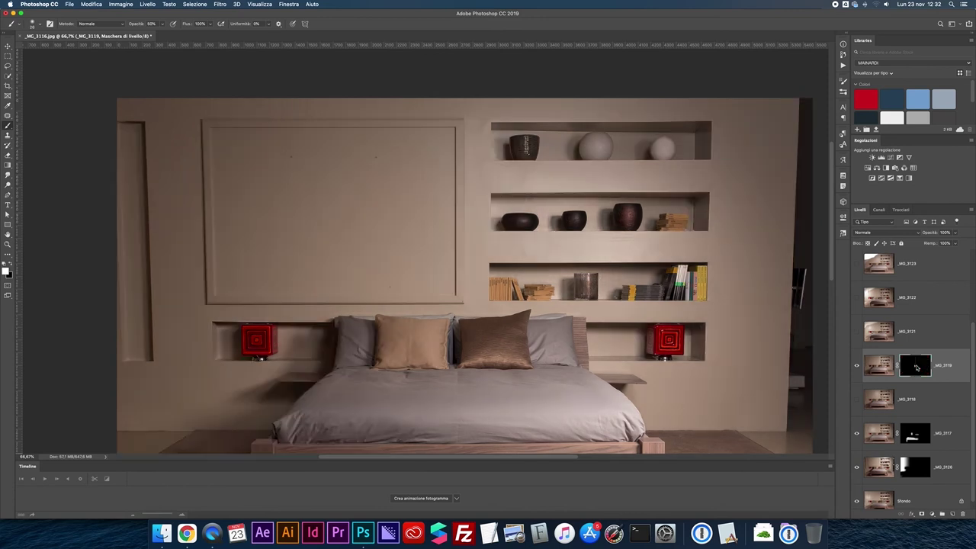
left_click(857, 333)
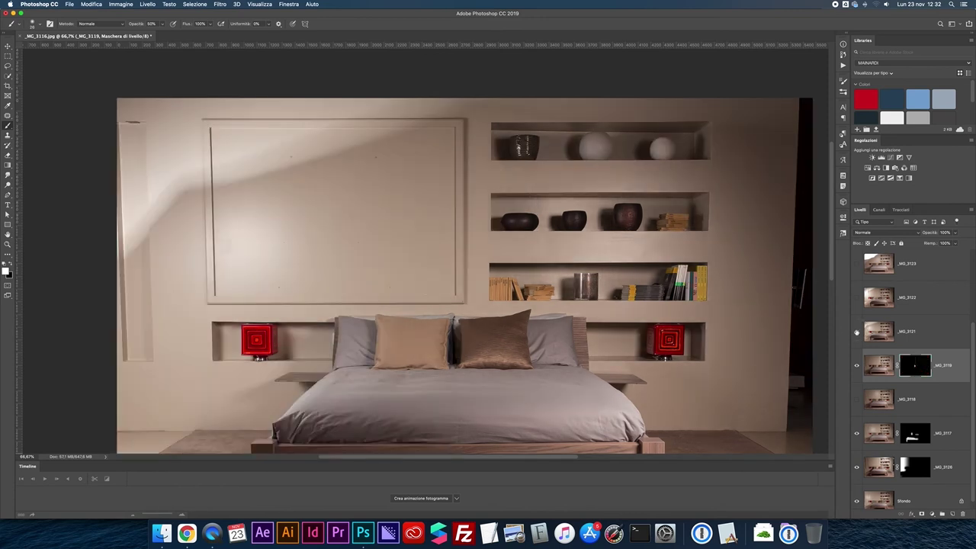
left_click(856, 332)
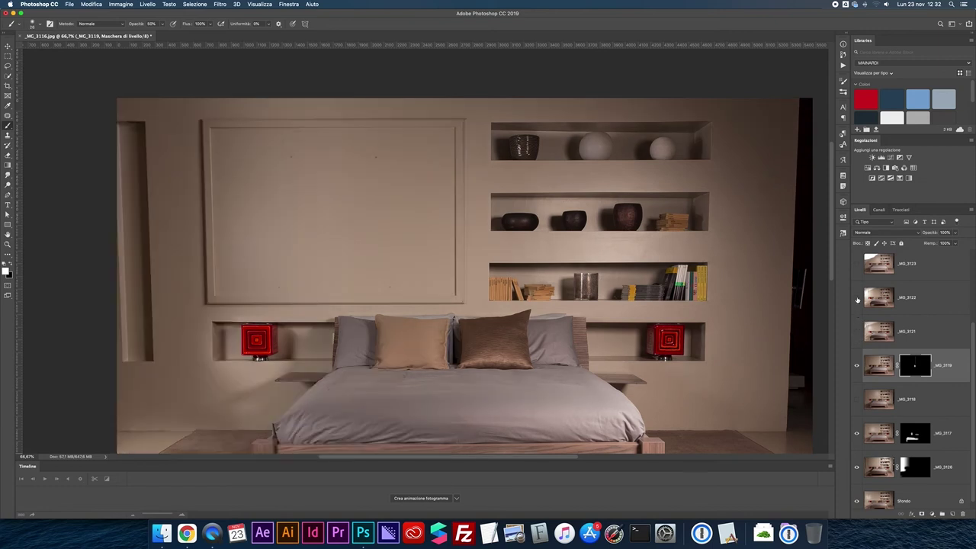
Show layer _MG_3122, compare it with the layers below, and add a layer mask inverted to black.
left_click(857, 299)
left_click(857, 298)
left_click(857, 298)
left_click(876, 302)
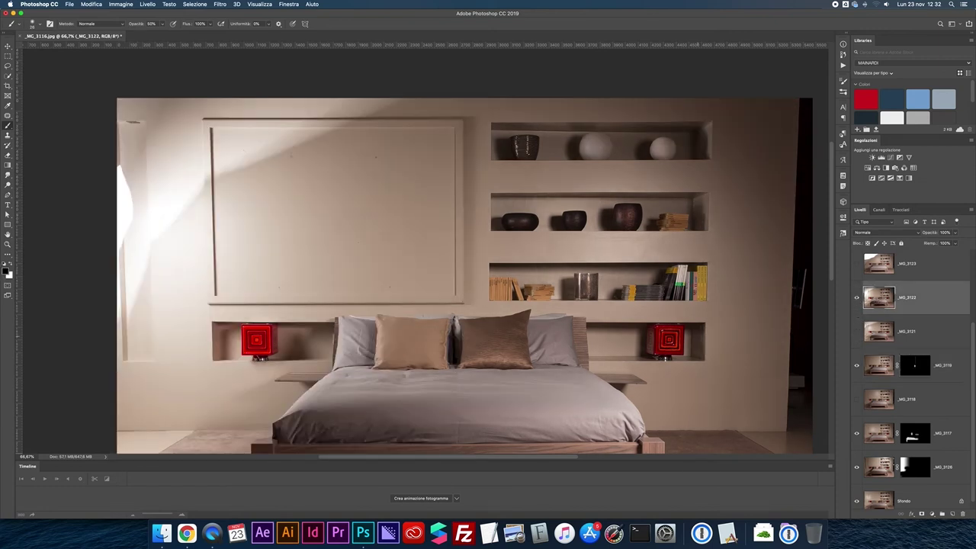
scroll(464, 251, "down", 3)
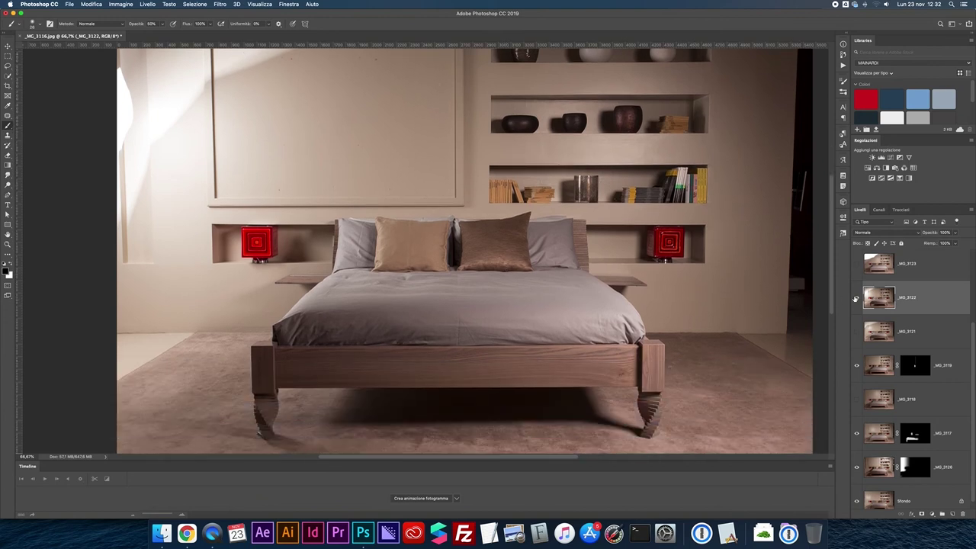
left_click(856, 298)
left_click(856, 298)
left_click(922, 514)
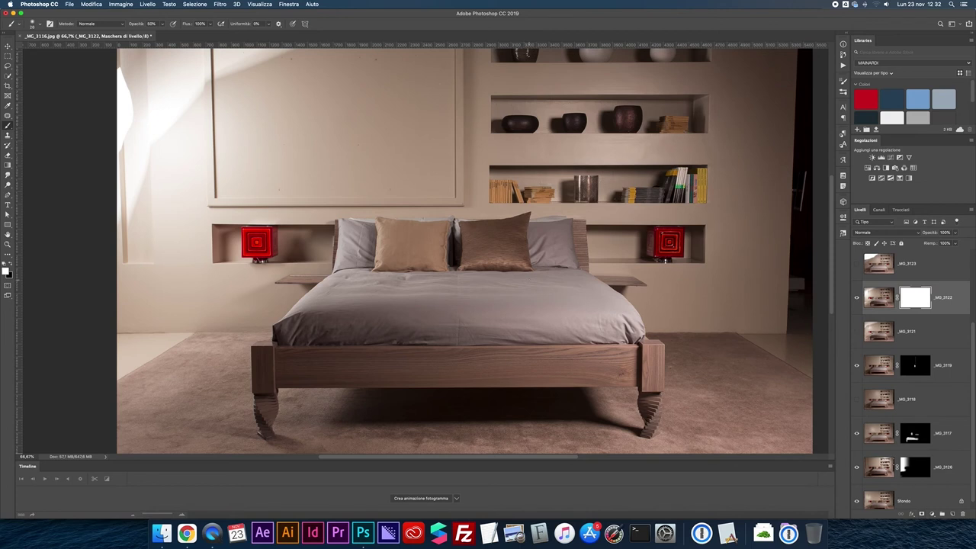
key("super+i")
Try brushing white at 50% opacity with an enlarged soft brush on the _MG_3122 mask along the beige cushion's left edge.
scroll(377, 253, "up", 5)
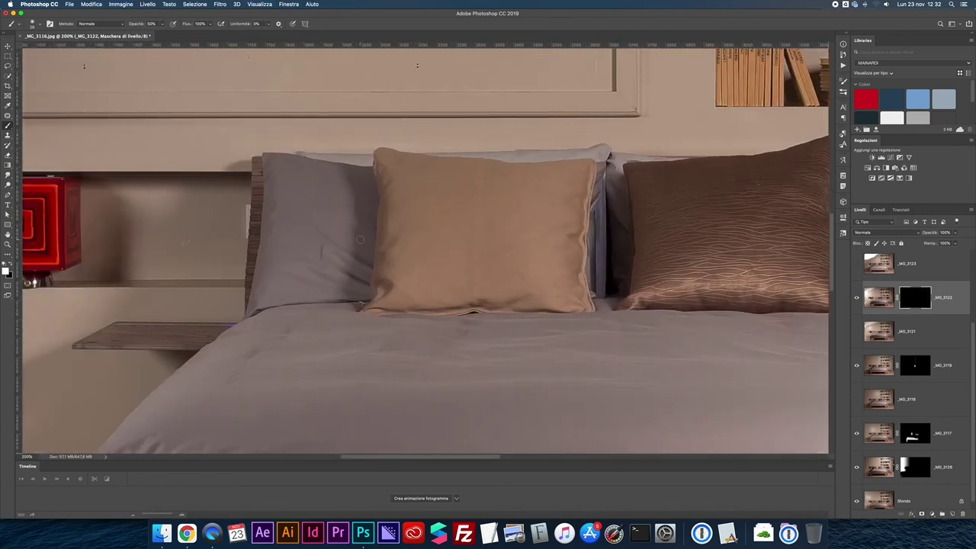
left_click_drag(388, 249, 409, 251)
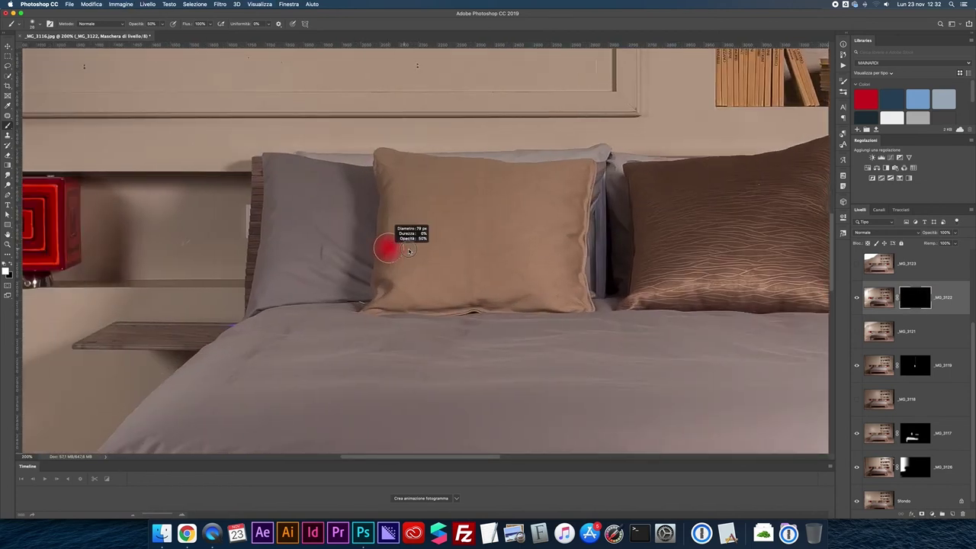
left_click_drag(384, 283, 383, 170)
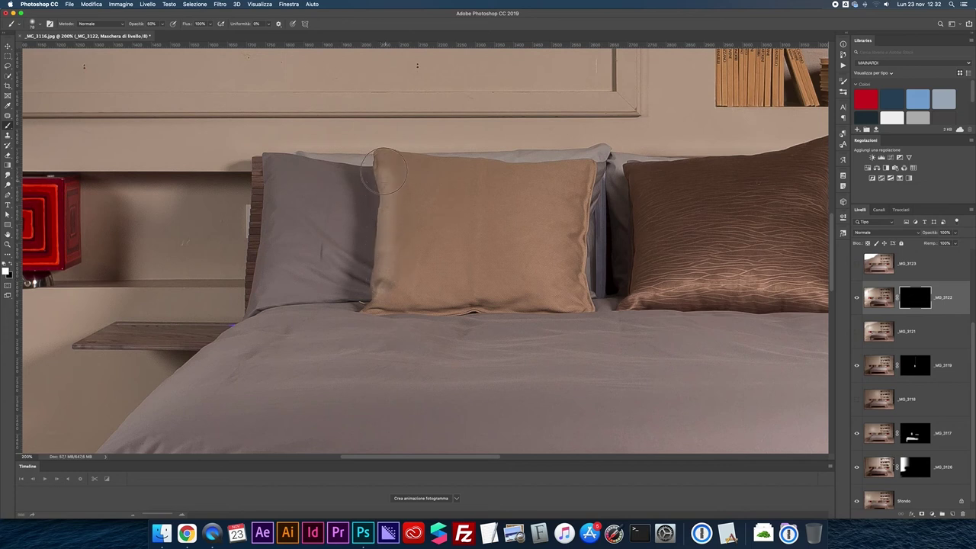
scroll(389, 169, "up", 4)
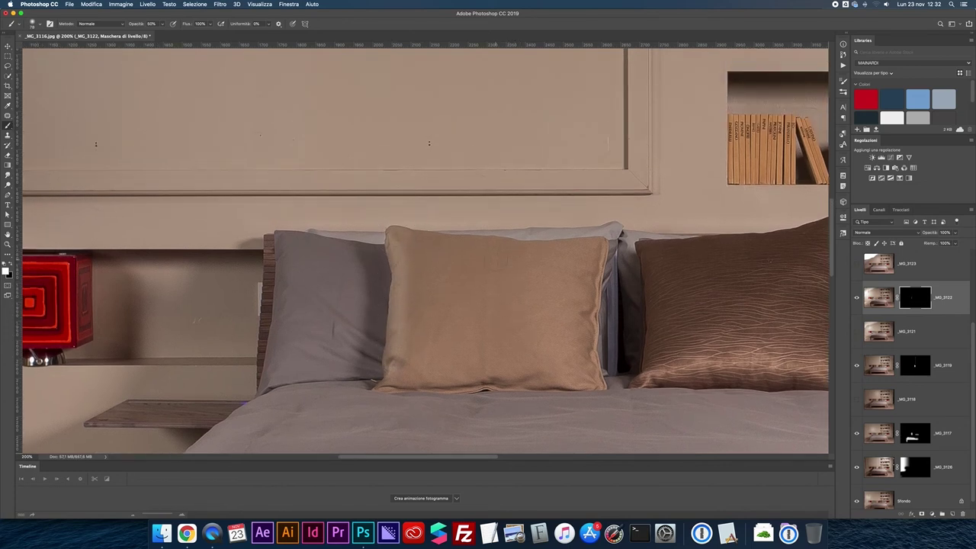
key("super+z")
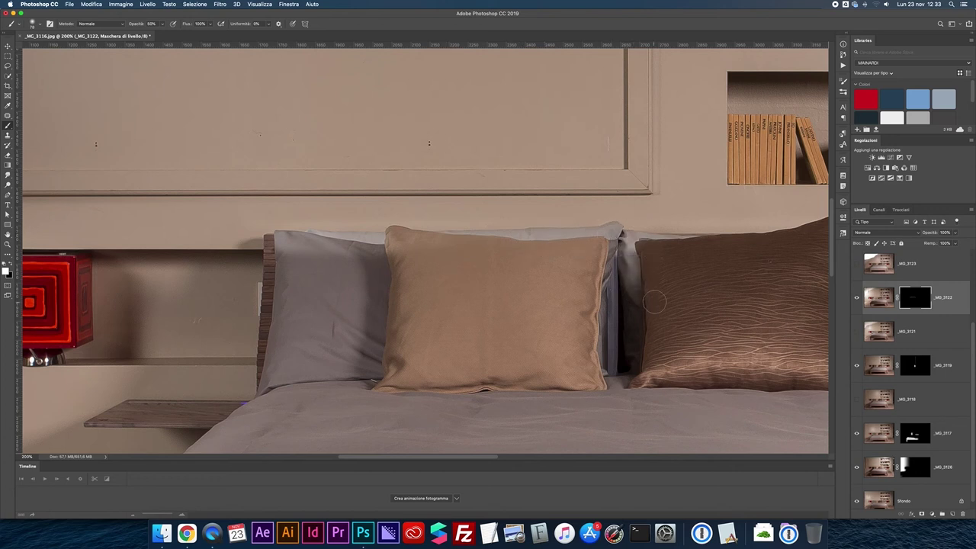
Brush white on the _MG_3122 mask over the left grey pillow, comparing it with the mask disabled and enabled.
left_click(916, 303, "shift")
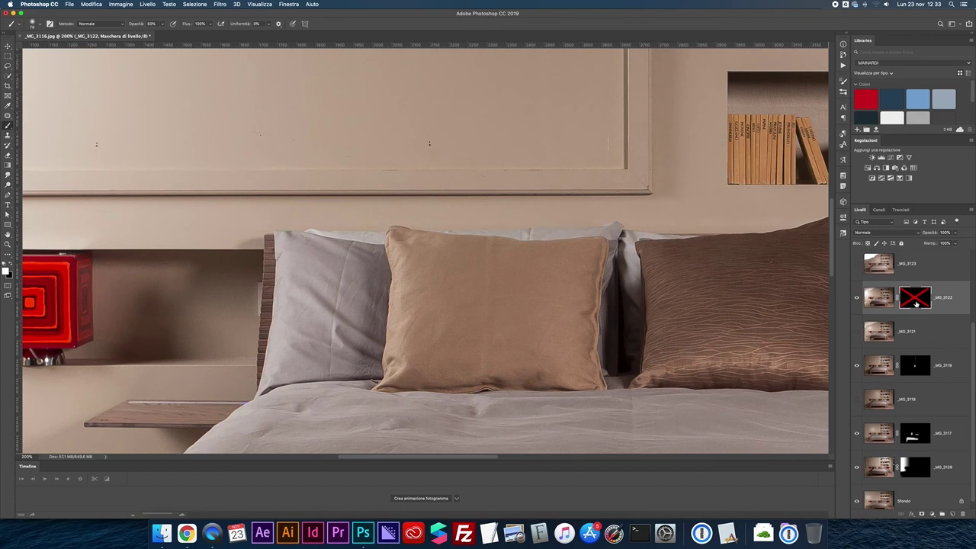
left_click(915, 303, "shift")
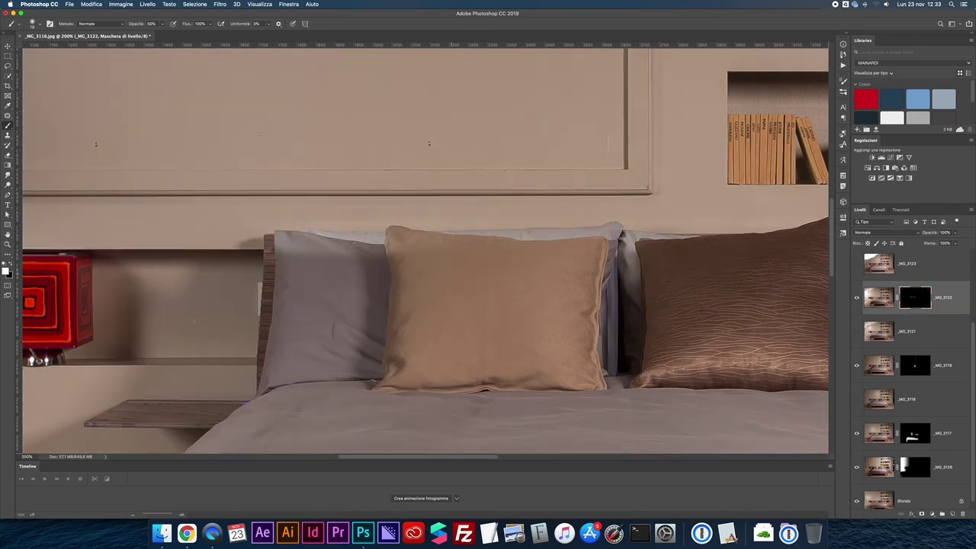
left_click(909, 296, "shift")
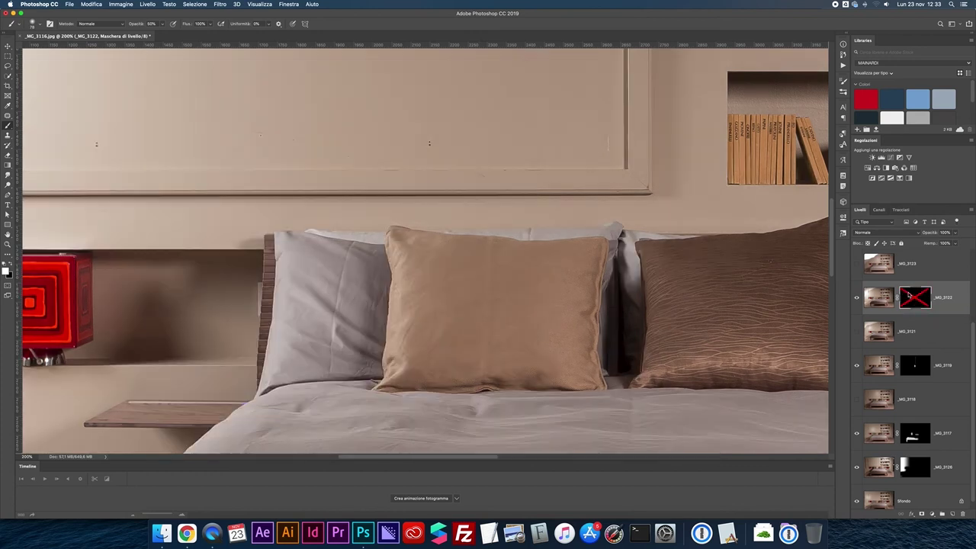
left_click(910, 296, "shift")
mouse_move(290, 232)
left_mouse_down()
mouse_move(274, 386)
mouse_move(293, 335)
mouse_move(302, 255)
mouse_move(373, 260)
mouse_move(382, 294)
mouse_move(379, 361)
mouse_move(314, 370)
mouse_move(312, 289)
mouse_move(327, 265)
mouse_move(361, 267)
mouse_move(362, 325)
mouse_move(329, 354)
mouse_move(321, 293)
mouse_move(347, 275)
mouse_move(346, 339)
mouse_move(317, 362)
mouse_move(358, 357)
mouse_move(375, 373)
mouse_move(283, 372)
left_mouse_up()
left_click(894, 299)
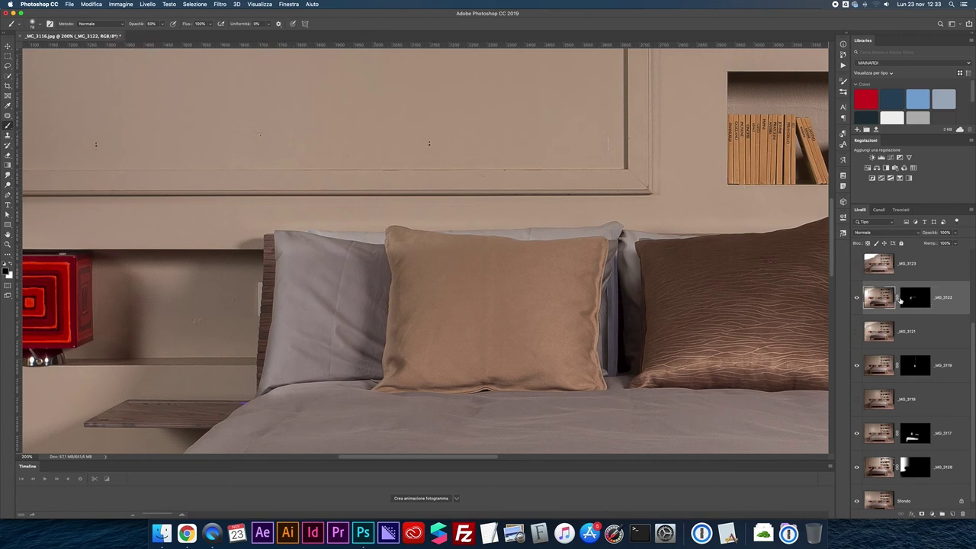
left_click(907, 299, "shift")
left_click(908, 299, "shift")
Try painting with an enlarged brush at 30% opacity over the bedspread beside the nightstand shelf on layer _MG_3122, and undo the strokes.
scroll(342, 368, "left", 5)
scroll(341, 368, "down", 2)
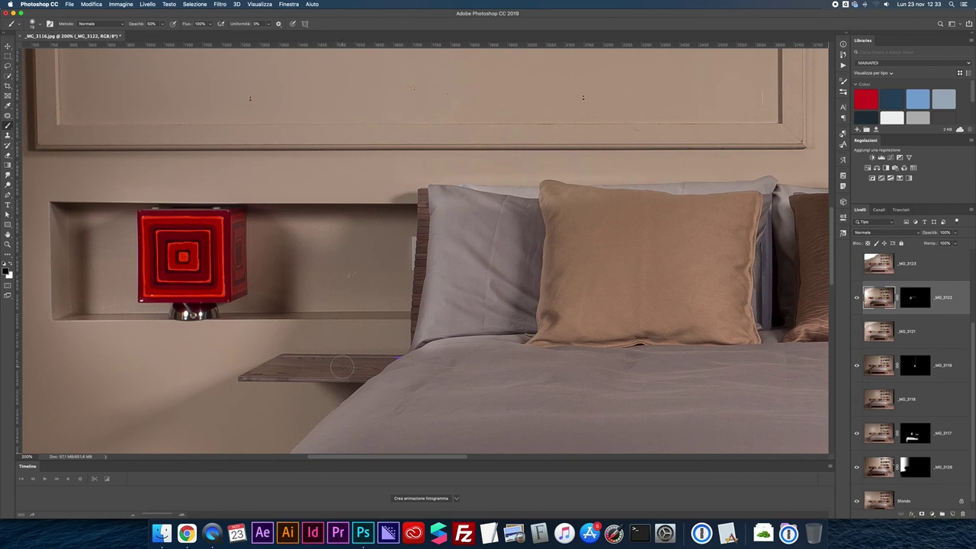
key("super+minus")
scroll(416, 349, "left", 2)
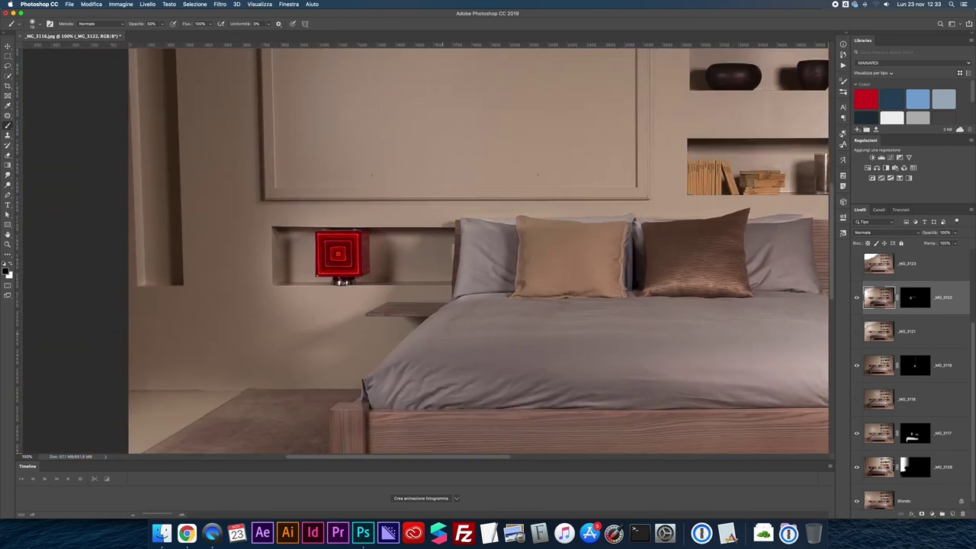
left_click_drag(443, 336, 454, 335)
scroll(465, 334, "left", 1)
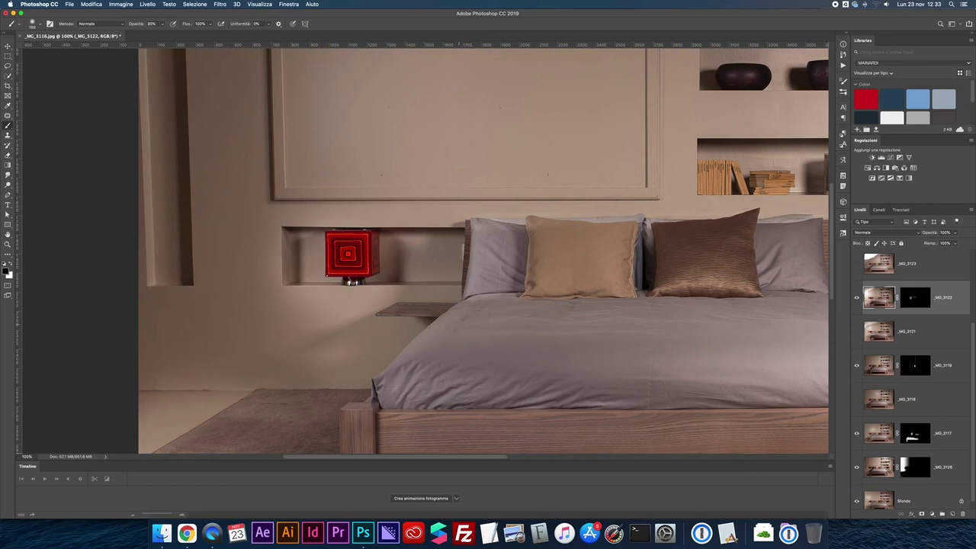
key("x")
key("super+z")
key("super+z")
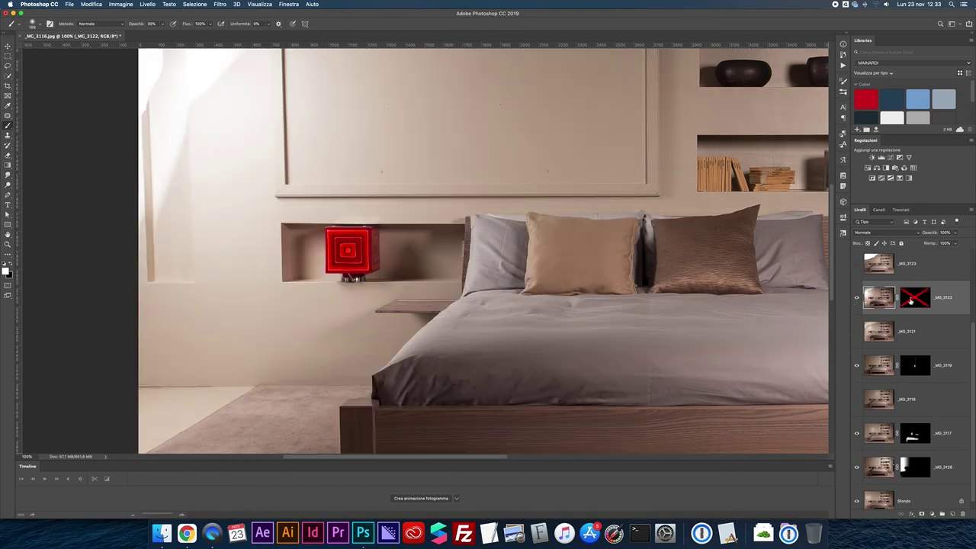
Brush white at 30% opacity on the _MG_3122 mask over the bedspread's left edge, and compare the mask disabled and enabled.
left_click(912, 298, "shift")
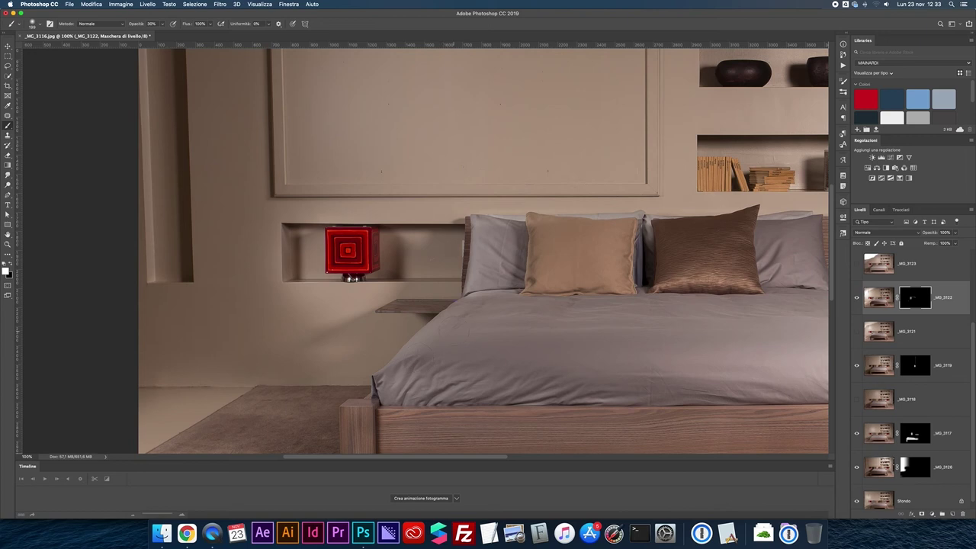
key("super+z")
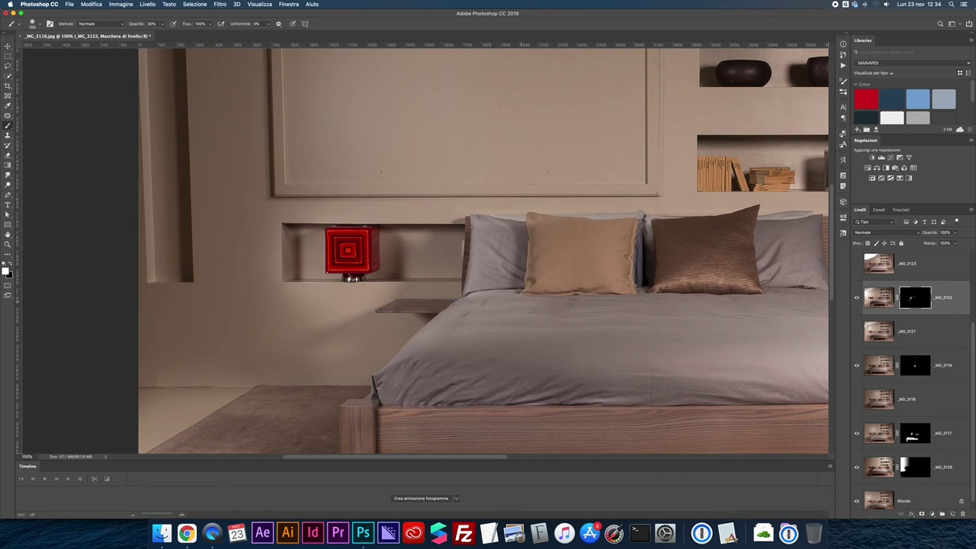
scroll(483, 251, "down", 1)
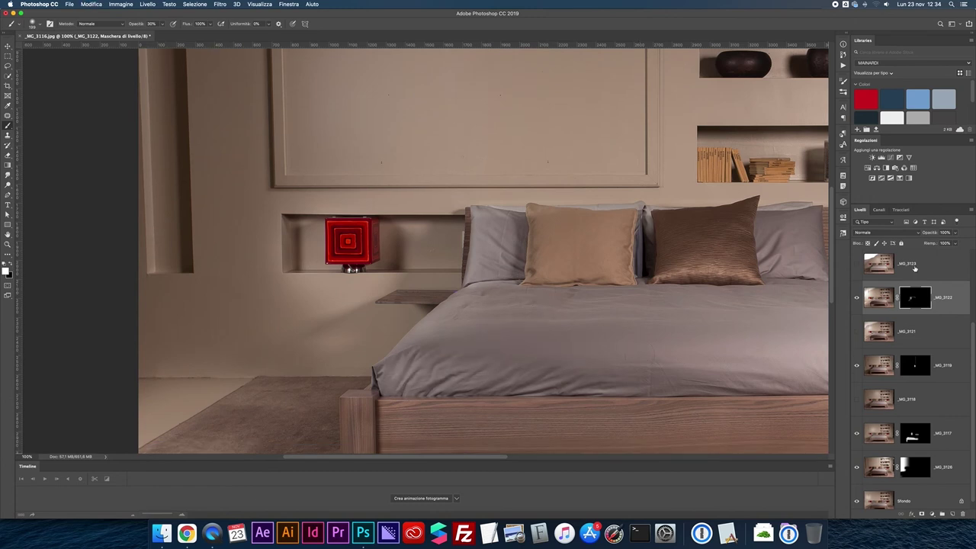
left_click(913, 302, "shift")
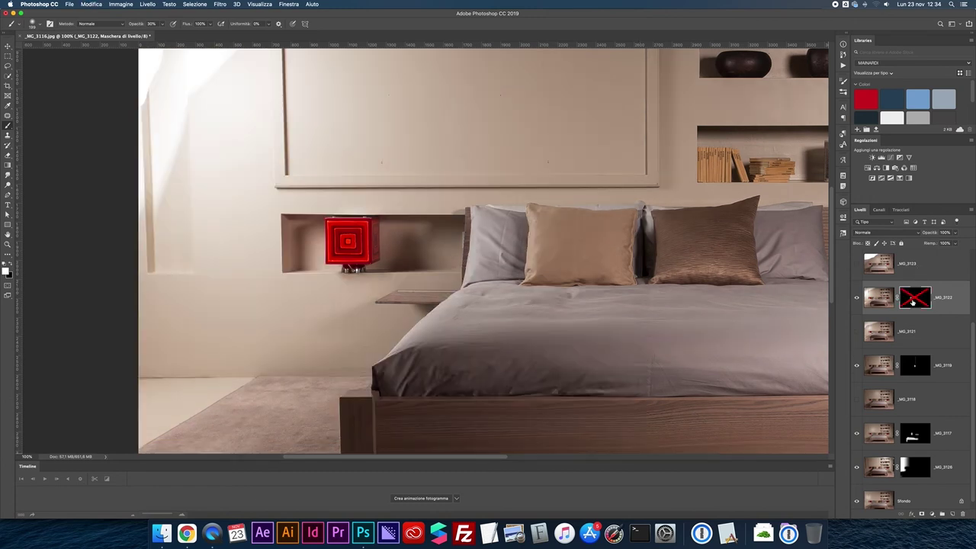
left_click(913, 302, "shift")
Select the wooden nightstand shelf with the Lasso, brush white inside it on the _MG_3122 mask, and deselect.
key("l")
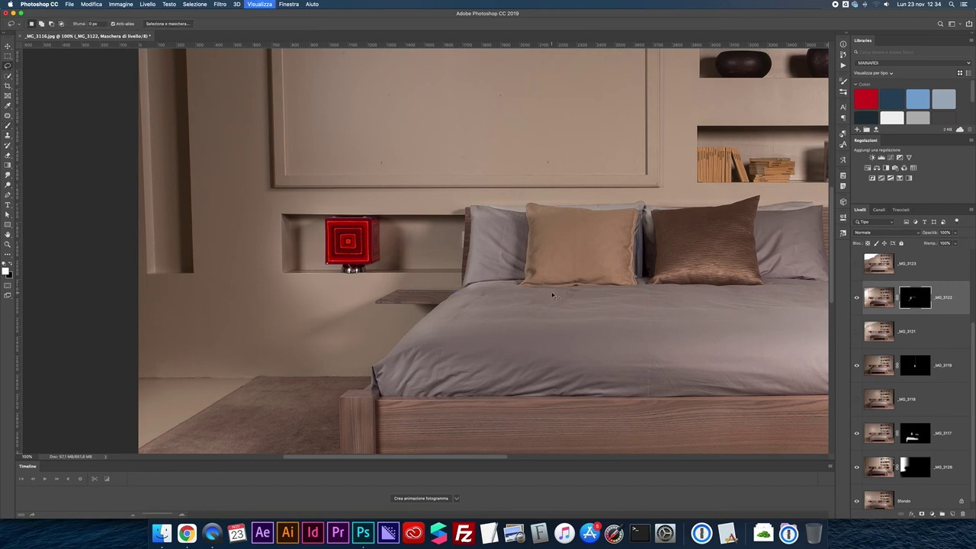
key("super+plus")
mouse_move(369, 328)
left_mouse_down()
mouse_move(325, 356)
mouse_move(452, 358)
mouse_move(489, 332)
left_mouse_up()
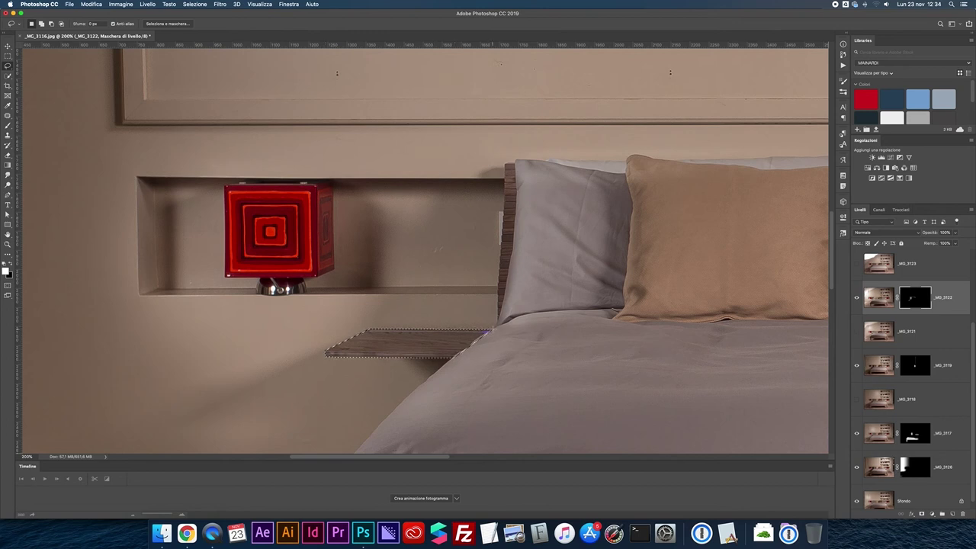
key("b")
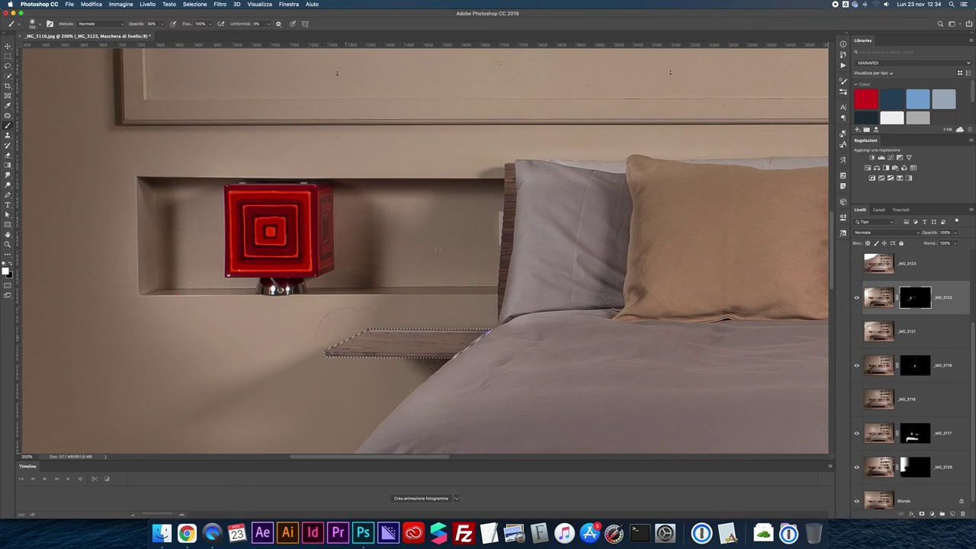
key("super+d")
Brush white at 30% opacity on the _MG_3122 mask across the bedspread from the nightstand shelf to below the beige cushion.
left_click(915, 298, "shift")
left_click(915, 298, "shift")
mouse_move(485, 373)
left_mouse_down()
mouse_move(475, 356)
mouse_move(523, 330)
left_mouse_up()
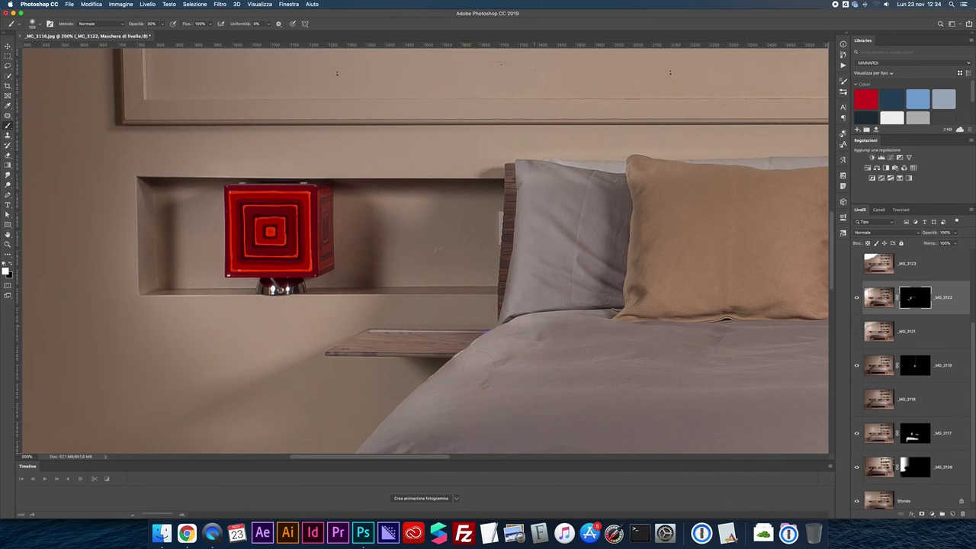
mouse_move(471, 359)
left_mouse_down()
mouse_move(553, 339)
mouse_move(584, 349)
mouse_move(495, 414)
left_mouse_up()
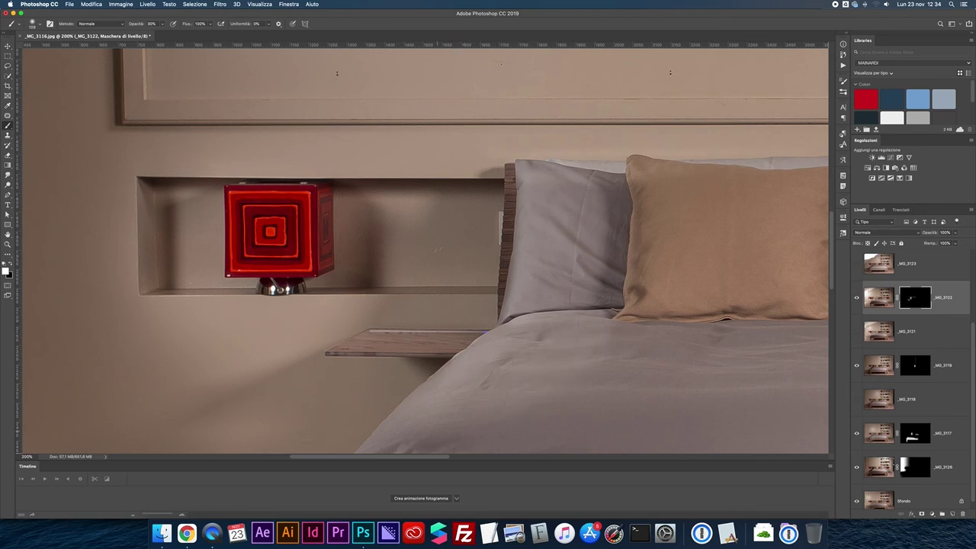
mouse_move(537, 408)
left_mouse_down()
mouse_move(622, 338)
mouse_move(662, 325)
left_mouse_up()
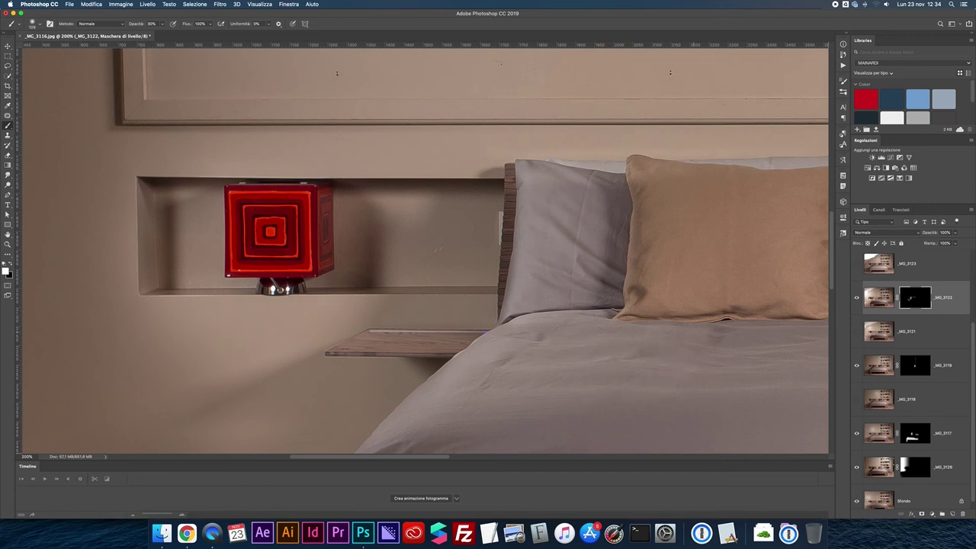
left_click_drag(729, 349, 720, 332)
key("super+minus")
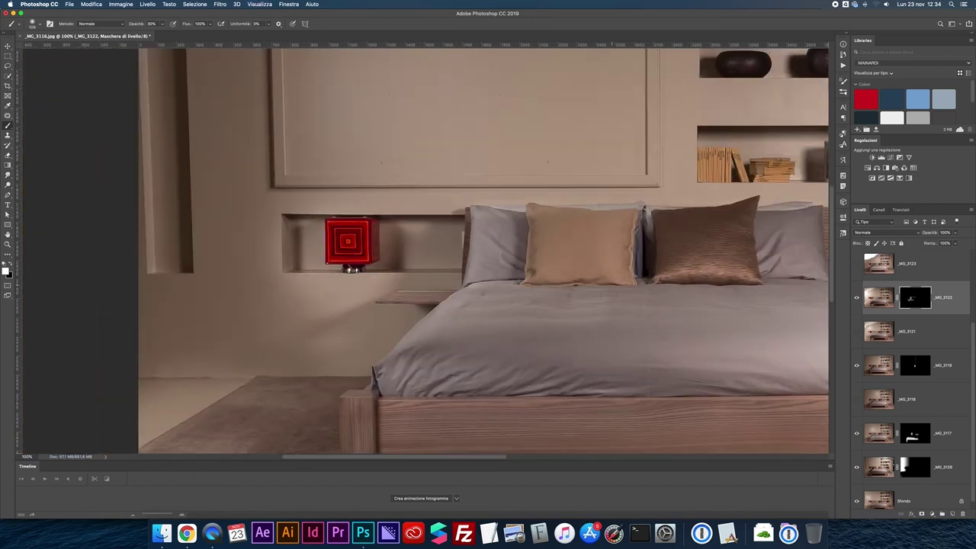
left_click_drag(562, 305, 588, 305)
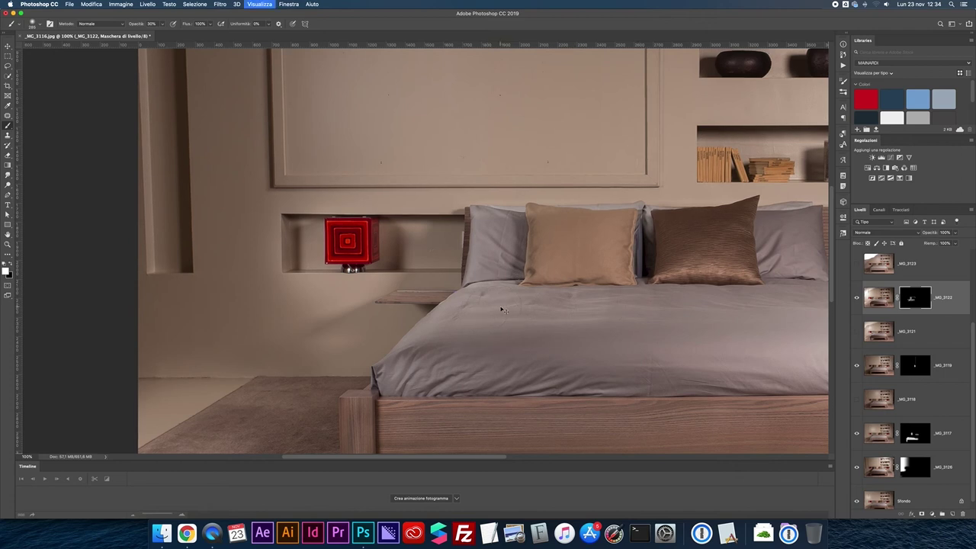
Brush white with a smaller soft brush on the _MG_3122 mask along the left grey pillow's outer edge and lower corner.
key("super+plus")
key("super+plus")
left_click_drag(561, 356, 560, 359)
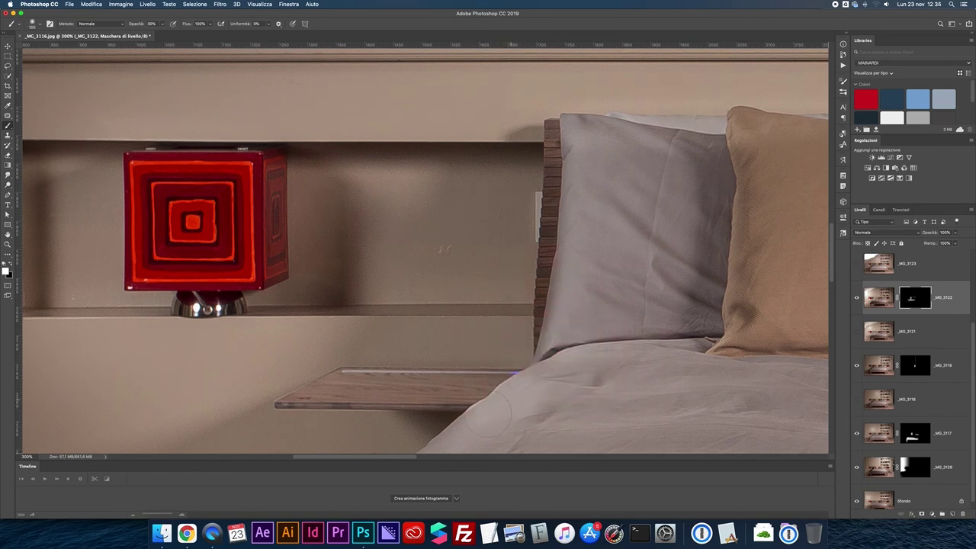
left_click_drag(552, 340, 563, 148)
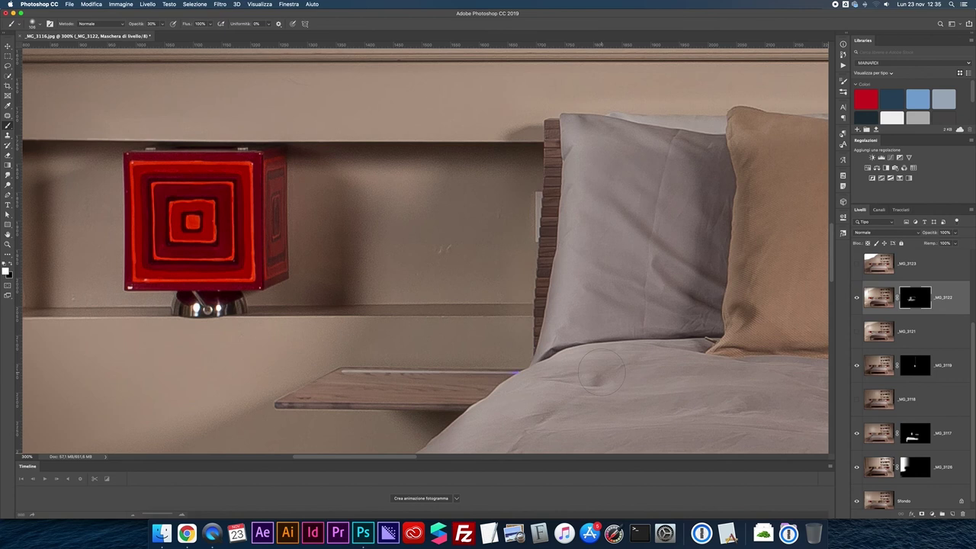
Compare the whole bed with layer _MG_3122 hidden and shown.
key("super+minus")
key("super+minus")
left_click(856, 298)
left_click(856, 297)
key("super+minus")
left_click(856, 297)
left_click(856, 297)
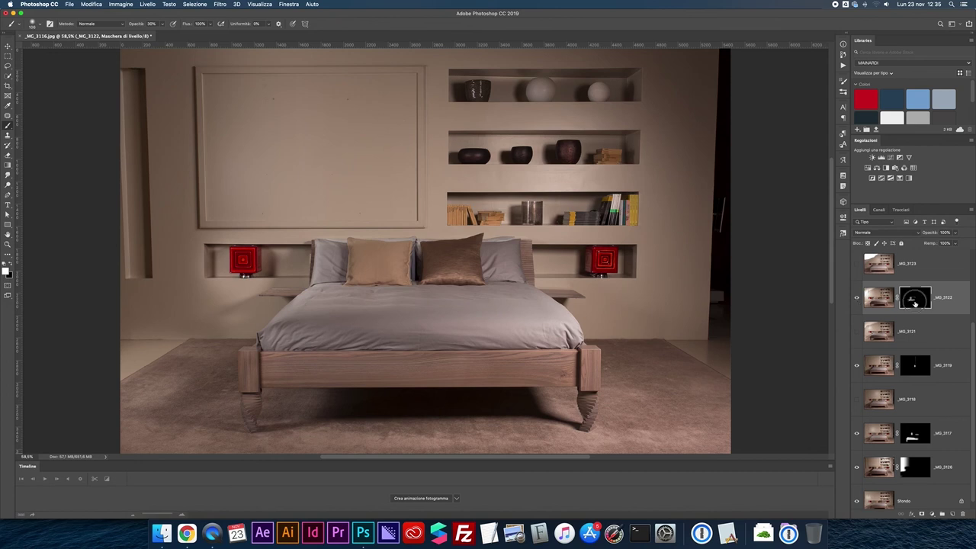
Brush white over the middle of the bedspread on the _MG_3122 mask, display the mask alone, and feather it to 18.6 px.
left_click_drag(405, 309, 423, 309)
left_click(911, 300, "alt")
double_click(912, 300)
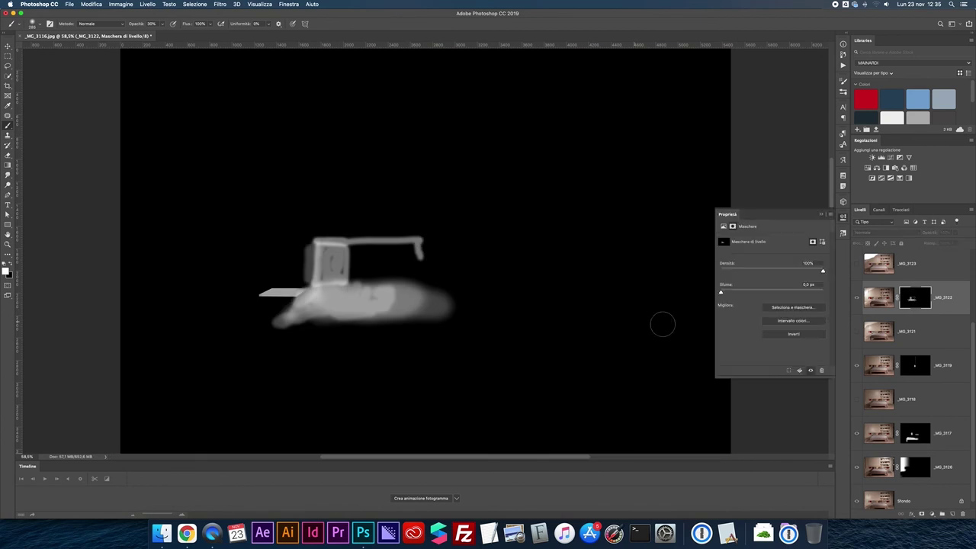
left_click(749, 293)
left_click(764, 292)
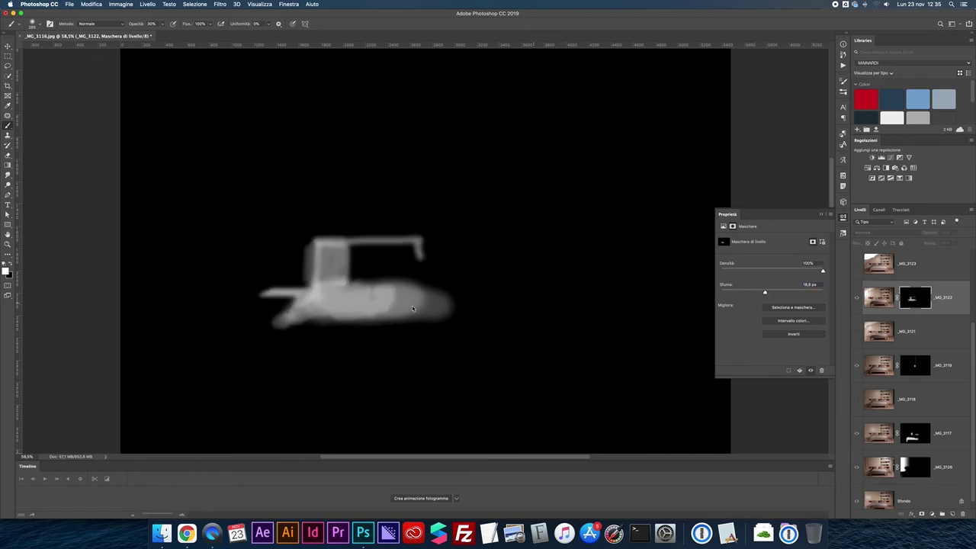
Even out the bedspread area with white strokes directly in the _MG_3122 mask view, and return to the normal image view.
mouse_move(382, 300)
left_mouse_down()
mouse_move(311, 305)
mouse_move(372, 303)
mouse_move(335, 294)
mouse_move(409, 299)
mouse_move(331, 302)
left_mouse_up()
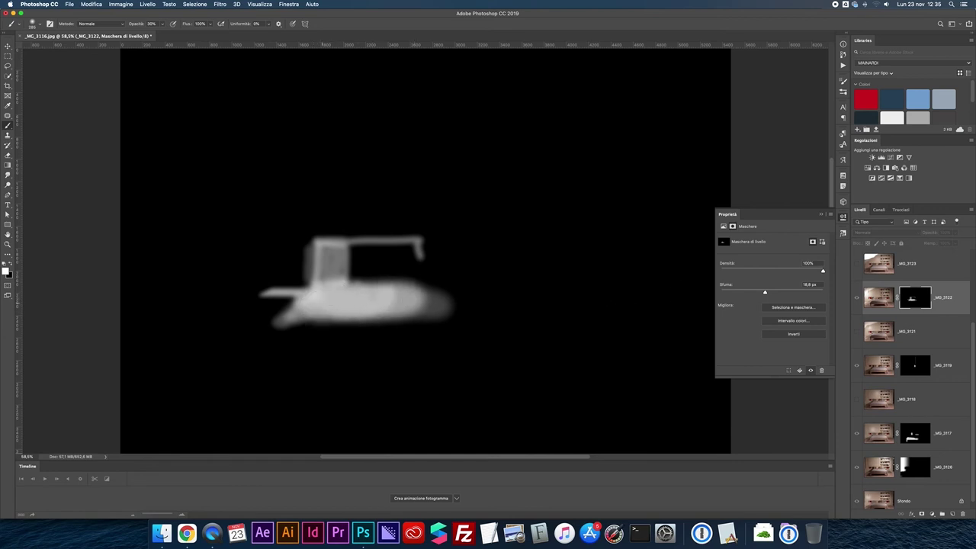
left_click(915, 298, "alt")
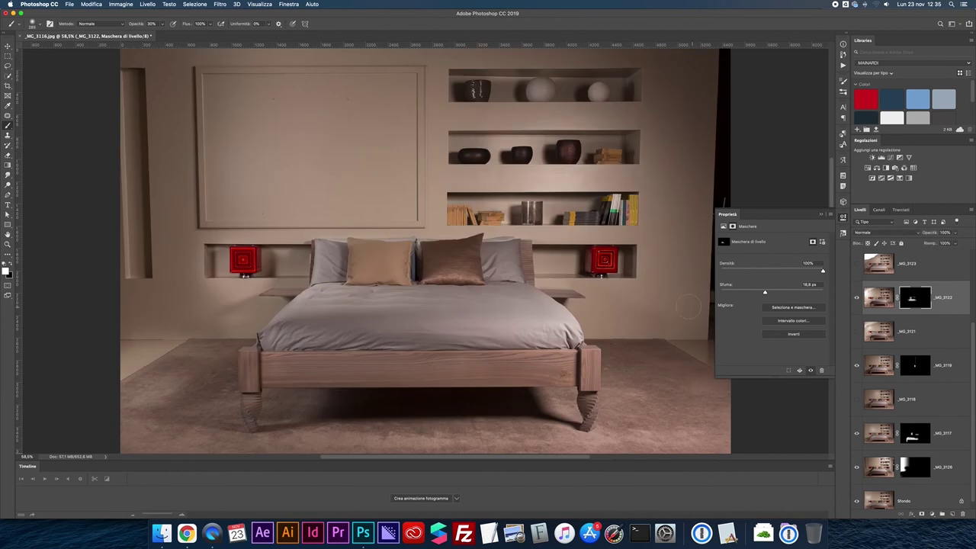
left_click(821, 214)
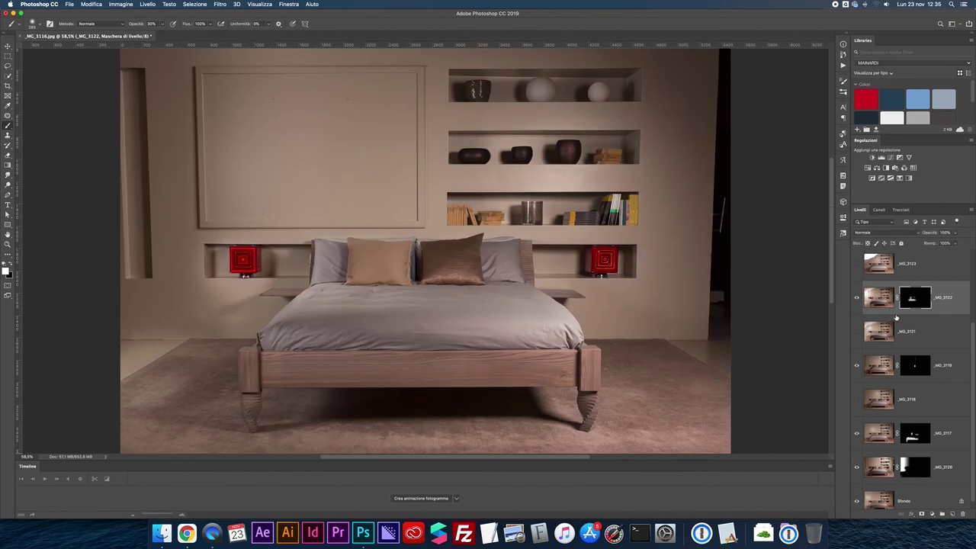
Examine the bed and wall with layer _MG_3122 hidden and shown, and with its mask disabled and enabled.
left_click(856, 298)
left_click(857, 298)
left_click(857, 298)
left_click(857, 298)
left_click(909, 300, "shift")
left_click(910, 300, "shift")
left_click(911, 301, "shift")
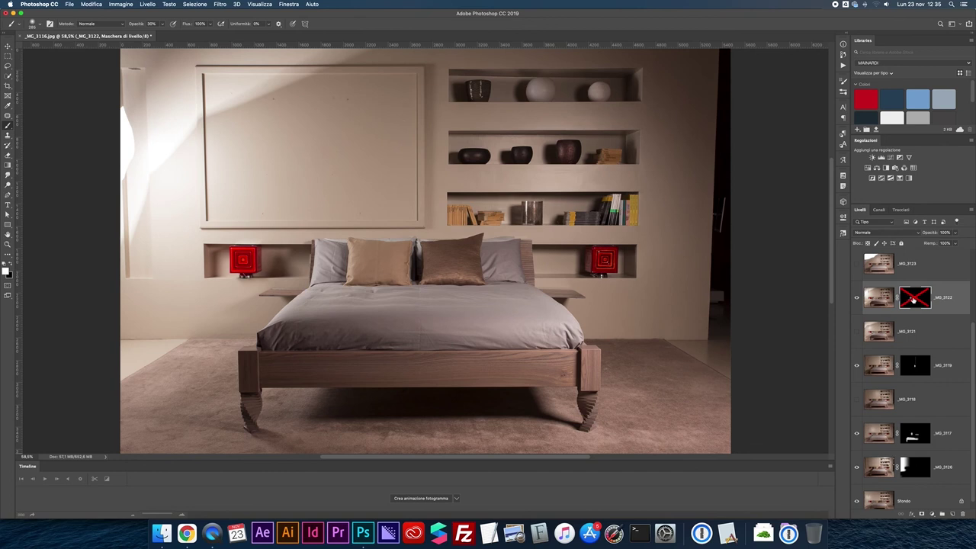
left_click(911, 301, "shift")
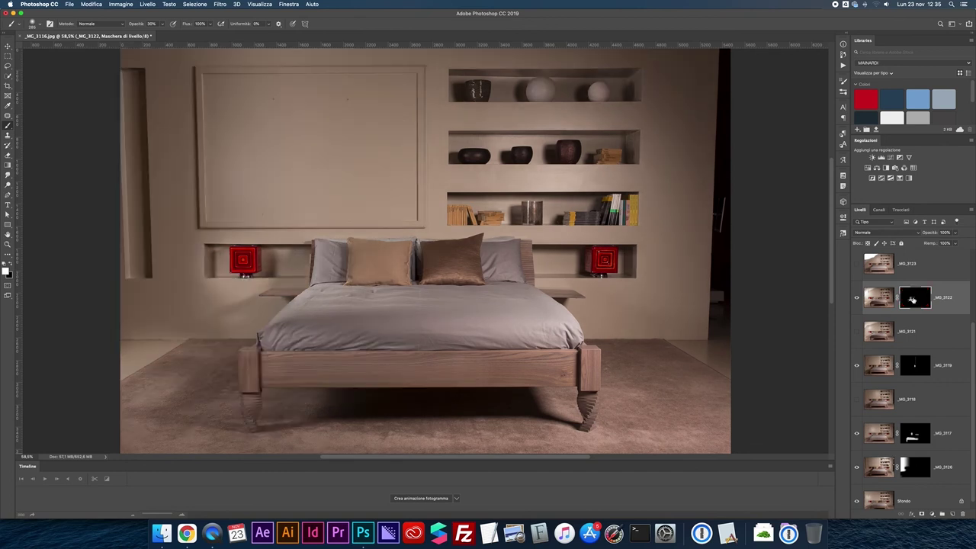
Show layer _MG_3123, compare it with the layers below, and add a layer mask inverted to black.
scroll(900, 358, "up", 3)
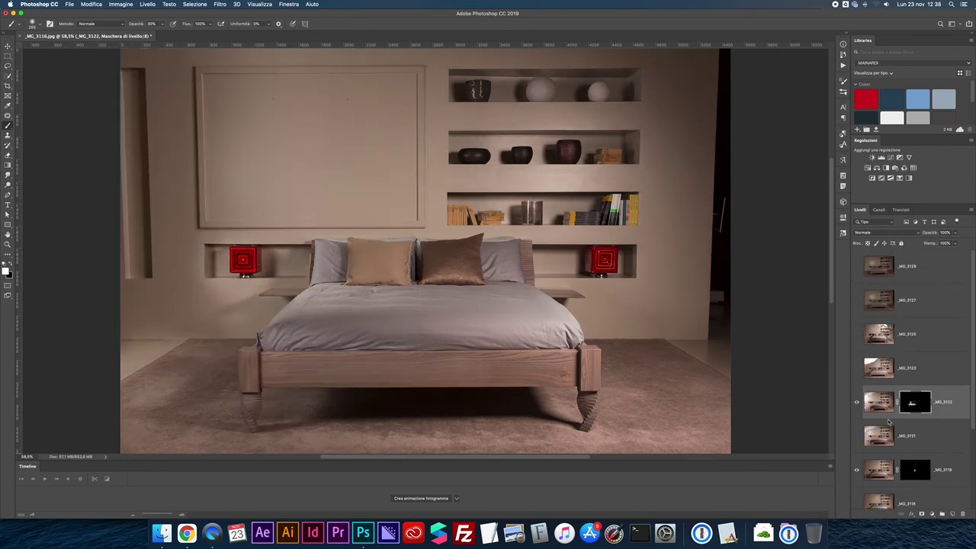
left_click(879, 372)
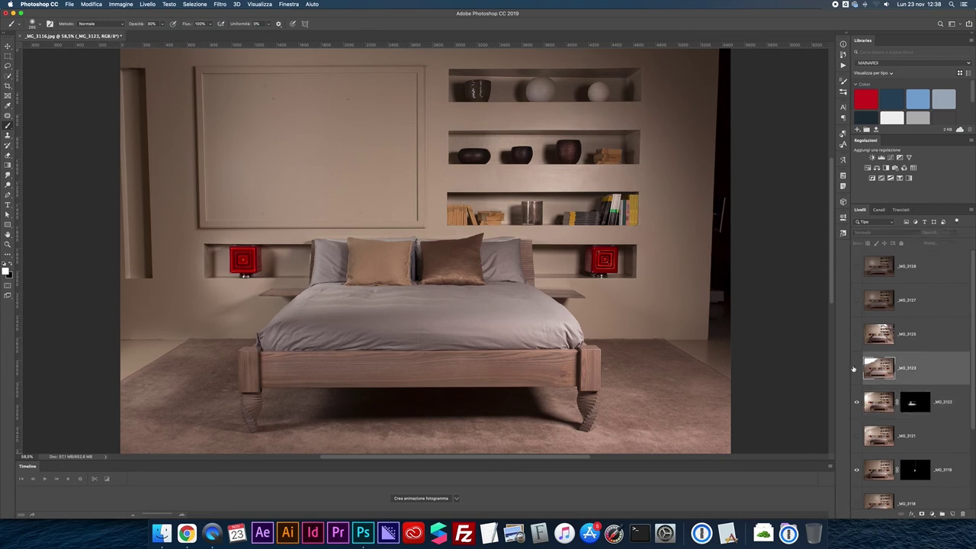
left_click(857, 369)
left_click(857, 369)
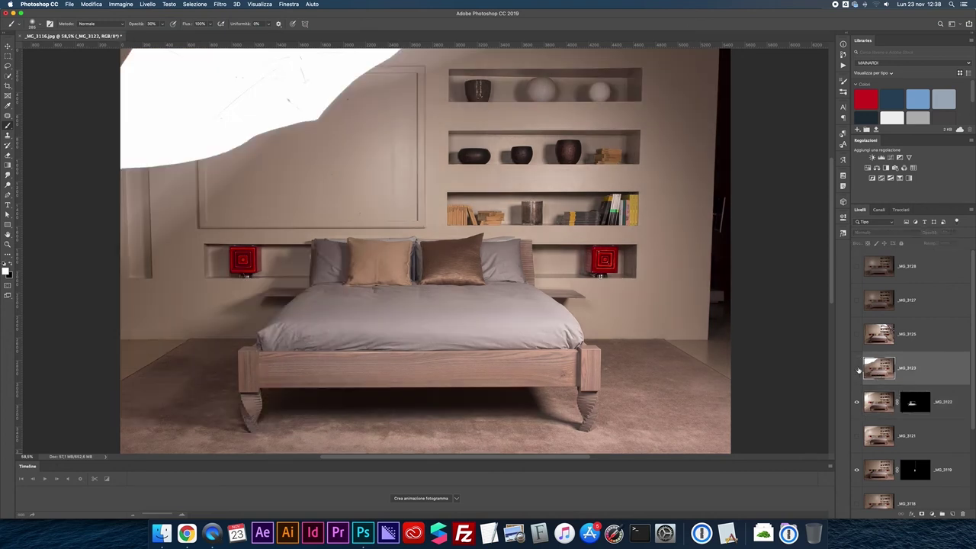
left_click(857, 369)
left_click(922, 515)
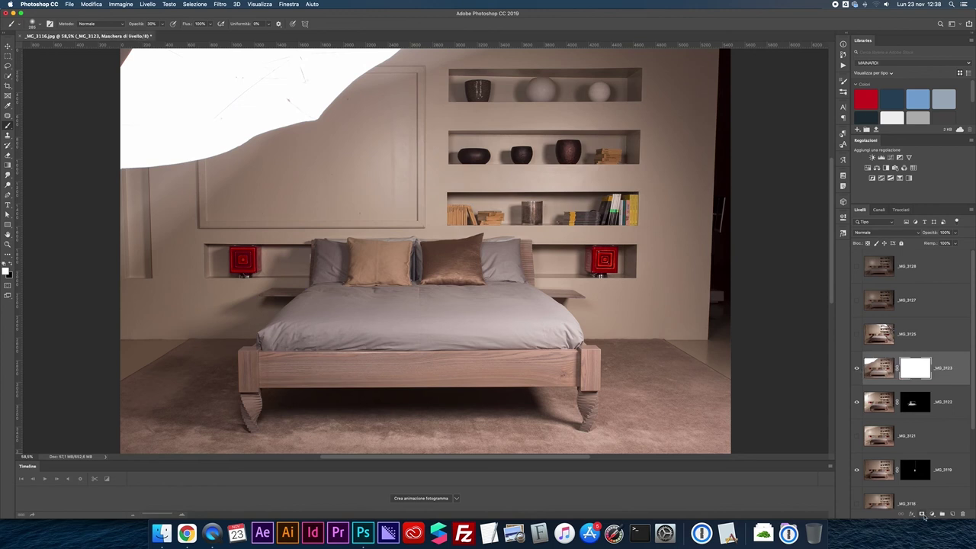
key("super+i")
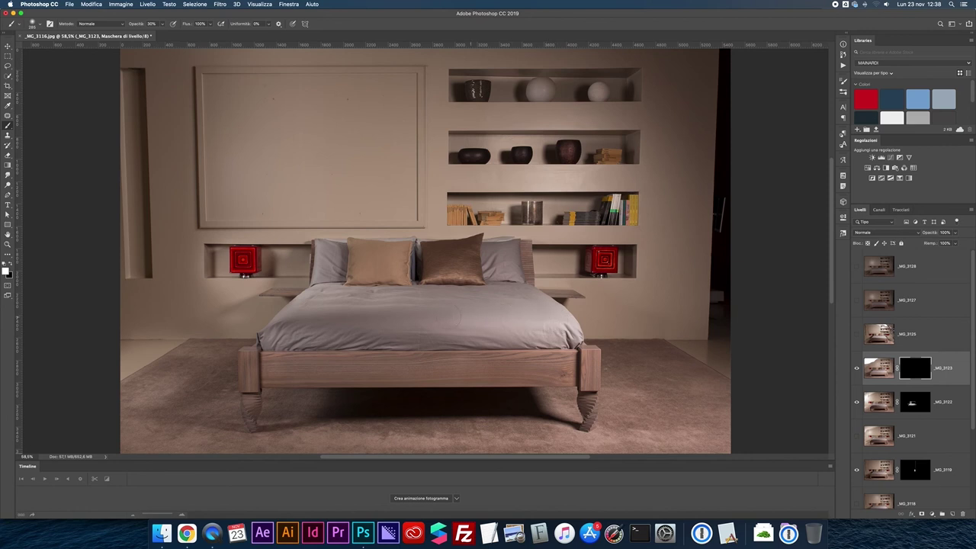
Brush white across the bedspread on the _MG_3123 mask and compare the result with the mask disabled.
mouse_move(329, 340)
left_mouse_down()
mouse_move(537, 333)
mouse_move(523, 303)
left_mouse_up()
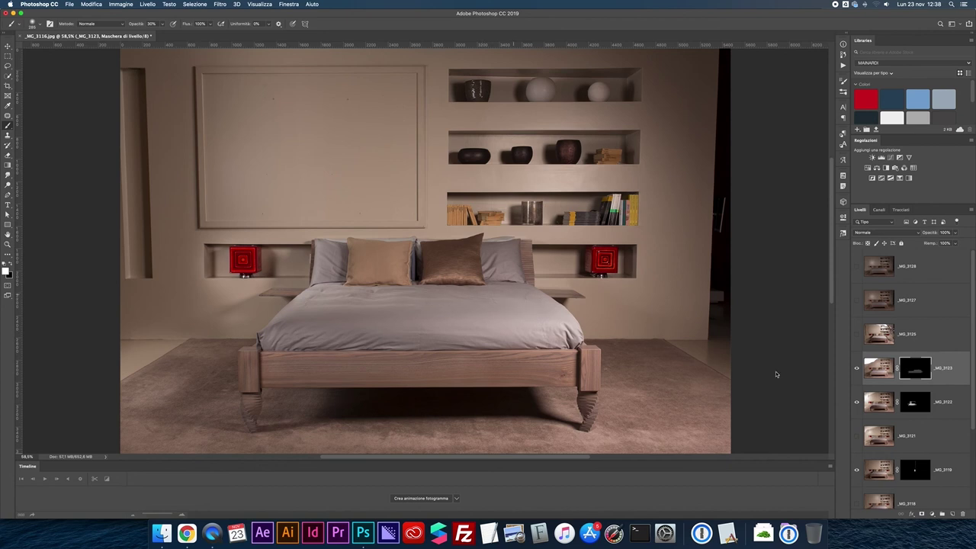
left_click(914, 368, "shift")
key("super+plus")
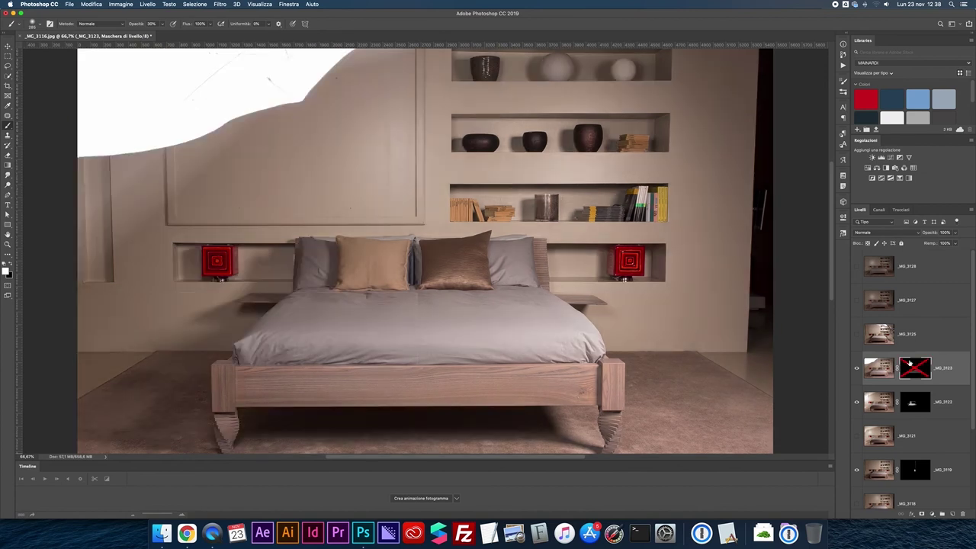
left_click(914, 368, "shift")
key("super+plus")
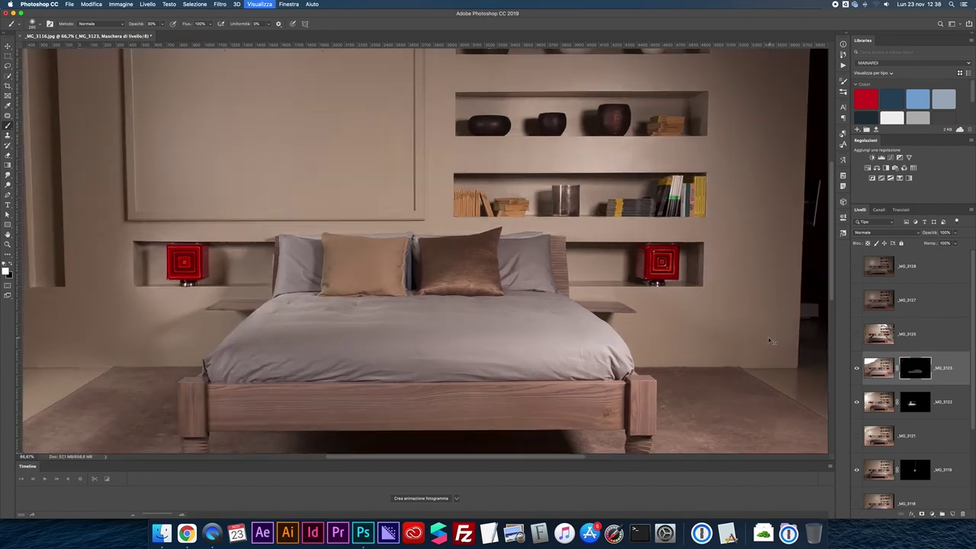
Brush white over the pillows on the _MG_3123 mask with a smaller brush, checking against the disabled mask.
left_click_drag(567, 260, 533, 258)
scroll(532, 256, "up", 5)
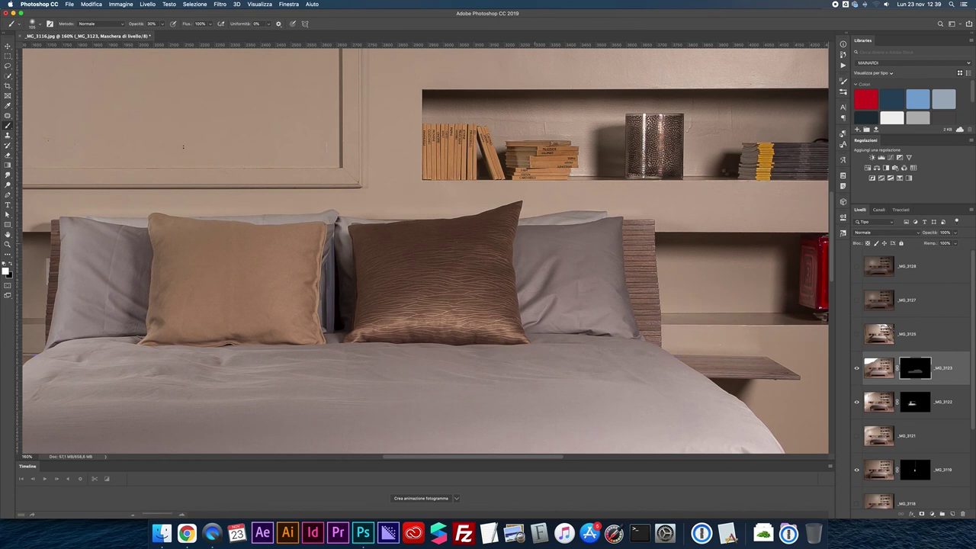
left_click(919, 370, "shift")
left_click(919, 370, "shift")
left_click(915, 369, "shift")
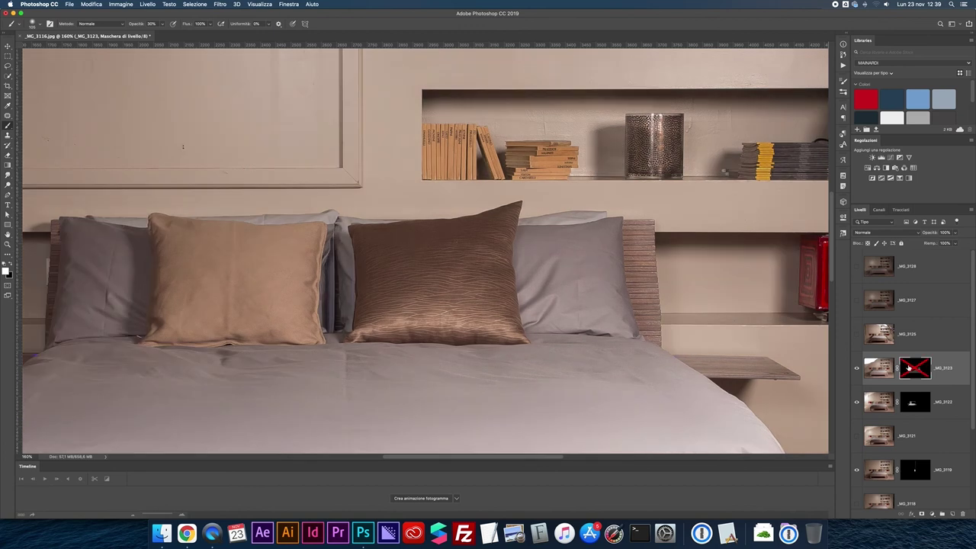
left_click(918, 370, "shift")
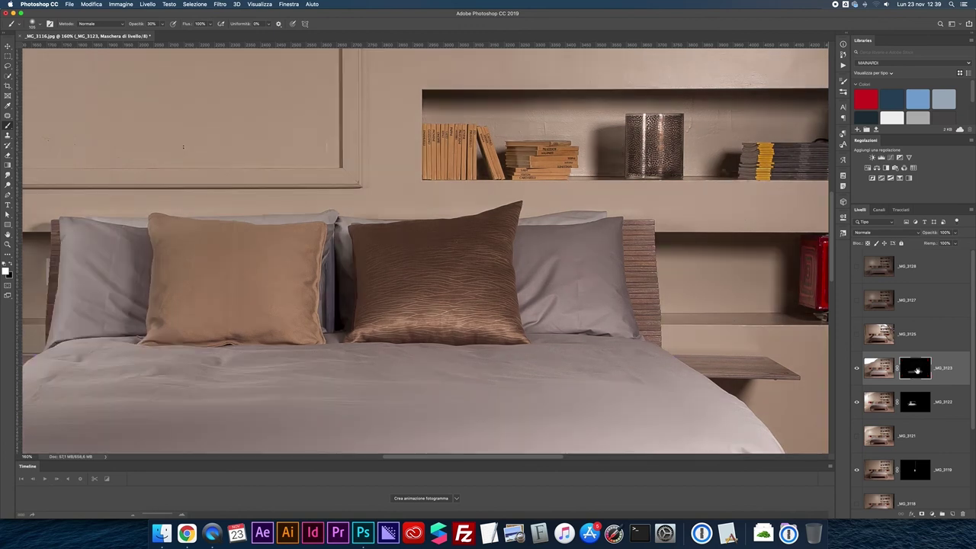
left_click(918, 370, "shift")
left_click(918, 370, "shift")
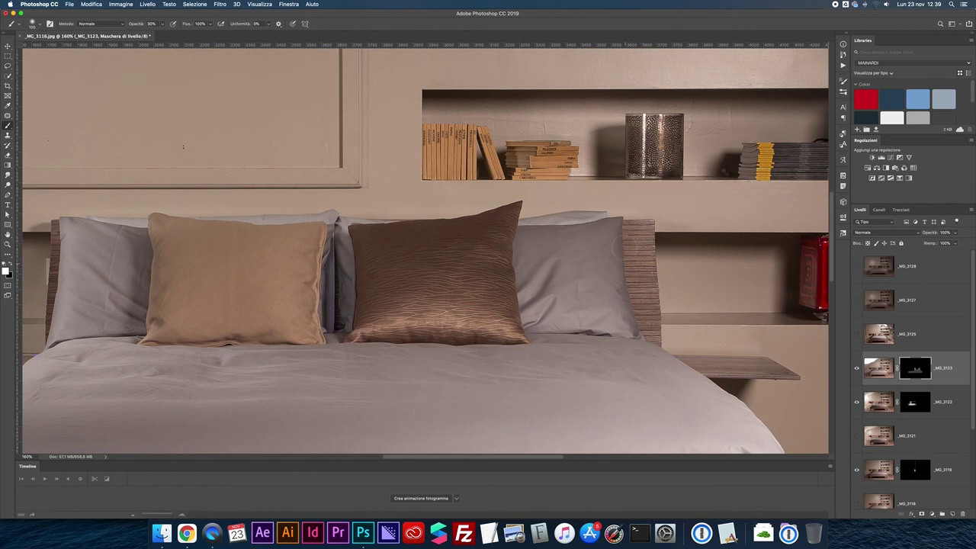
Examine the pillows and bedspread up close with the _MG_3123 mask disabled and enabled.
left_click(911, 363, "shift")
left_click(913, 365, "shift")
left_click(909, 372, "shift")
left_click(909, 371, "shift")
left_click(919, 371, "shift")
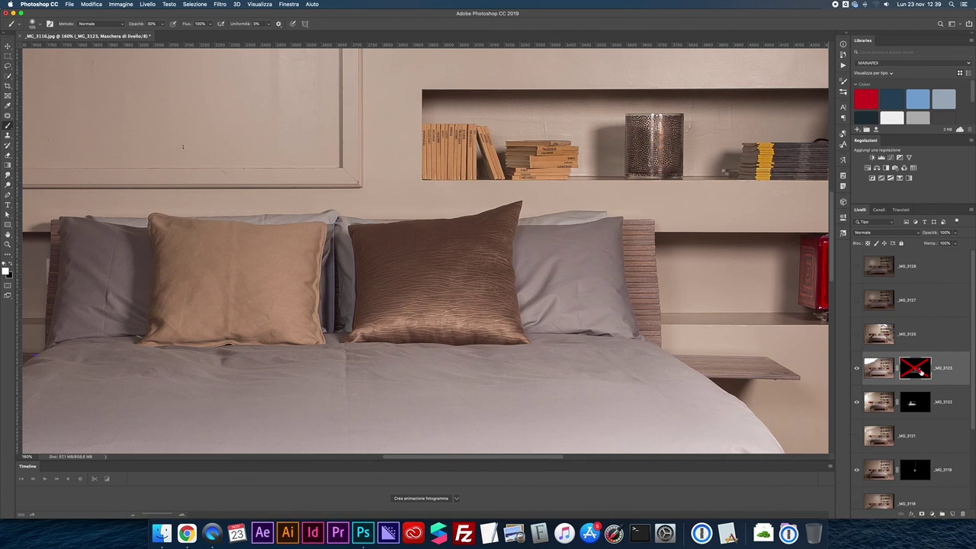
left_click(919, 372, "shift")
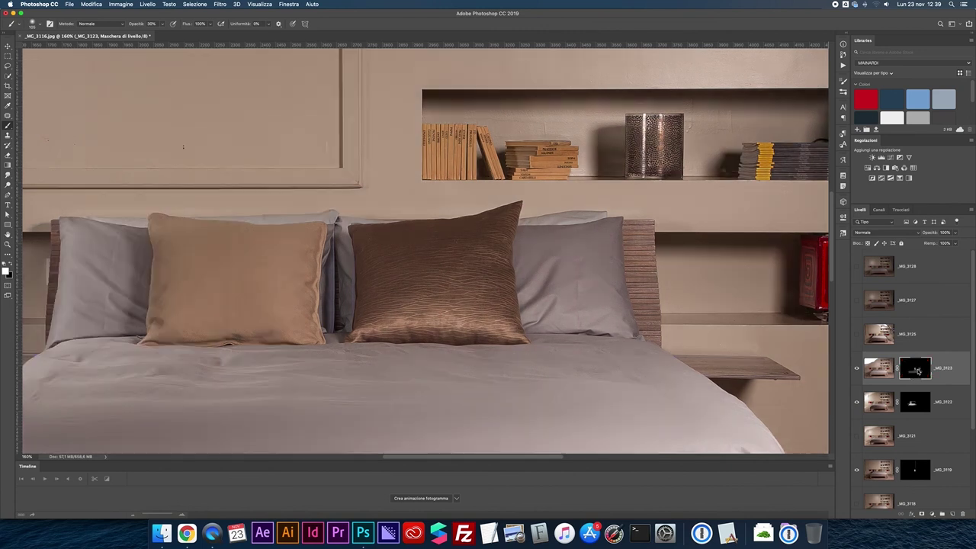
scroll(919, 371, "down", 1)
key("super+1")
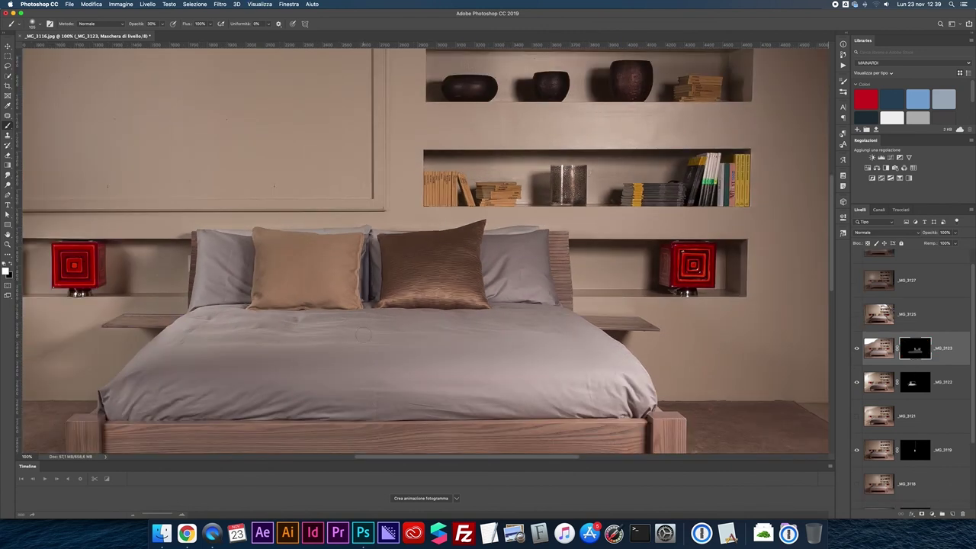
Compare the whole bed view with layer _MG_3123 hidden and shown, and with its mask disabled and enabled.
key("super+0")
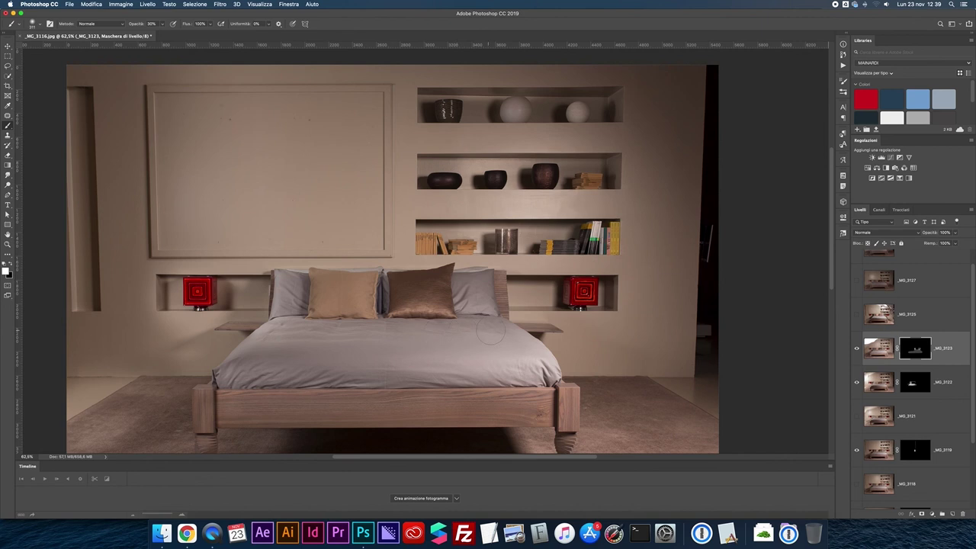
left_click(856, 348)
left_click(856, 348)
scroll(857, 350, "down", 1)
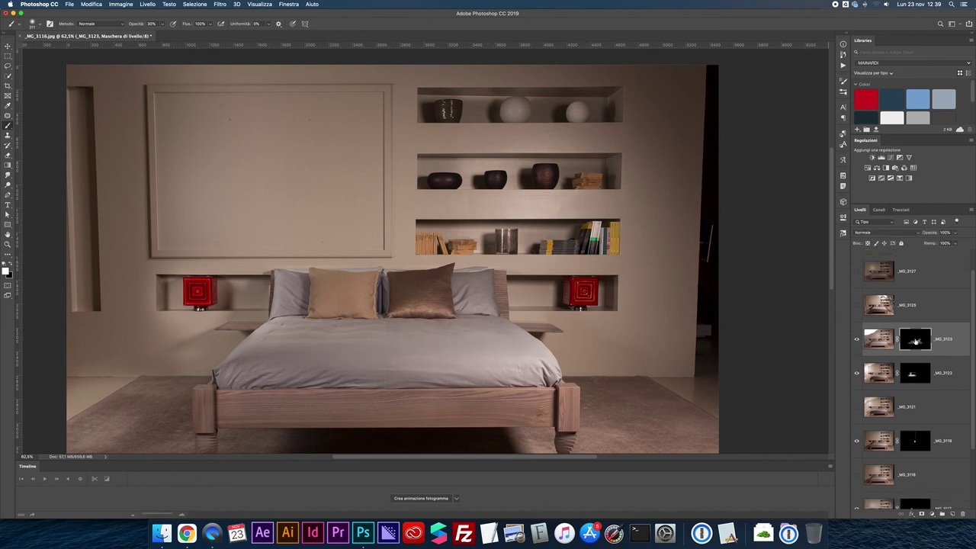
left_click(912, 343, "shift")
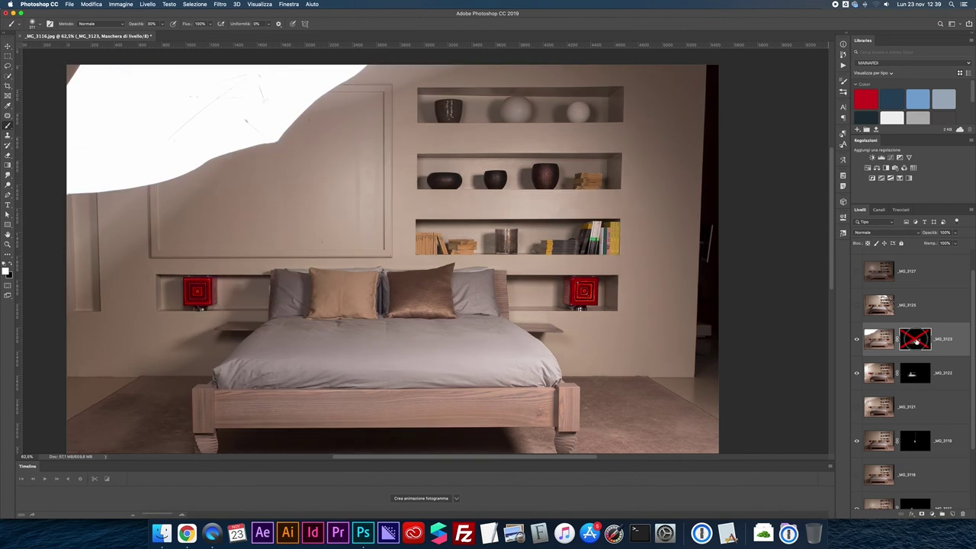
left_click(912, 343, "shift")
scroll(912, 344, "down", 1)
scroll(911, 328, "down", 1)
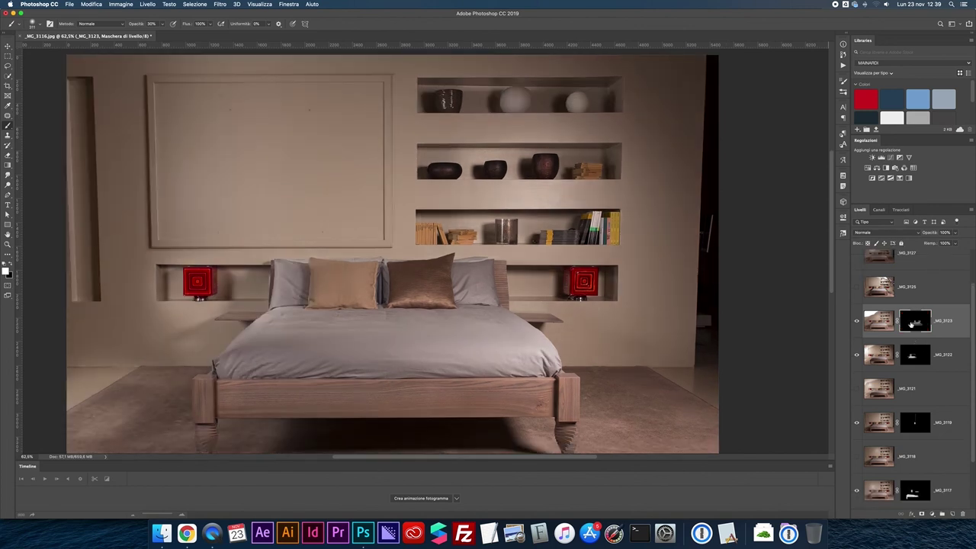
left_click(912, 324, "shift")
left_click(912, 324, "shift")
scroll(806, 323, "down", 5)
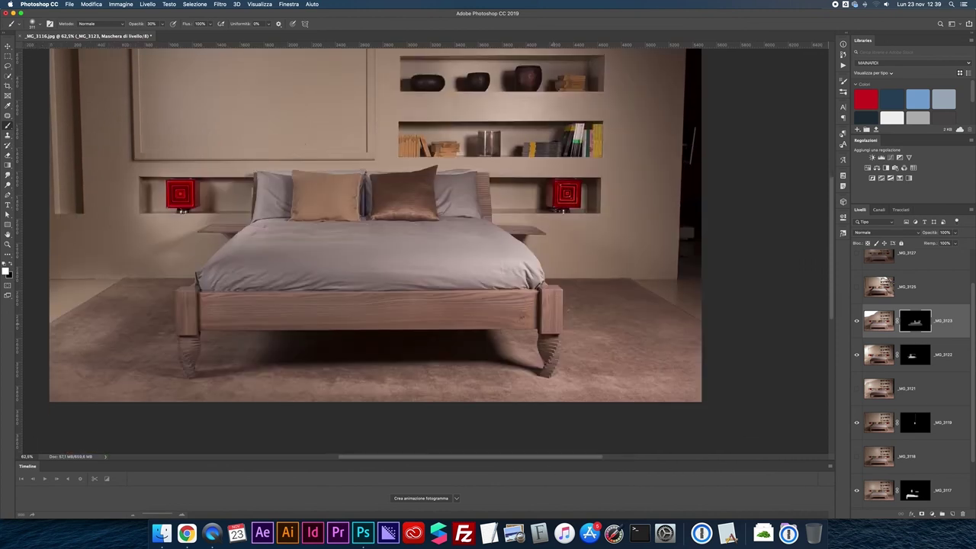
left_click(915, 320, "shift")
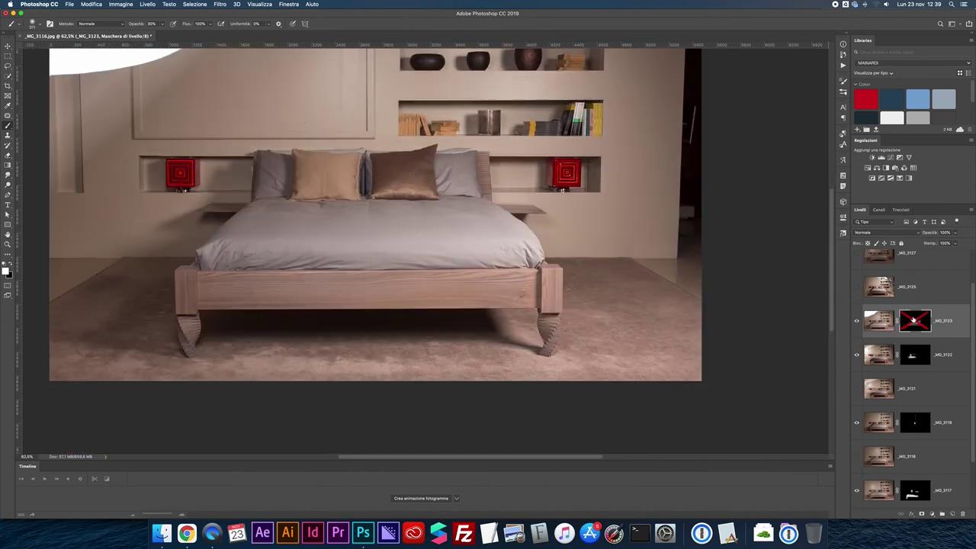
left_click(914, 320, "shift")
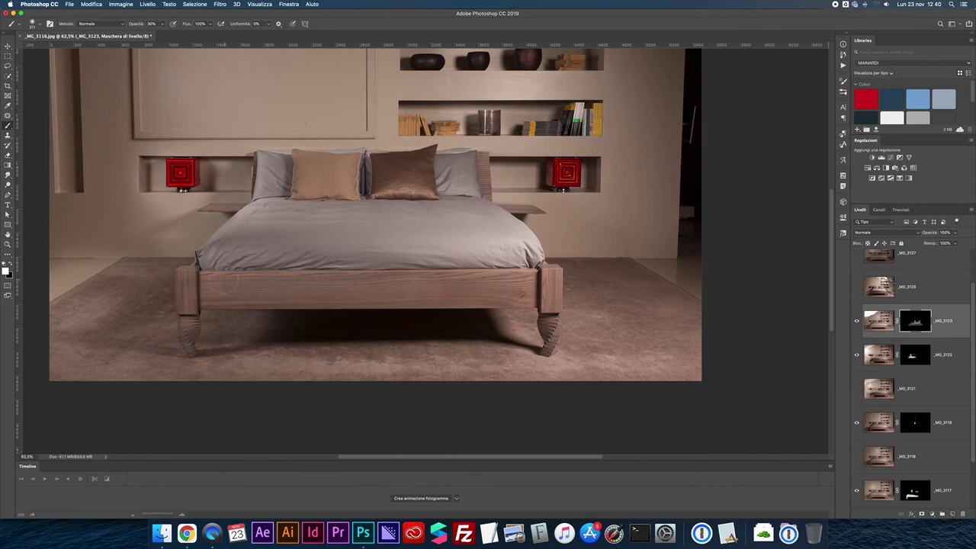
Brush white along the wooden footboard on the _MG_3123 mask and compare it with the mask disabled and enabled.
left_click_drag(264, 279, 538, 289)
mouse_move(450, 299)
left_mouse_down()
mouse_move(221, 301)
mouse_move(205, 288)
left_mouse_up()
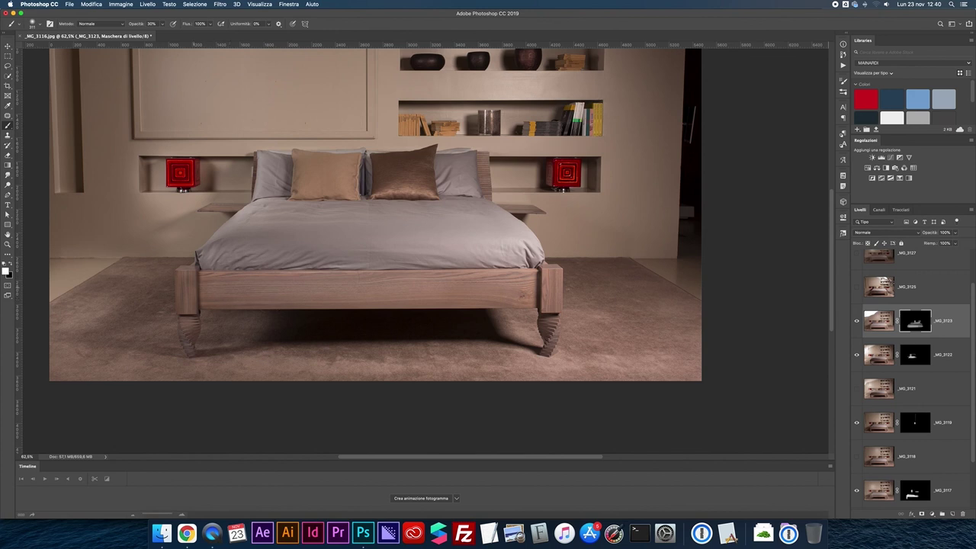
left_click(917, 319, "shift")
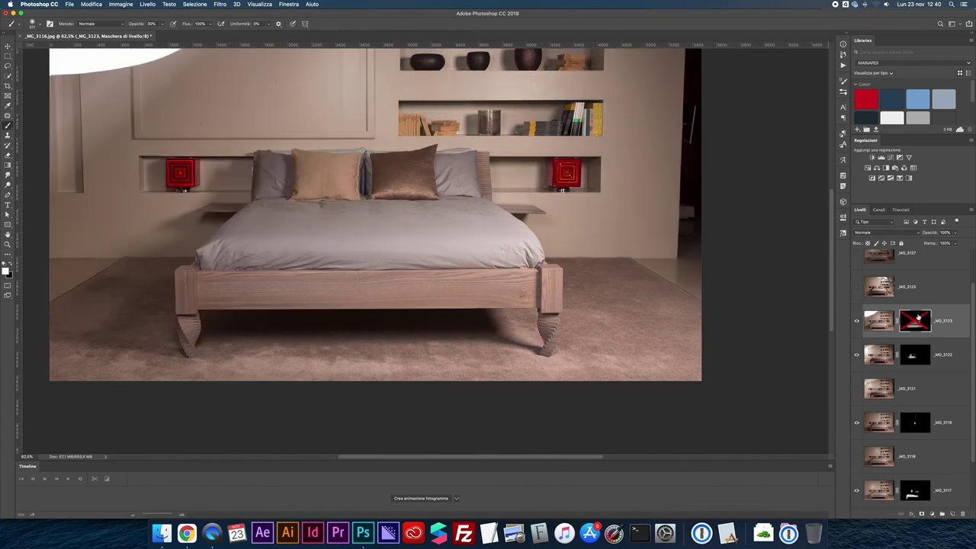
left_click(918, 319, "shift")
left_click(917, 319, "shift")
left_click(917, 319, "shift")
Show layer _MG_3125, compare it with the layers below, and add a layer mask inverted to black.
left_click(881, 287)
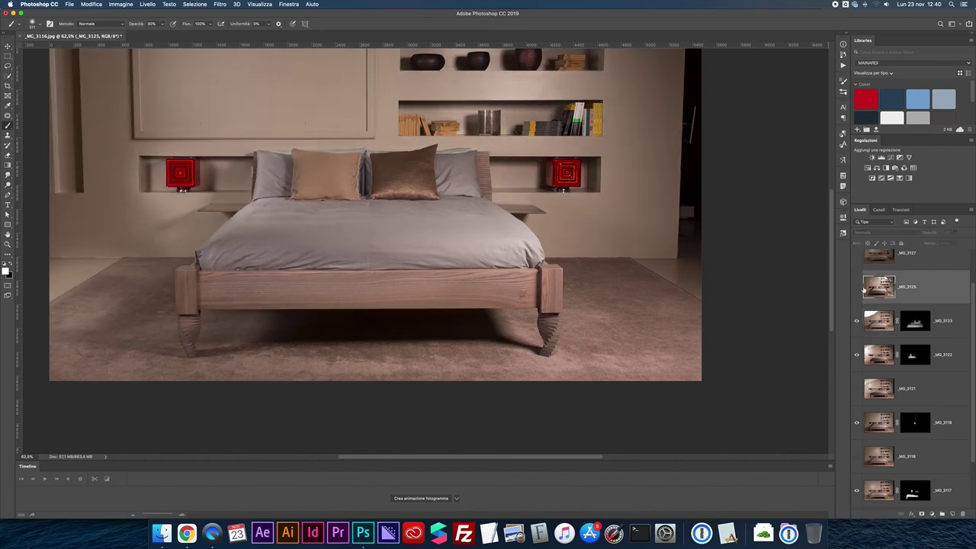
left_click(856, 287)
left_click(857, 288)
left_click(856, 288)
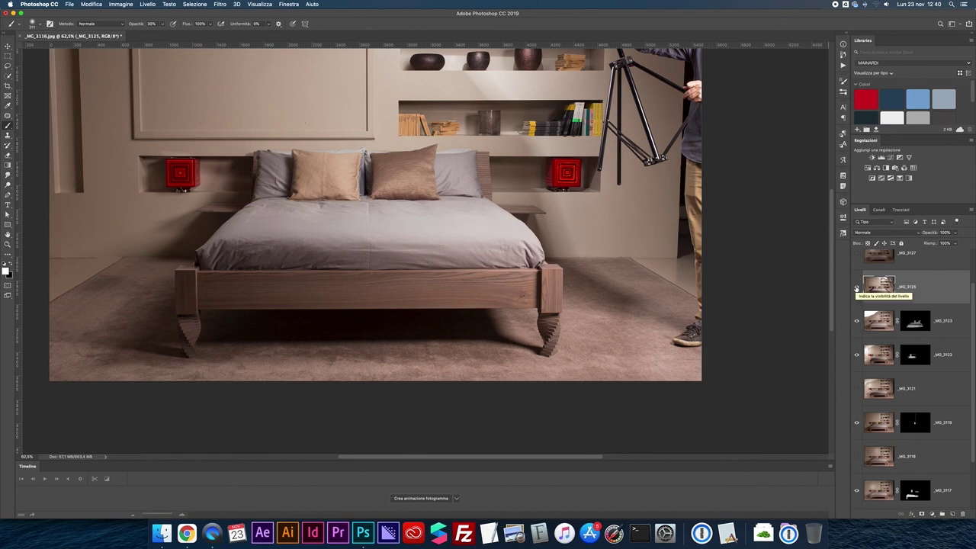
left_click(856, 287)
left_click(856, 288)
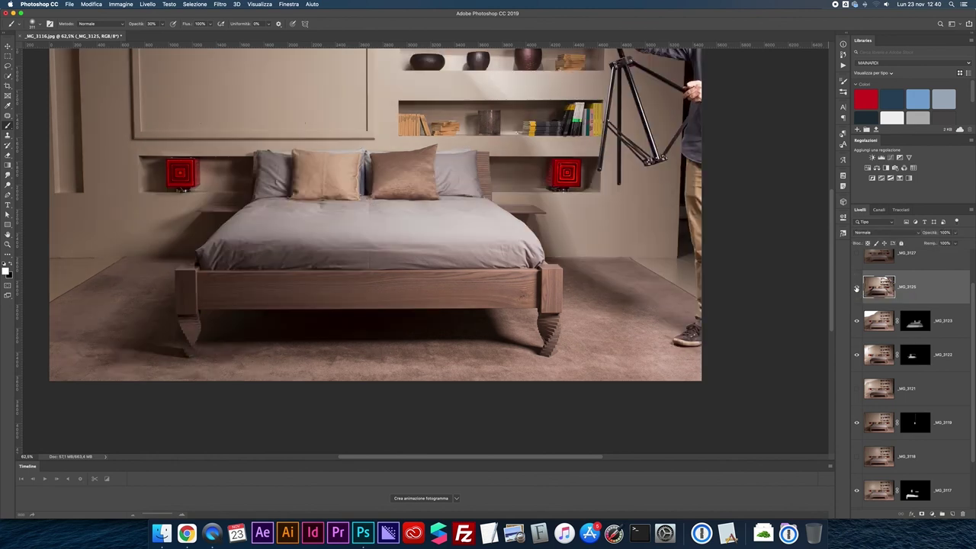
left_click(857, 288)
left_click(856, 287)
left_click(921, 514)
key("super+i")
Brush white over the dark brown pillow on the _MG_3125 mask with a smaller brush.
key("super+plus")
key("super+plus")
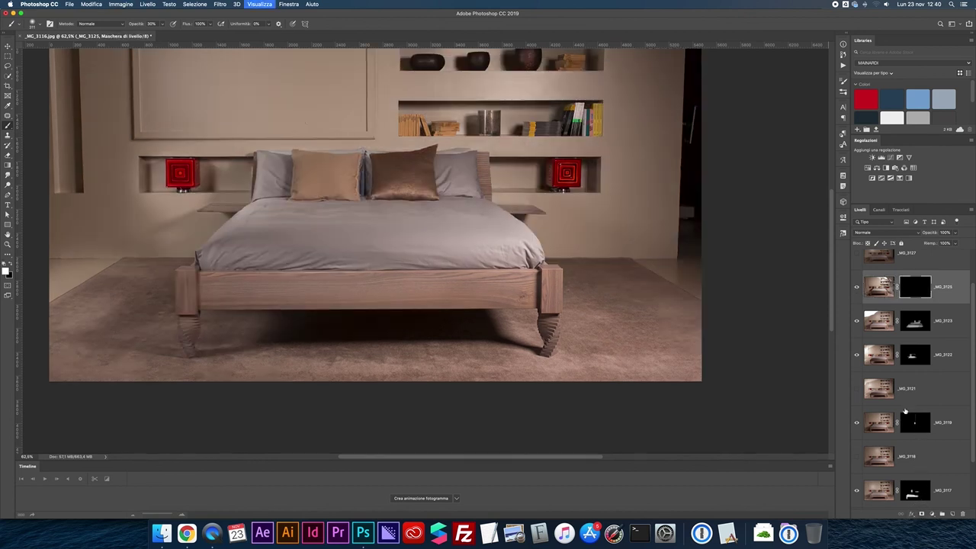
scroll(485, 217, "up", 5)
key("super+plus")
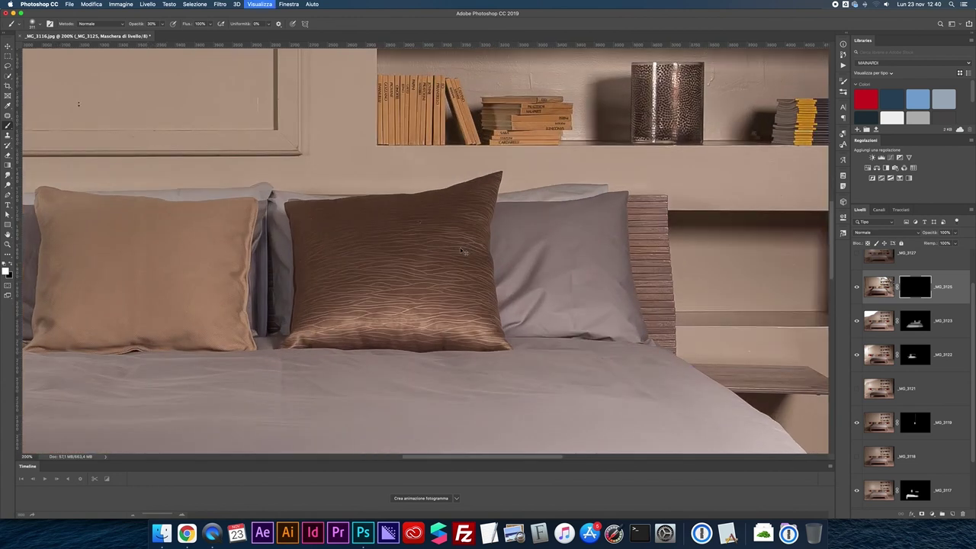
scroll(461, 248, "up", 2)
left_click_drag(465, 250, 402, 257)
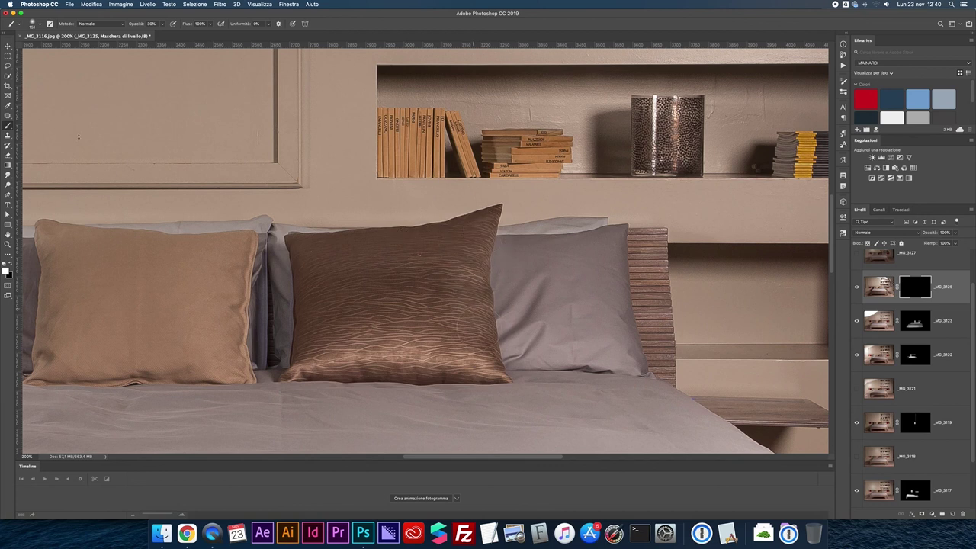
mouse_move(349, 298)
left_mouse_down()
mouse_move(320, 318)
mouse_move(310, 264)
mouse_move(442, 248)
mouse_move(417, 288)
left_mouse_up()
mouse_move(309, 332)
left_mouse_down()
mouse_move(473, 339)
mouse_move(473, 229)
mouse_move(381, 250)
left_mouse_up()
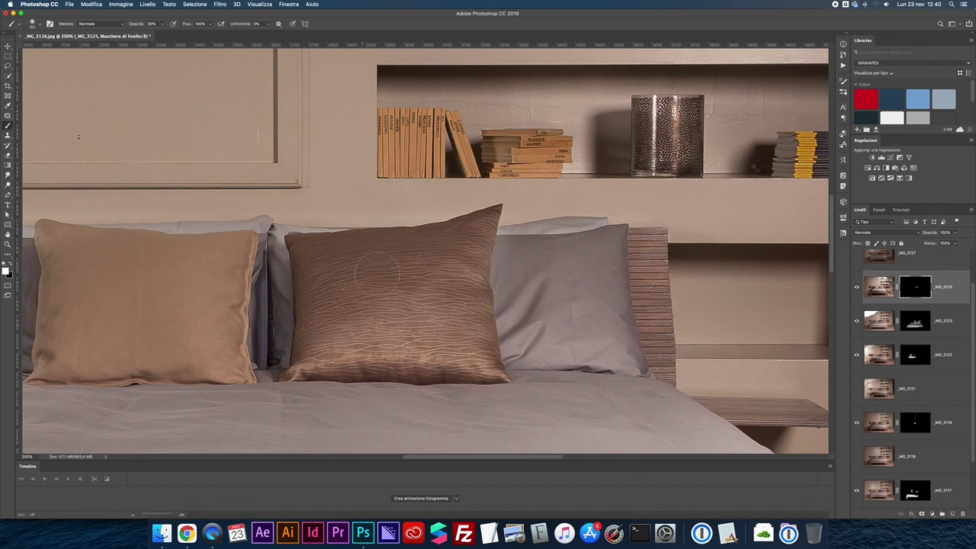
Brush white over the beige pillow and the right grey pillow on the _MG_3125 mask, comparing with the mask disabled and enabled.
left_click(919, 288, "shift")
left_click(920, 288, "shift")
key("super+minus")
left_click(916, 288, "shift")
left_click(916, 289, "shift")
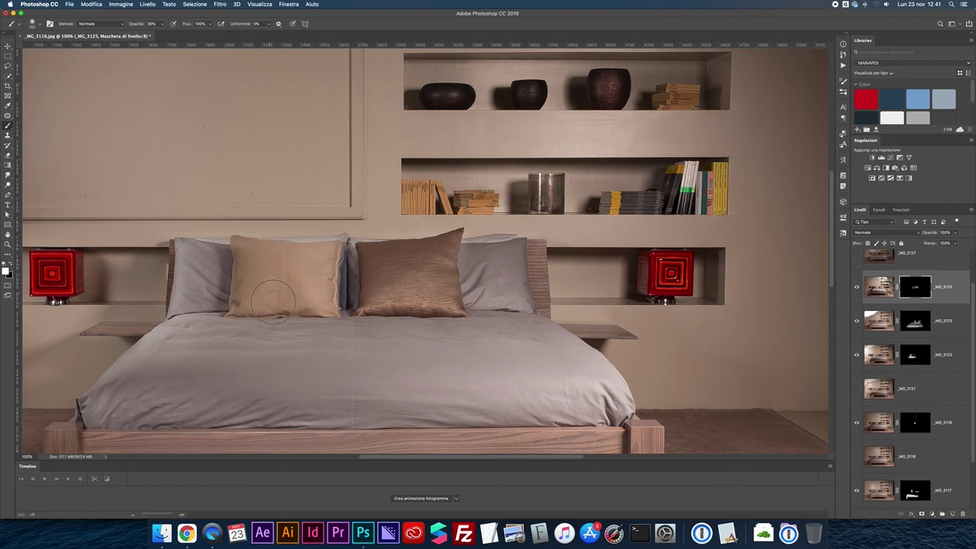
left_click(916, 290, "shift")
left_click(916, 290, "shift")
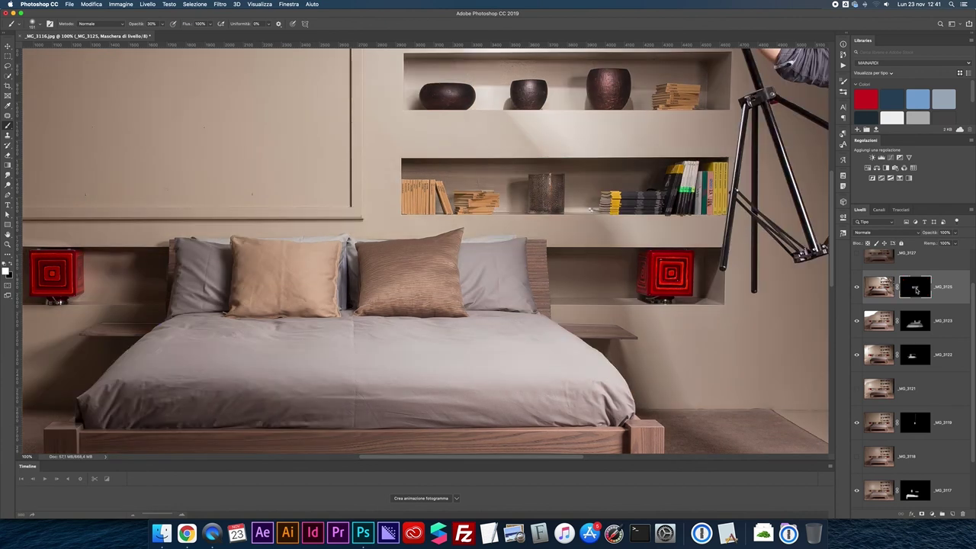
left_click(916, 290, "shift")
left_click(915, 288, "shift")
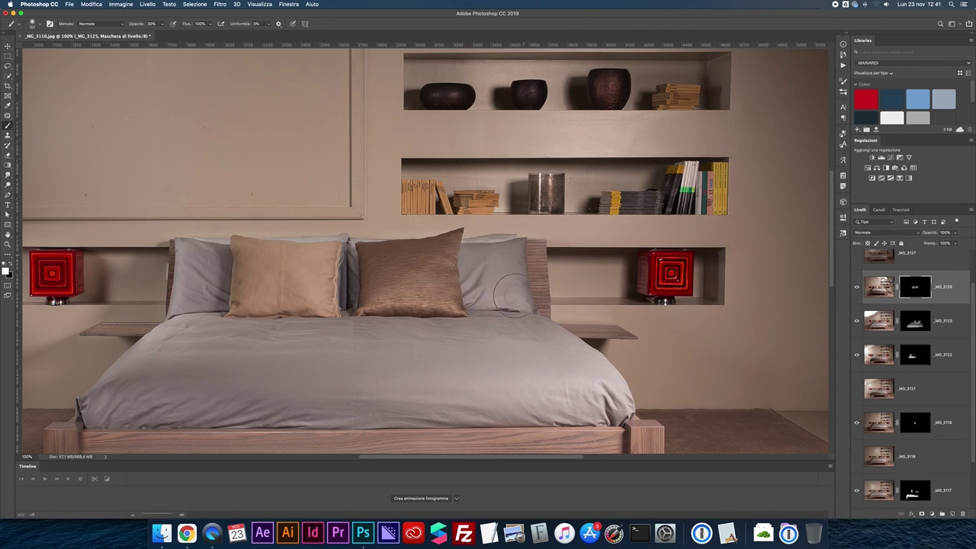
left_click(916, 289, "shift")
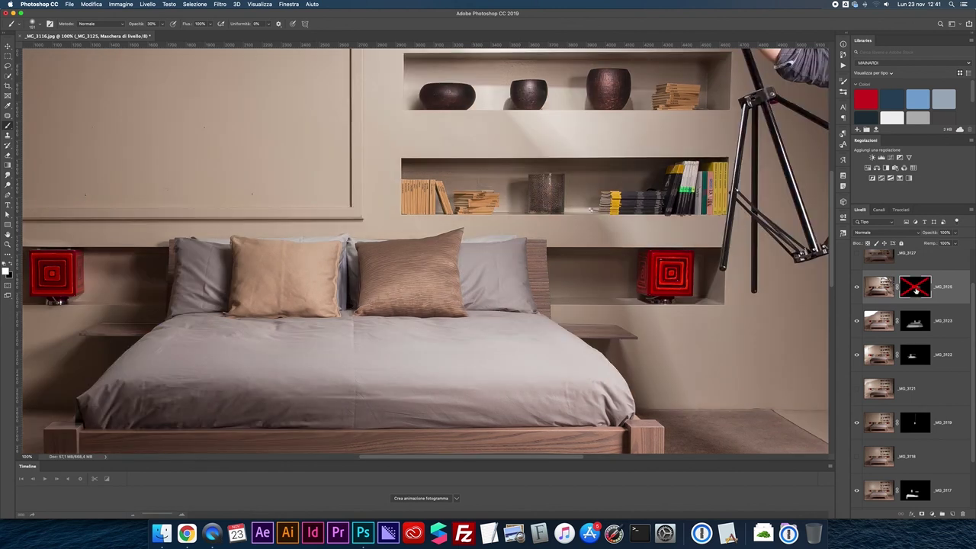
left_click(917, 289, "shift")
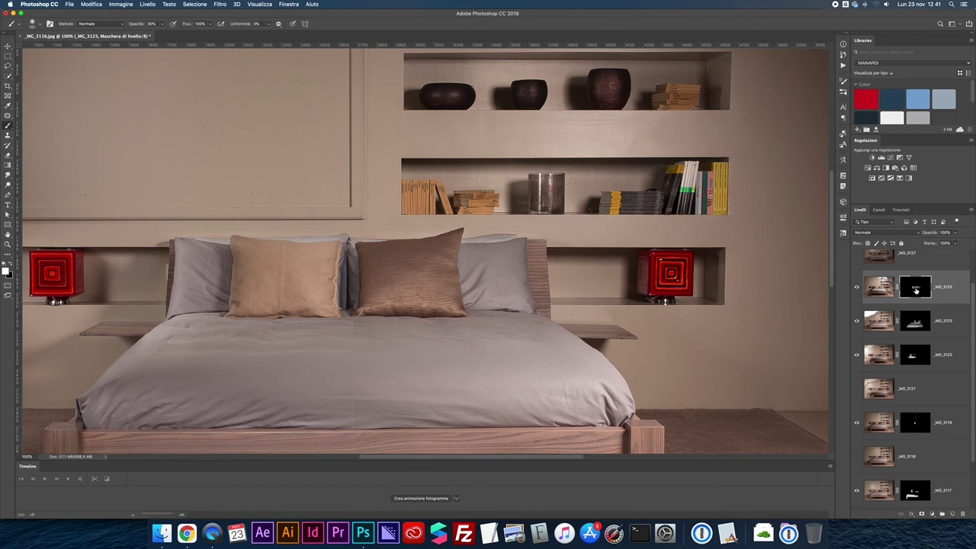
Show the masked exposure layers one at a time above Sfondo, from the lowest one up to _MG_3125.
scroll(881, 288, "up", 2)
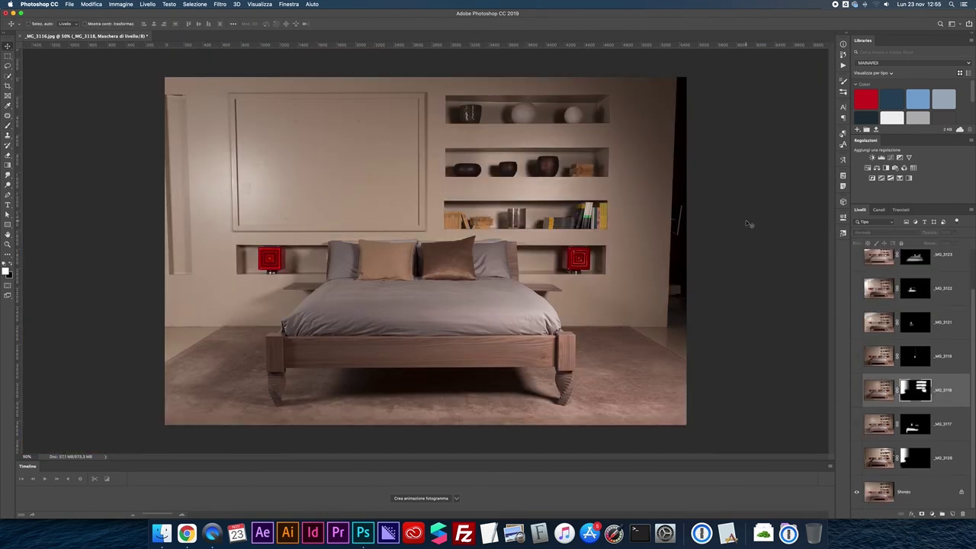
left_click(882, 462)
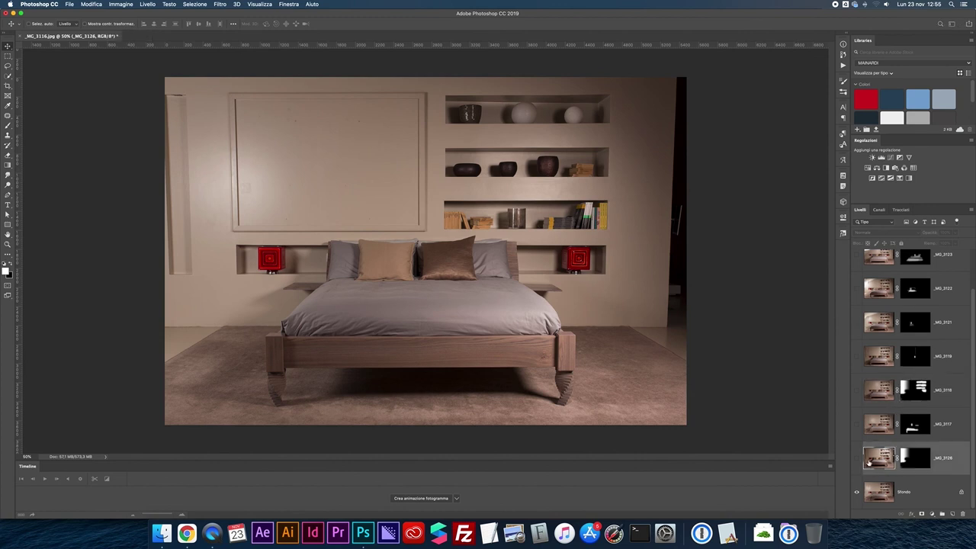
left_click(857, 461)
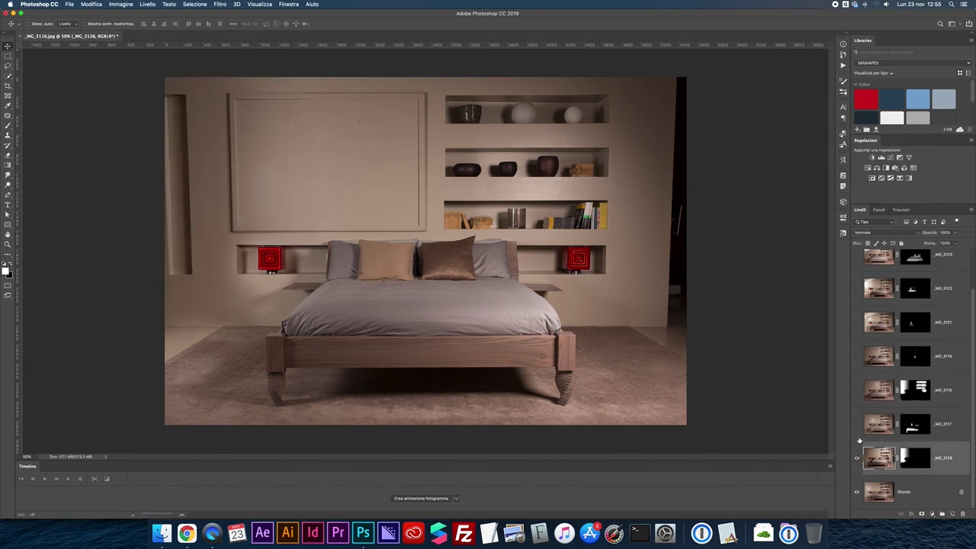
left_click(857, 426)
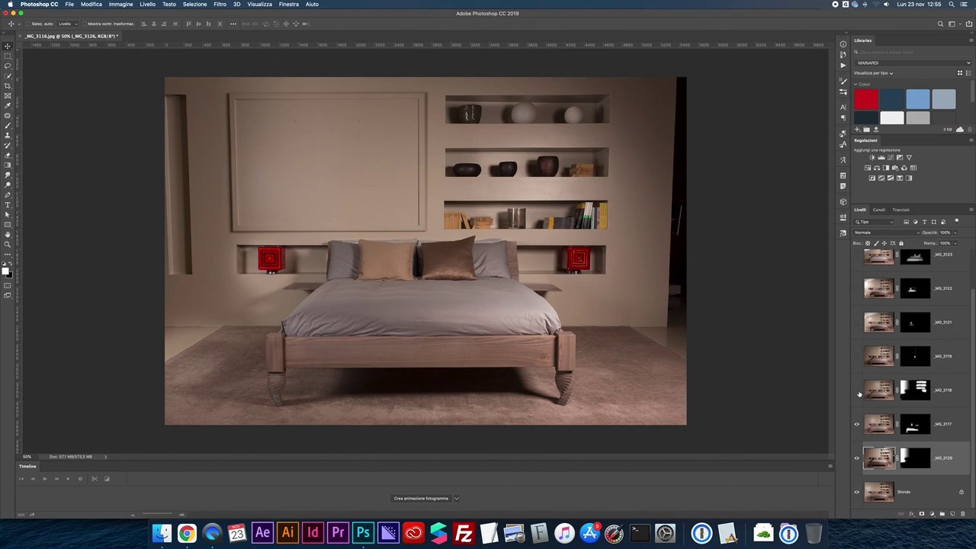
left_click(857, 390)
left_click(857, 357)
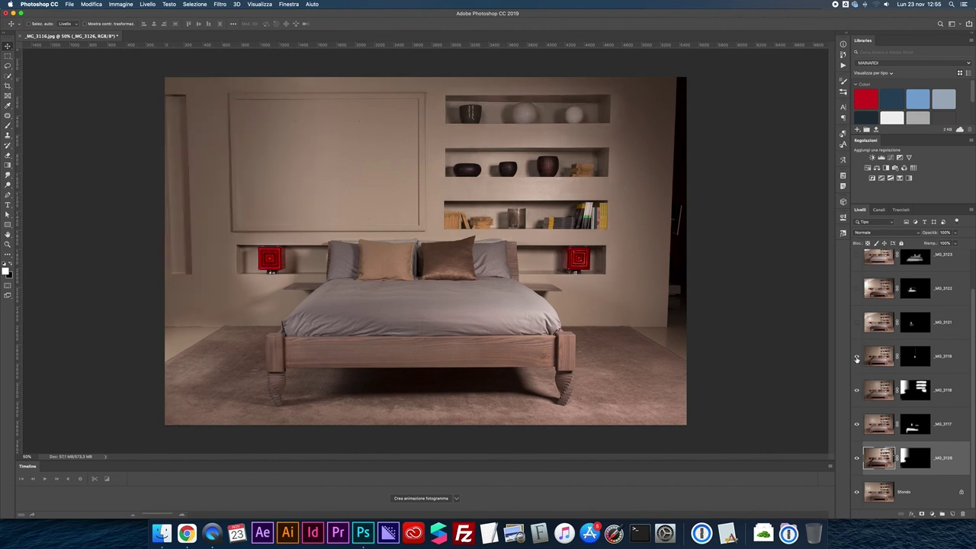
left_click(857, 323)
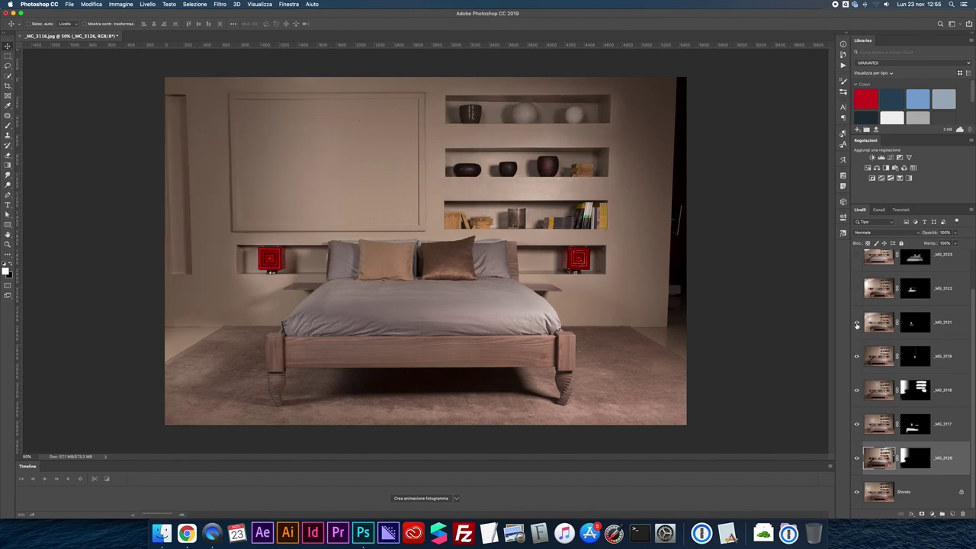
left_click(857, 289)
scroll(857, 296, "up", 2)
left_click(857, 301)
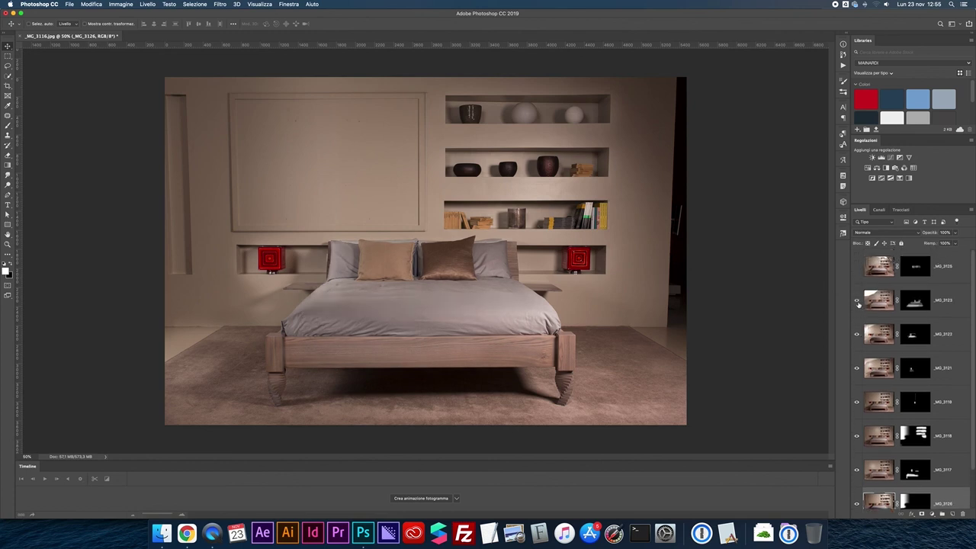
left_click(856, 267)
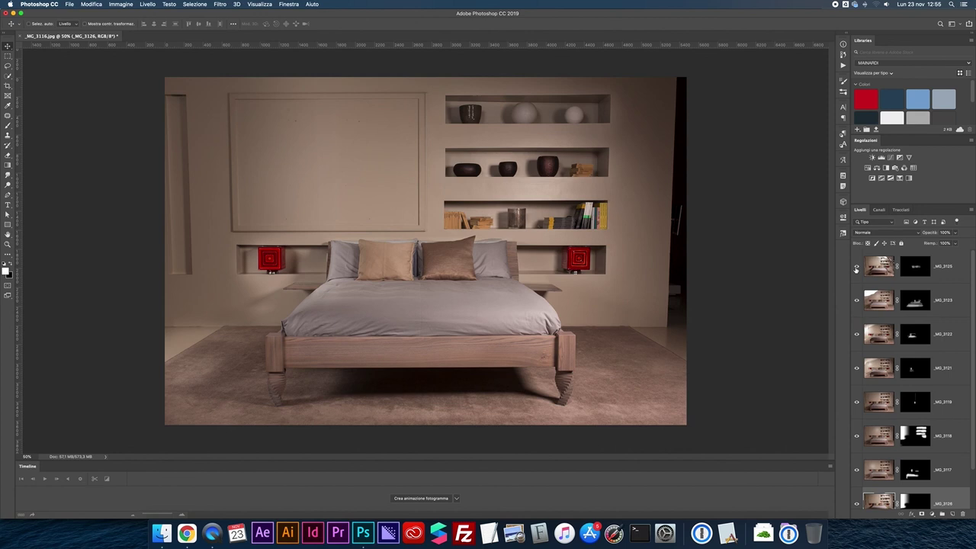
Compare the Sfondo layer on its own with the full stack of masked layers.
scroll(877, 427, "down", 2)
left_click(857, 494, "alt")
left_click(856, 494, "alt")
left_click(856, 494, "alt")
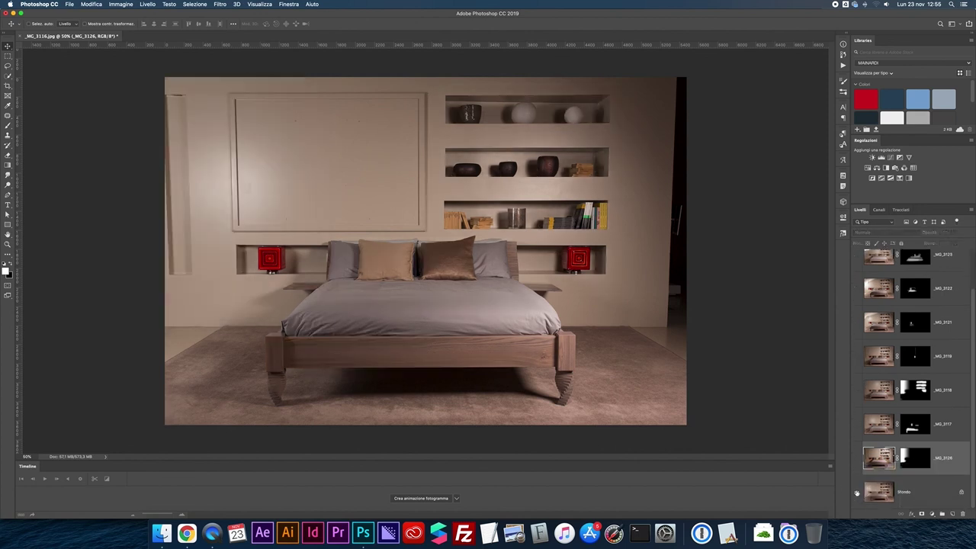
left_click(856, 494, "alt")
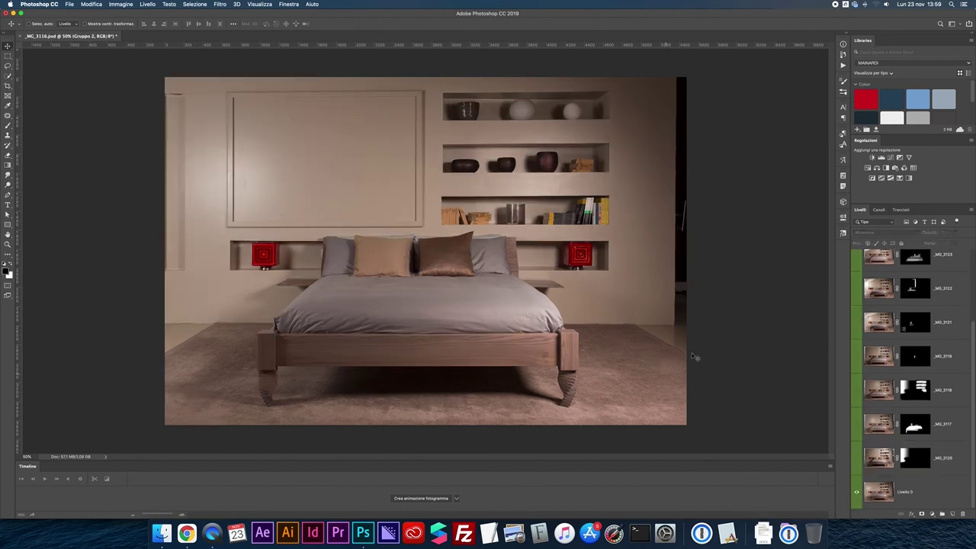
Fit _MG_3116.psd to the view and show its green-labelled masked layers one by one above Livello 0, up to _MG_3125.
key("super+0")
left_click(855, 460)
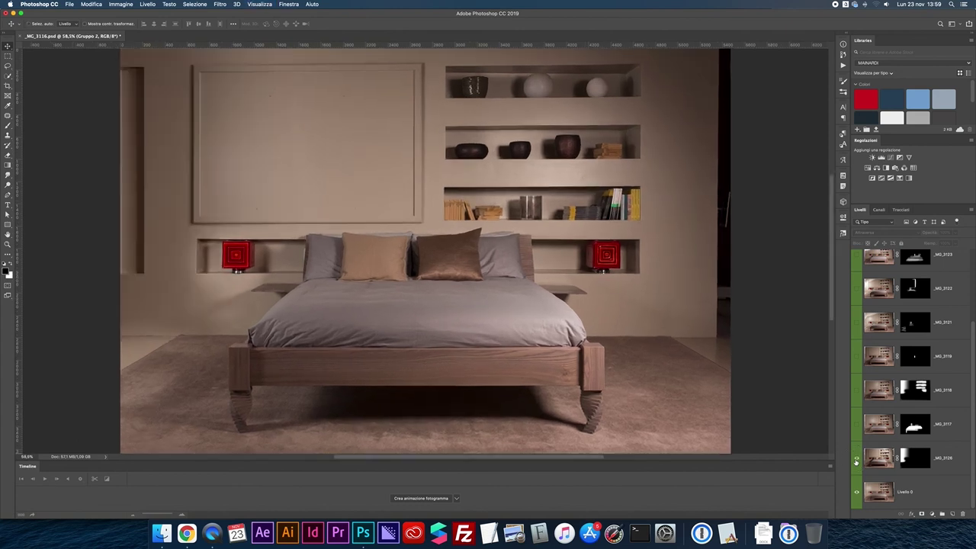
left_click(855, 424)
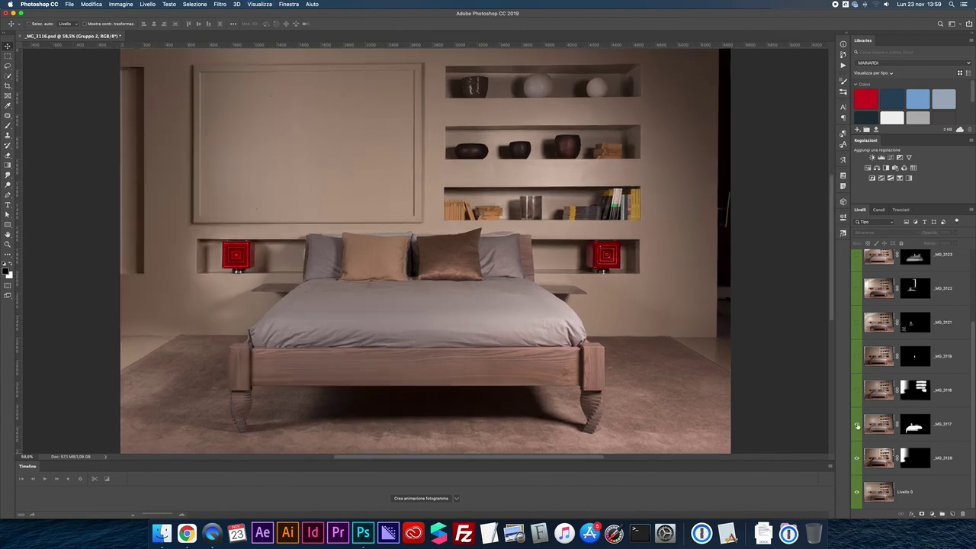
left_click(856, 390)
left_click(856, 357)
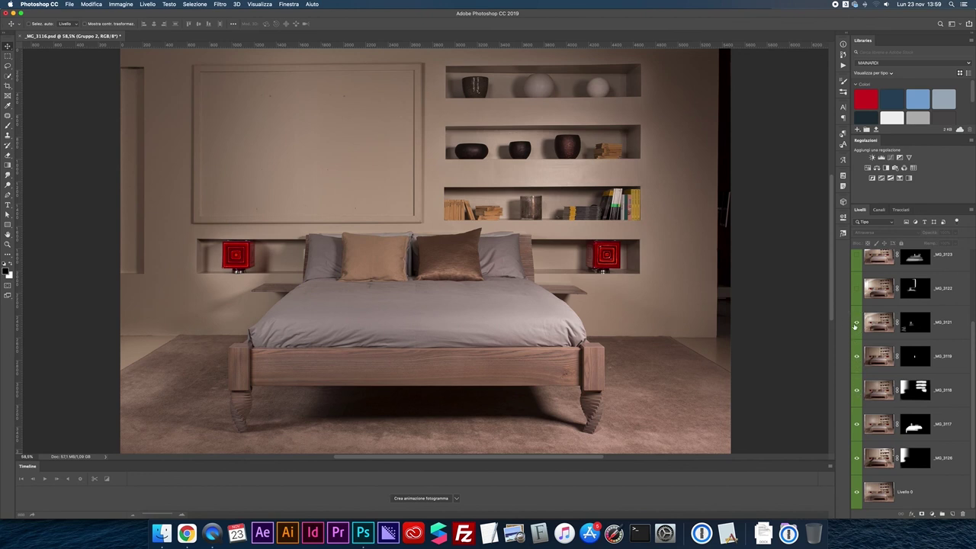
left_click(856, 329)
left_click(856, 300)
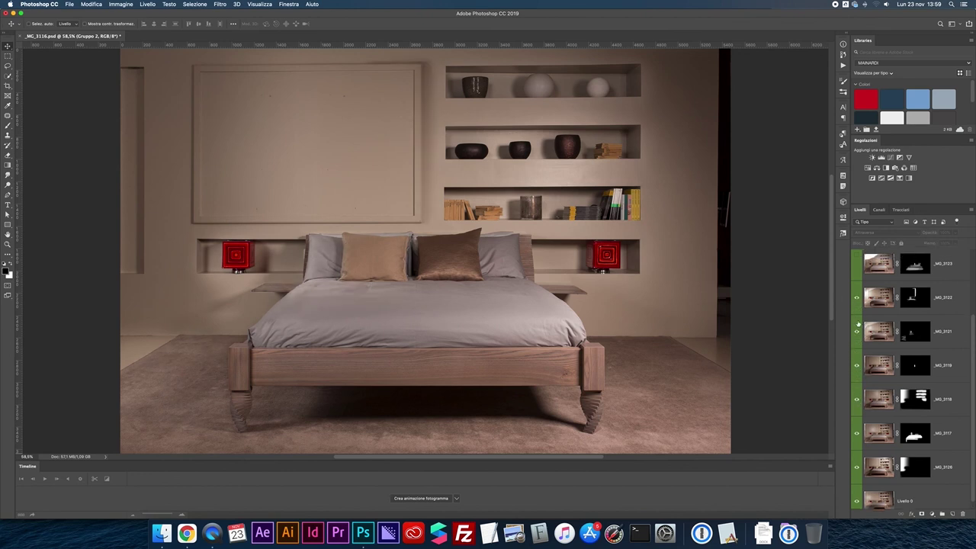
scroll(858, 329, "up", 1)
left_click(856, 309)
scroll(857, 313, "up", 1)
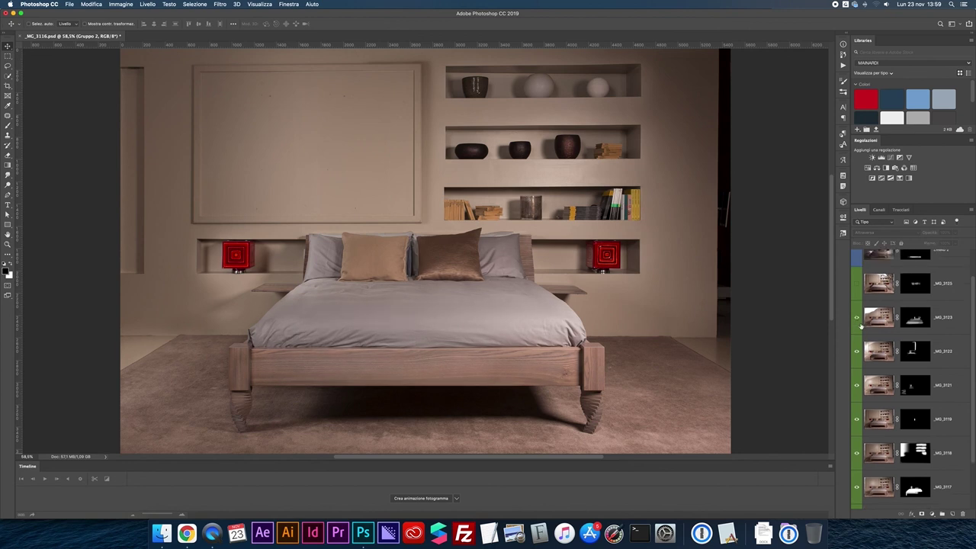
left_click(857, 317)
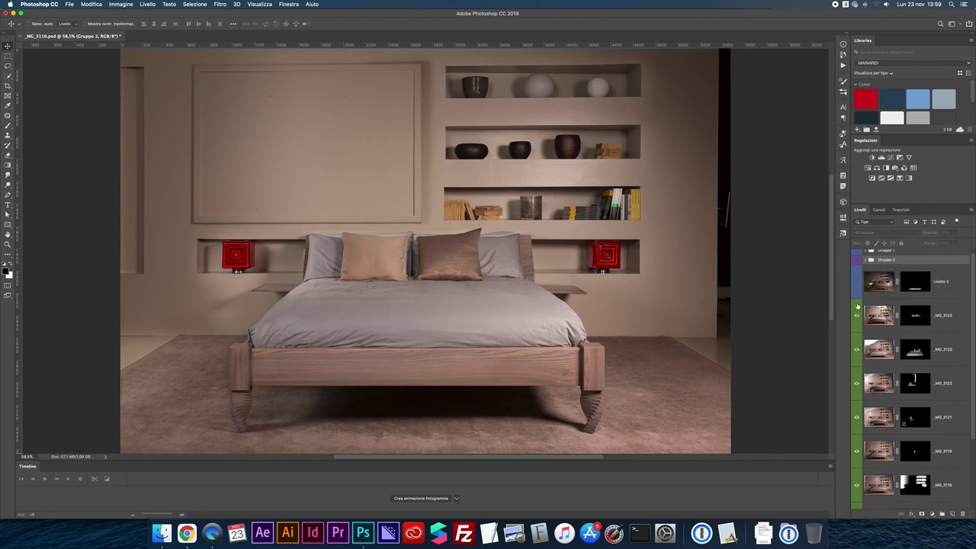
Inspect the footboard and the dark carpet area under the bed up close, and show the masked layer Livello 2.
key("super+plus")
key("super+plus")
key("super+plus")
scroll(522, 315, "down", 6)
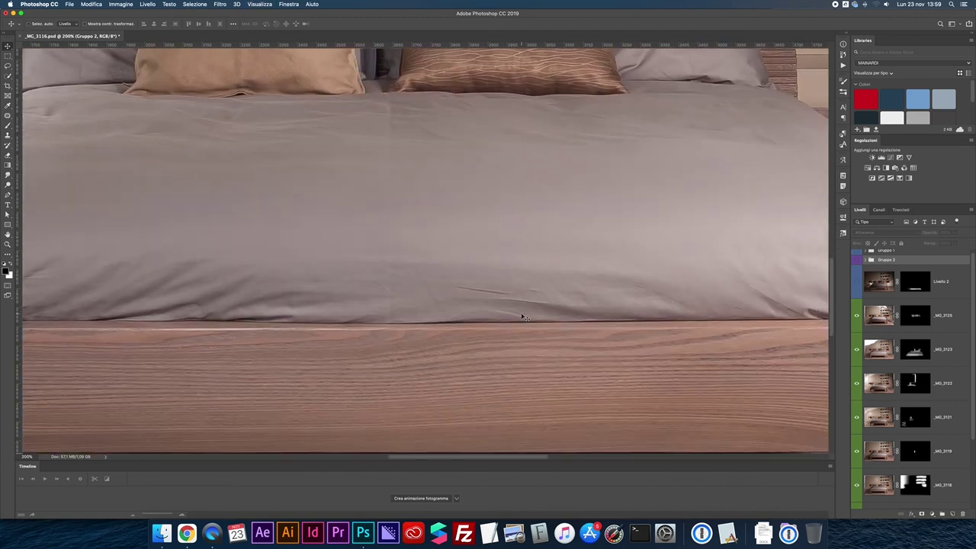
scroll(523, 317, "down", 5)
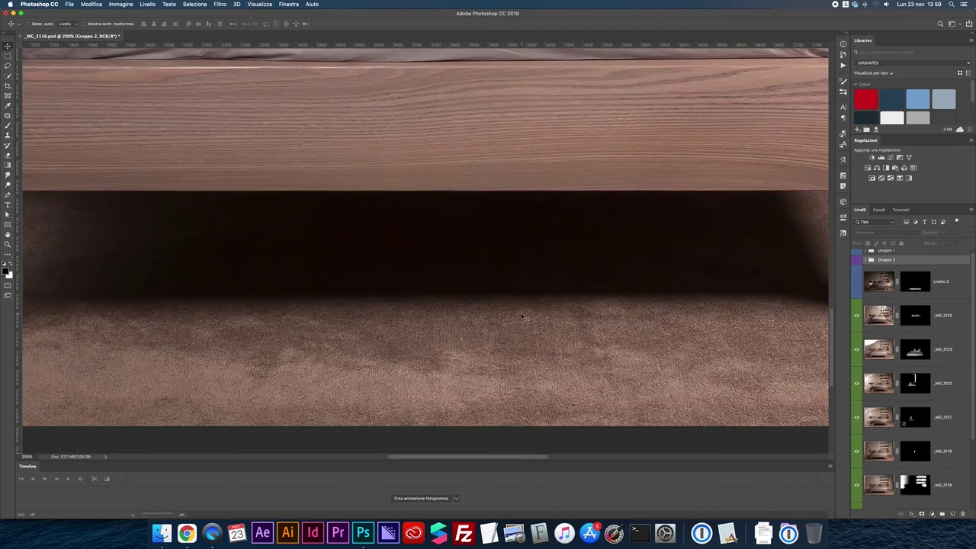
left_click(857, 283)
key("super+minus")
key("super+0")
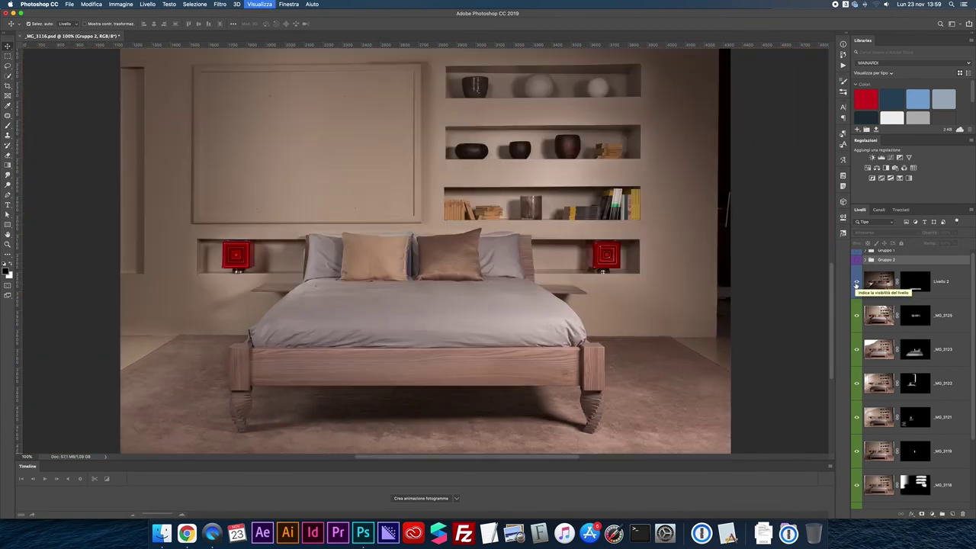
Display the guides over the bed image to check its alignment, and hide them again.
scroll(879, 298, "up", 1)
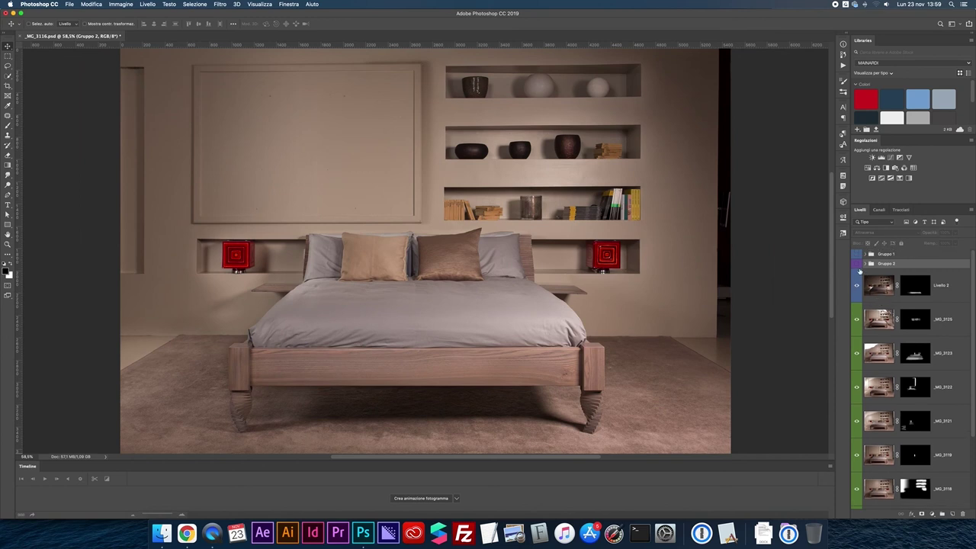
key("super+semicolon")
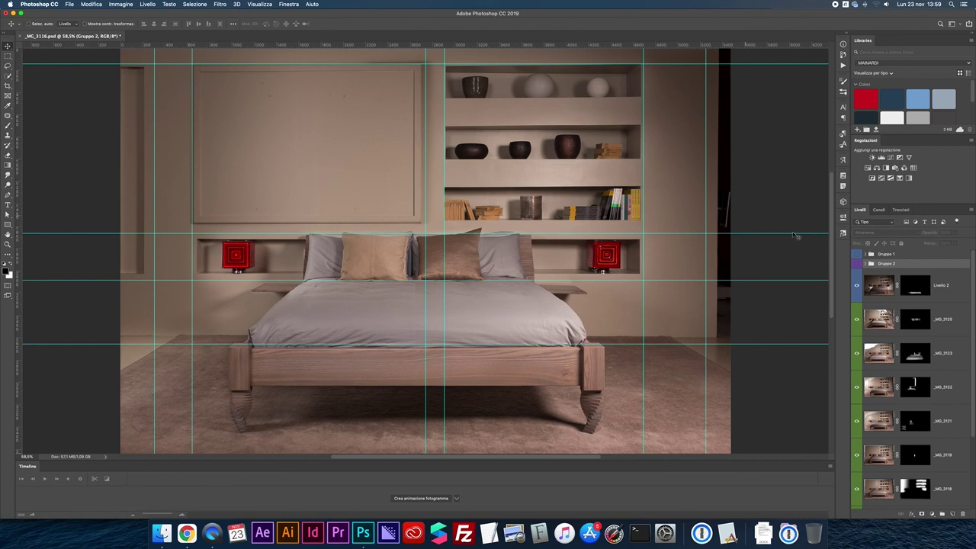
key("super+h")
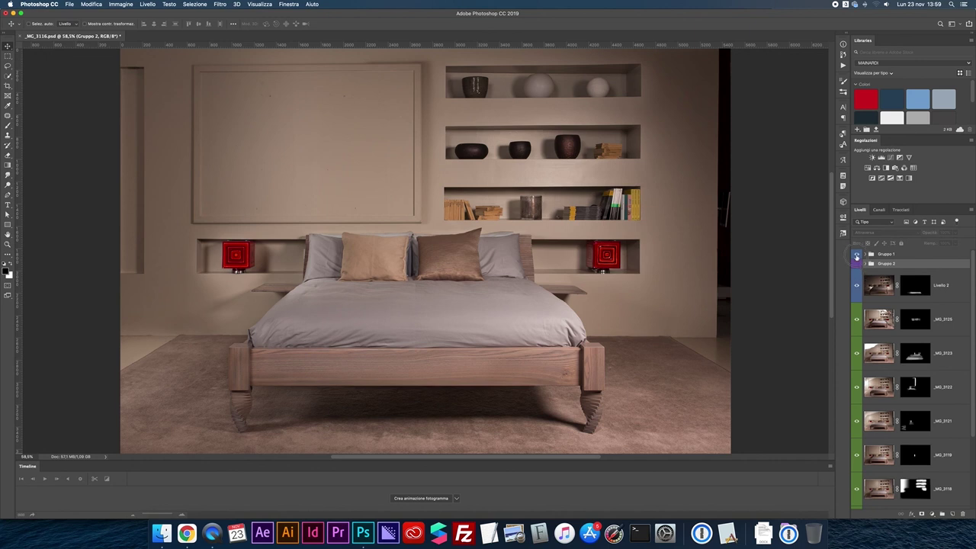
Compare the image with Gruppo 1 shown and hidden, and do the same with Gruppo 2.
left_click(856, 257)
left_click(856, 256)
left_click(856, 257)
left_click(856, 257)
left_click(856, 264)
left_click(856, 264)
left_click(856, 264)
left_click(856, 265)
Move Gruppo 1 below Gruppo 2 in the layer stack and make Gruppo 1 visible.
mouse_move(871, 264)
left_mouse_down()
mouse_move(877, 253)
mouse_move(878, 272)
left_mouse_up()
left_click(857, 264)
scroll(873, 268, "up", 1)
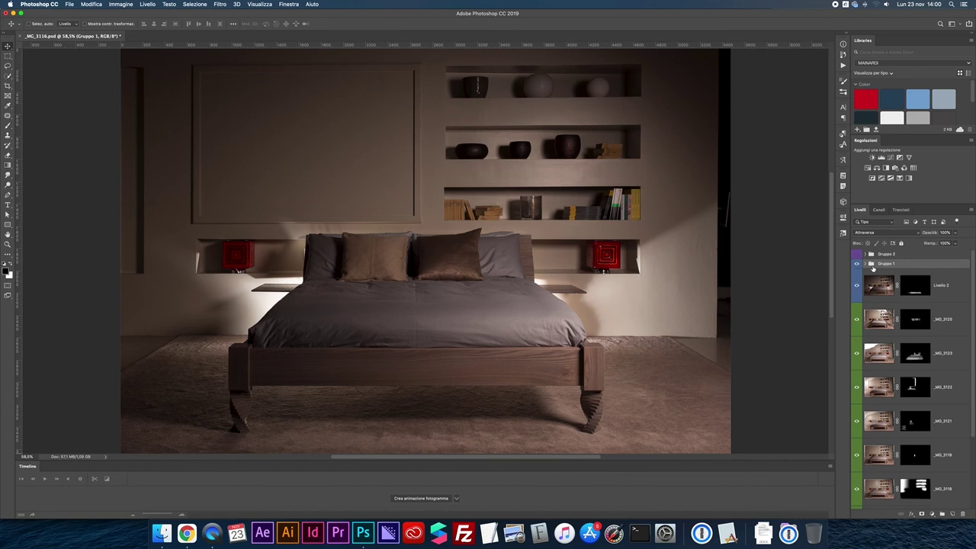
Alternate the visibility of Gruppo 2 and Gruppo 1 to compare their lighting versions with the evenly lit base.
left_click(857, 256)
left_click(856, 256)
left_click(856, 263)
left_click(856, 263)
left_click(856, 254)
left_click(856, 254)
left_click(856, 264)
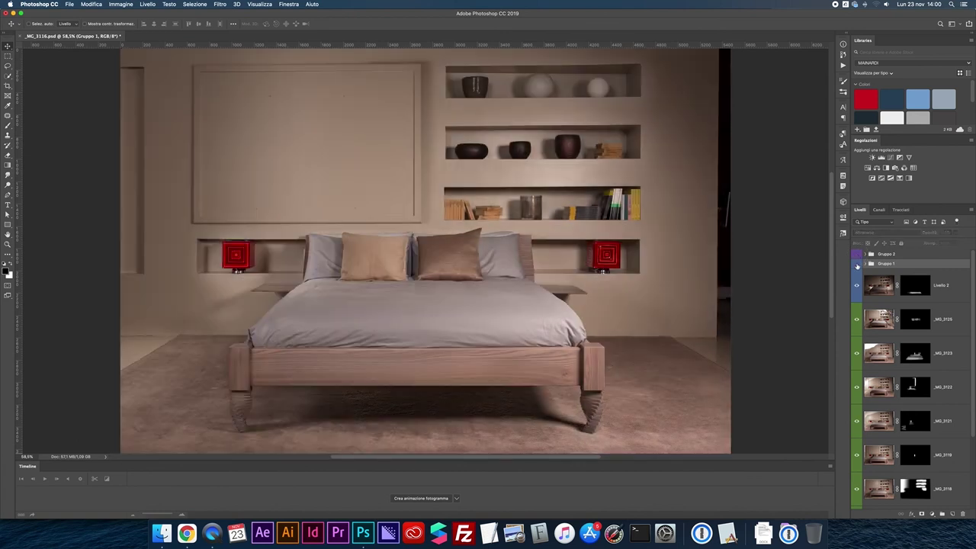